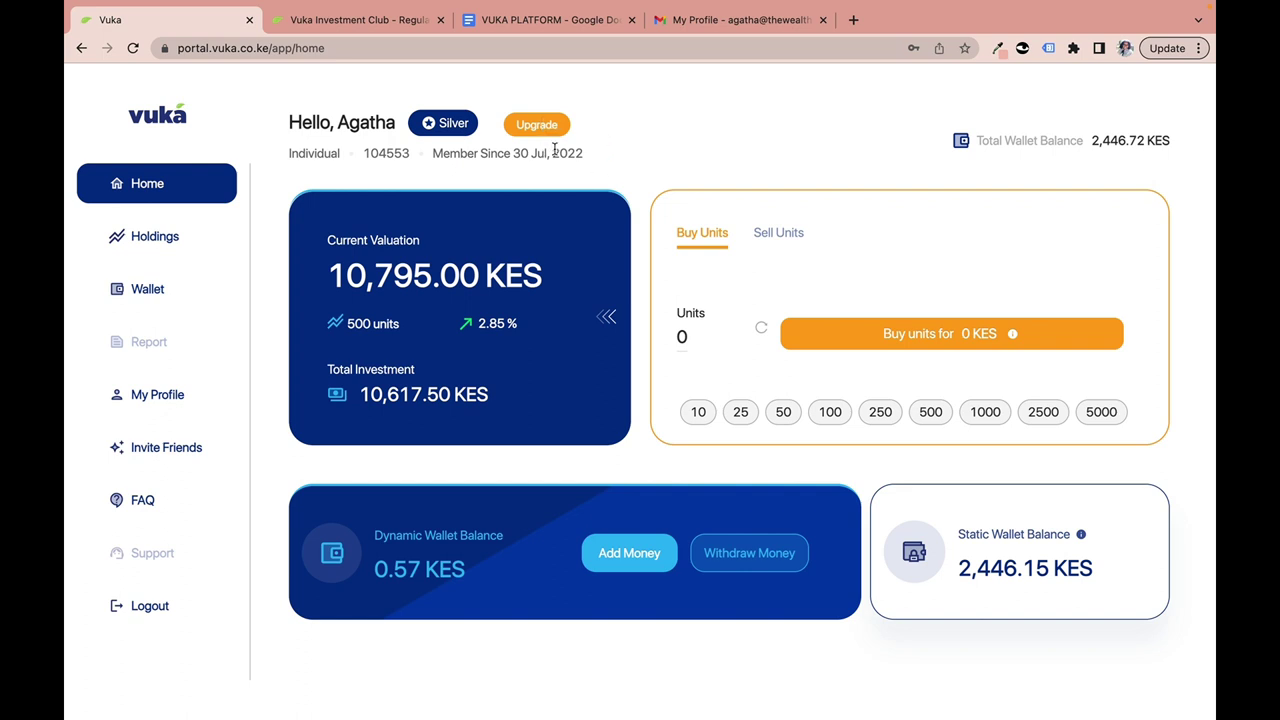
Compare the published membership category fees, then return to the portal home dashboard.
{"action": "left_click", "coordinate": [410, 20]}
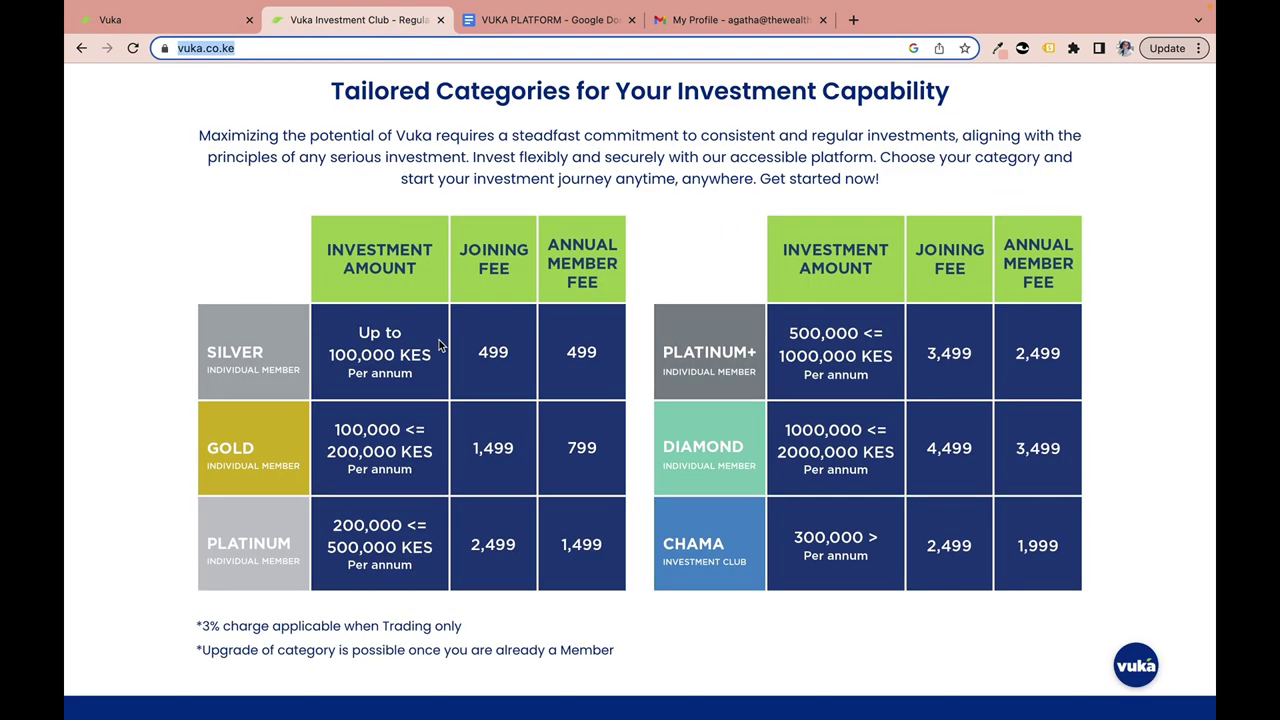
{"action": "left_click", "coordinate": [263, 254]}
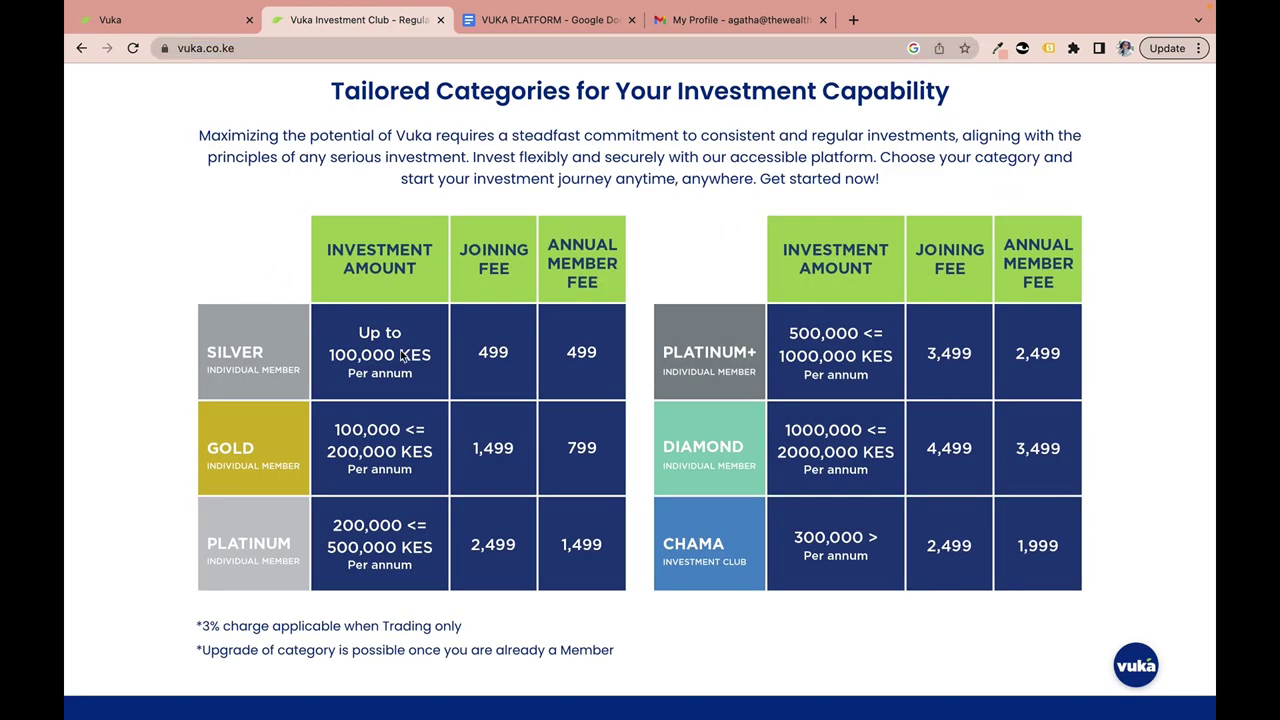
{"action": "scroll", "coordinate": [401, 355], "scroll_direction": "down", "scroll_amount": 1}
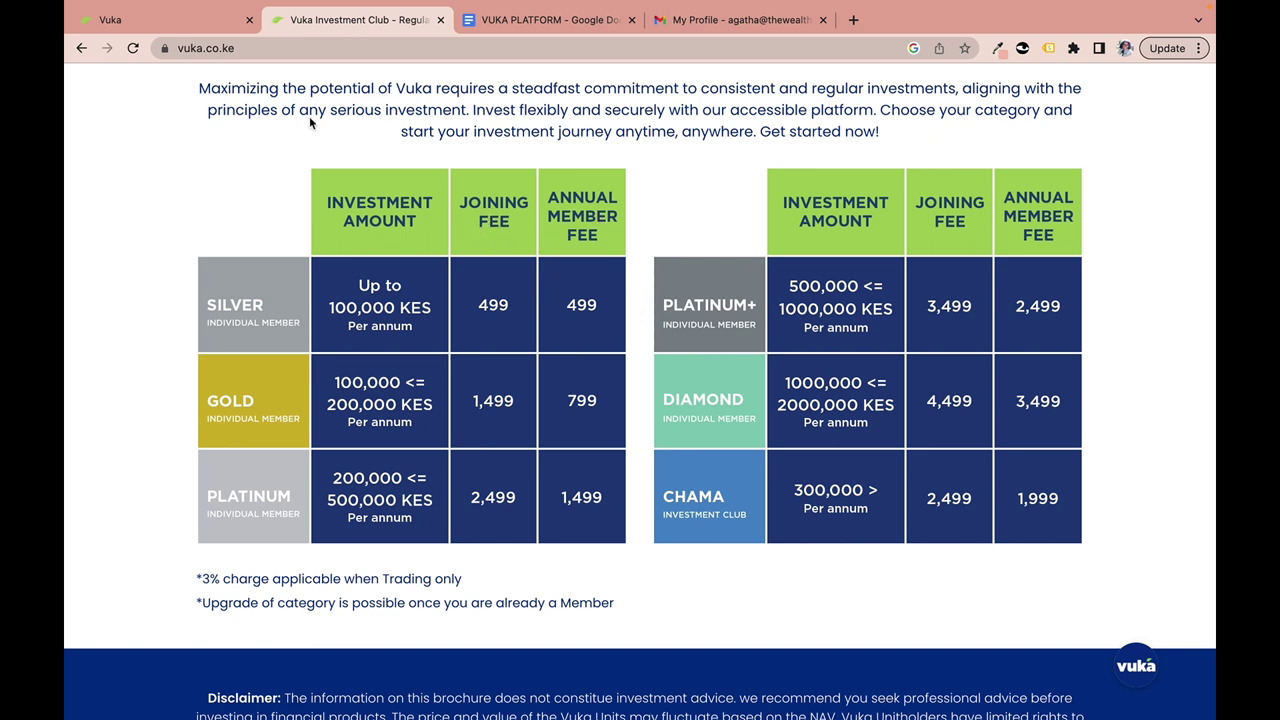
{"action": "left_click", "coordinate": [177, 17]}
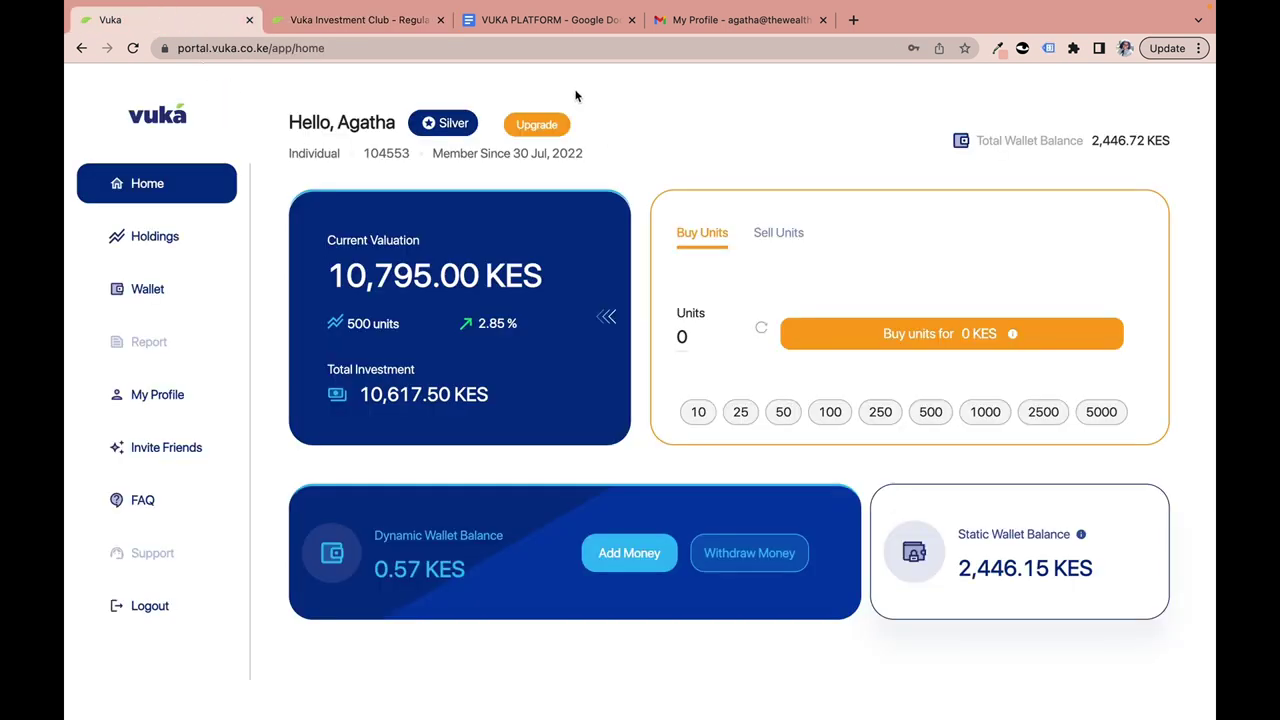
Review the upgrade plans and choose the Gold plan at 799 KES per year.
{"action": "left_click", "coordinate": [539, 127]}
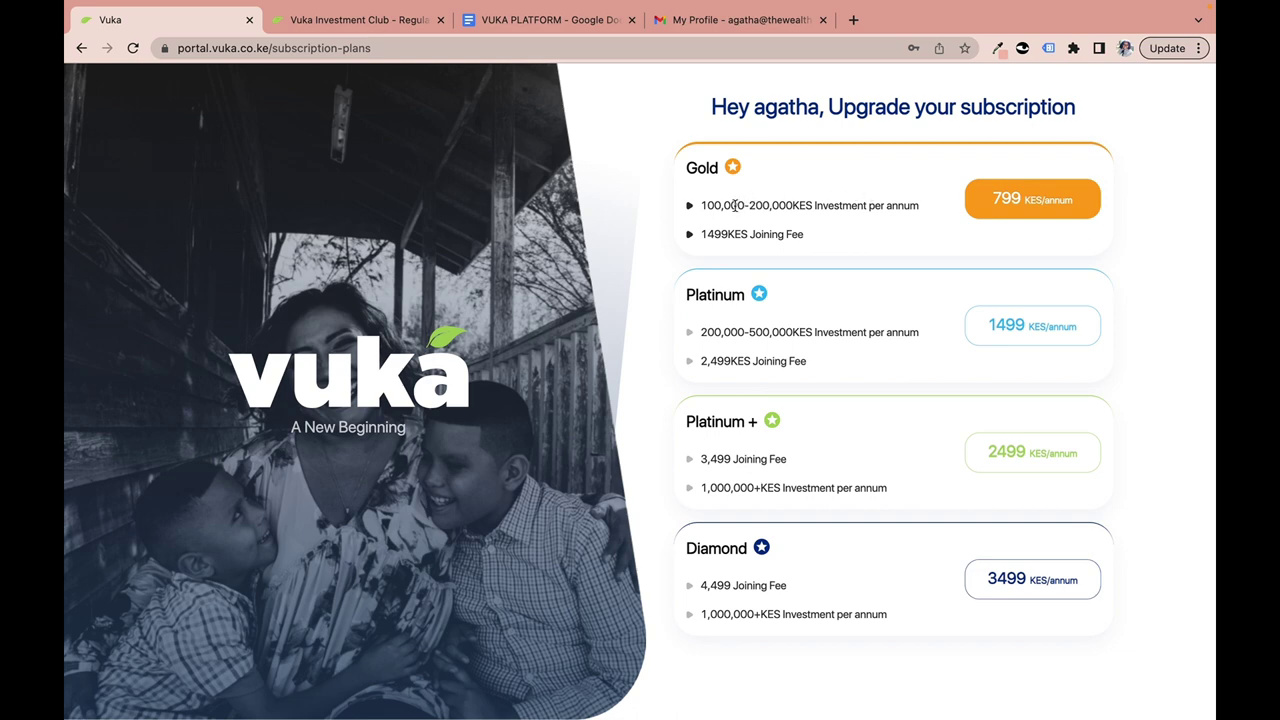
{"action": "left_click_drag", "start_coordinate": [703, 205], "coordinate": [813, 205]}
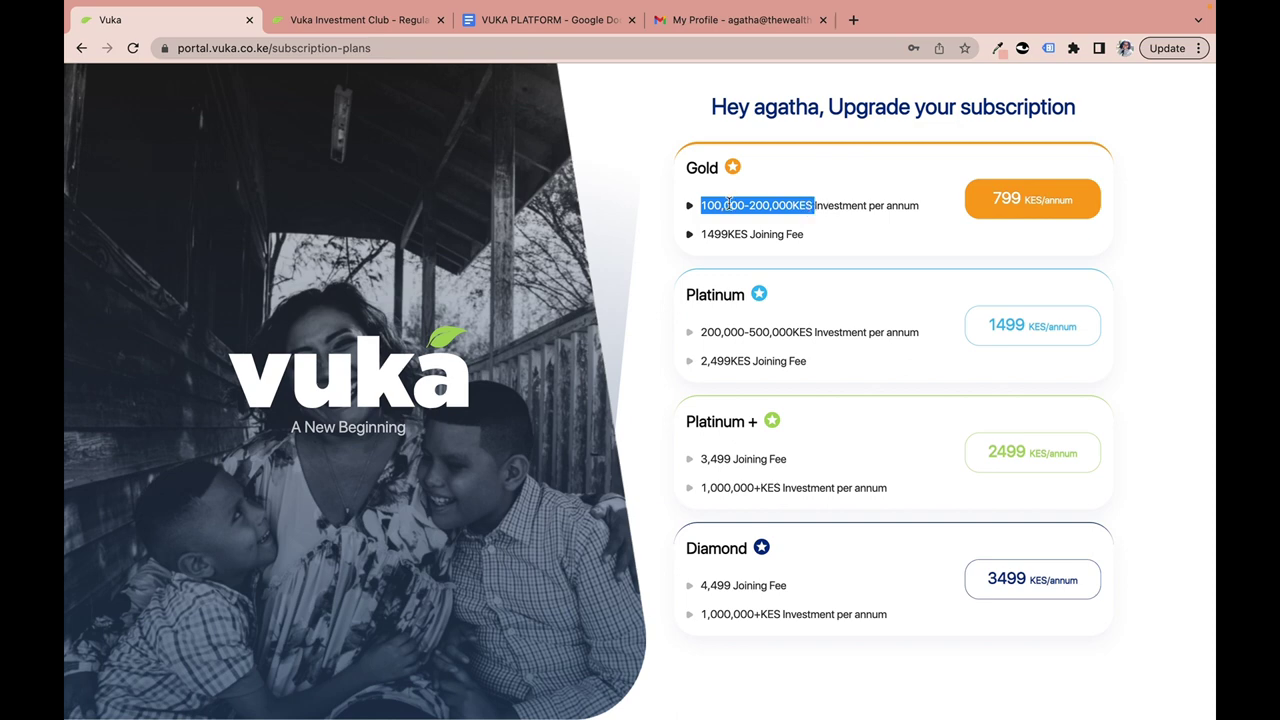
{"action": "left_click", "coordinate": [1015, 202]}
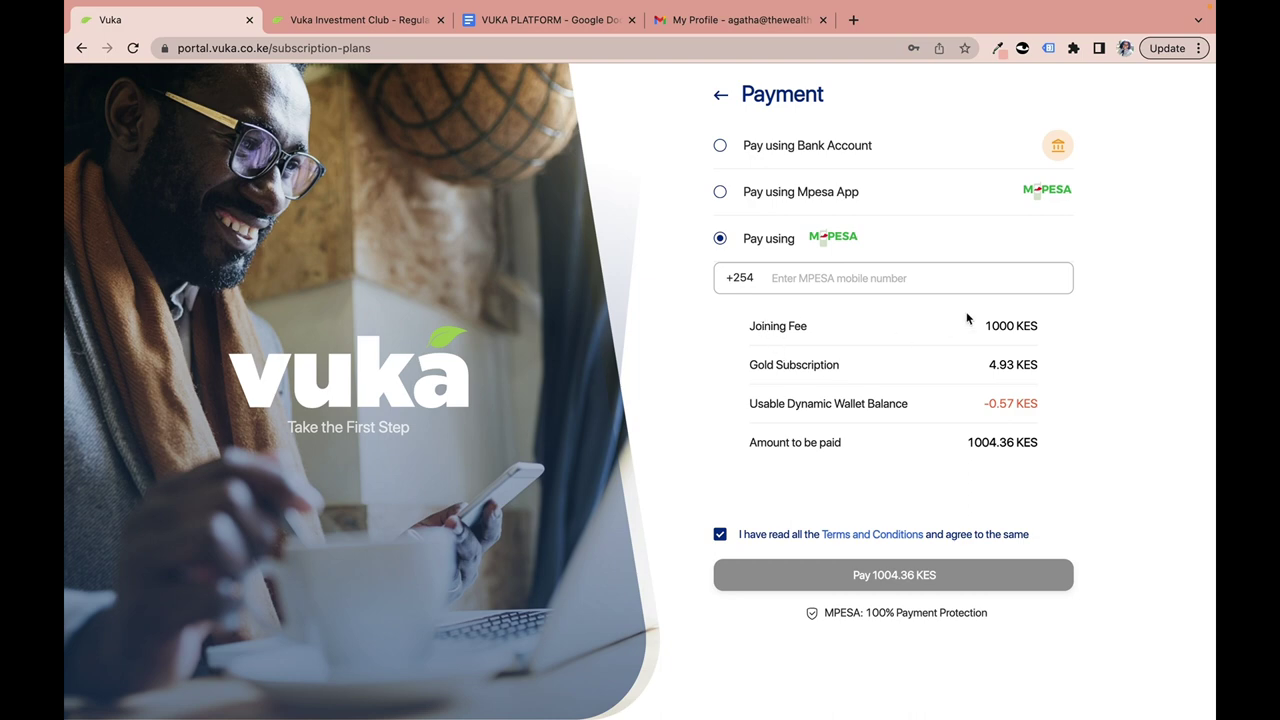
{"action": "left_click_drag", "start_coordinate": [986, 325], "coordinate": [1041, 330]}
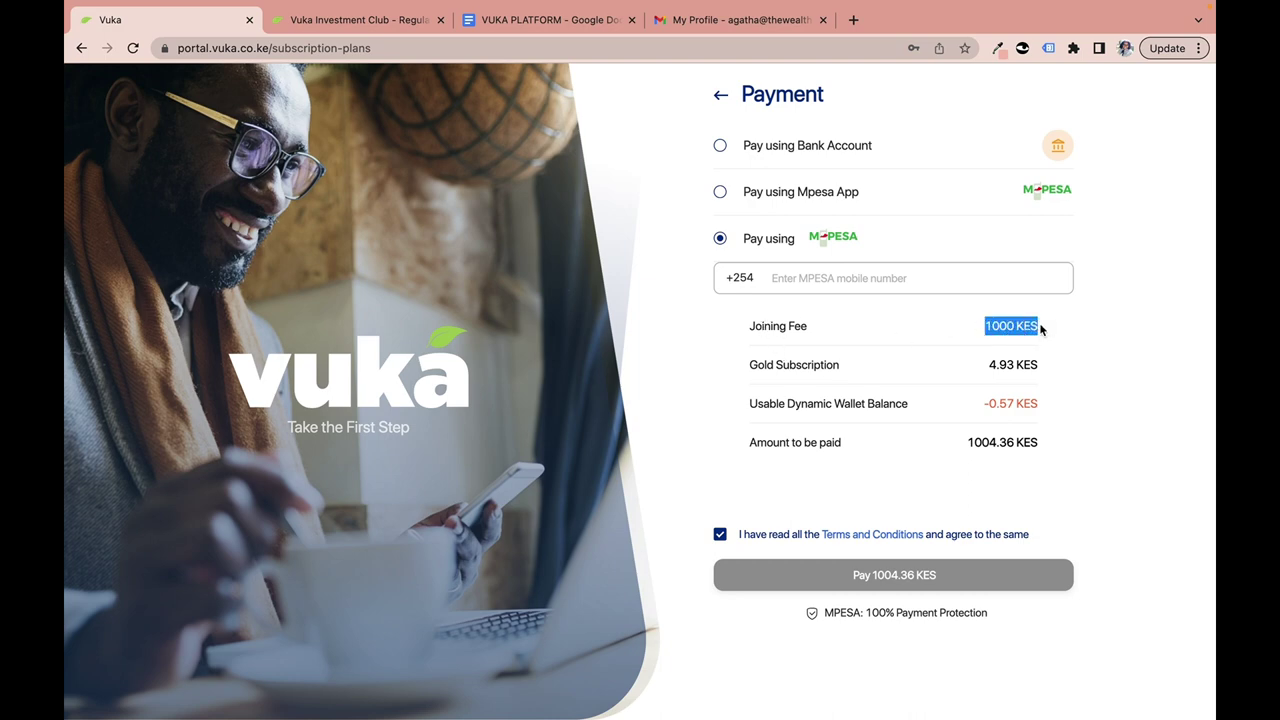
{"action": "left_click", "coordinate": [388, 26]}
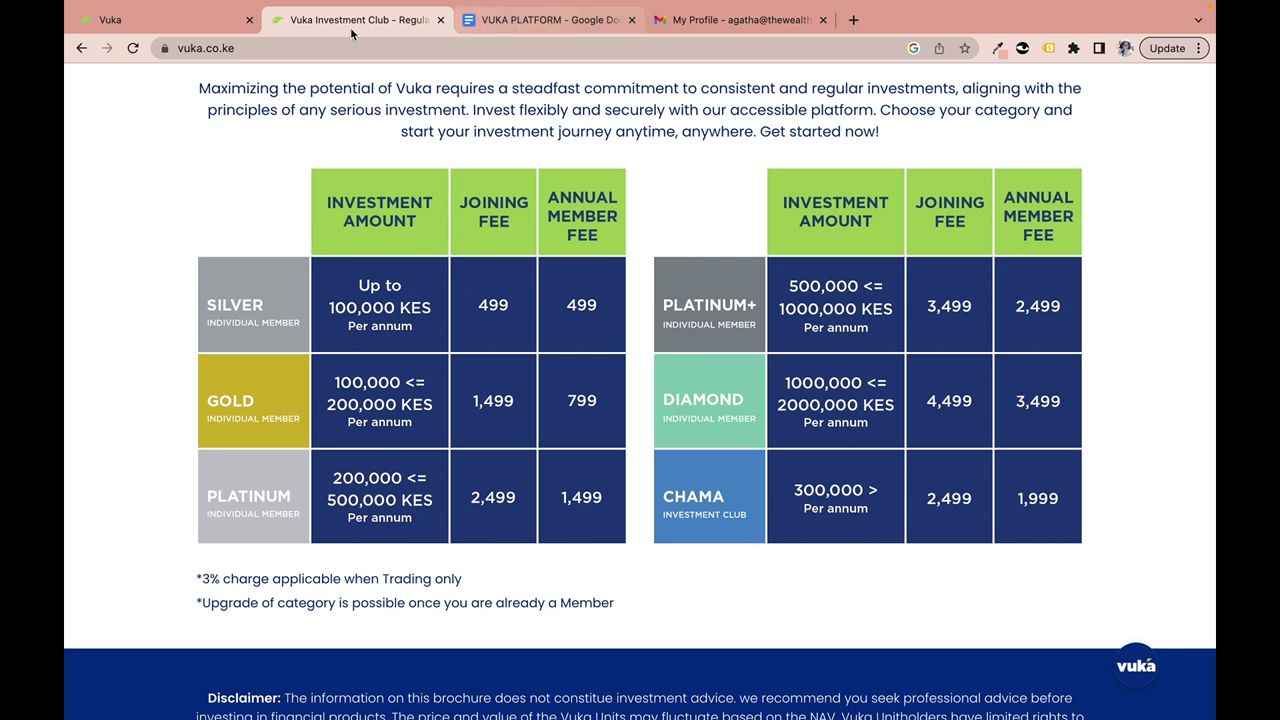
{"action": "left_click", "coordinate": [207, 28]}
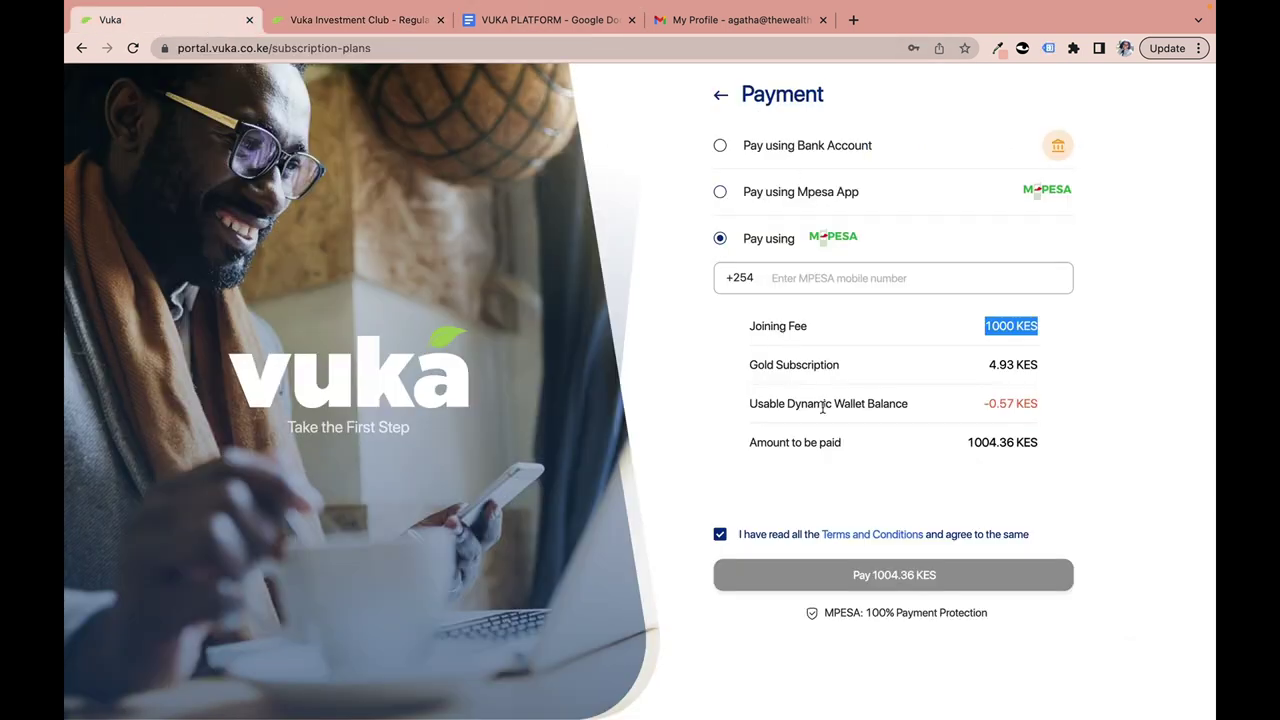
{"action": "left_click", "coordinate": [992, 366]}
{"action": "left_click_drag", "start_coordinate": [992, 366], "coordinate": [1048, 372]}
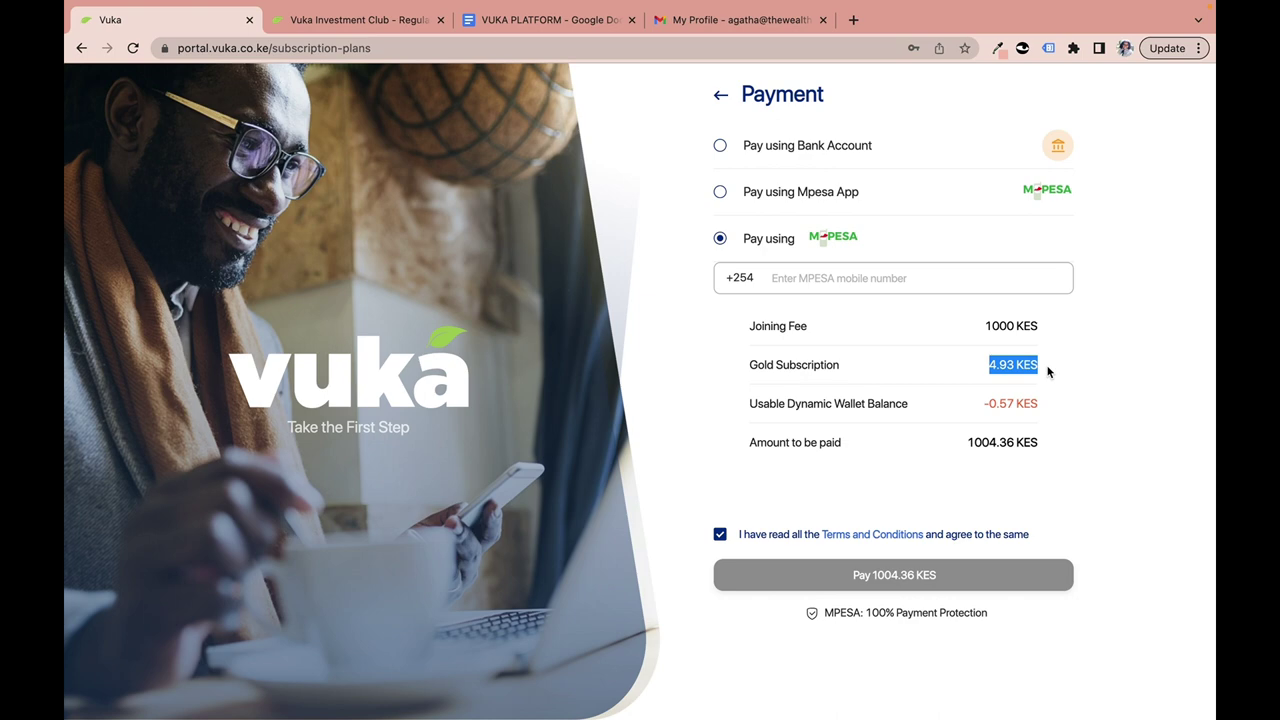
{"action": "left_click", "coordinate": [378, 22]}
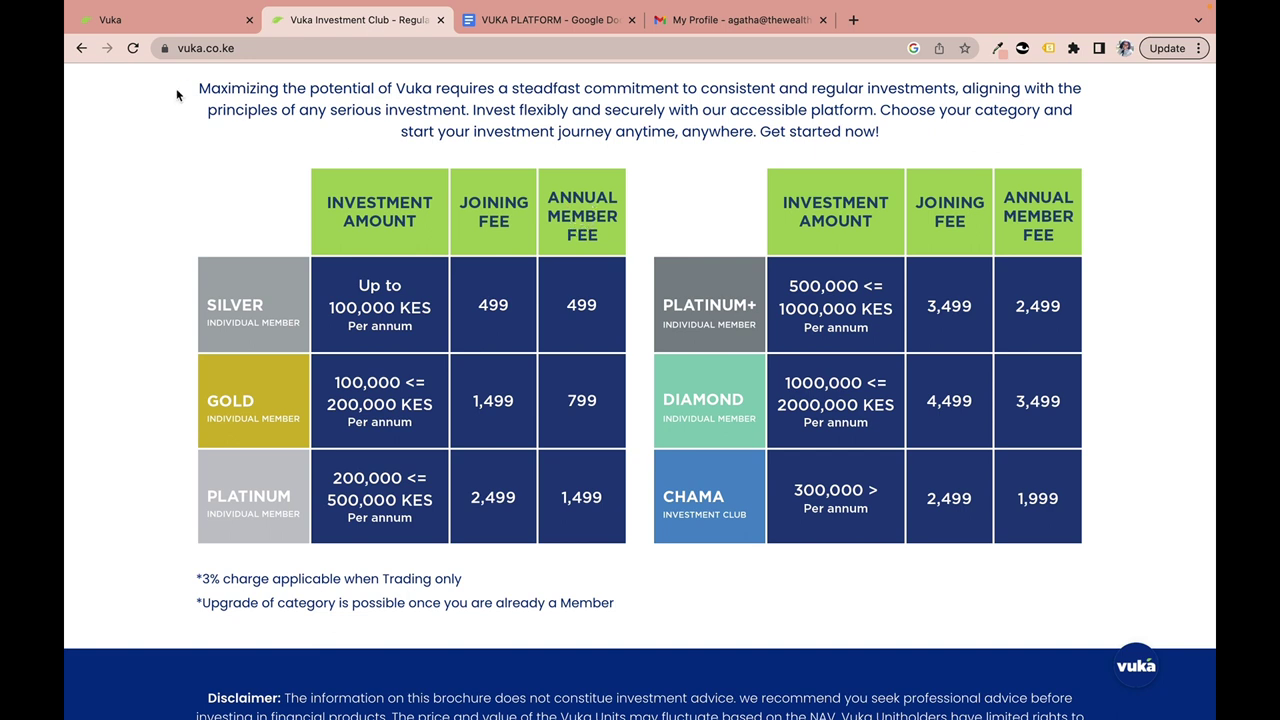
{"action": "left_click", "coordinate": [172, 19]}
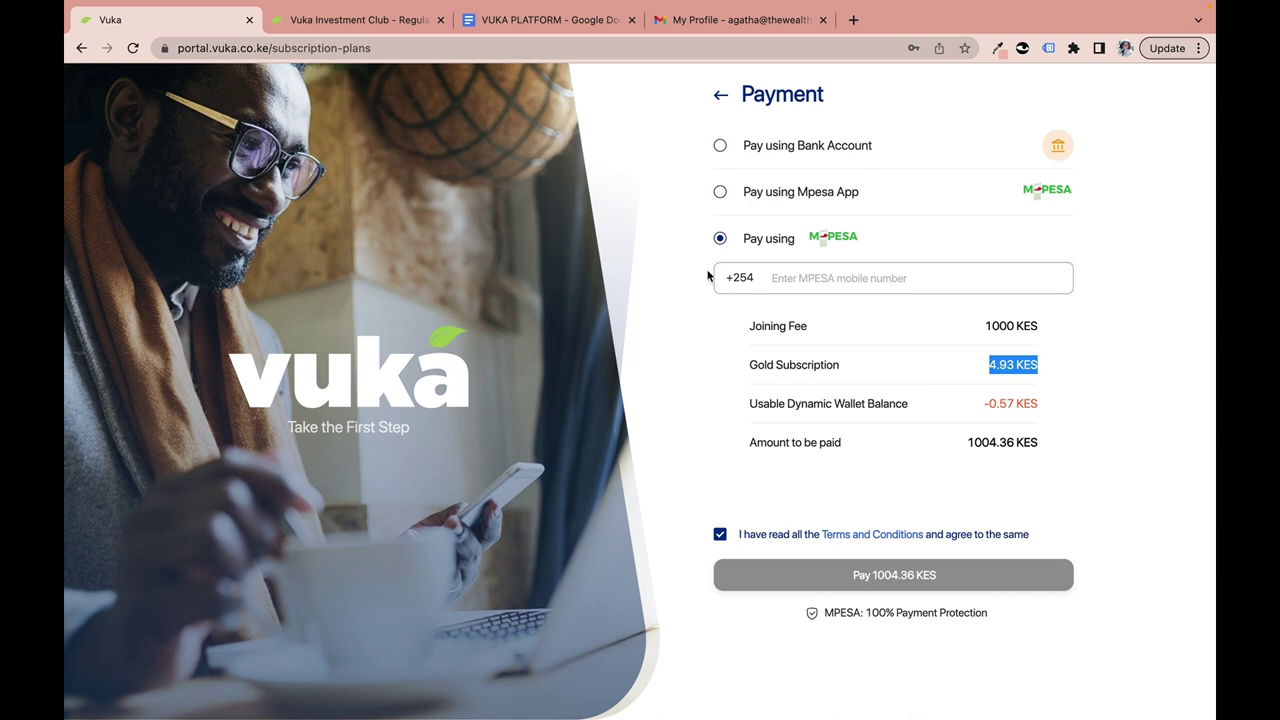
{"action": "left_click", "coordinate": [1010, 368]}
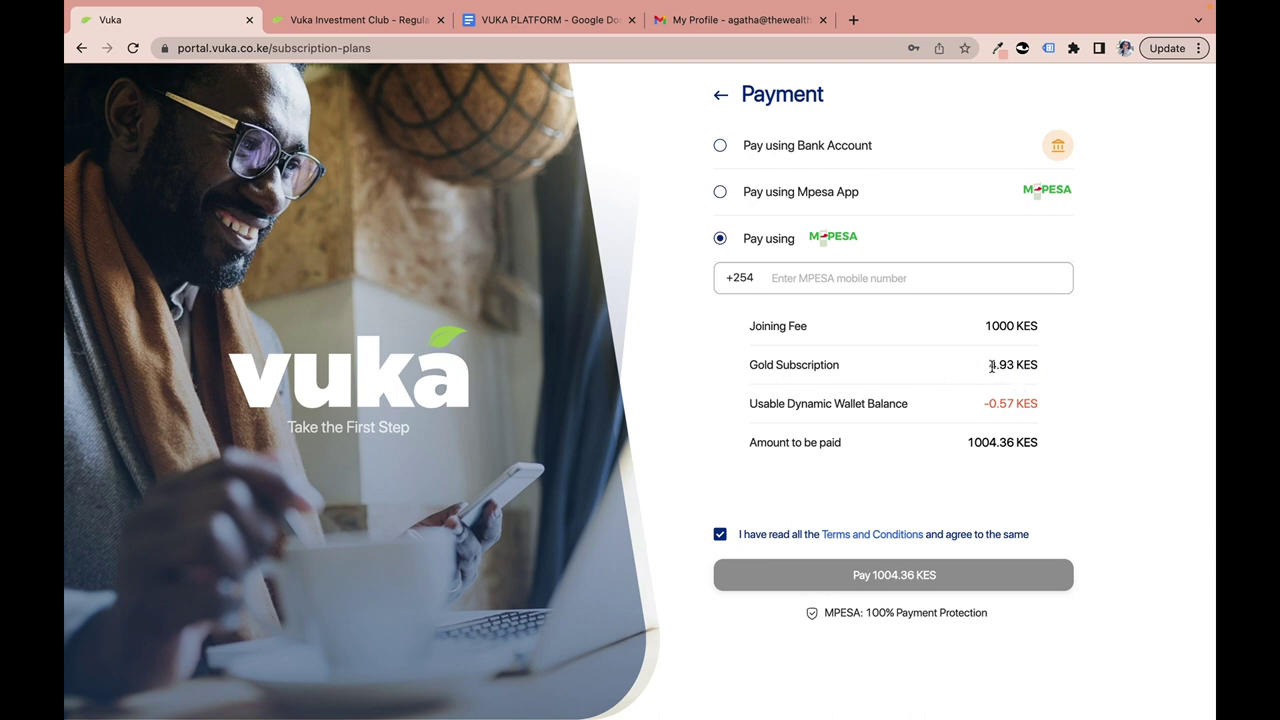
{"action": "left_click_drag", "start_coordinate": [991, 367], "coordinate": [1058, 374]}
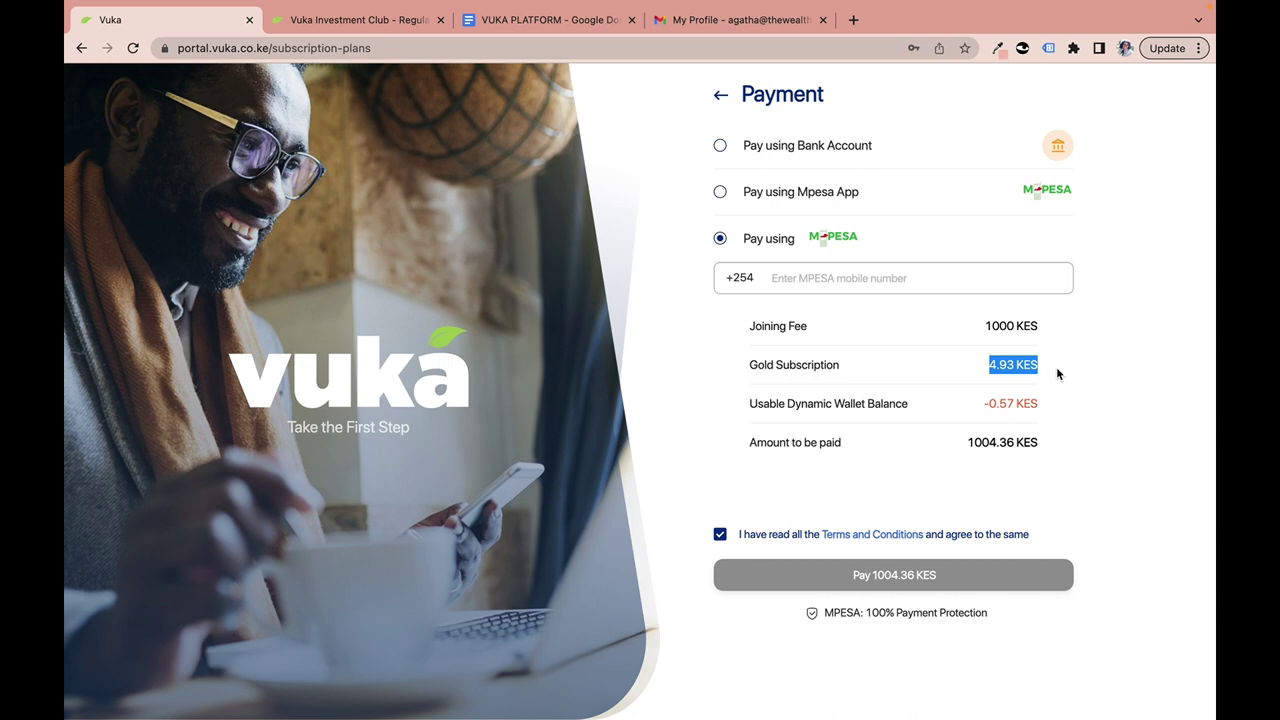
{"action": "left_click", "coordinate": [576, 22]}
{"action": "scroll", "coordinate": [549, 289], "scroll_direction": "up", "scroll_amount": 15}
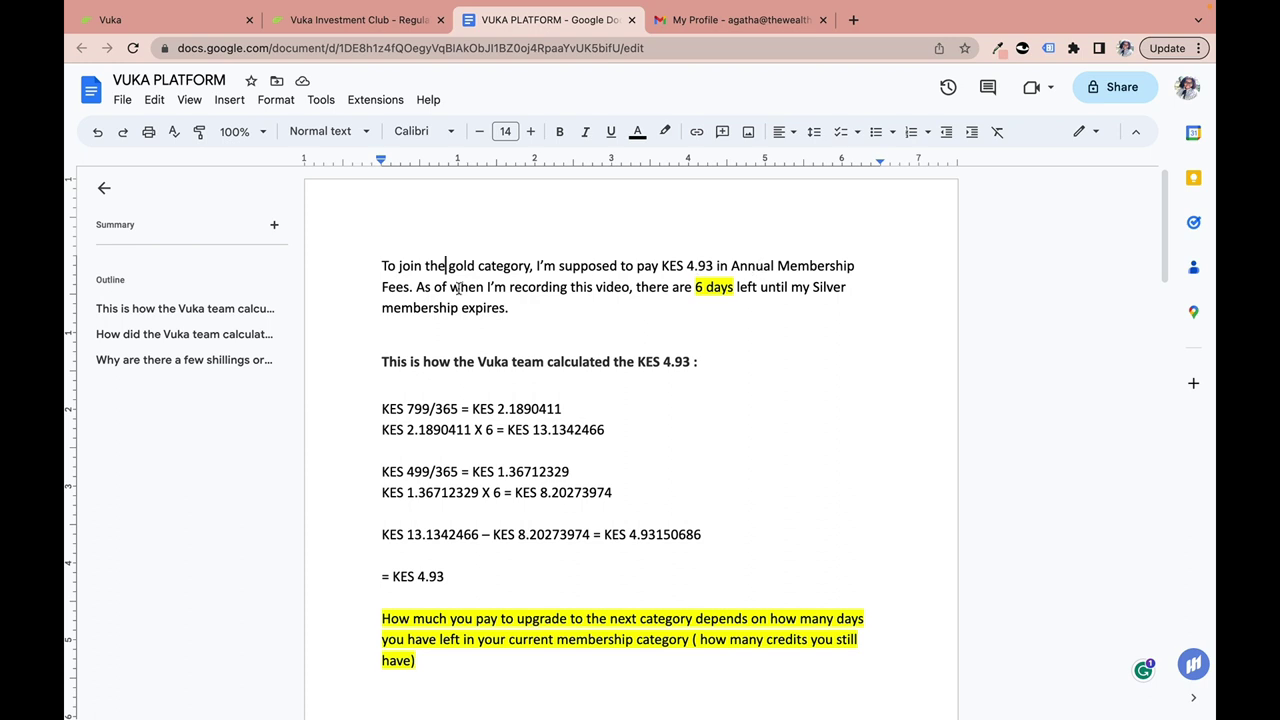
{"action": "left_click", "coordinate": [733, 287]}
{"action": "scroll", "coordinate": [470, 486], "scroll_direction": "down", "scroll_amount": 2}
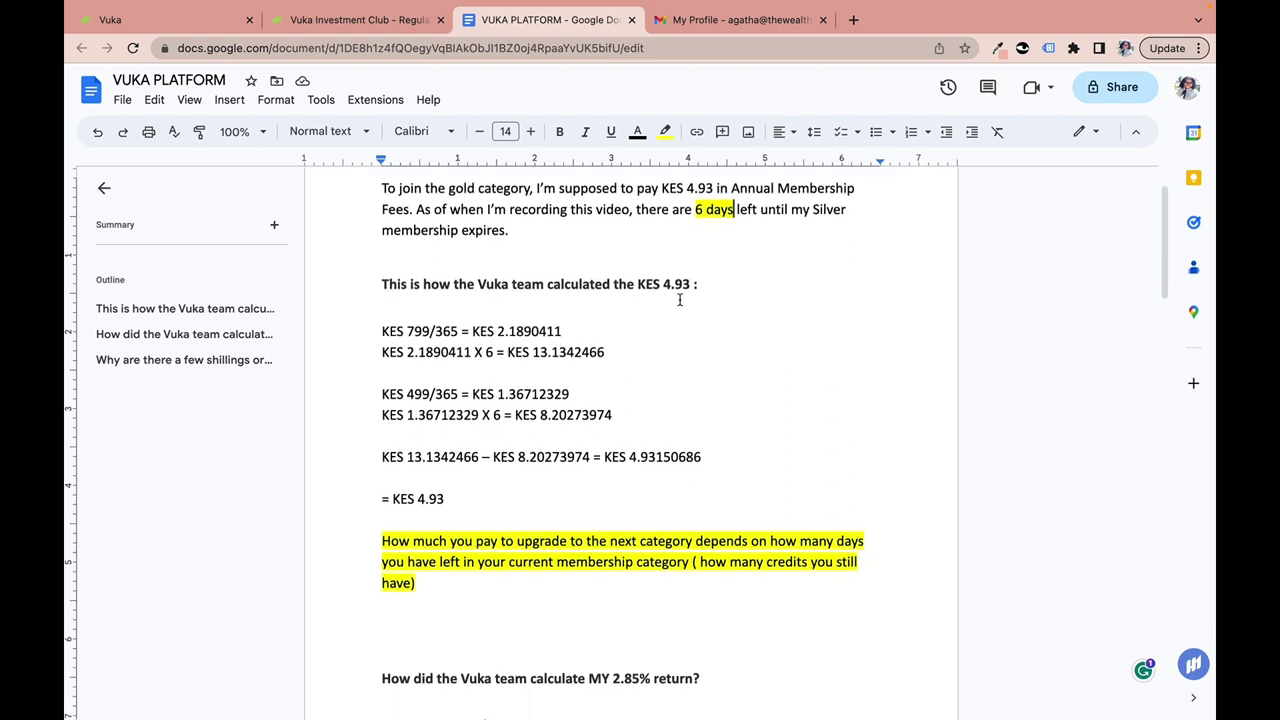
{"action": "left_click", "coordinate": [422, 333]}
{"action": "left_click", "coordinate": [414, 394]}
{"action": "left_click", "coordinate": [457, 394]}
{"action": "left_click", "coordinate": [427, 416]}
{"action": "left_click", "coordinate": [527, 414]}
{"action": "scroll", "coordinate": [520, 440], "scroll_direction": "down", "scroll_amount": 1}
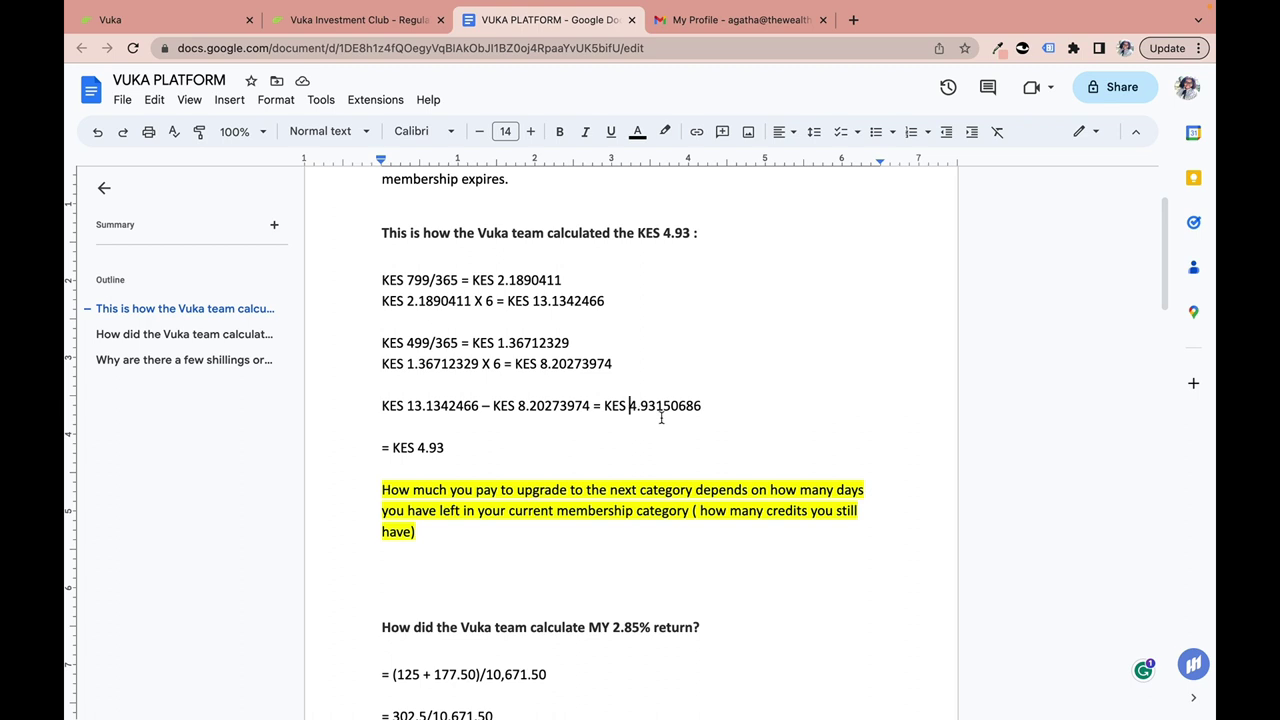
{"action": "left_click", "coordinate": [419, 446]}
{"action": "left_click_drag", "start_coordinate": [419, 446], "coordinate": [462, 451]}
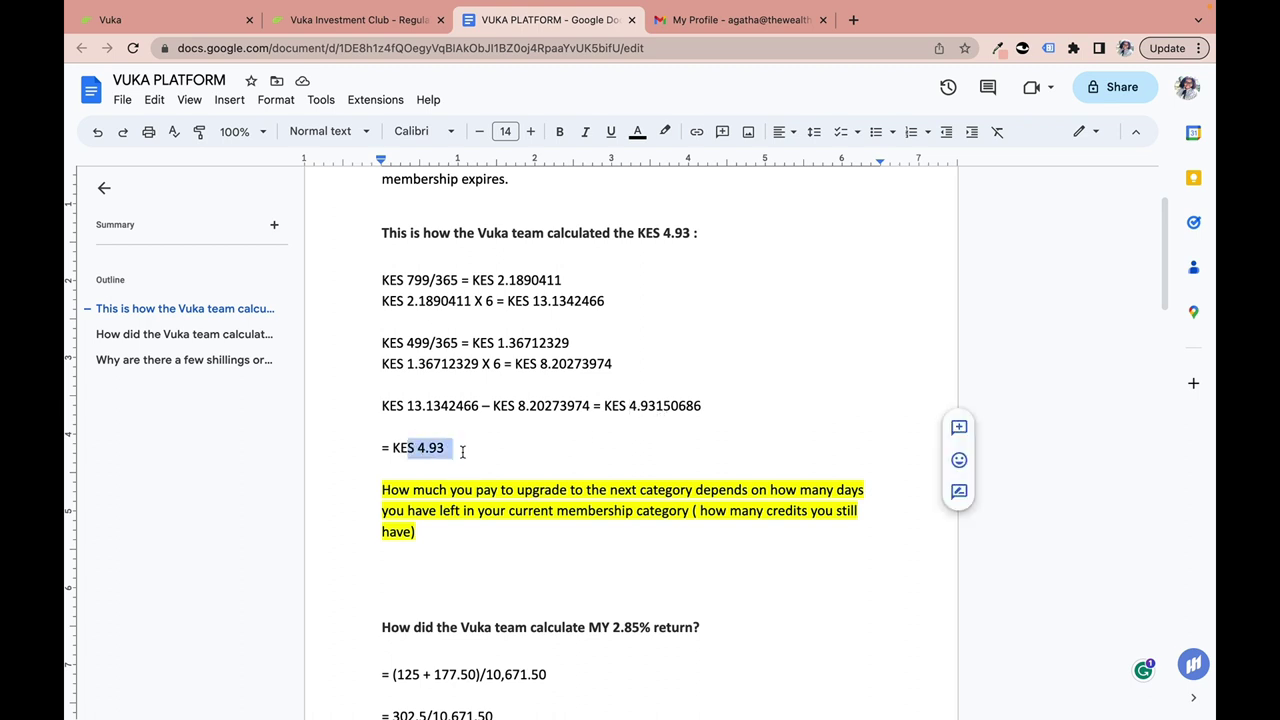
{"action": "scroll", "coordinate": [454, 491], "scroll_direction": "down", "scroll_amount": 2}
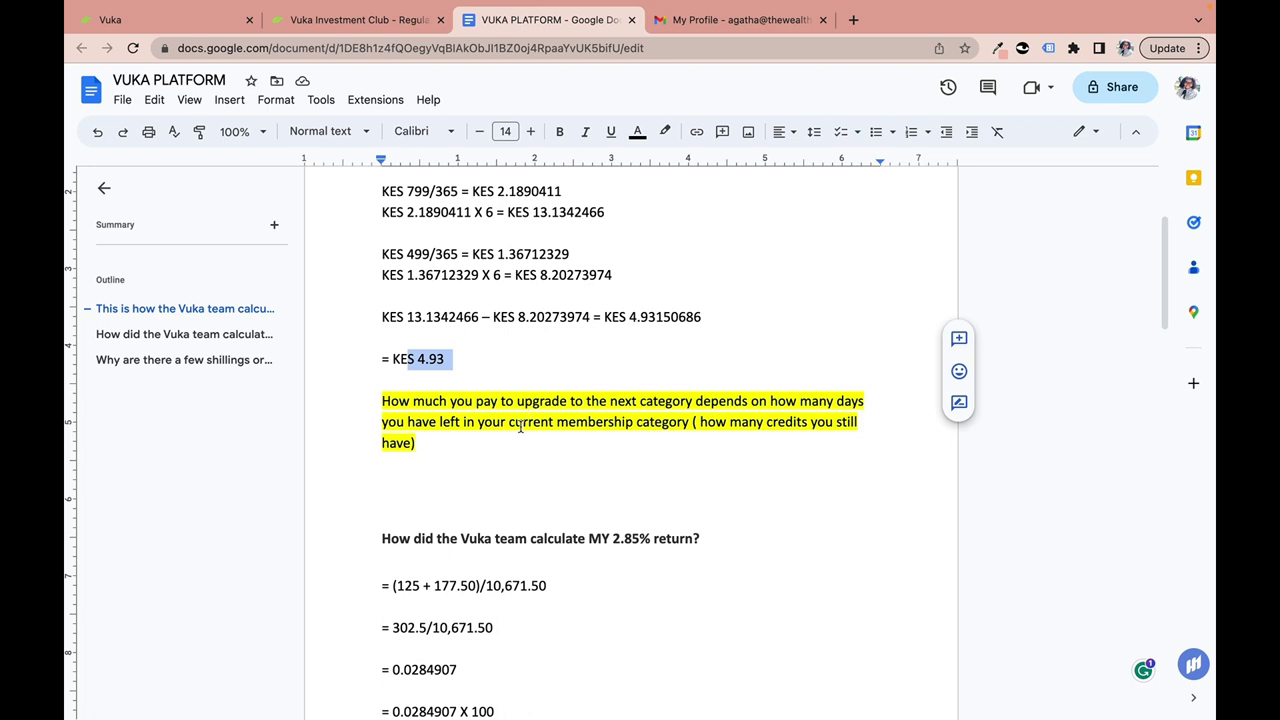
{"action": "left_click", "coordinate": [164, 20]}
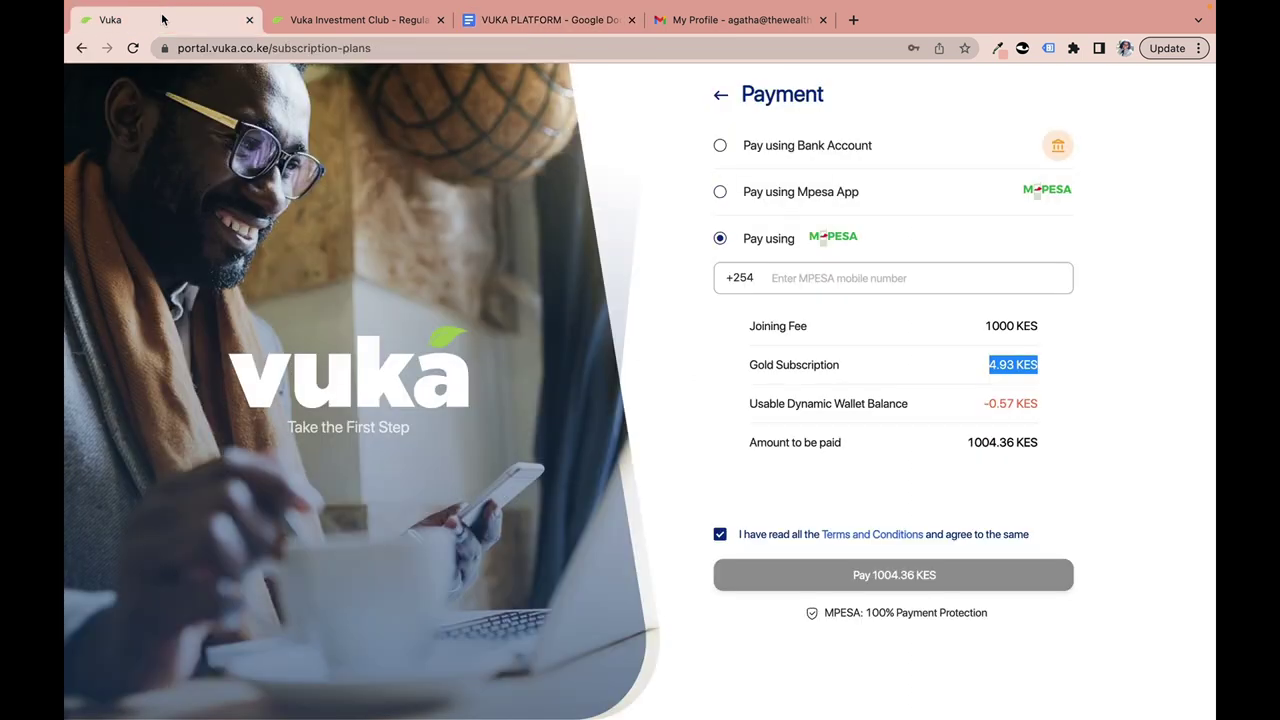
Select M-Pesa payment, read through the terms and conditions, and reject them.
{"action": "left_click", "coordinate": [721, 239]}
{"action": "left_click", "coordinate": [991, 368]}
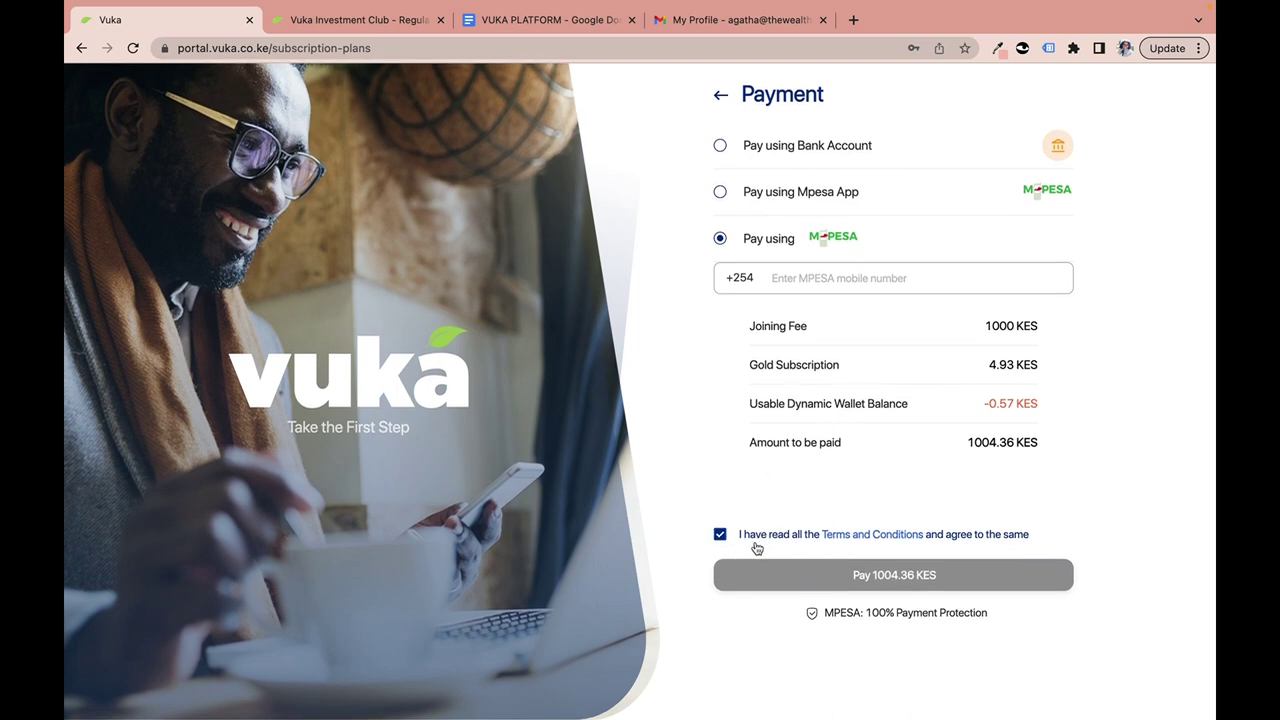
{"action": "left_click", "coordinate": [848, 543]}
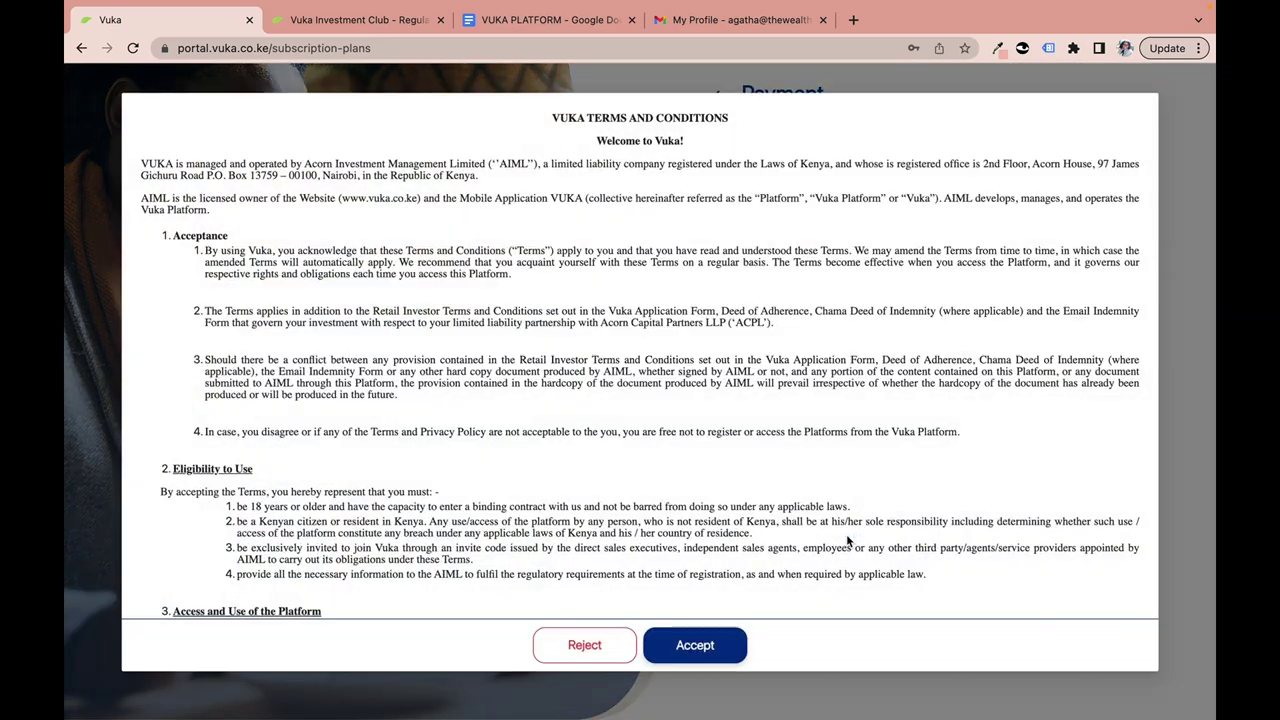
{"action": "scroll", "coordinate": [662, 452], "scroll_direction": "down", "scroll_amount": 10}
{"action": "scroll", "coordinate": [662, 452], "scroll_direction": "down", "scroll_amount": 10}
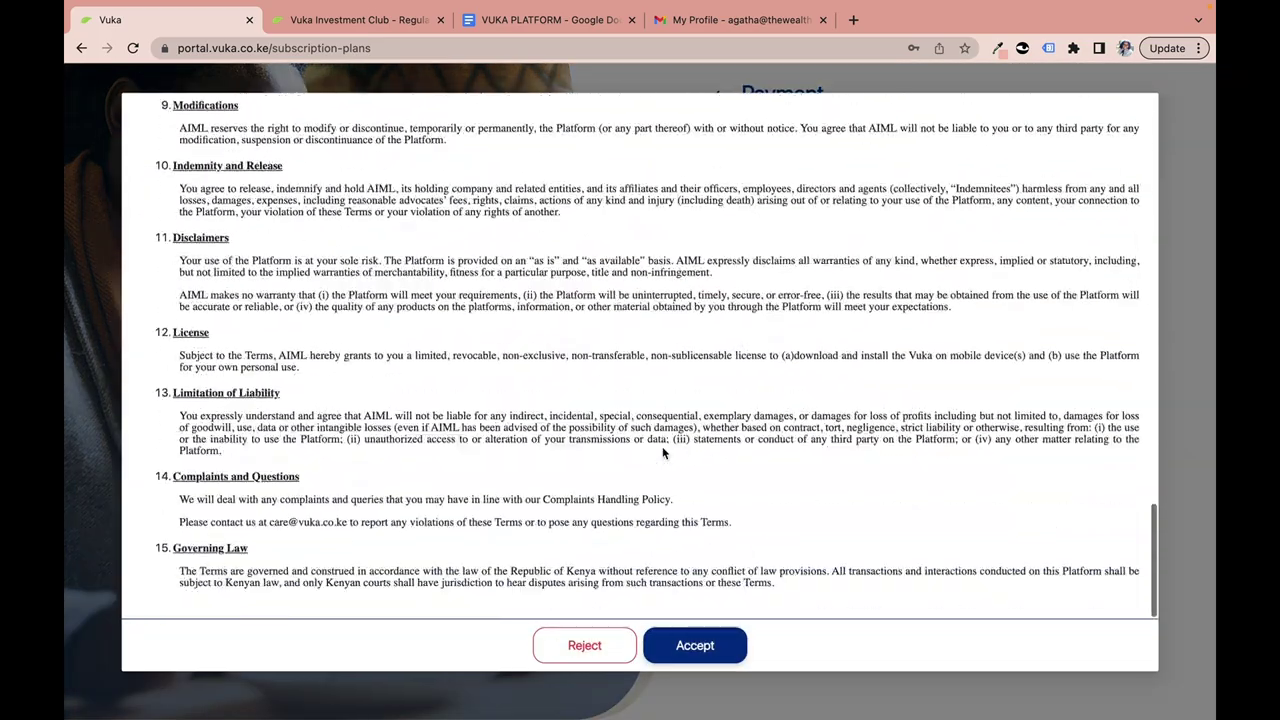
{"action": "scroll", "coordinate": [662, 446], "scroll_direction": "up", "scroll_amount": 20}
{"action": "scroll", "coordinate": [662, 448], "scroll_direction": "up", "scroll_amount": 2}
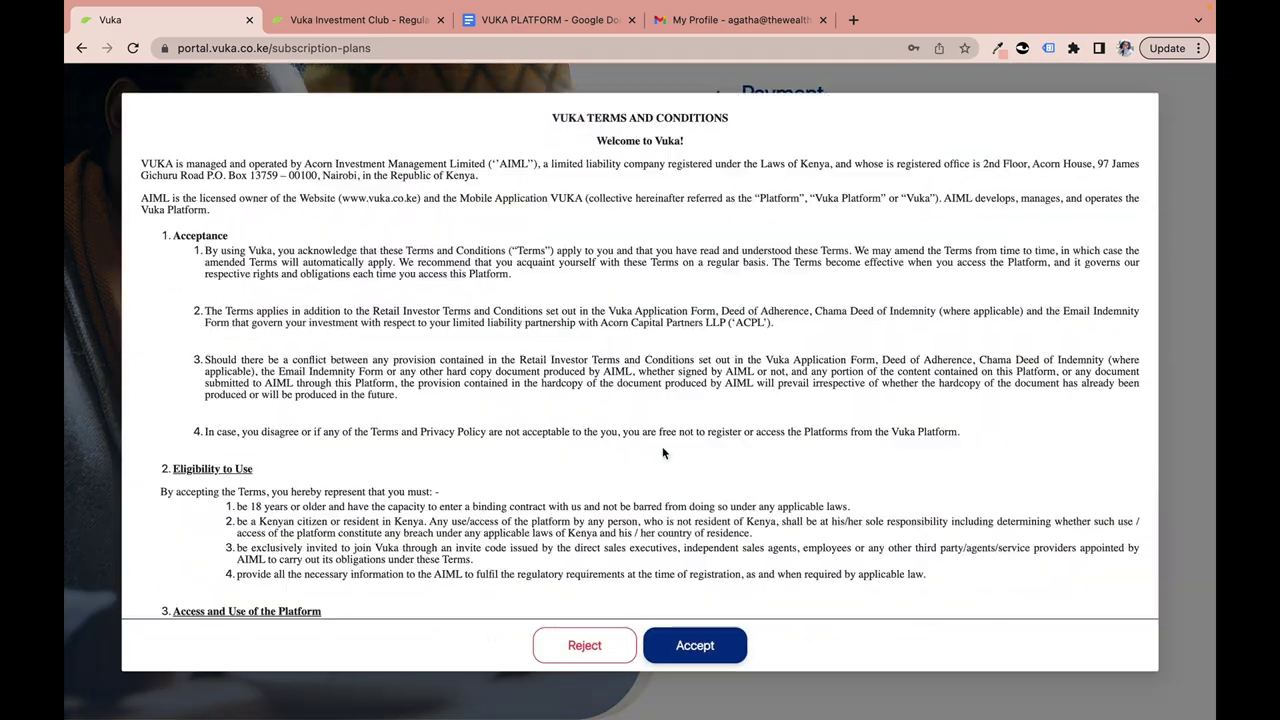
{"action": "scroll", "coordinate": [662, 448], "scroll_direction": "down", "scroll_amount": 5}
{"action": "scroll", "coordinate": [662, 453], "scroll_direction": "down", "scroll_amount": 2}
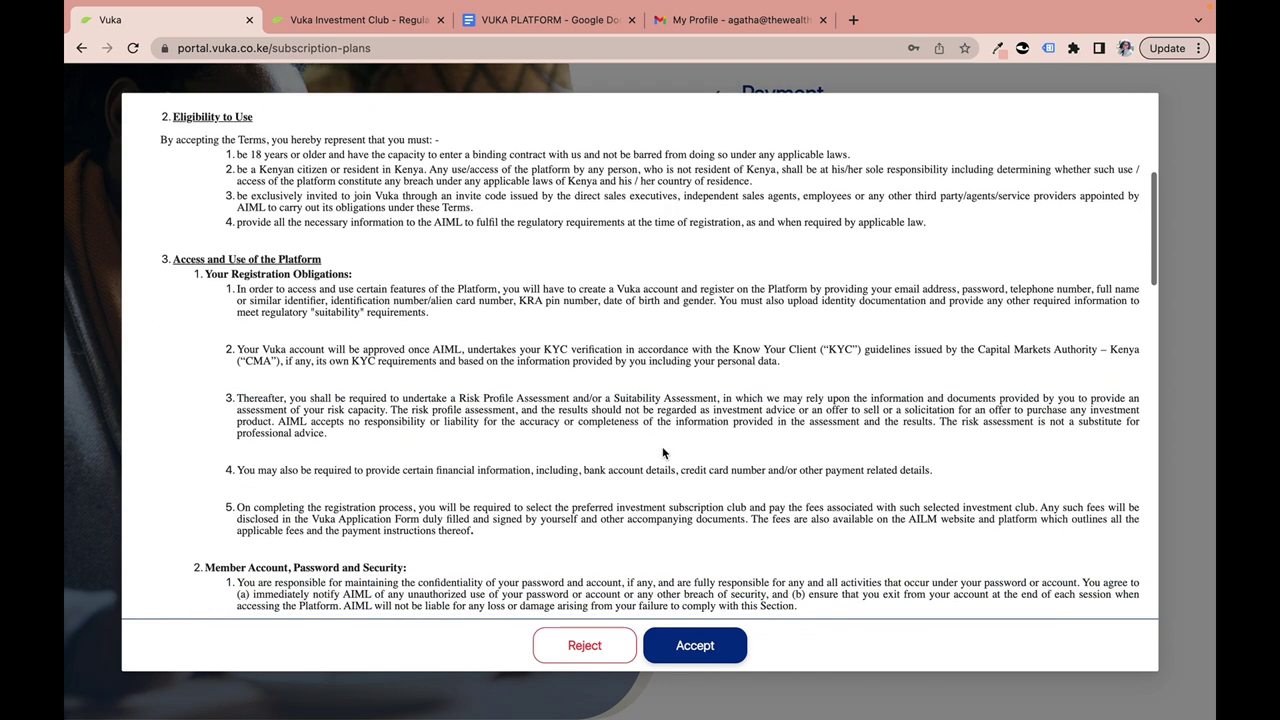
{"action": "left_click", "coordinate": [589, 648]}
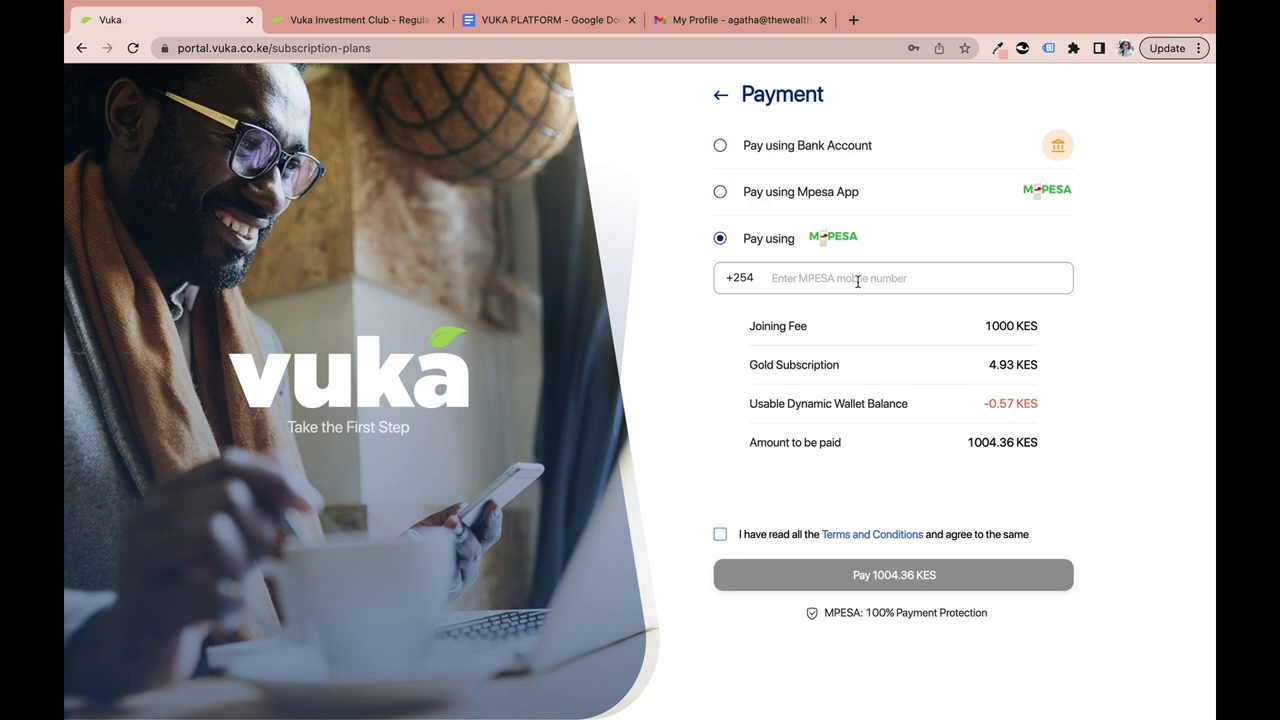
Choose bank account payment and highlight the proof-of-payment instruction, member ID and payment reference.
{"action": "left_click", "coordinate": [720, 146]}
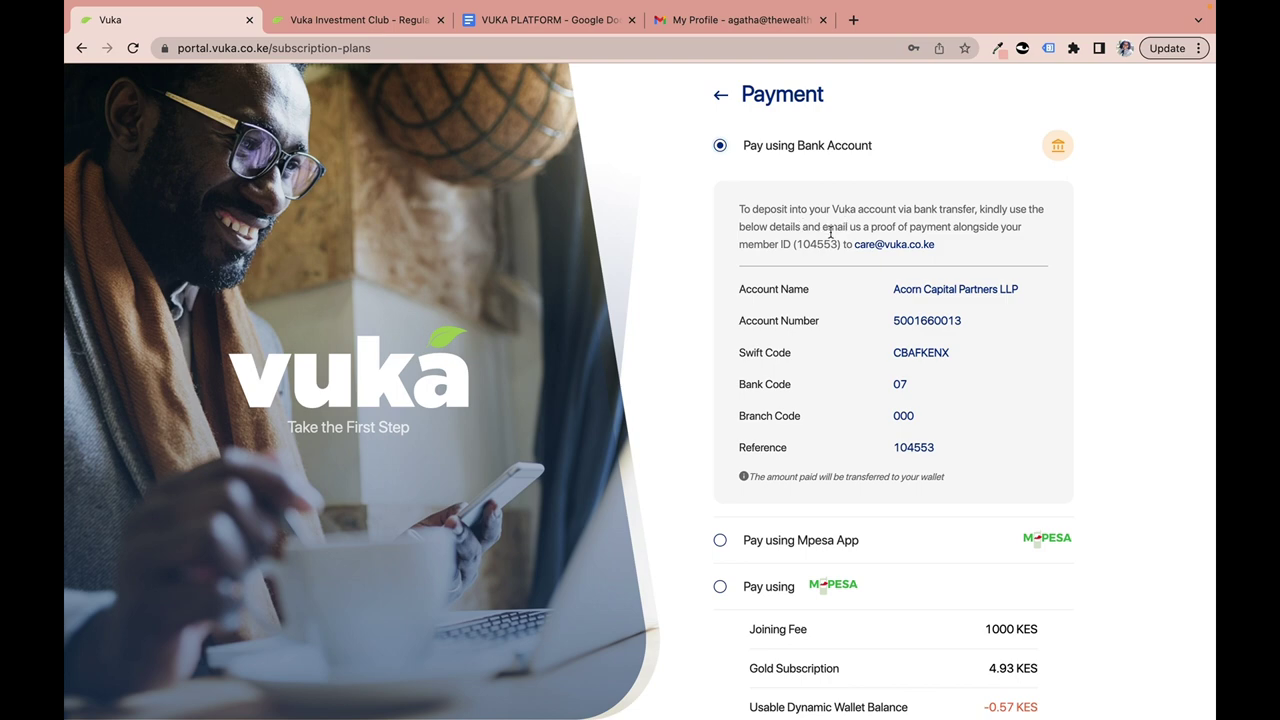
{"action": "left_click_drag", "start_coordinate": [822, 228], "coordinate": [995, 257]}
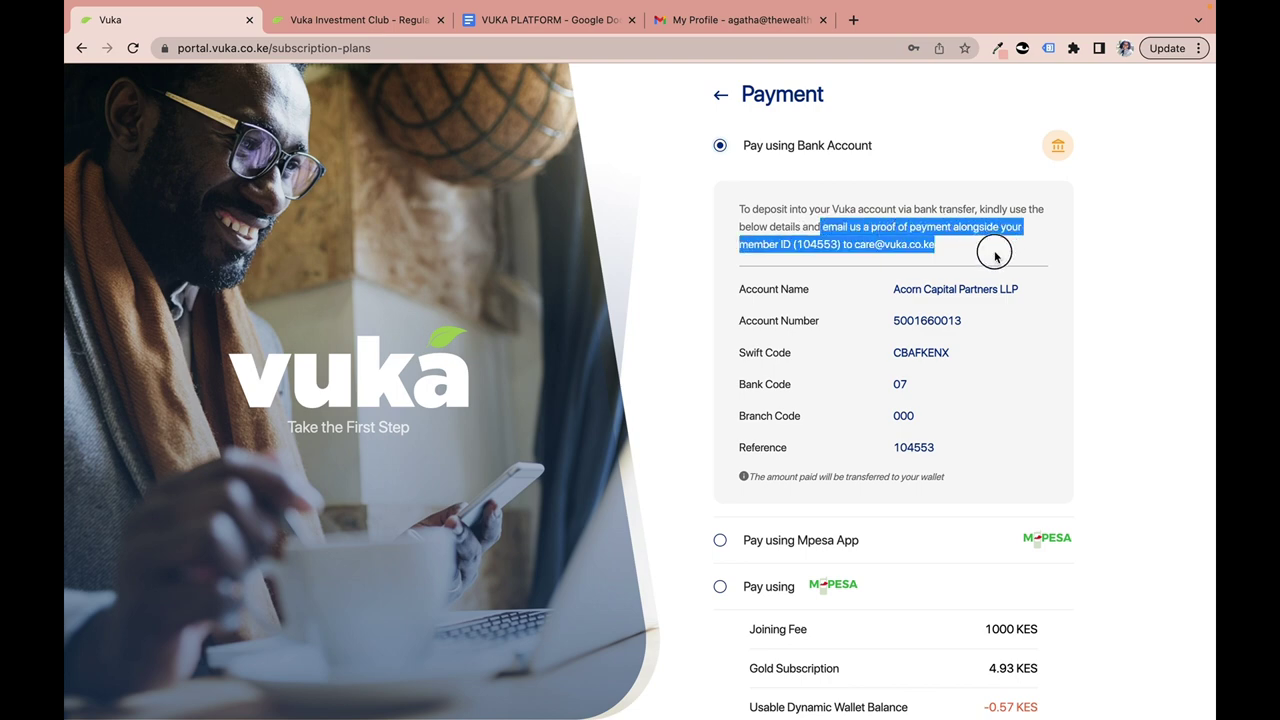
{"action": "left_click", "coordinate": [972, 256]}
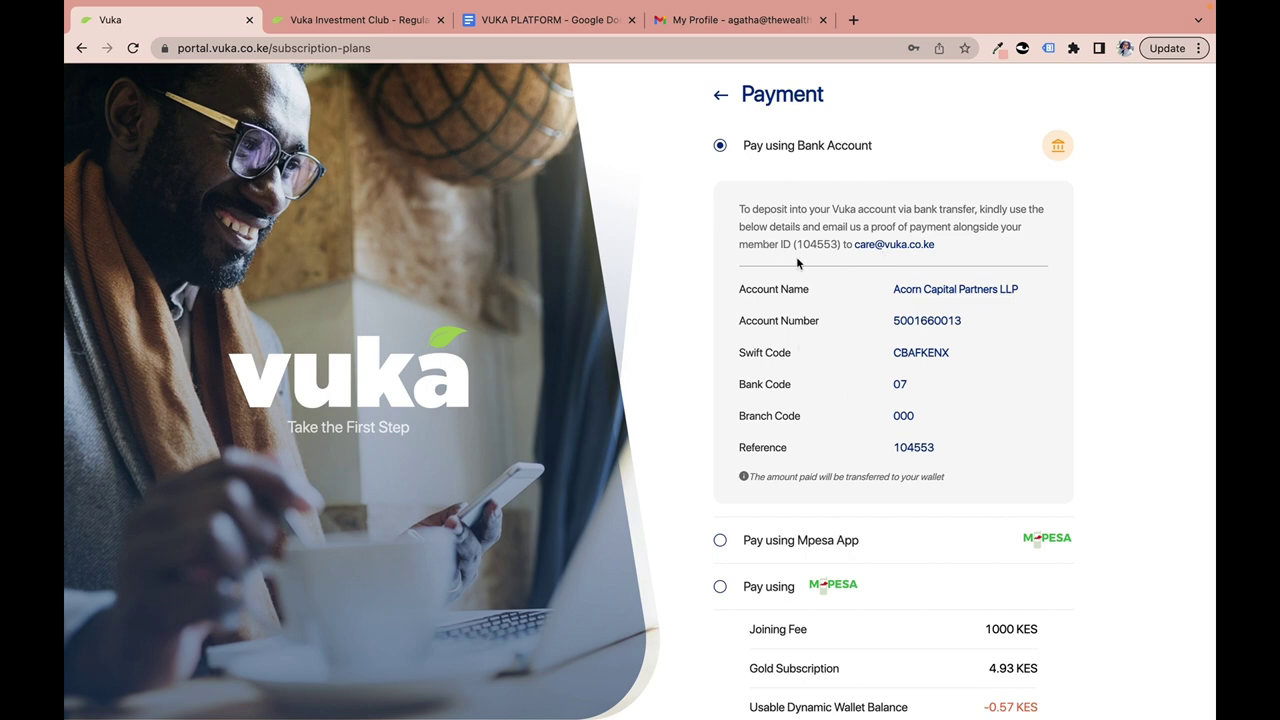
{"action": "left_click_drag", "start_coordinate": [797, 244], "coordinate": [837, 244]}
{"action": "left_click", "coordinate": [968, 399]}
{"action": "left_click", "coordinate": [893, 452]}
{"action": "left_click_drag", "start_coordinate": [893, 452], "coordinate": [954, 456]}
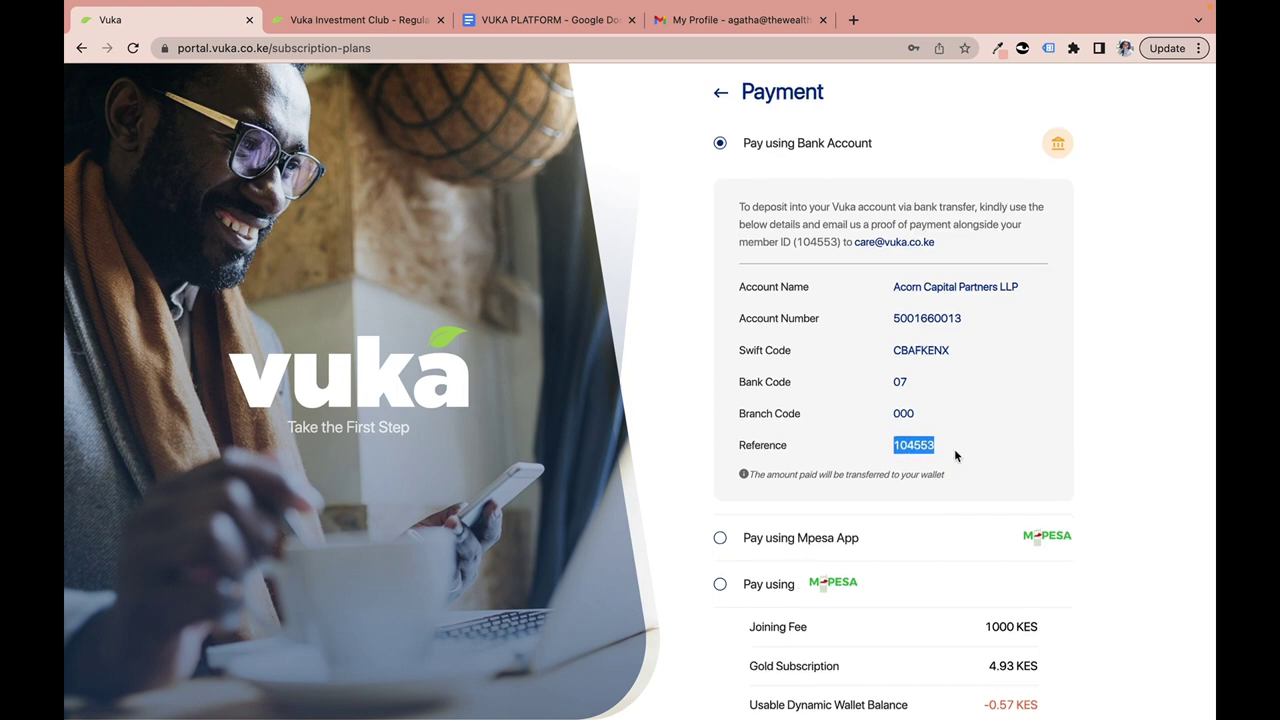
{"action": "scroll", "coordinate": [954, 450], "scroll_direction": "down", "scroll_amount": 4}
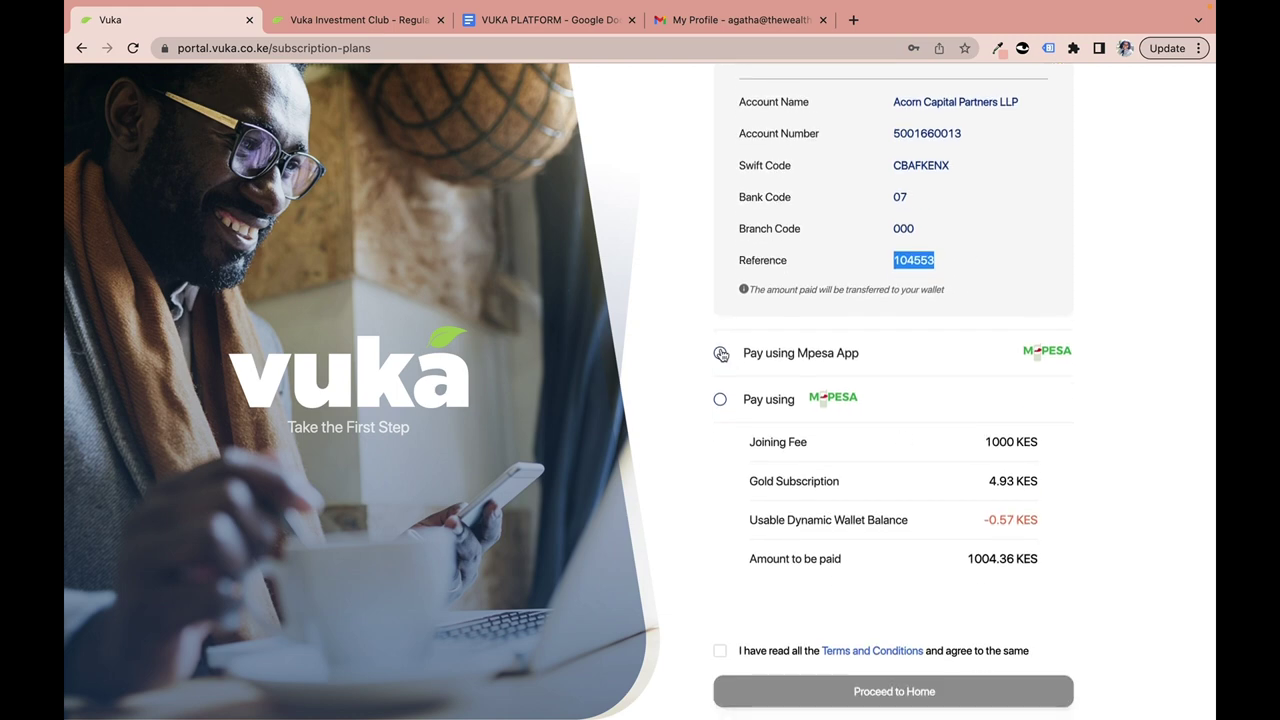
Select Mpesa App payment, highlight the Pay Bill account number, then go back home.
{"action": "left_click", "coordinate": [720, 352]}
{"action": "scroll", "coordinate": [713, 426], "scroll_direction": "down", "scroll_amount": 2}
{"action": "scroll", "coordinate": [714, 432], "scroll_direction": "down", "scroll_amount": 1}
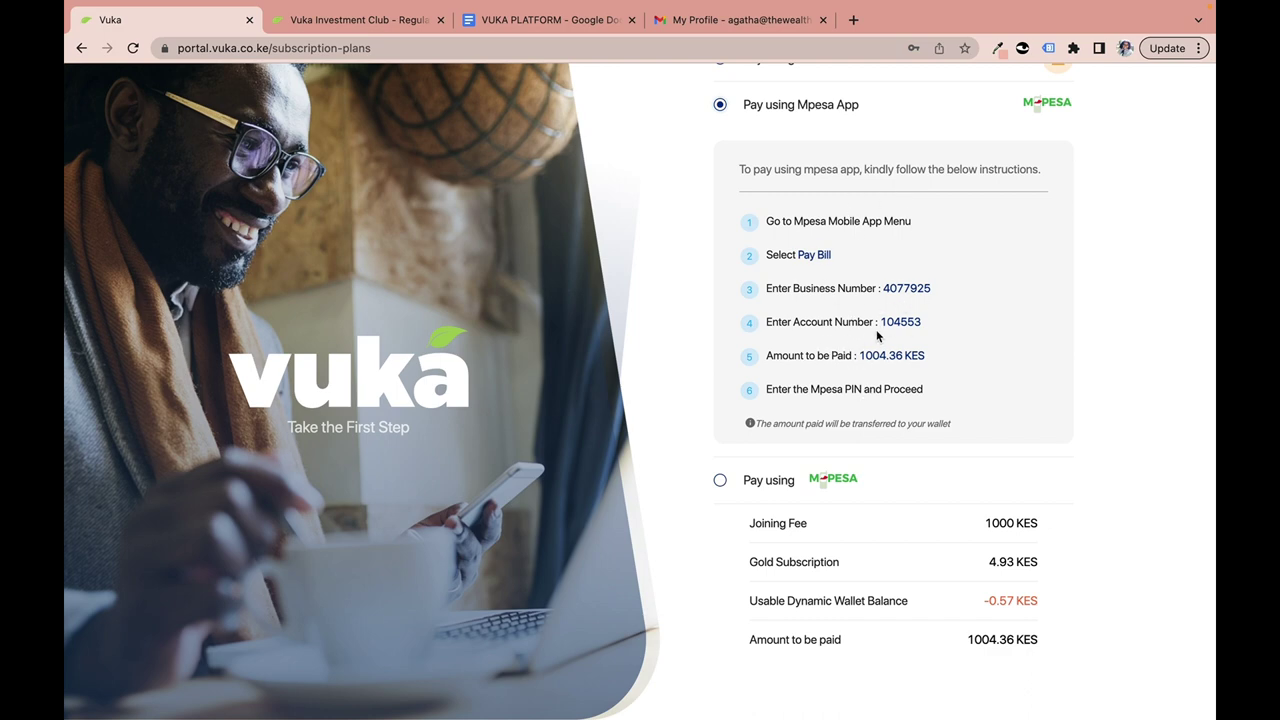
{"action": "left_click_drag", "start_coordinate": [880, 322], "coordinate": [934, 331]}
{"action": "left_click", "coordinate": [82, 48]}
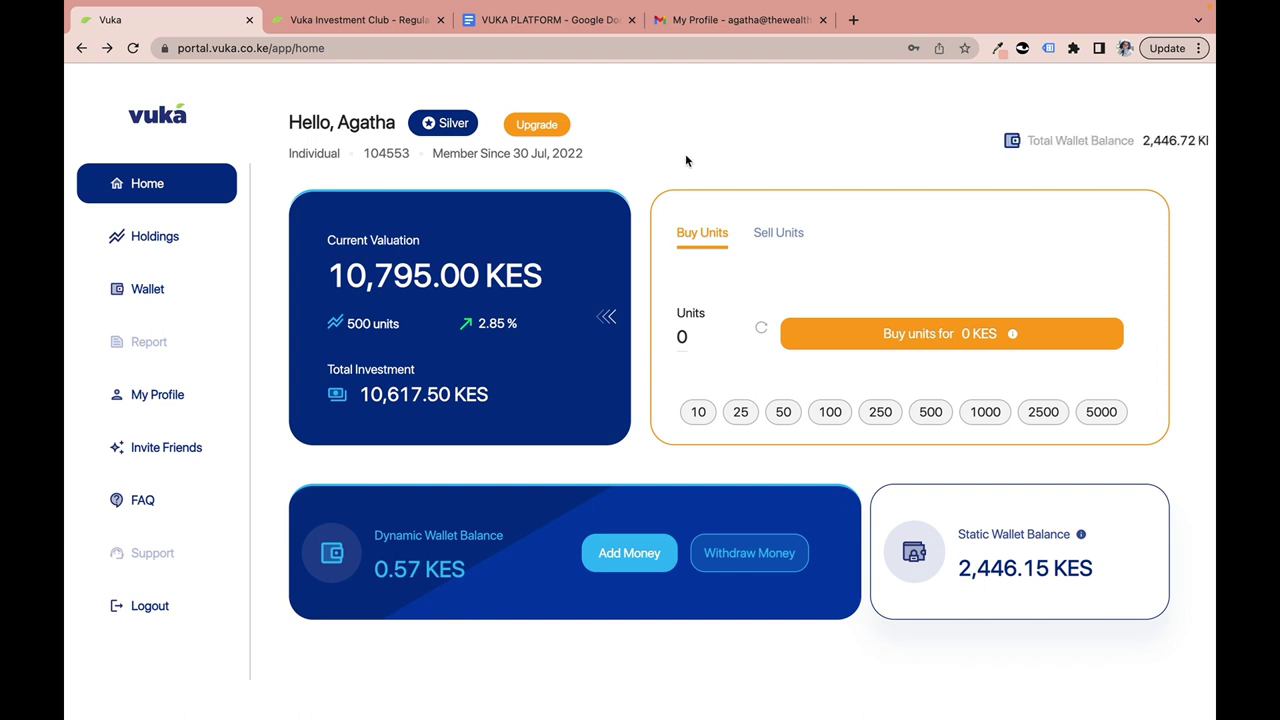
{"action": "left_click", "coordinate": [549, 130]}
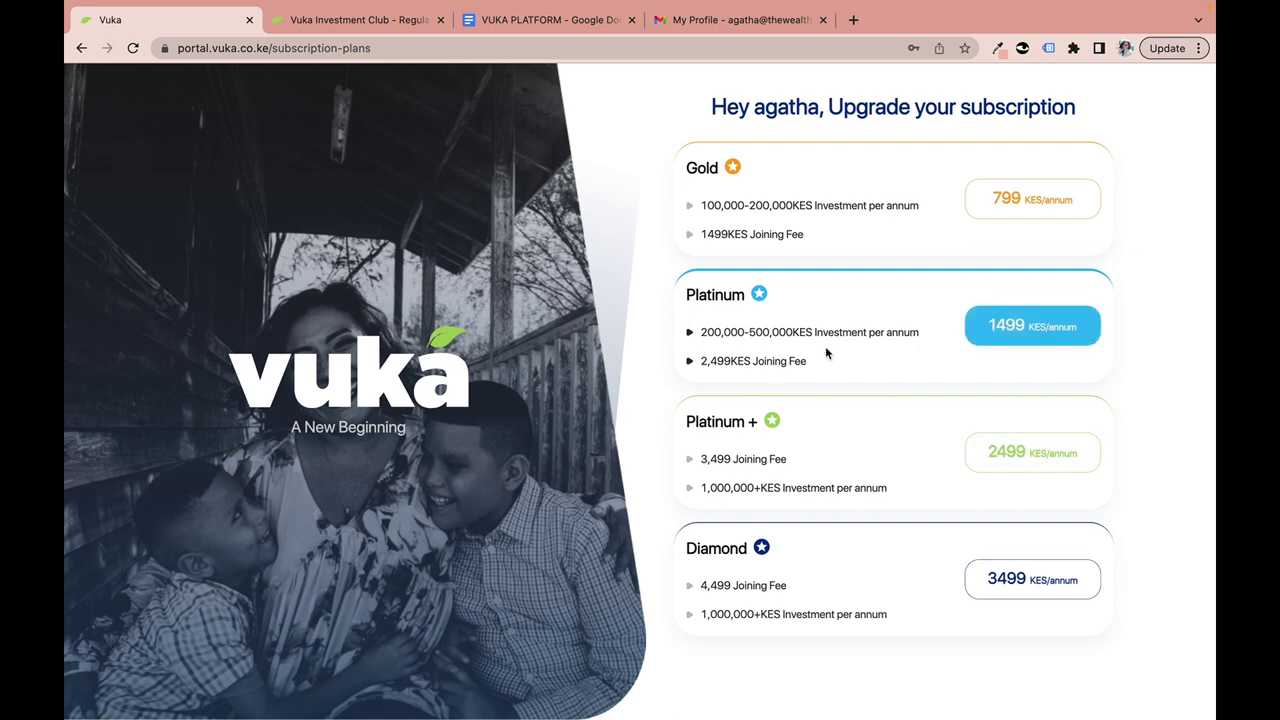
{"action": "left_click", "coordinate": [82, 52]}
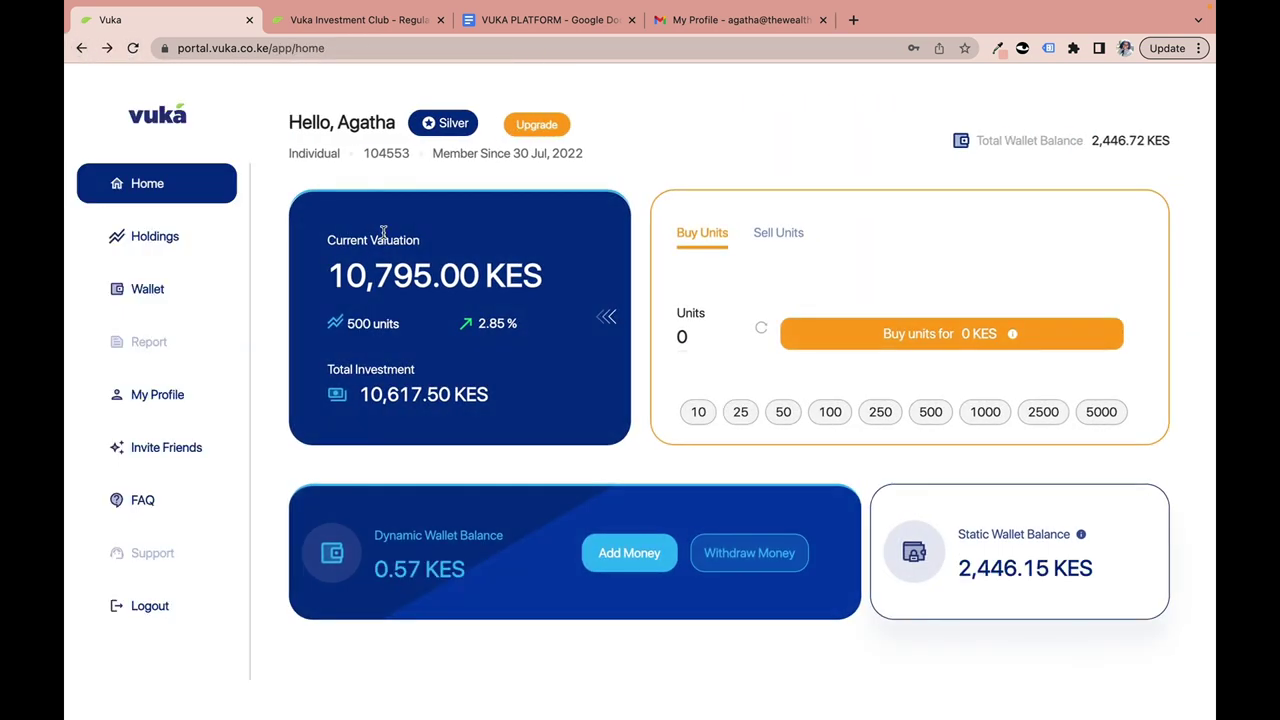
Expand the valuation breakdown and point out 10,617.50 KES invested, 500 units, dividend, 0.00% interest, 2.85% returns.
{"action": "left_click", "coordinate": [605, 318]}
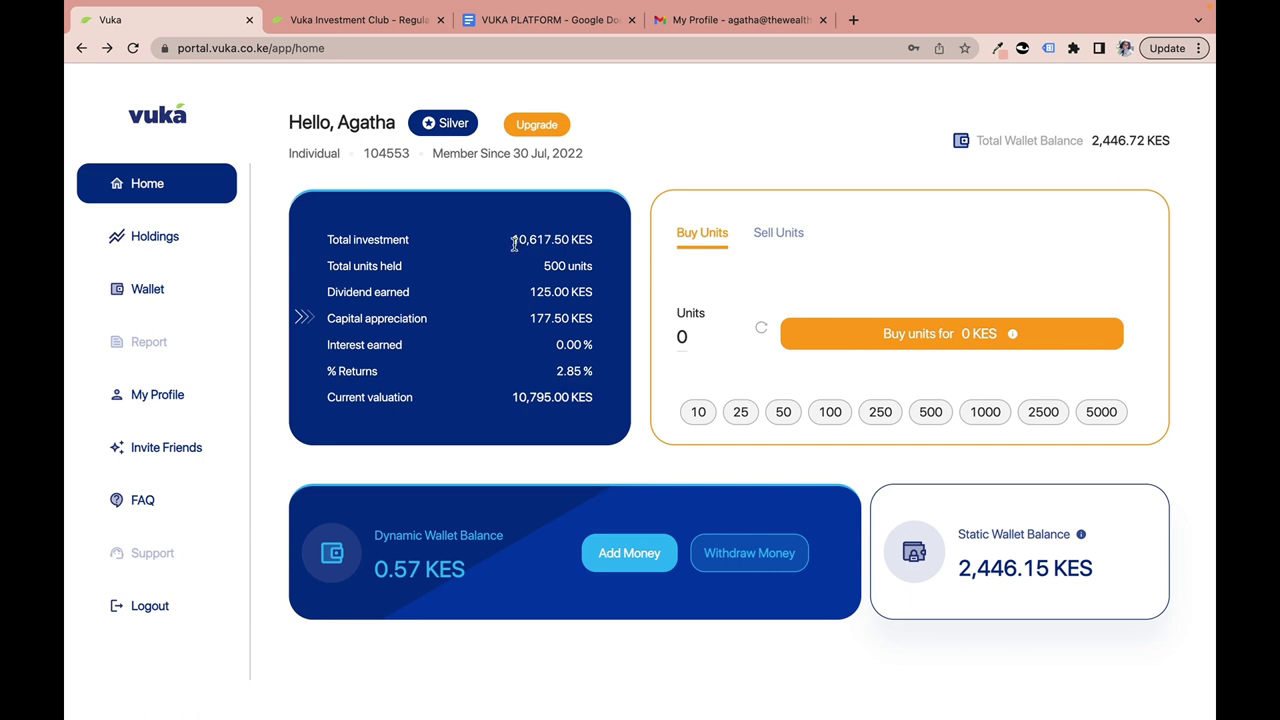
{"action": "left_click_drag", "start_coordinate": [515, 244], "coordinate": [604, 246]}
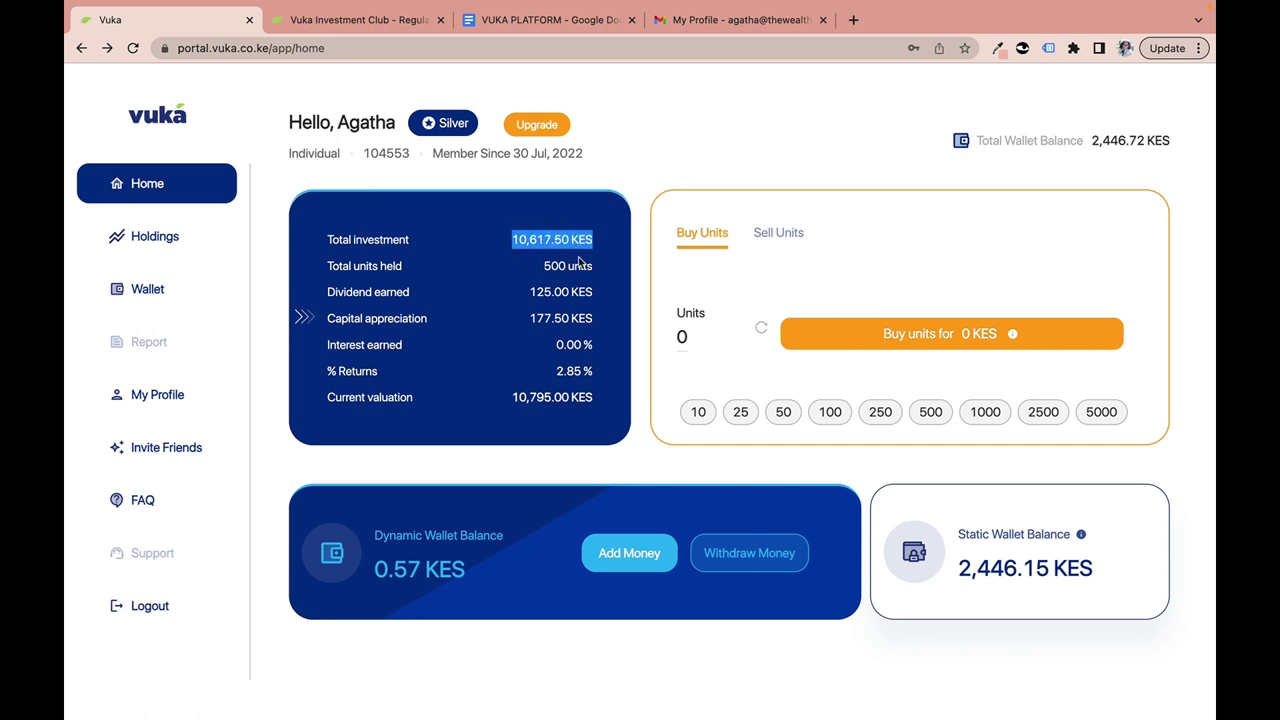
{"action": "left_click", "coordinate": [544, 268]}
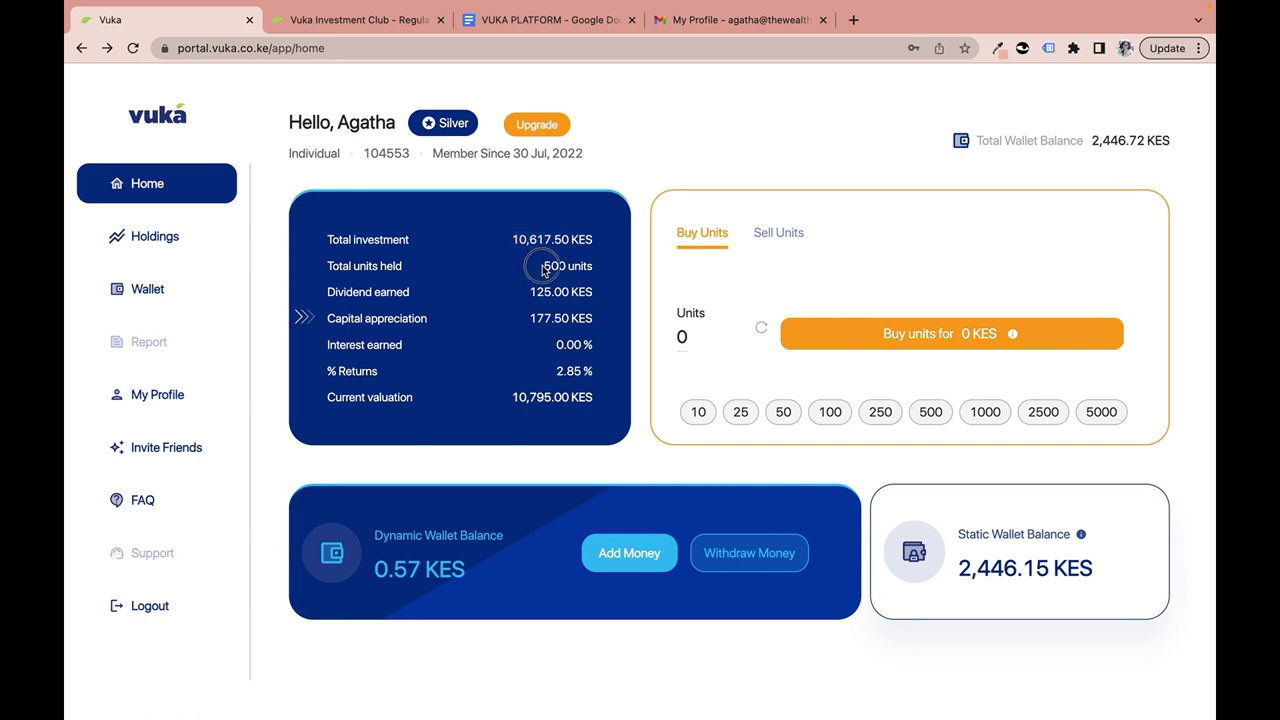
{"action": "double_click", "coordinate": [549, 266]}
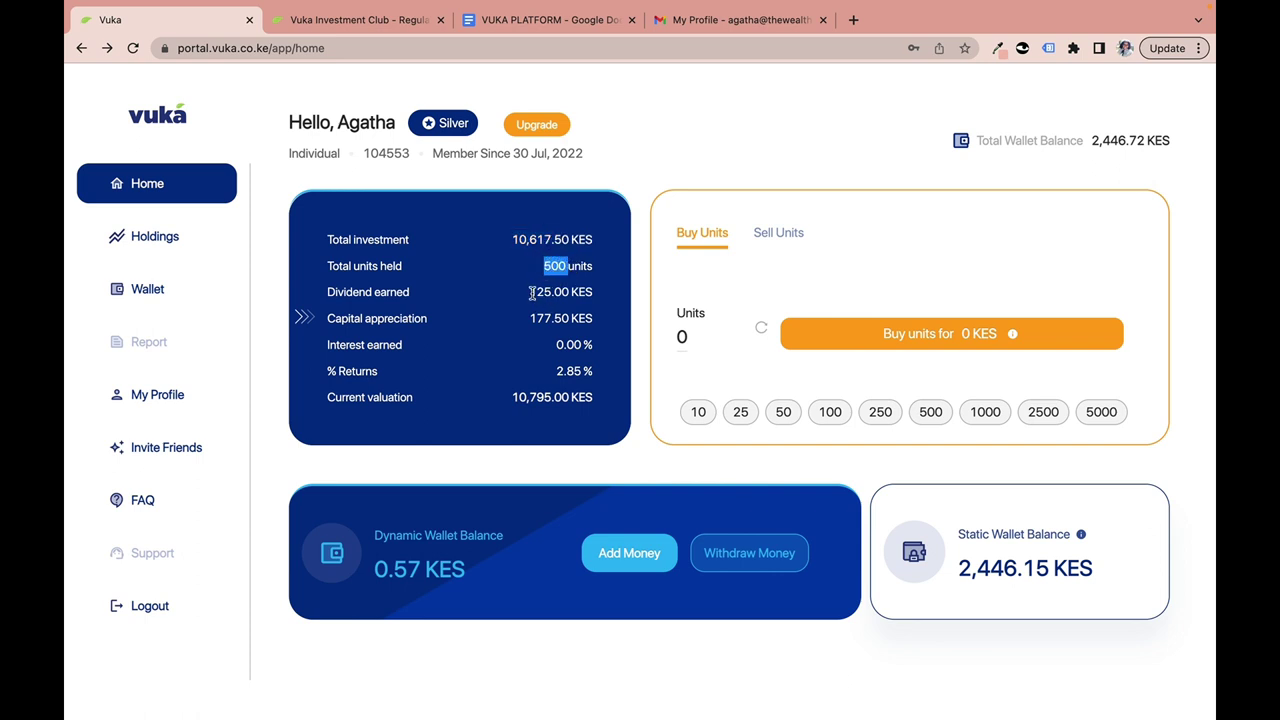
{"action": "left_click_drag", "start_coordinate": [531, 292], "coordinate": [592, 321]}
{"action": "left_click", "coordinate": [580, 293]}
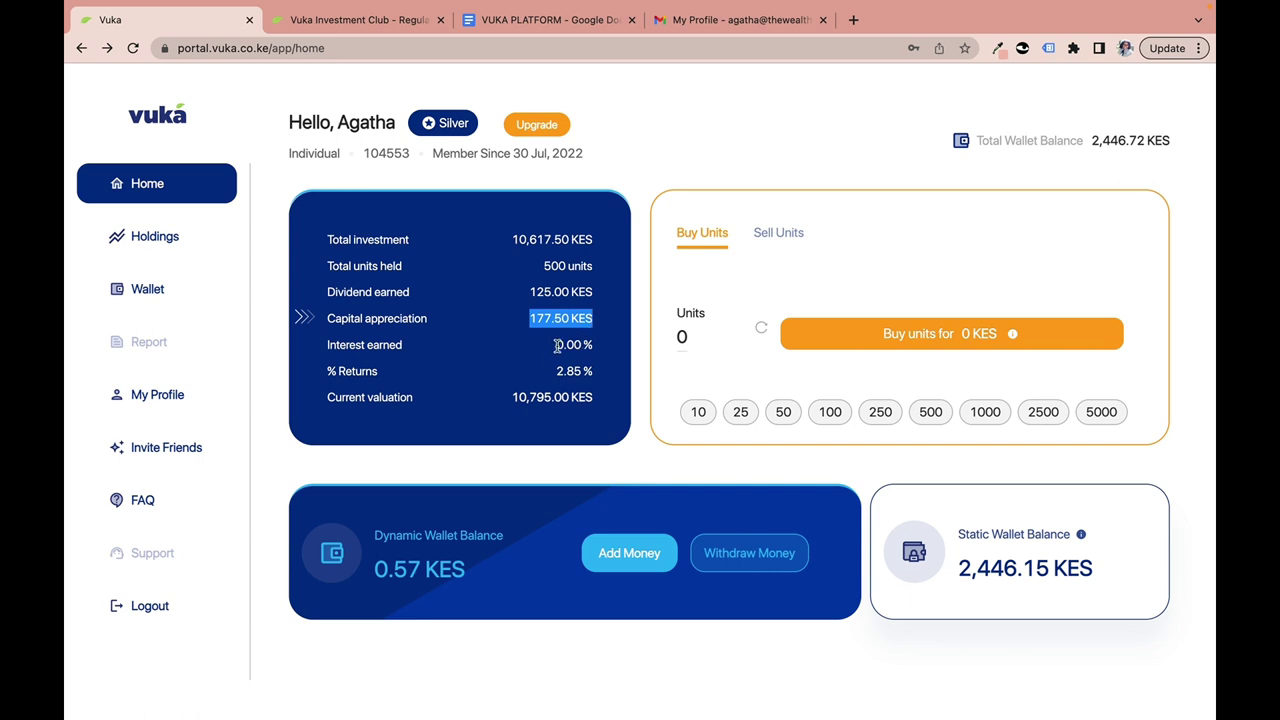
{"action": "left_click_drag", "start_coordinate": [557, 345], "coordinate": [596, 348]}
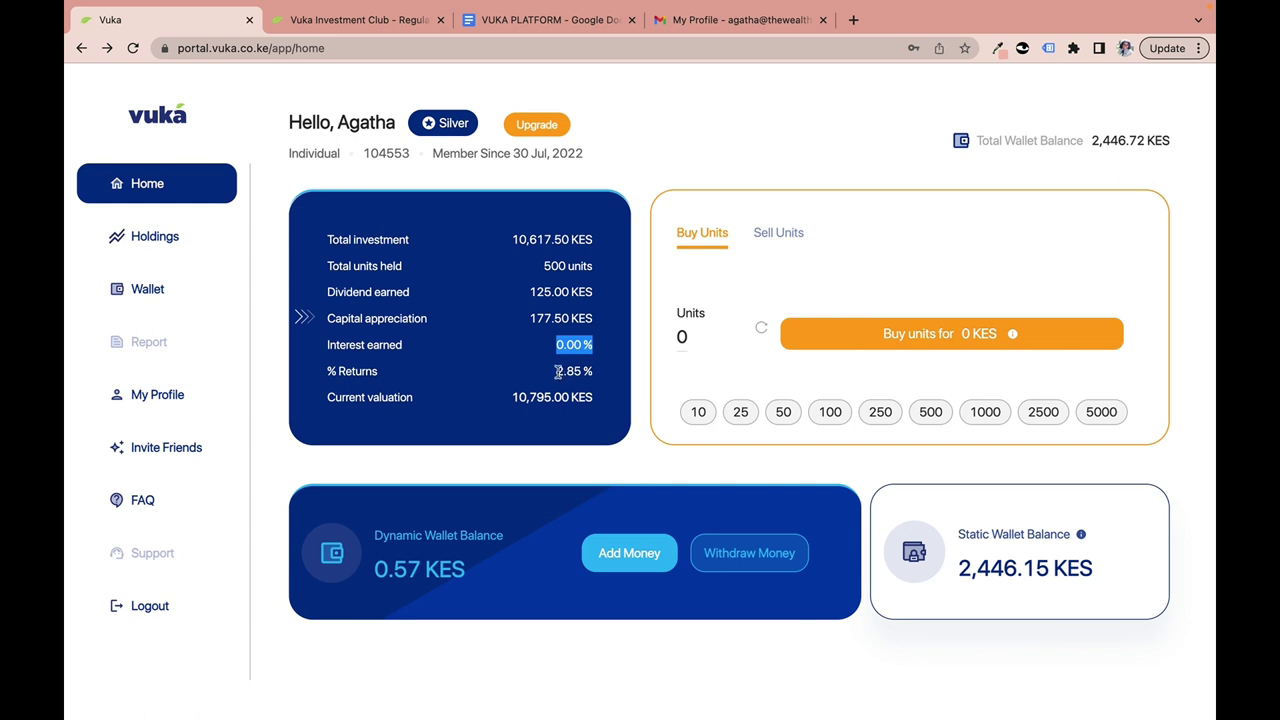
{"action": "left_click", "coordinate": [557, 371]}
{"action": "left_click_drag", "start_coordinate": [557, 371], "coordinate": [600, 371]}
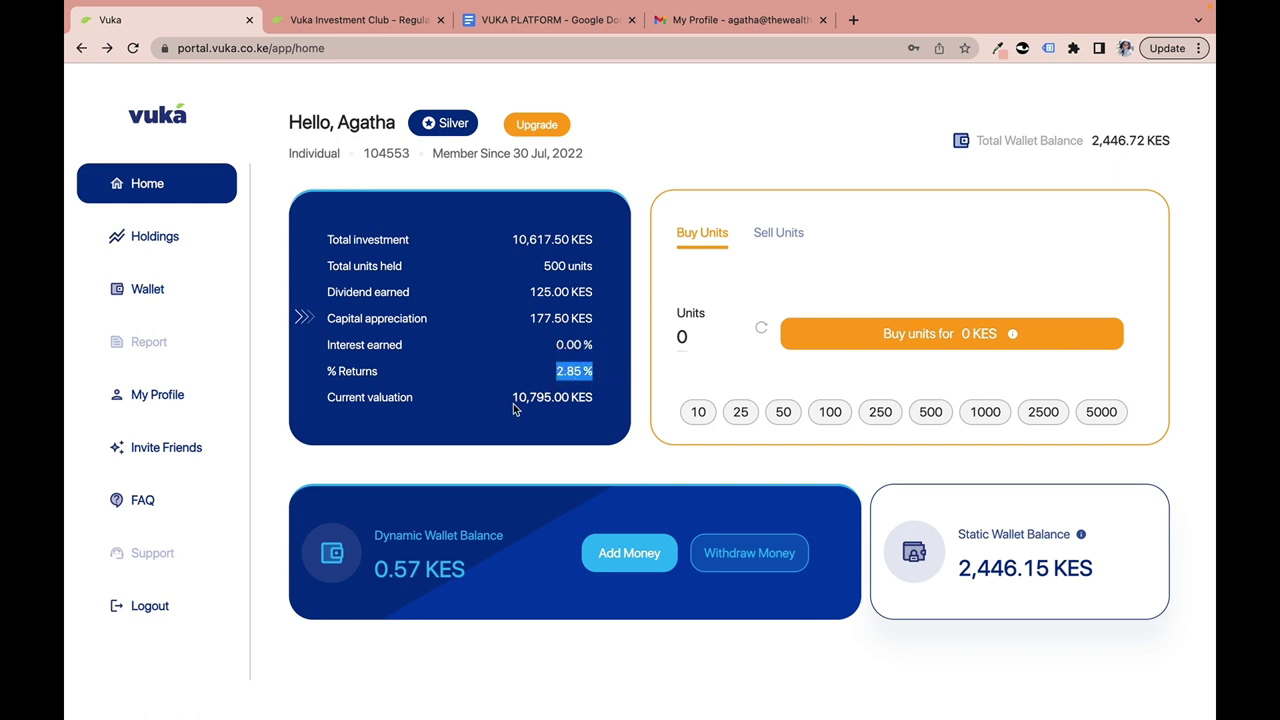
Highlight the current valuation, then the 10,617.50 KES investment, 177.50 KES appreciation and 2.85% returns.
{"action": "left_click_drag", "start_coordinate": [514, 397], "coordinate": [571, 400]}
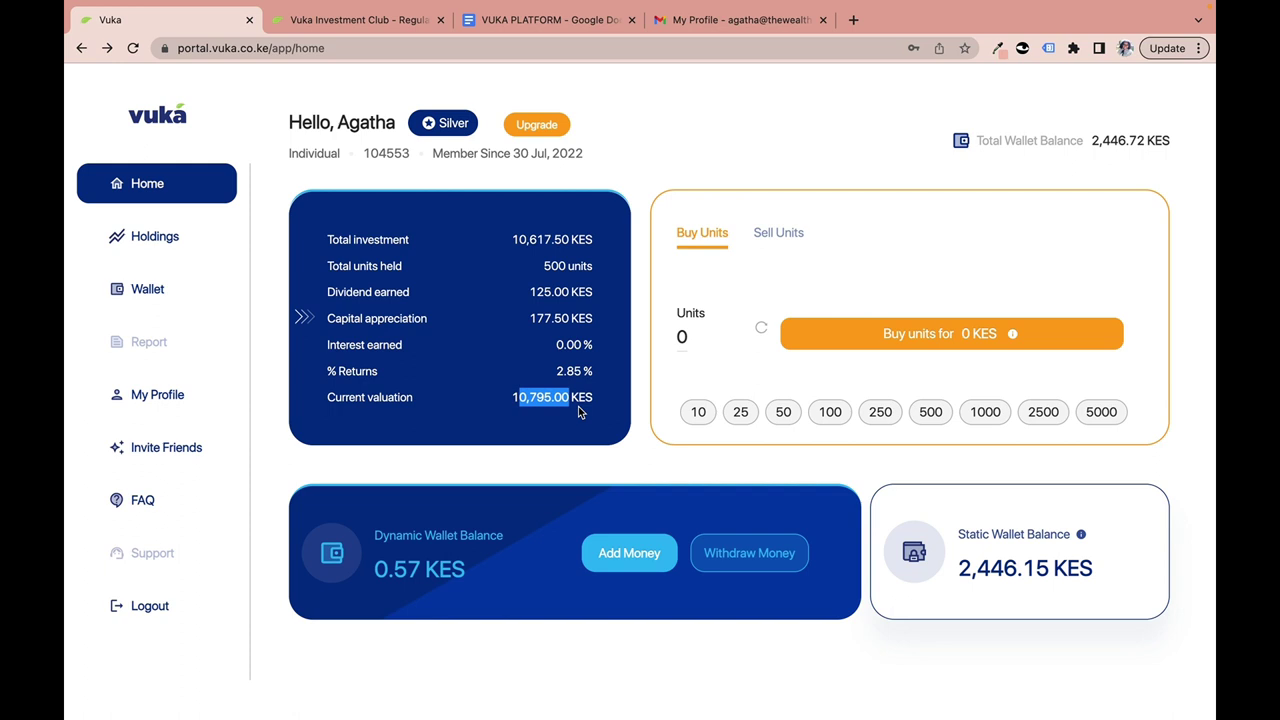
{"action": "left_click", "coordinate": [548, 402]}
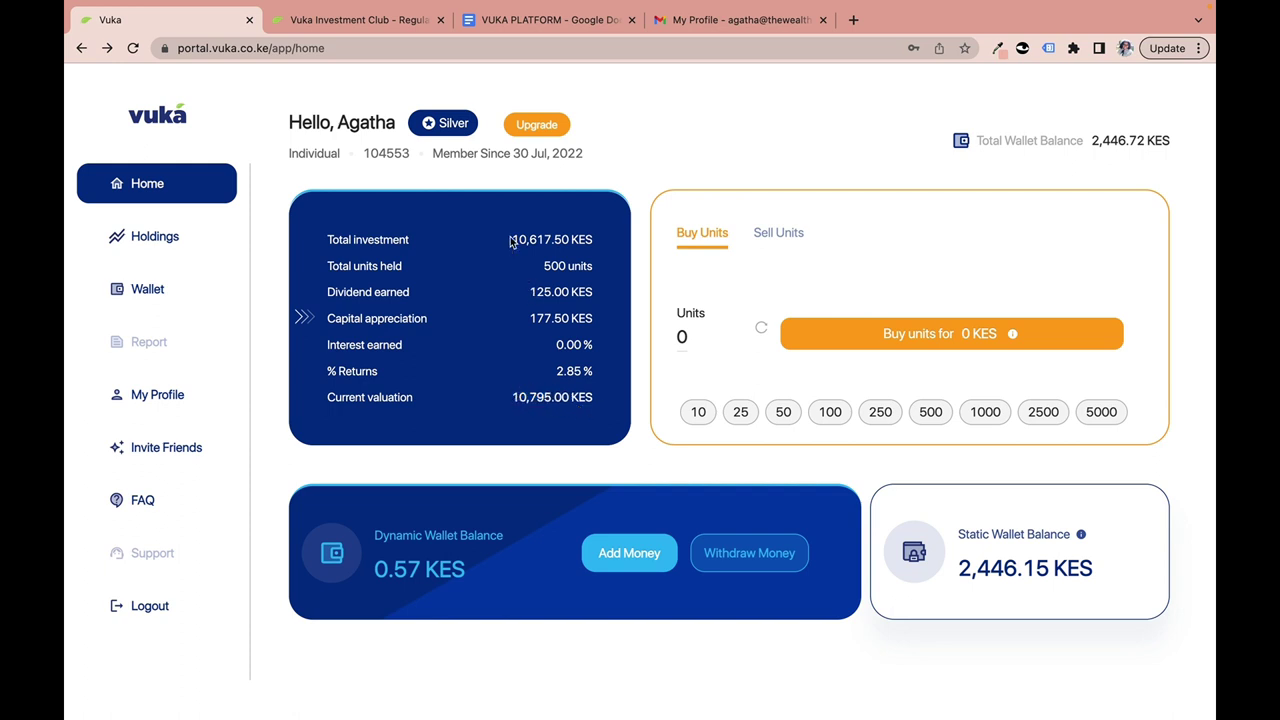
{"action": "left_click_drag", "start_coordinate": [511, 242], "coordinate": [605, 245]}
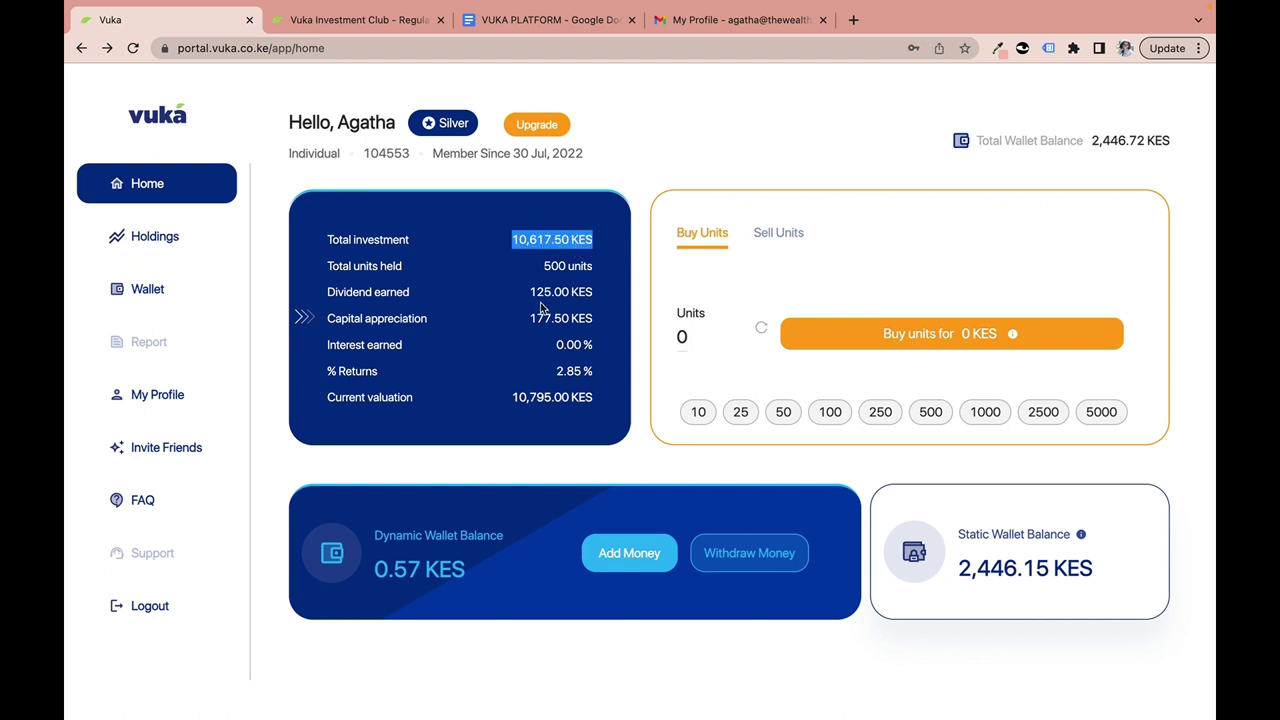
{"action": "left_click_drag", "start_coordinate": [528, 320], "coordinate": [602, 326]}
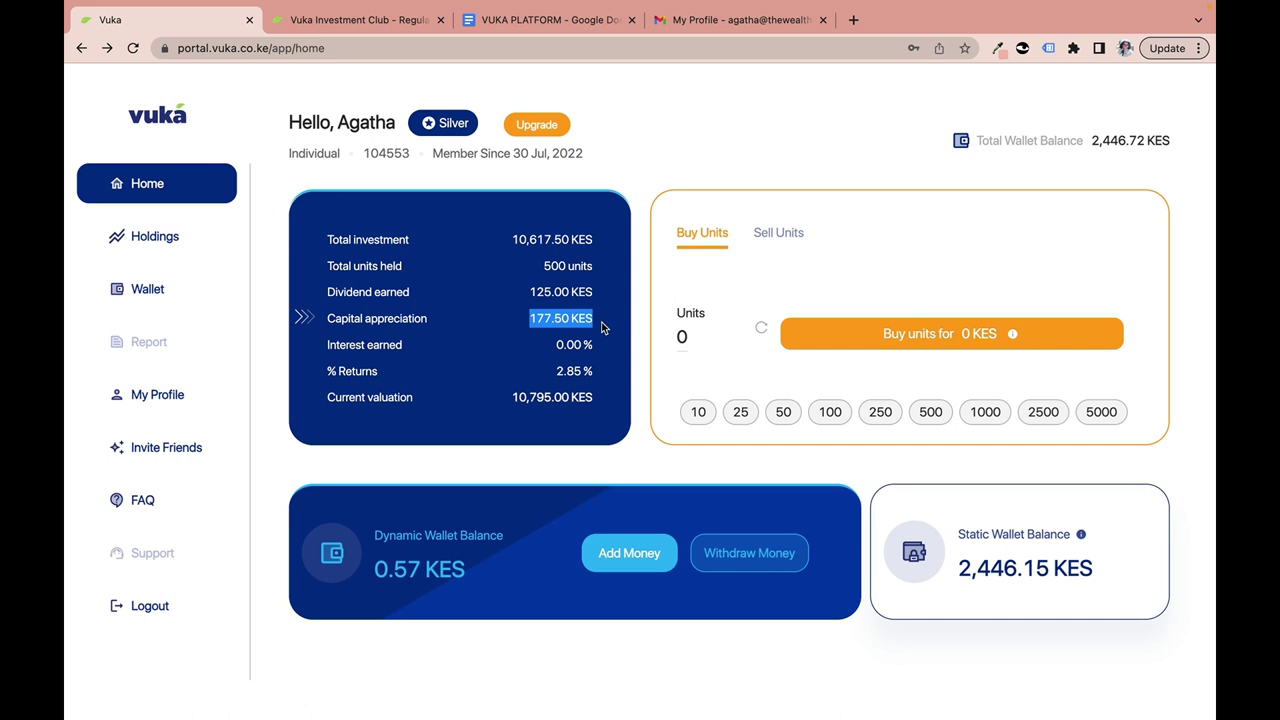
{"action": "left_click_drag", "start_coordinate": [556, 372], "coordinate": [596, 378]}
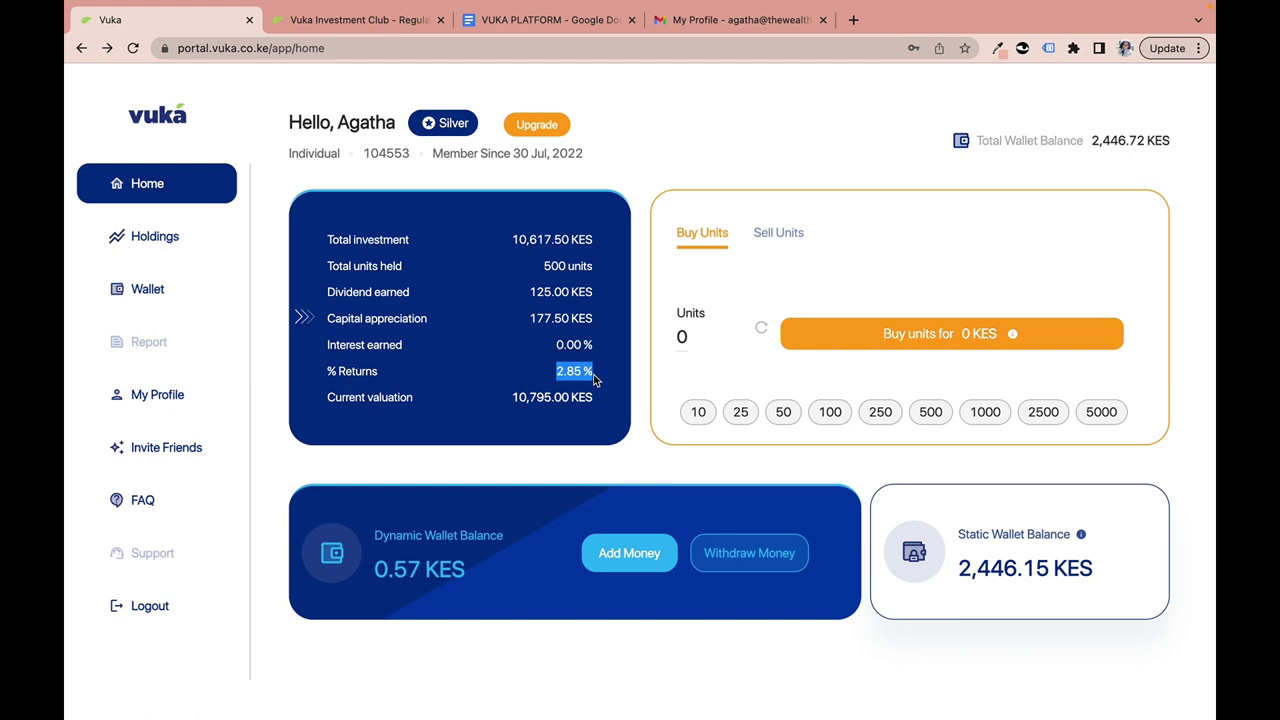
{"action": "left_click", "coordinate": [563, 22]}
Point out the formula terms: 125 dividend, 177.50 appreciation and the 10,671.50 divisor.
{"action": "scroll", "coordinate": [447, 562], "scroll_direction": "down", "scroll_amount": 3}
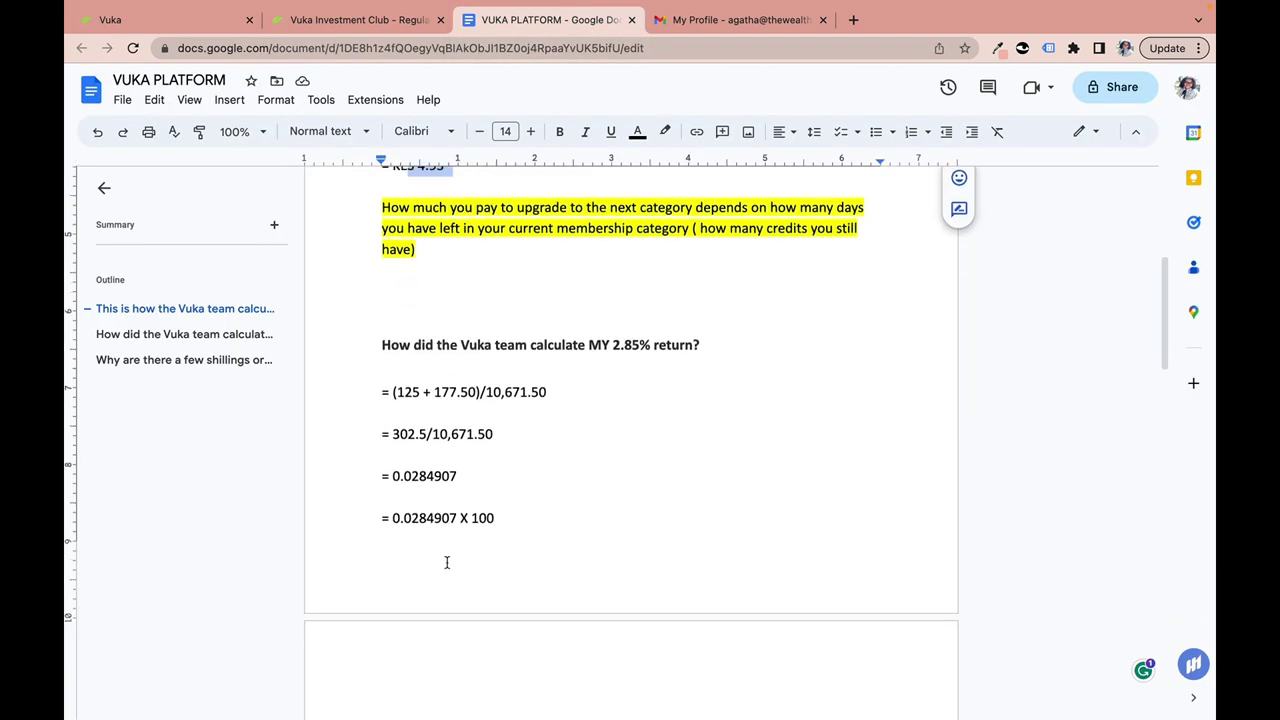
{"action": "scroll", "coordinate": [447, 562], "scroll_direction": "down", "scroll_amount": 1}
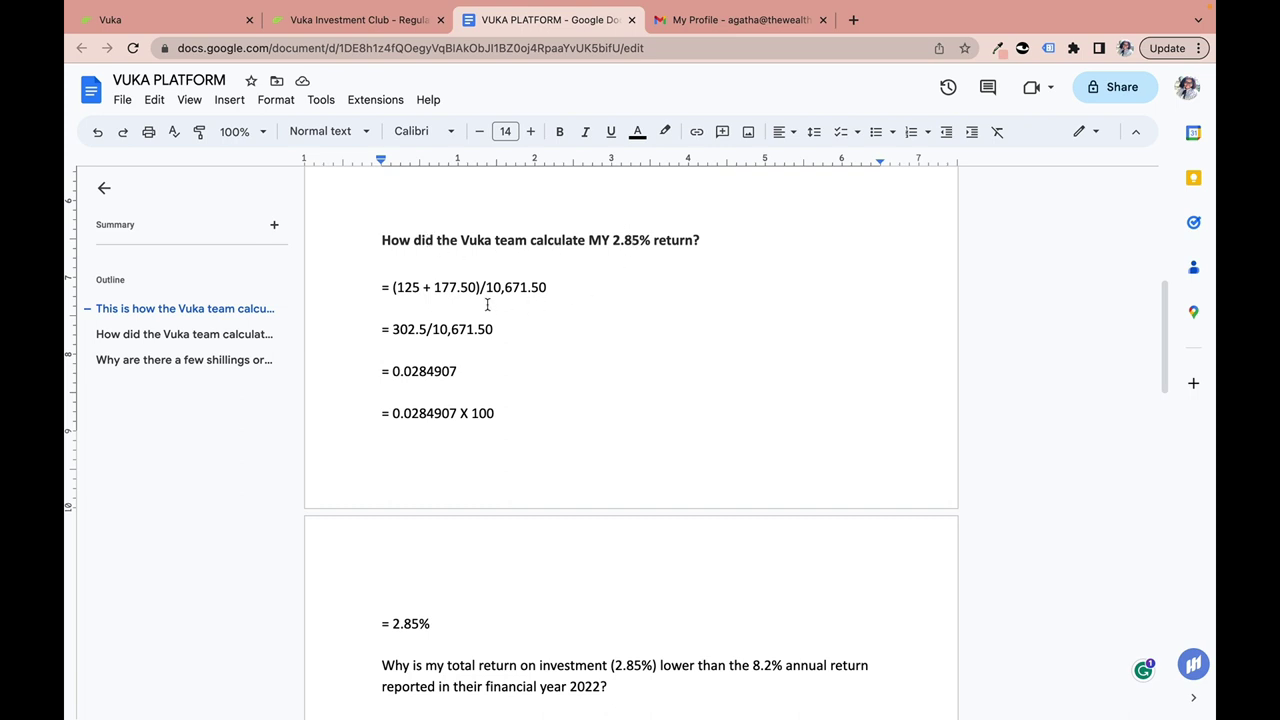
{"action": "left_click", "coordinate": [420, 290]}
{"action": "left_click", "coordinate": [449, 289]}
{"action": "left_click", "coordinate": [506, 288]}
{"action": "left_click_drag", "start_coordinate": [403, 289], "coordinate": [478, 290]}
Follow the calculation through 302.5 / 10,671.50 to 0.0284907 and the final 2.85%.
{"action": "left_click", "coordinate": [414, 331]}
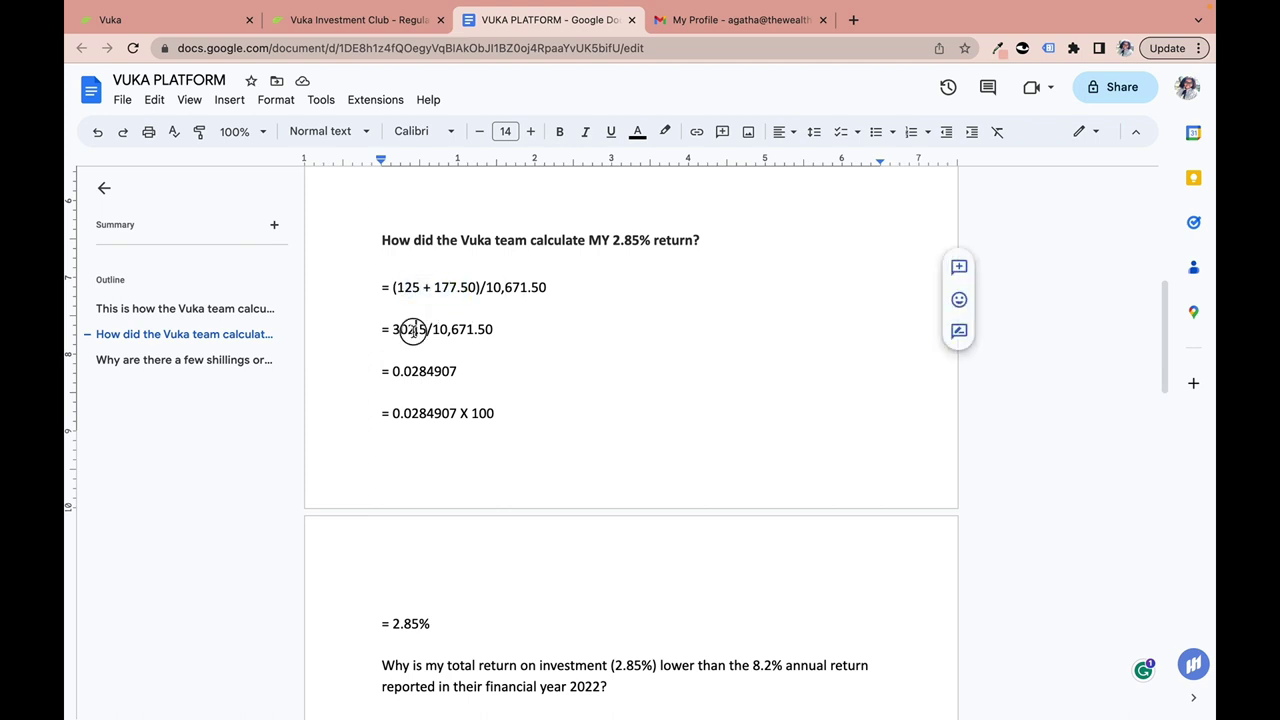
{"action": "left_click", "coordinate": [452, 333]}
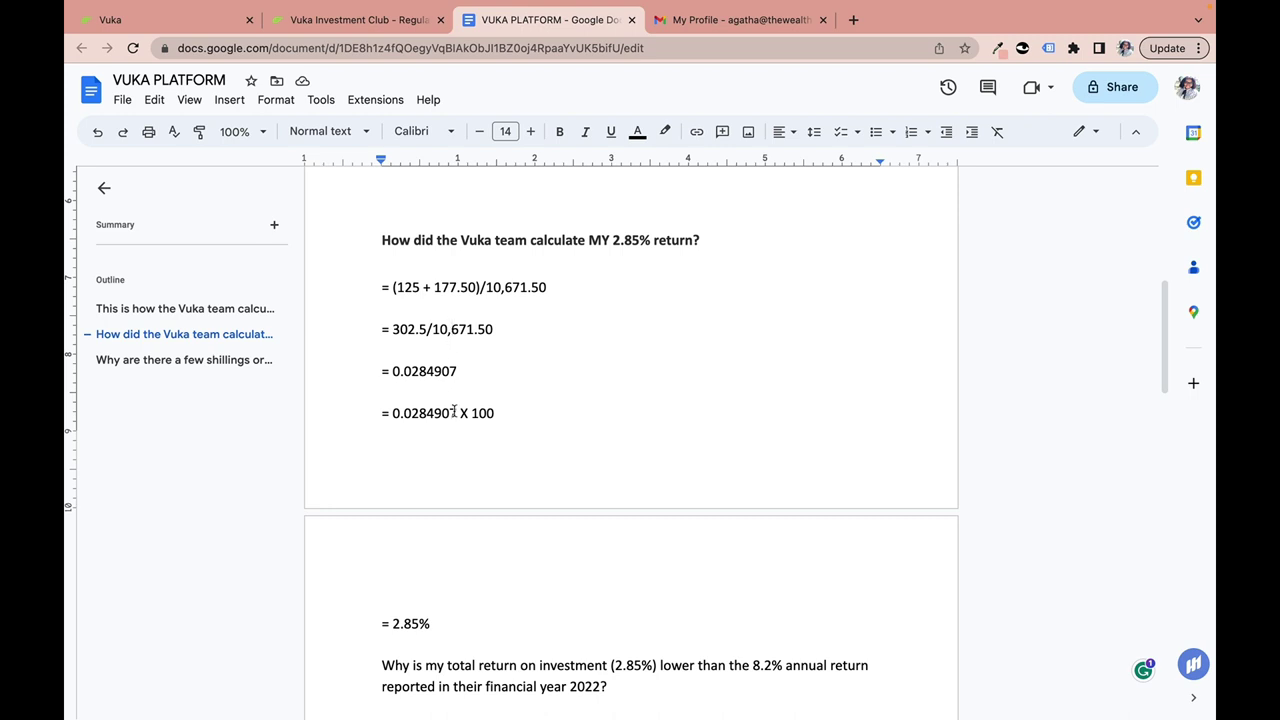
{"action": "scroll", "coordinate": [455, 413], "scroll_direction": "down", "scroll_amount": 2}
{"action": "left_click", "coordinate": [405, 281]}
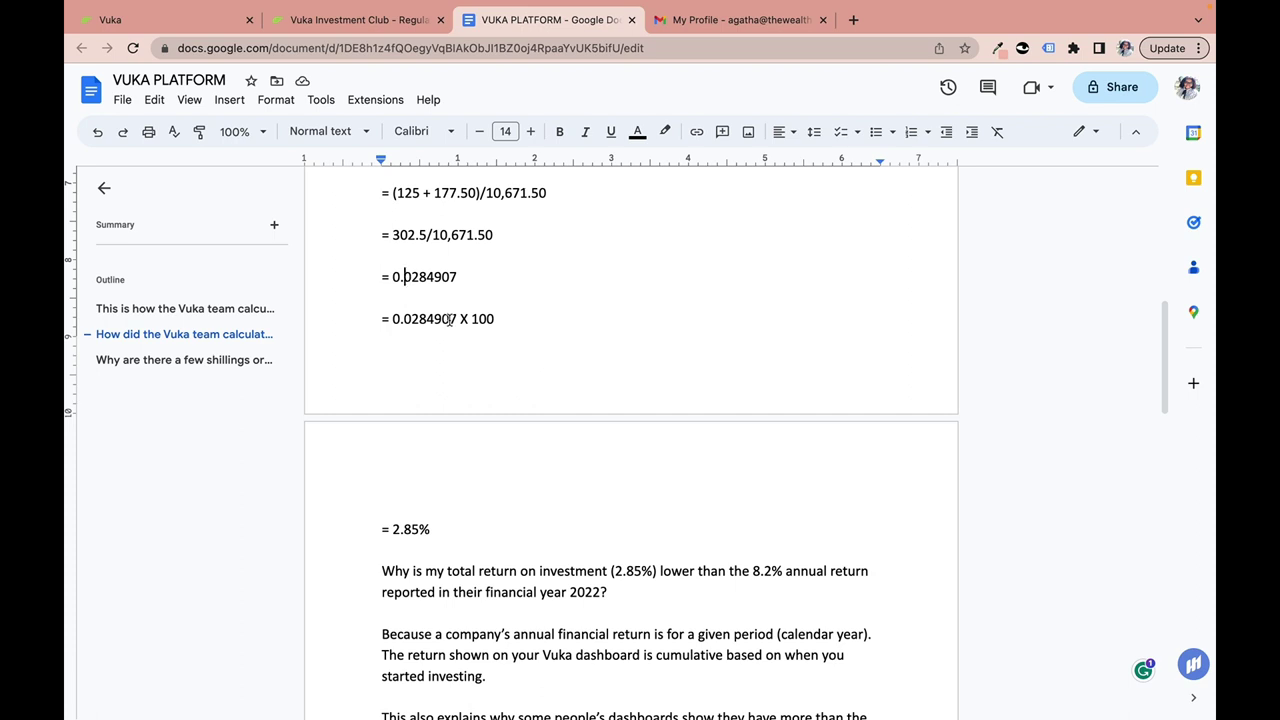
{"action": "scroll", "coordinate": [449, 317], "scroll_direction": "down", "scroll_amount": 1}
{"action": "scroll", "coordinate": [396, 506], "scroll_direction": "down", "scroll_amount": 2}
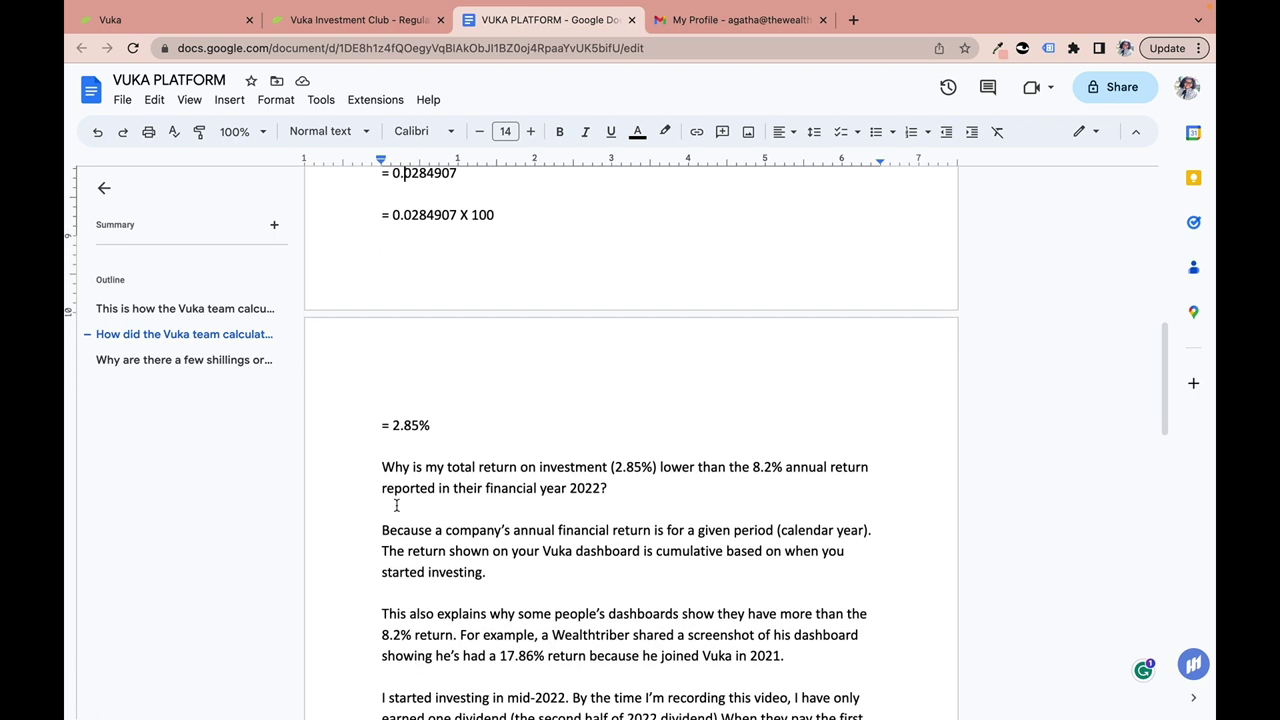
{"action": "left_click_drag", "start_coordinate": [392, 425], "coordinate": [435, 425]}
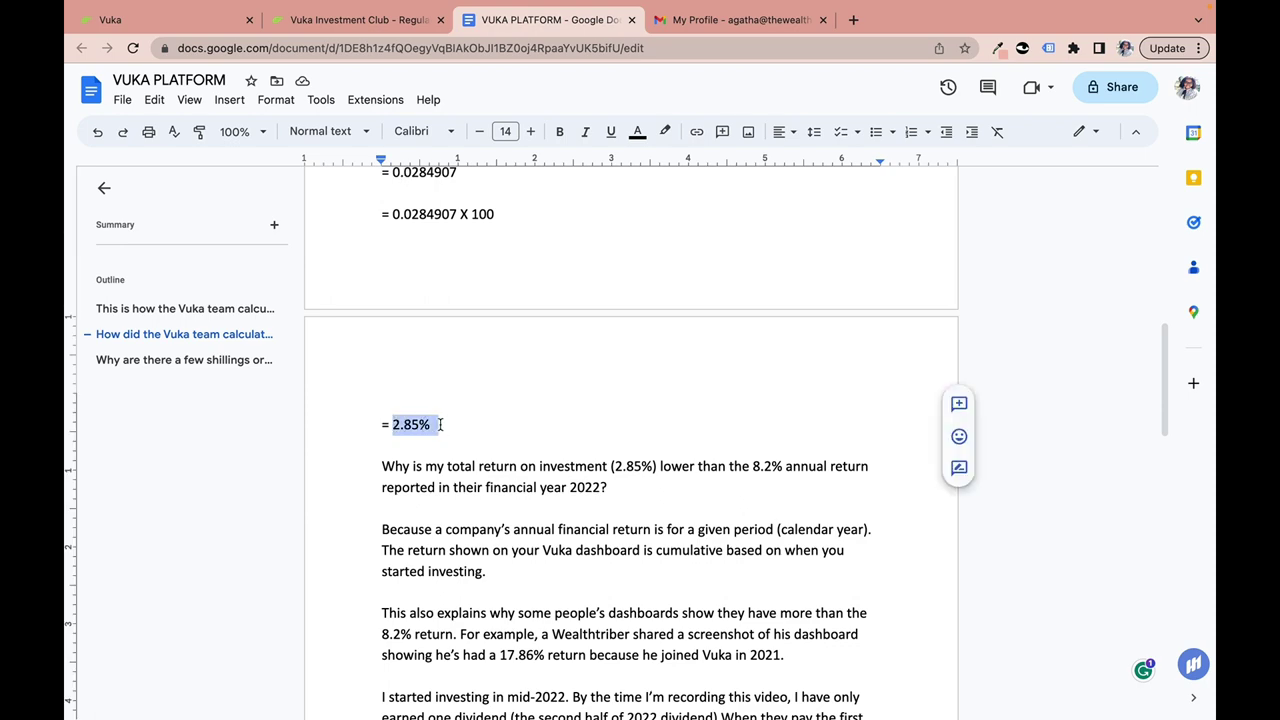
{"action": "scroll", "coordinate": [436, 425], "scroll_direction": "down", "scroll_amount": 6}
{"action": "scroll", "coordinate": [440, 424], "scroll_direction": "up", "scroll_amount": 2}
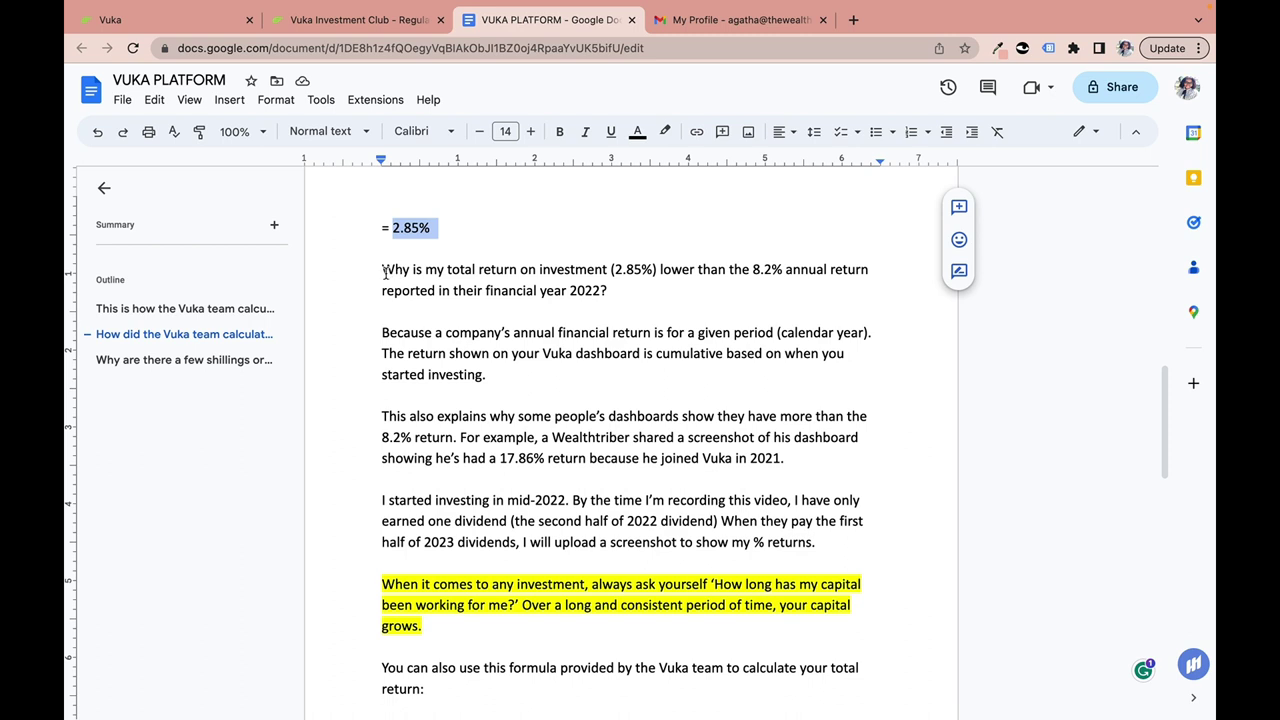
{"action": "left_click_drag", "start_coordinate": [384, 270], "coordinate": [631, 290]}
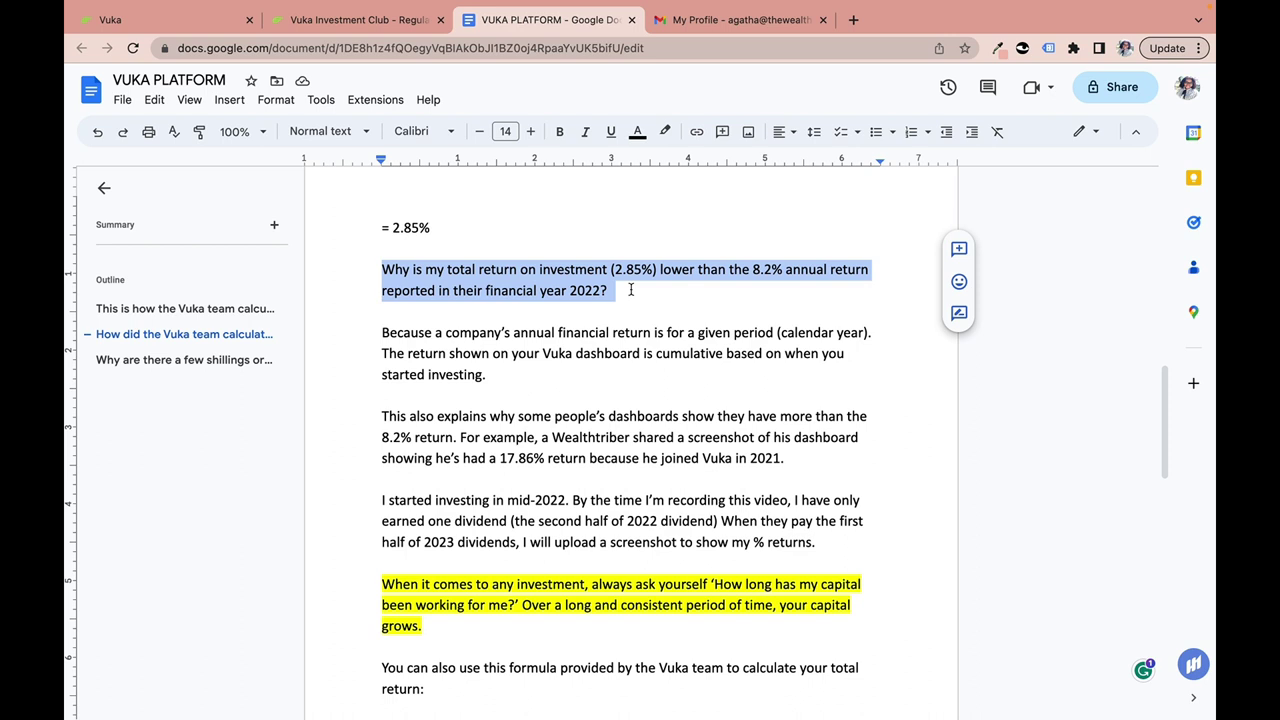
{"action": "left_click", "coordinate": [440, 356]}
{"action": "left_click_drag", "start_coordinate": [381, 334], "coordinate": [543, 371]}
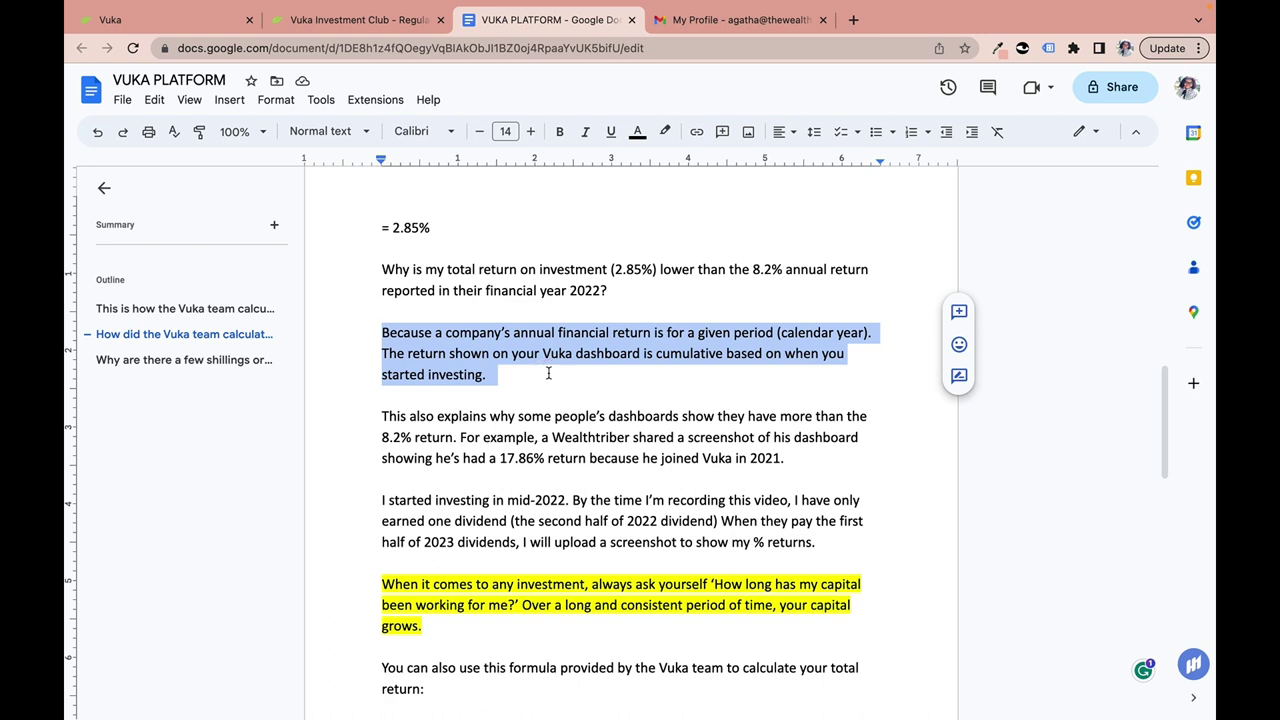
{"action": "scroll", "coordinate": [548, 373], "scroll_direction": "down", "scroll_amount": 1}
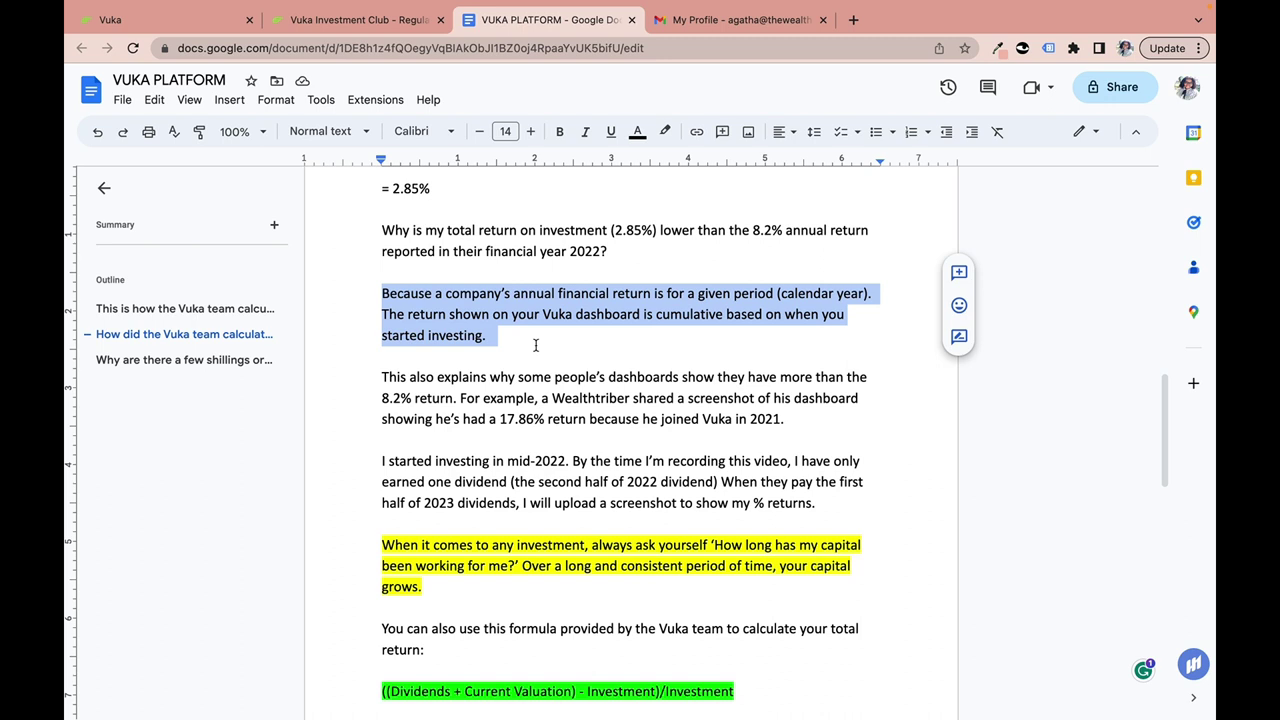
{"action": "left_click", "coordinate": [783, 314]}
{"action": "left_click_drag", "start_coordinate": [785, 314], "coordinate": [812, 335]}
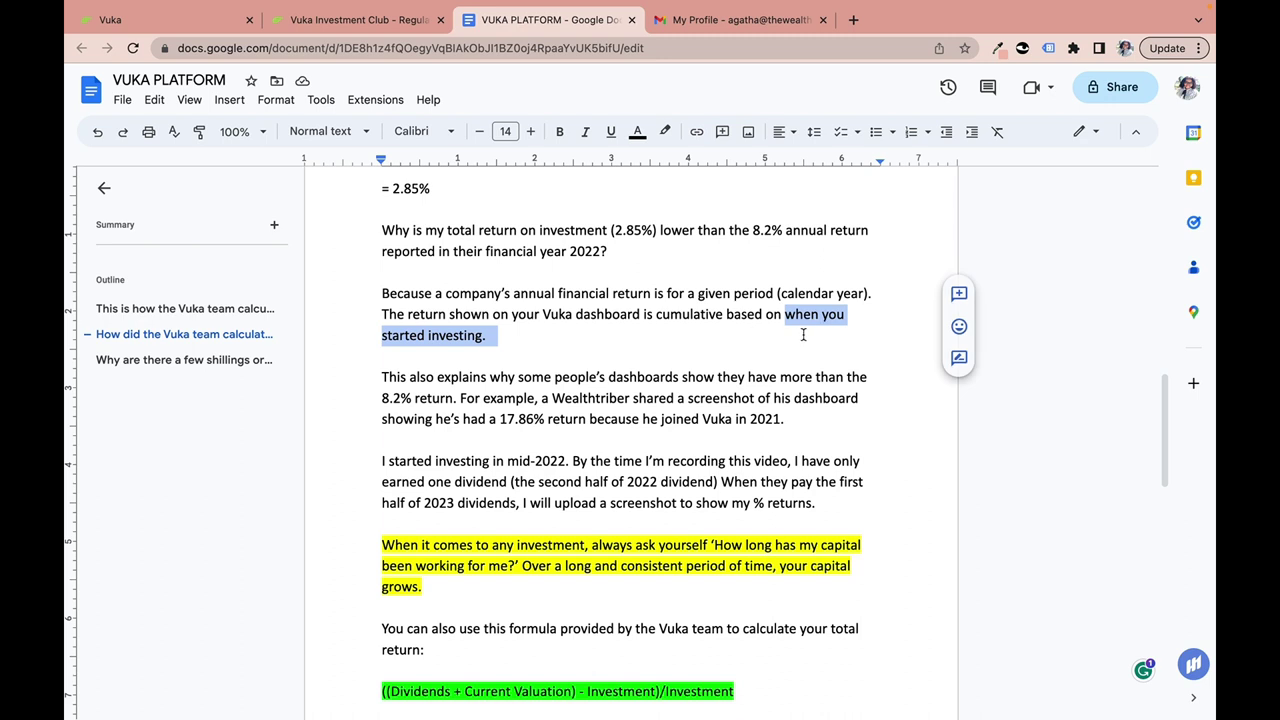
{"action": "scroll", "coordinate": [426, 438], "scroll_direction": "down", "scroll_amount": 2}
{"action": "left_click_drag", "start_coordinate": [380, 322], "coordinate": [810, 377]}
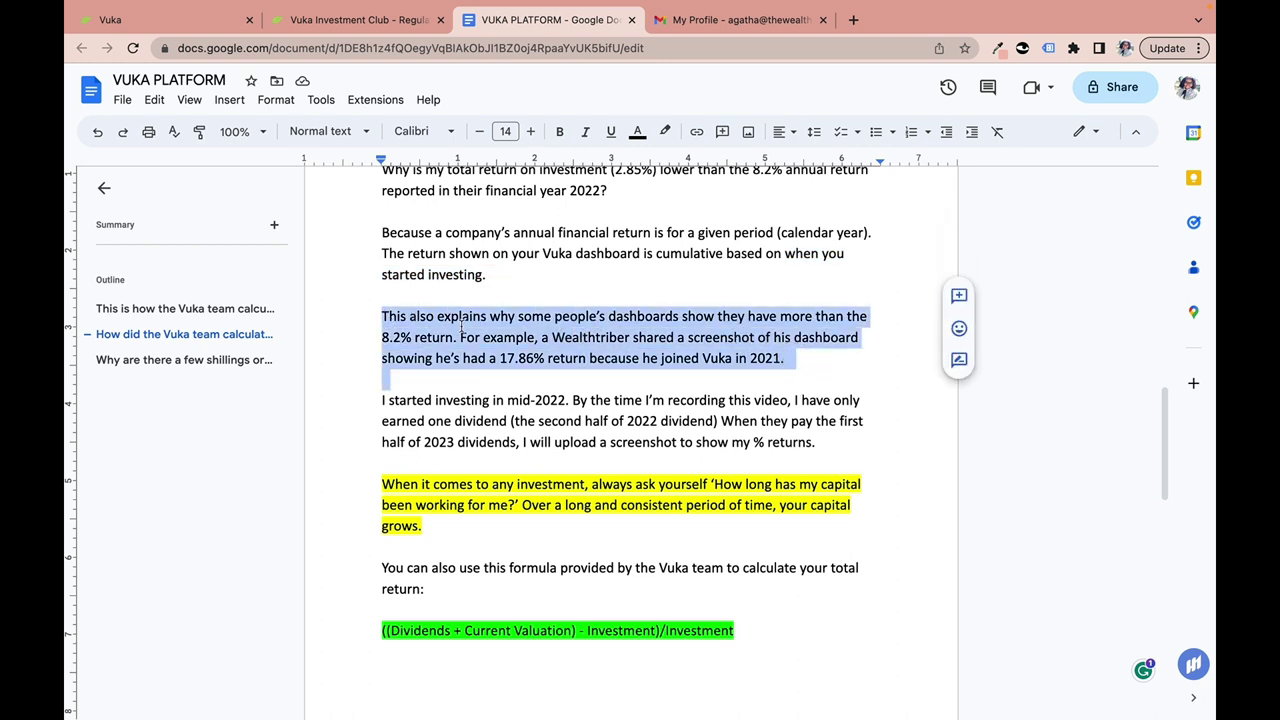
{"action": "left_click", "coordinate": [535, 352]}
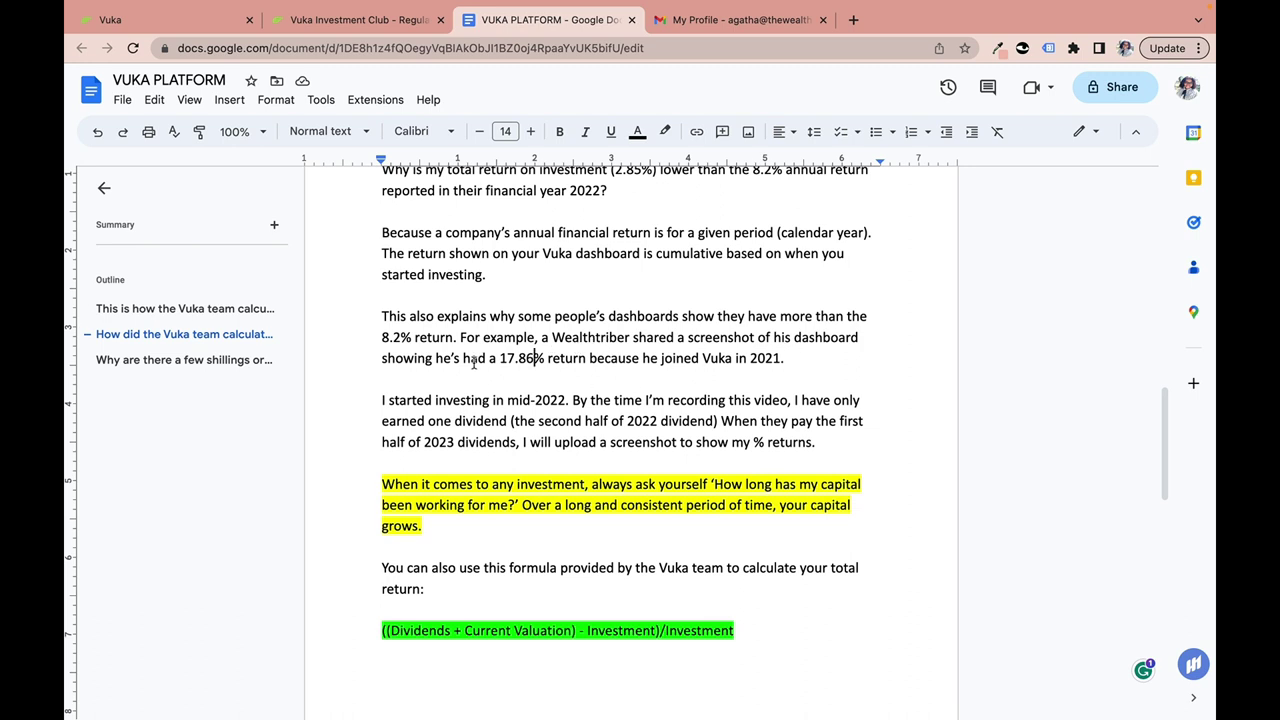
{"action": "left_click", "coordinate": [489, 362]}
{"action": "left_click_drag", "start_coordinate": [489, 362], "coordinate": [814, 367]}
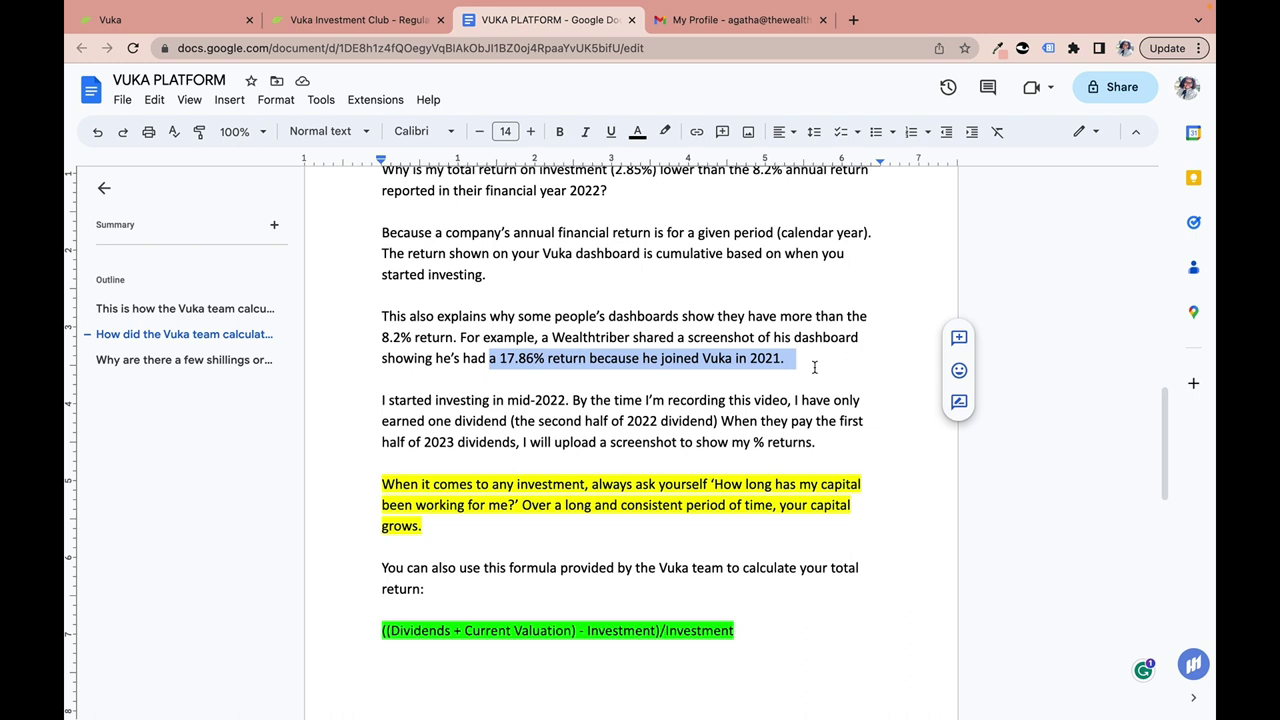
{"action": "scroll", "coordinate": [651, 367], "scroll_direction": "down", "scroll_amount": 2}
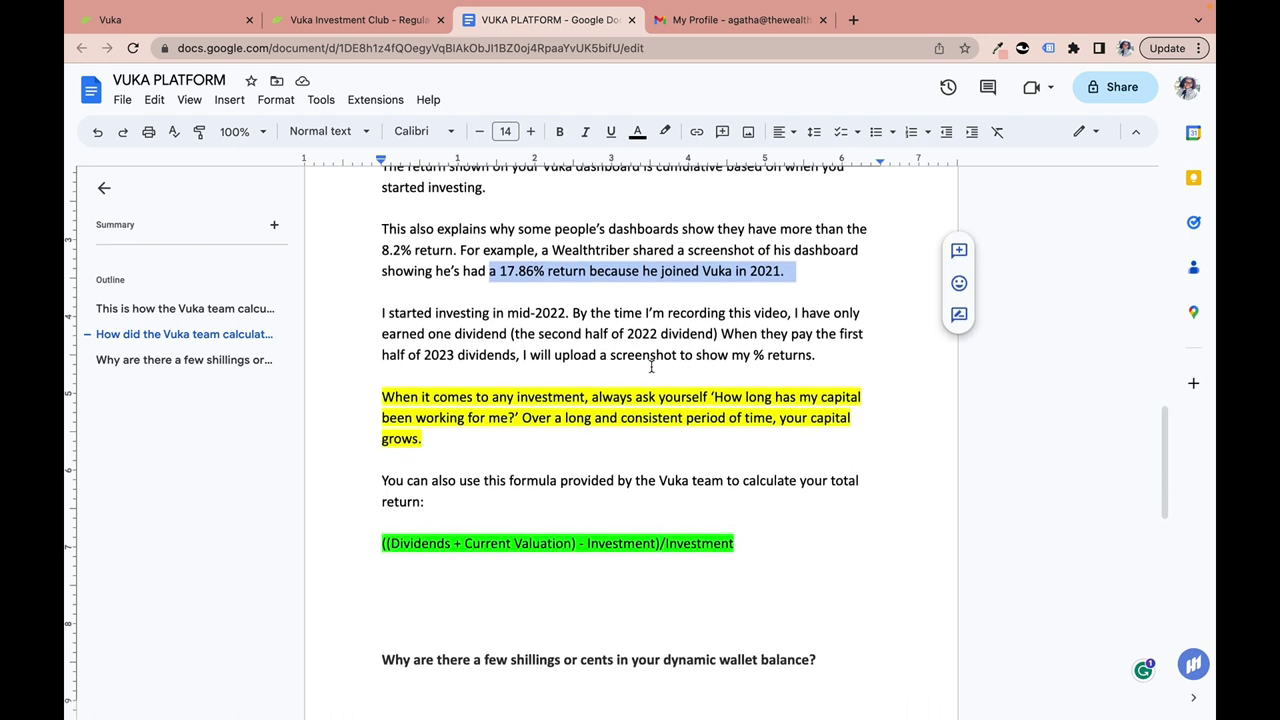
{"action": "left_click", "coordinate": [522, 320]}
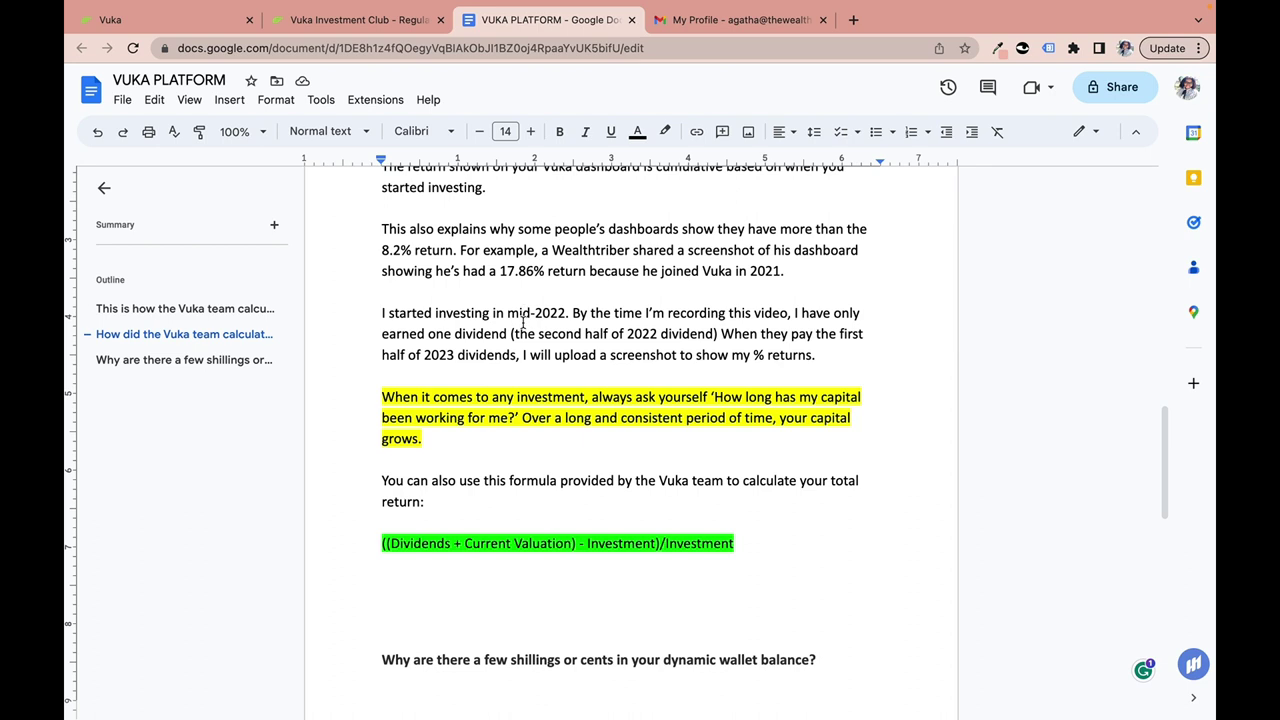
{"action": "left_click", "coordinate": [207, 20]}
{"action": "left_click_drag", "start_coordinate": [460, 155], "coordinate": [534, 160]}
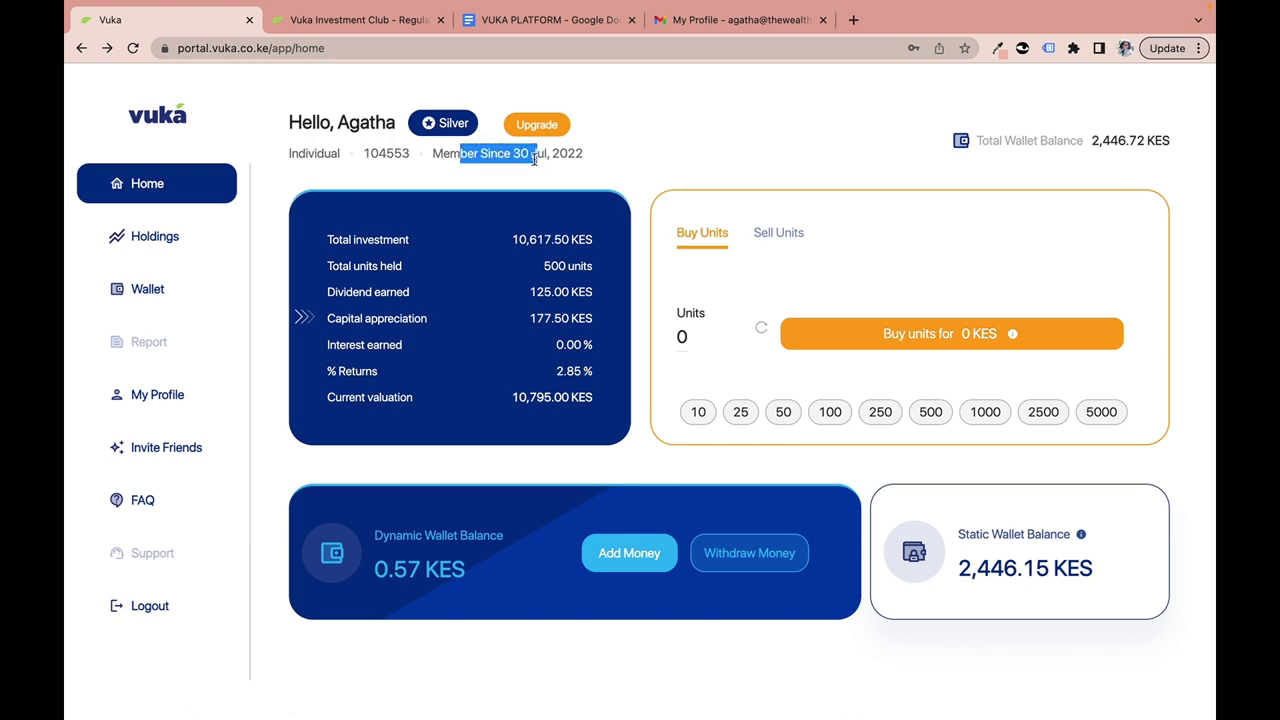
{"action": "left_click", "coordinate": [593, 20]}
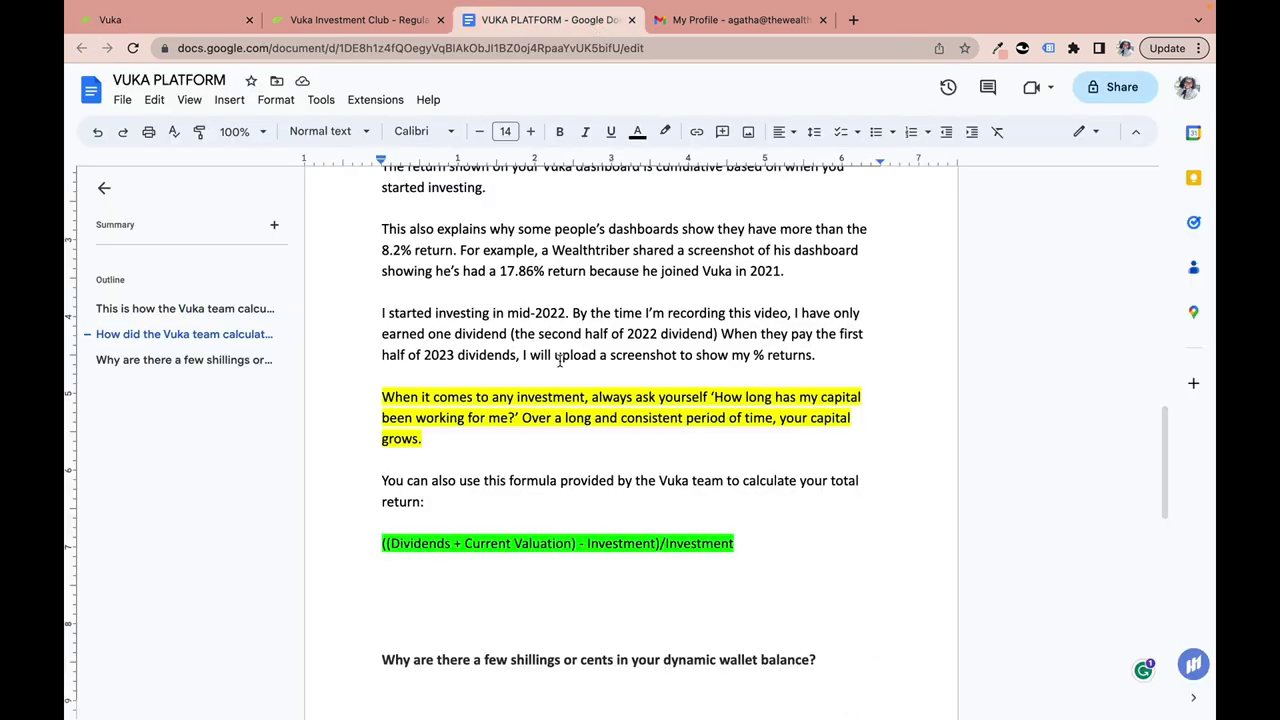
{"action": "scroll", "coordinate": [552, 330], "scroll_direction": "down", "scroll_amount": 1}
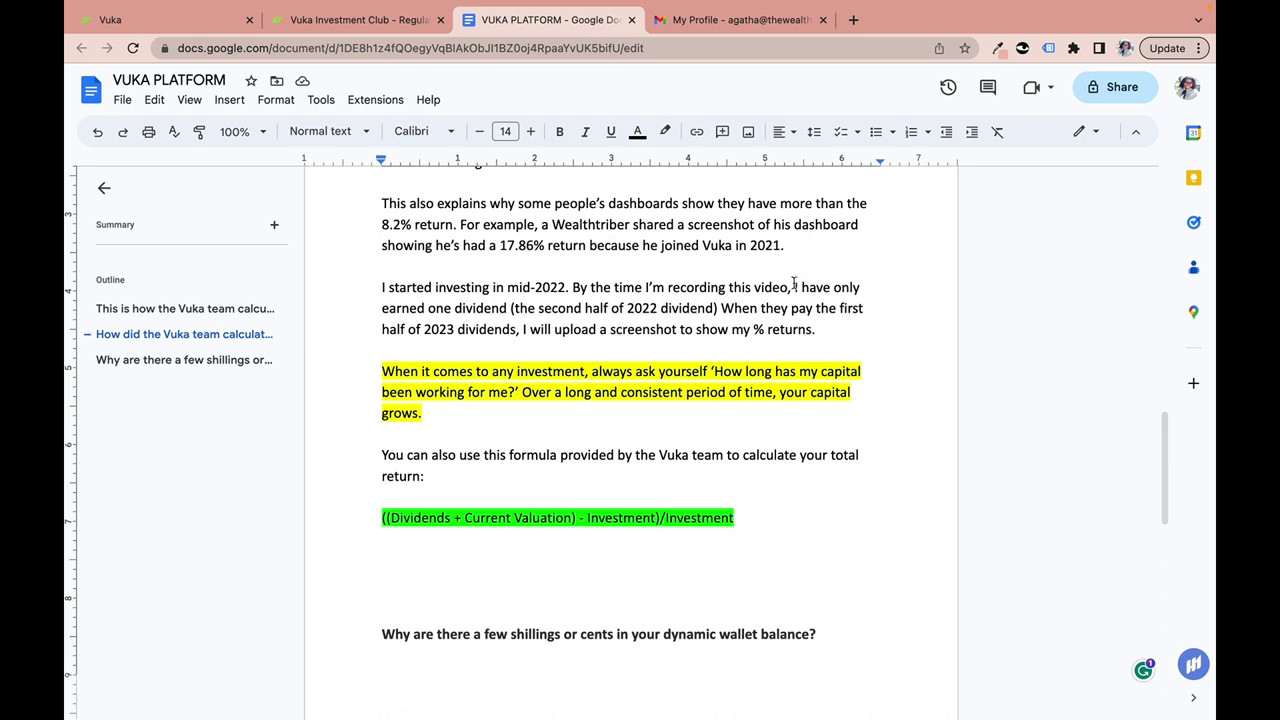
{"action": "left_click_drag", "start_coordinate": [796, 290], "coordinate": [822, 330]}
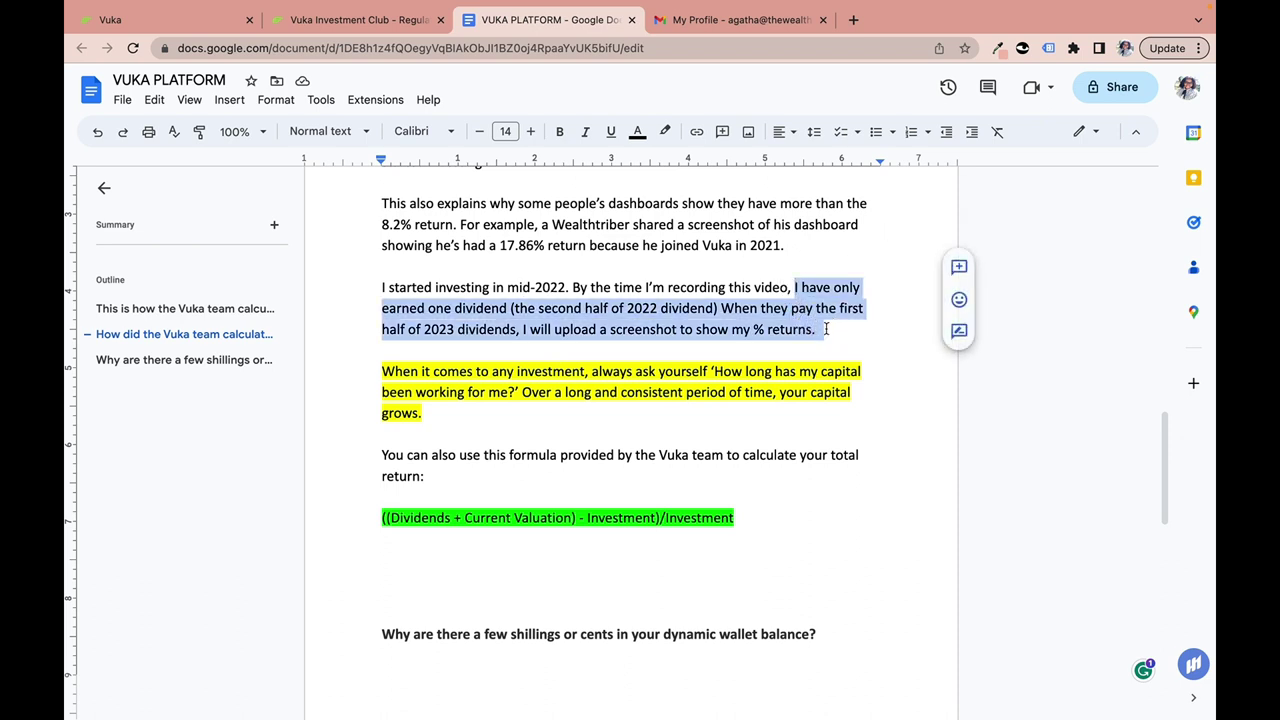
{"action": "left_click", "coordinate": [606, 305]}
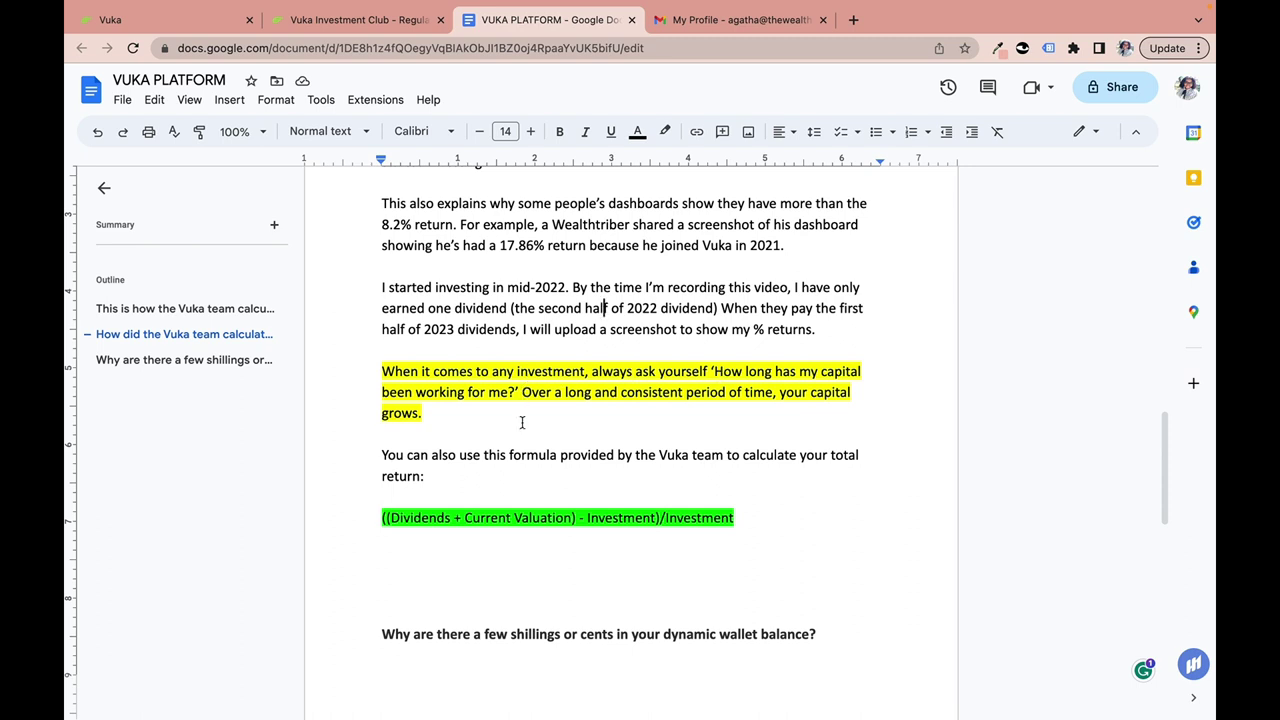
{"action": "left_click", "coordinate": [560, 414]}
{"action": "scroll", "coordinate": [630, 417], "scroll_direction": "down", "scroll_amount": 2}
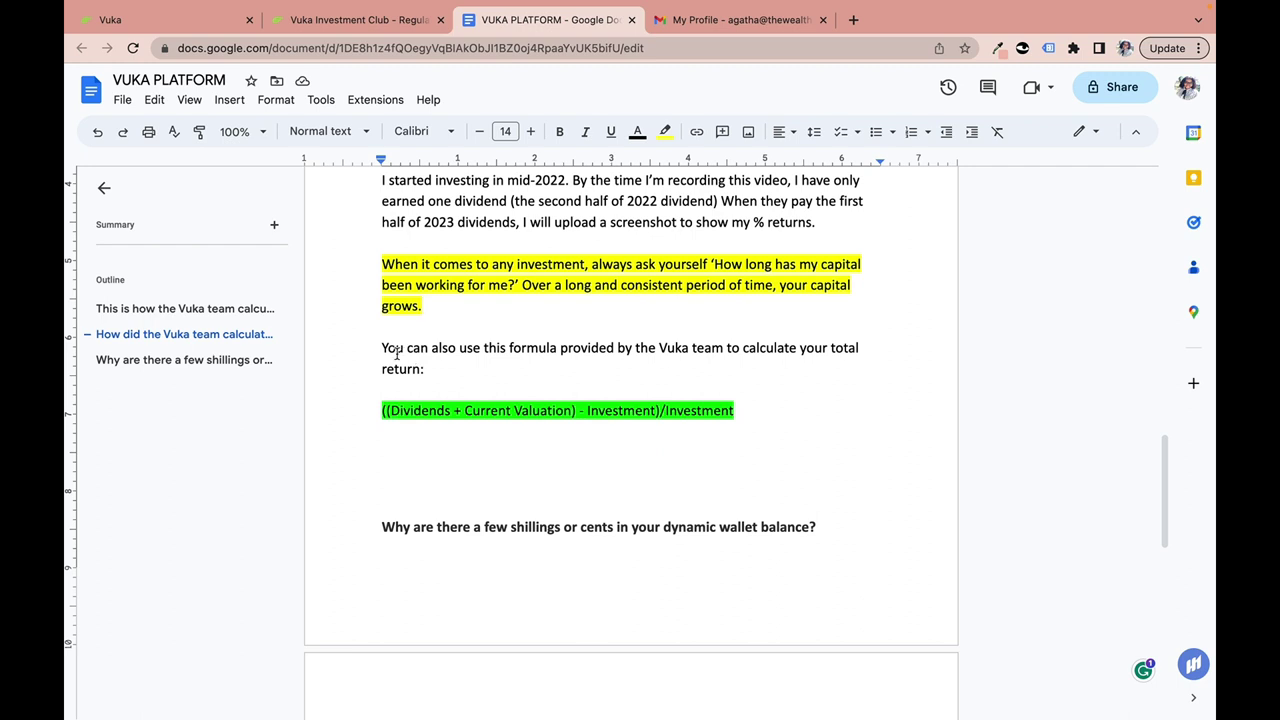
{"action": "left_click_drag", "start_coordinate": [383, 349], "coordinate": [451, 364]}
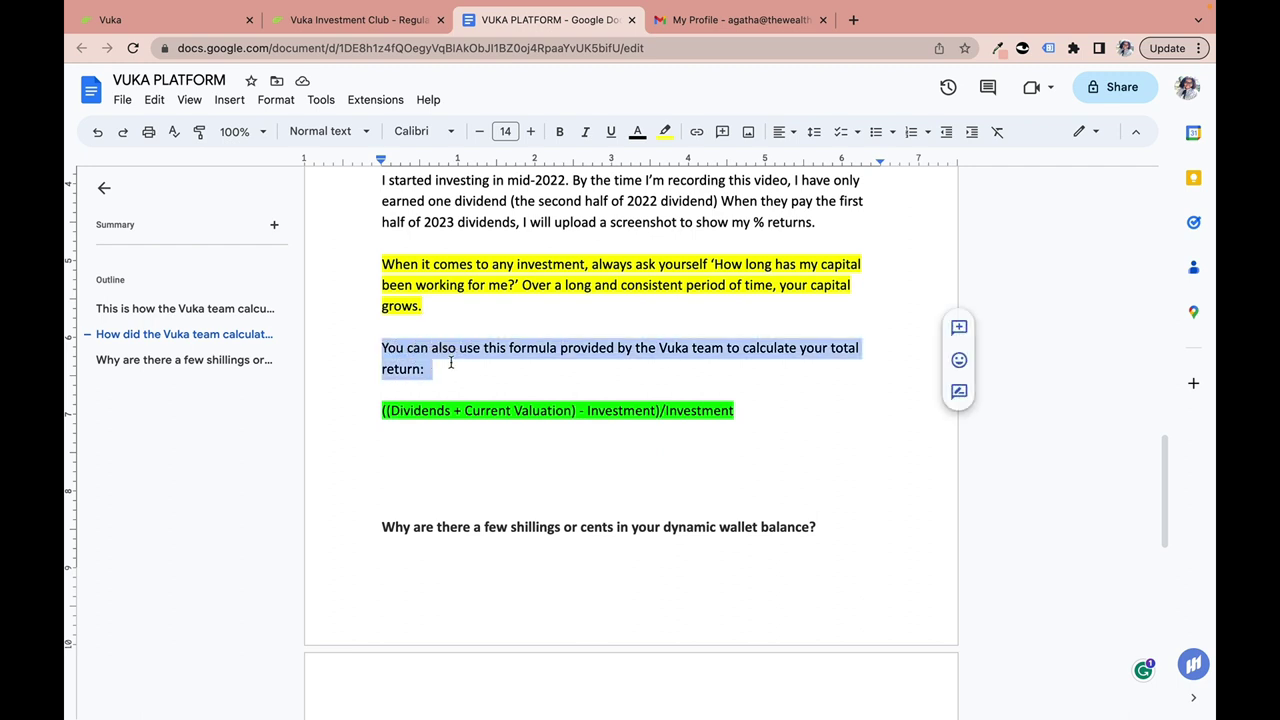
{"action": "left_click", "coordinate": [451, 364]}
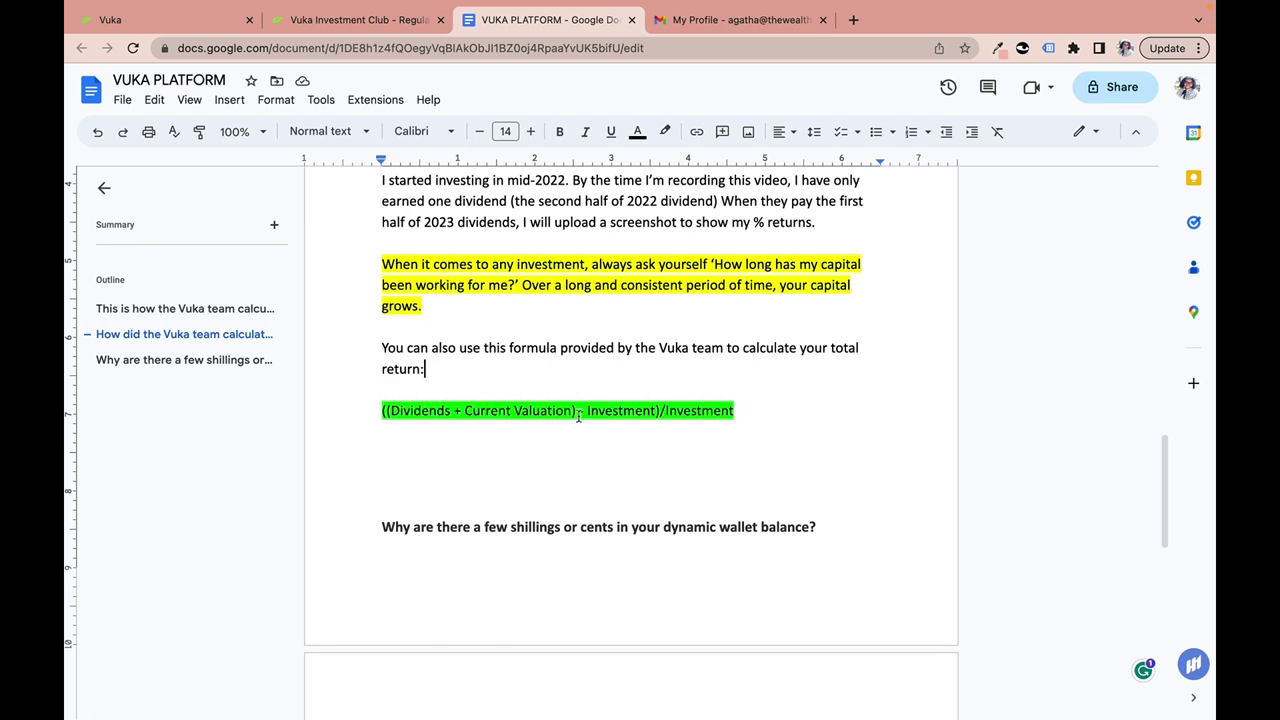
{"action": "left_click", "coordinate": [636, 415]}
{"action": "left_click", "coordinate": [708, 410]}
{"action": "scroll", "coordinate": [485, 415], "scroll_direction": "up", "scroll_amount": 3}
{"action": "scroll", "coordinate": [482, 415], "scroll_direction": "up", "scroll_amount": 2}
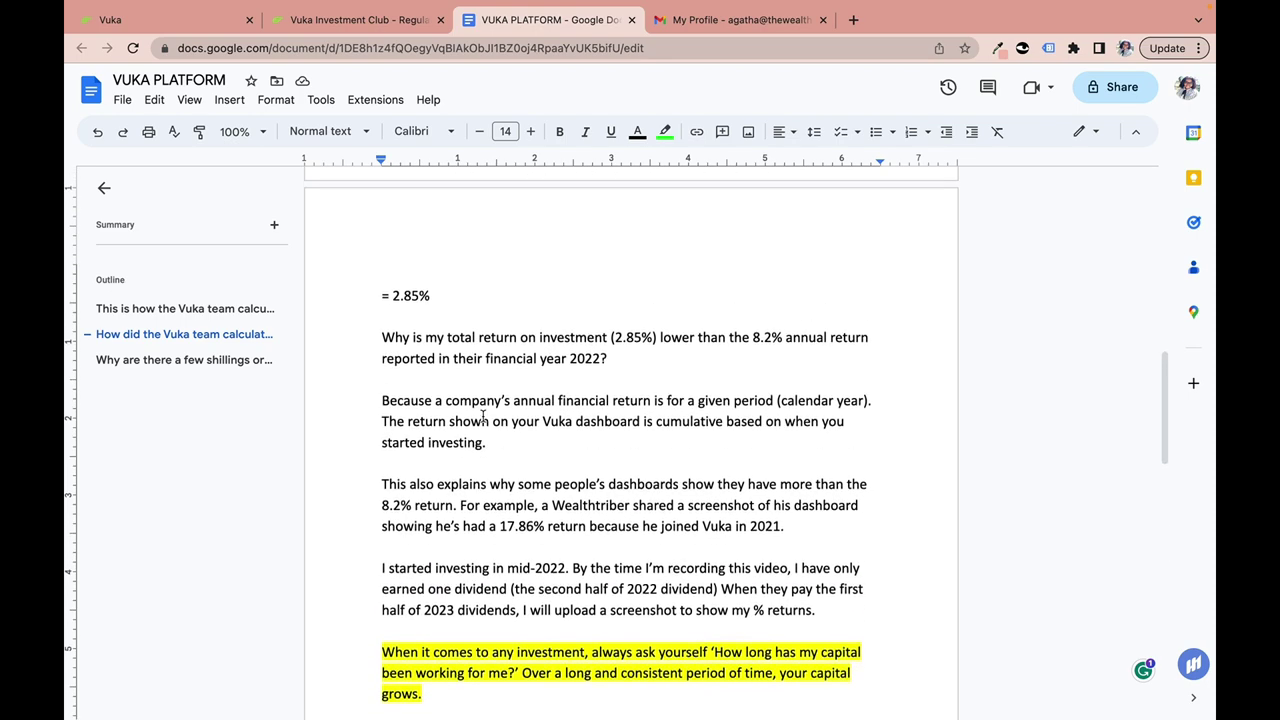
{"action": "left_click", "coordinate": [432, 298]}
{"action": "mouse_move", "coordinate": [170, 5]}
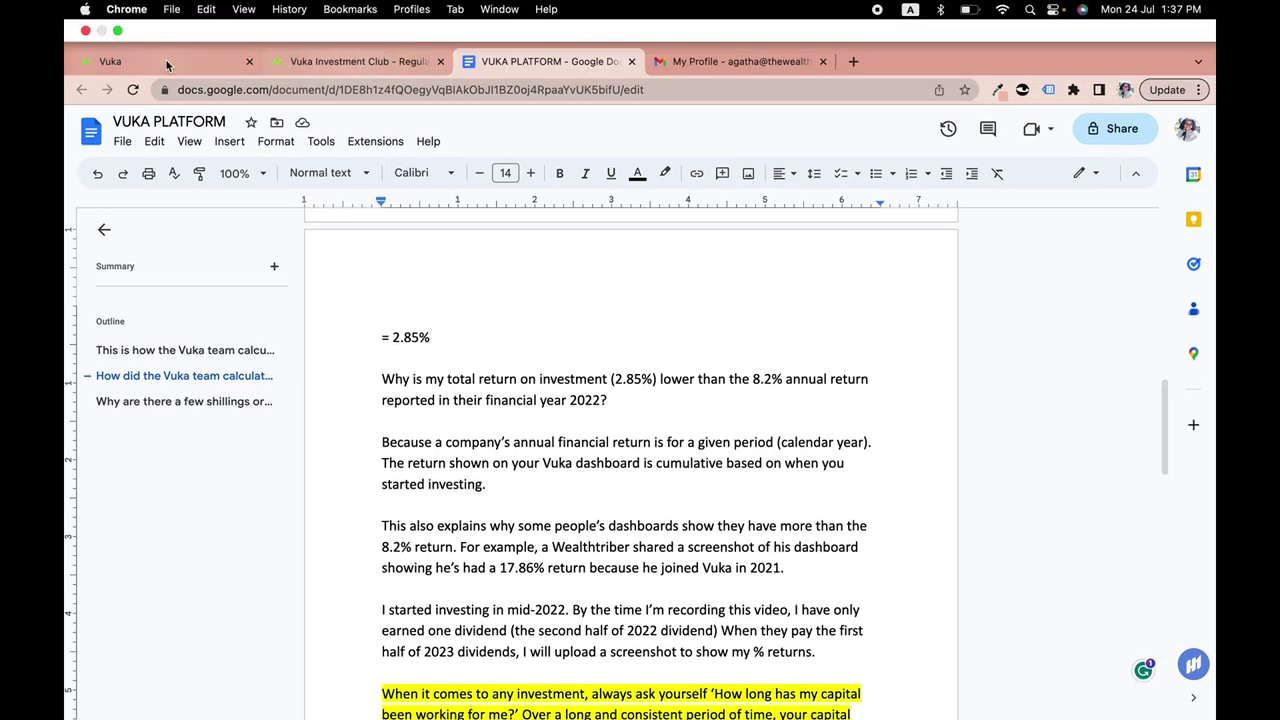
On the Vuka dashboard, try the quick-pick chips: 100, then 500 four times, then 250 units.
{"action": "left_click", "coordinate": [166, 60]}
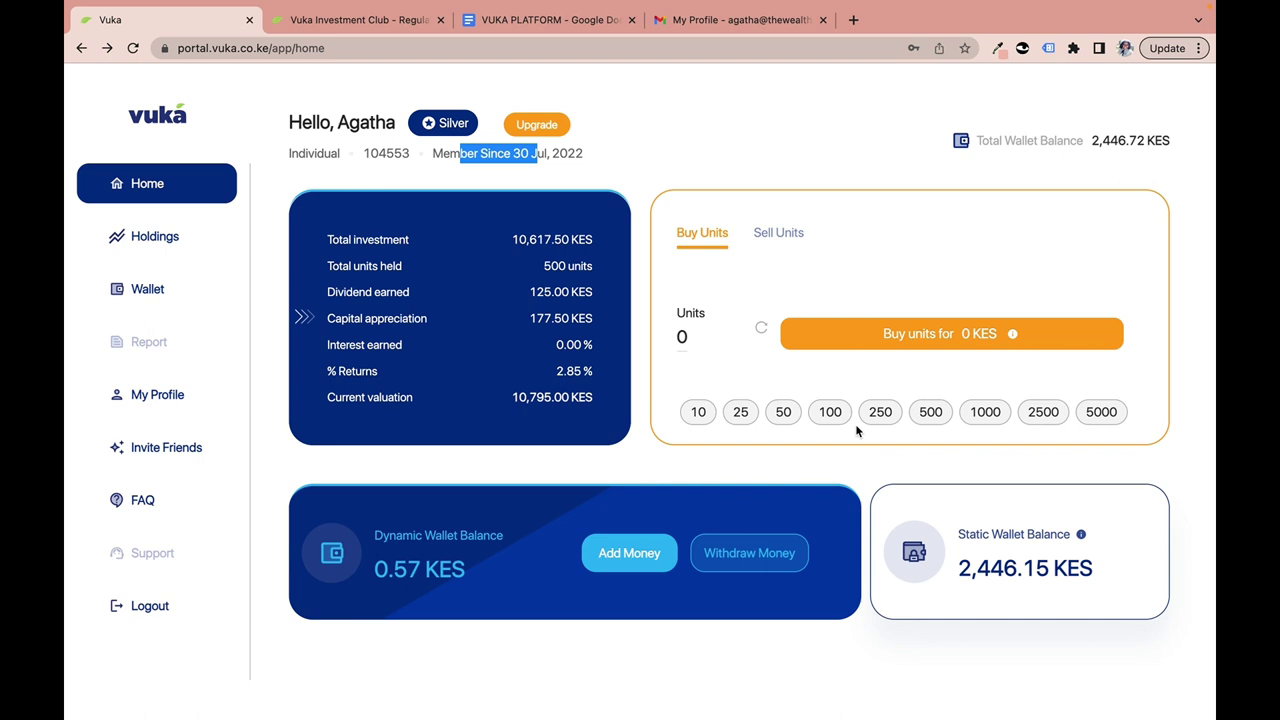
{"action": "left_click", "coordinate": [826, 420]}
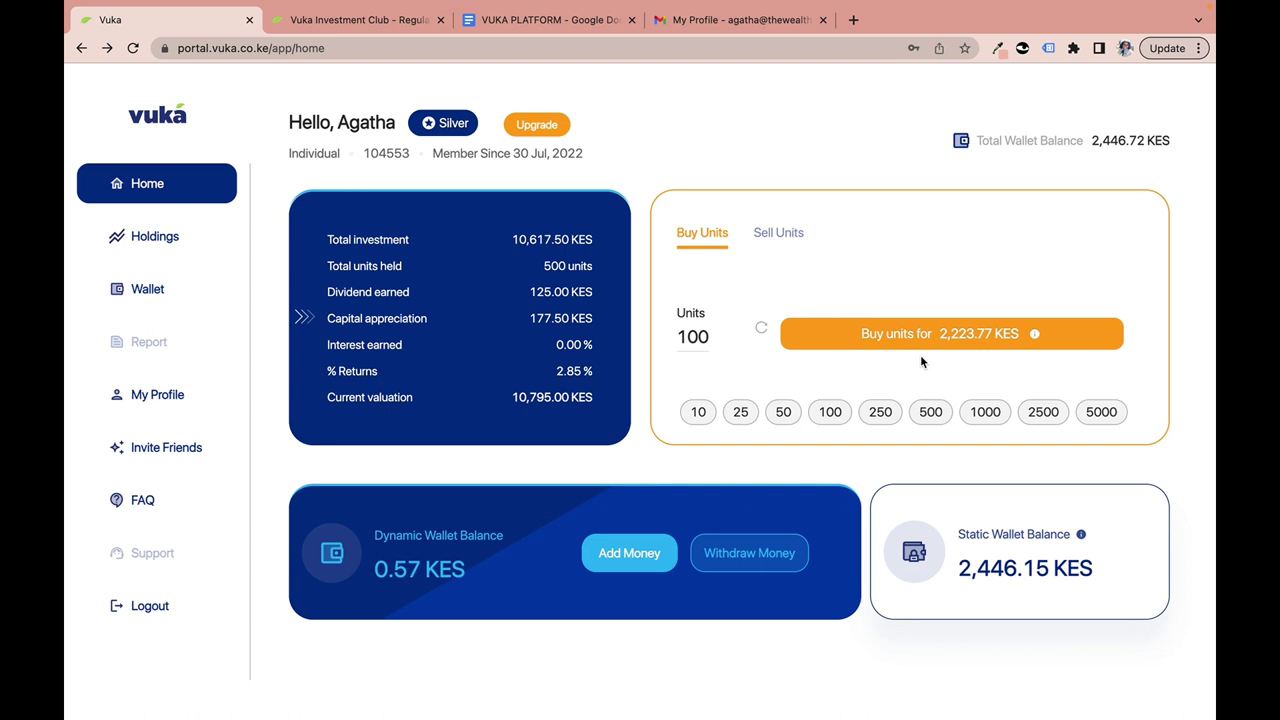
{"action": "left_click", "coordinate": [929, 412]}
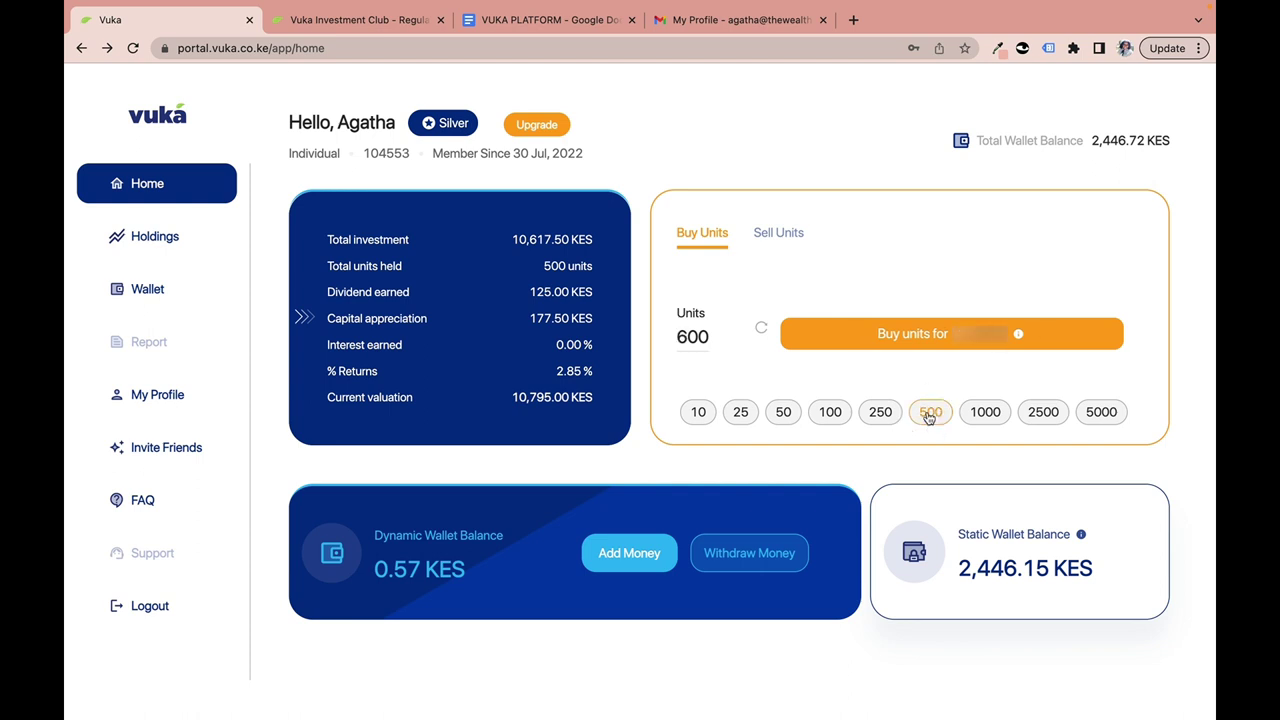
{"action": "left_click", "coordinate": [931, 413]}
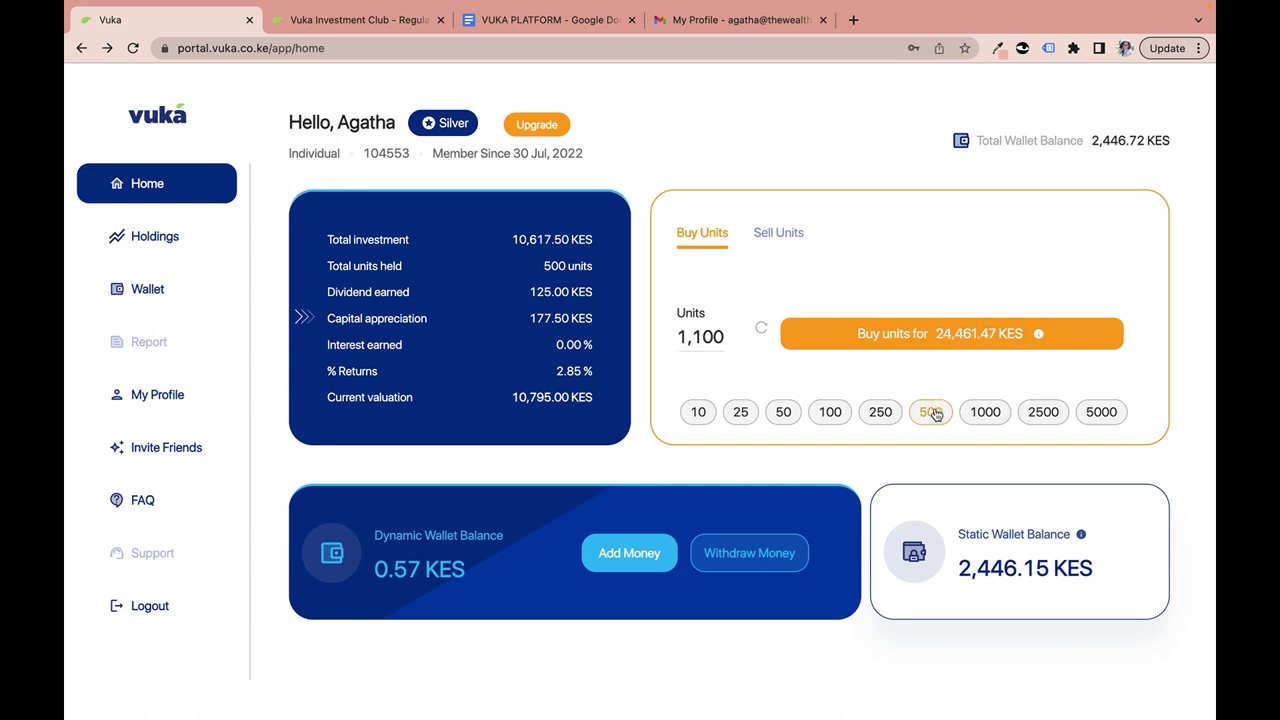
{"action": "left_click", "coordinate": [933, 414]}
{"action": "left_click", "coordinate": [936, 415]}
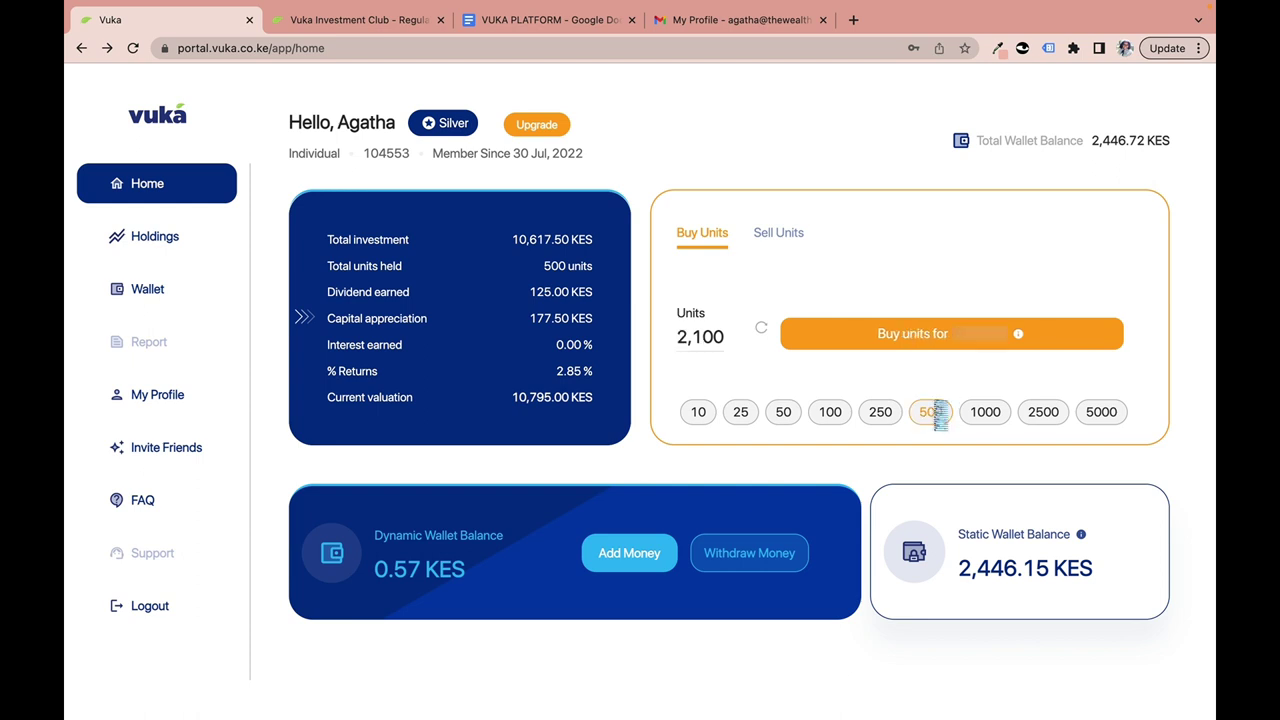
{"action": "left_click", "coordinate": [866, 418]}
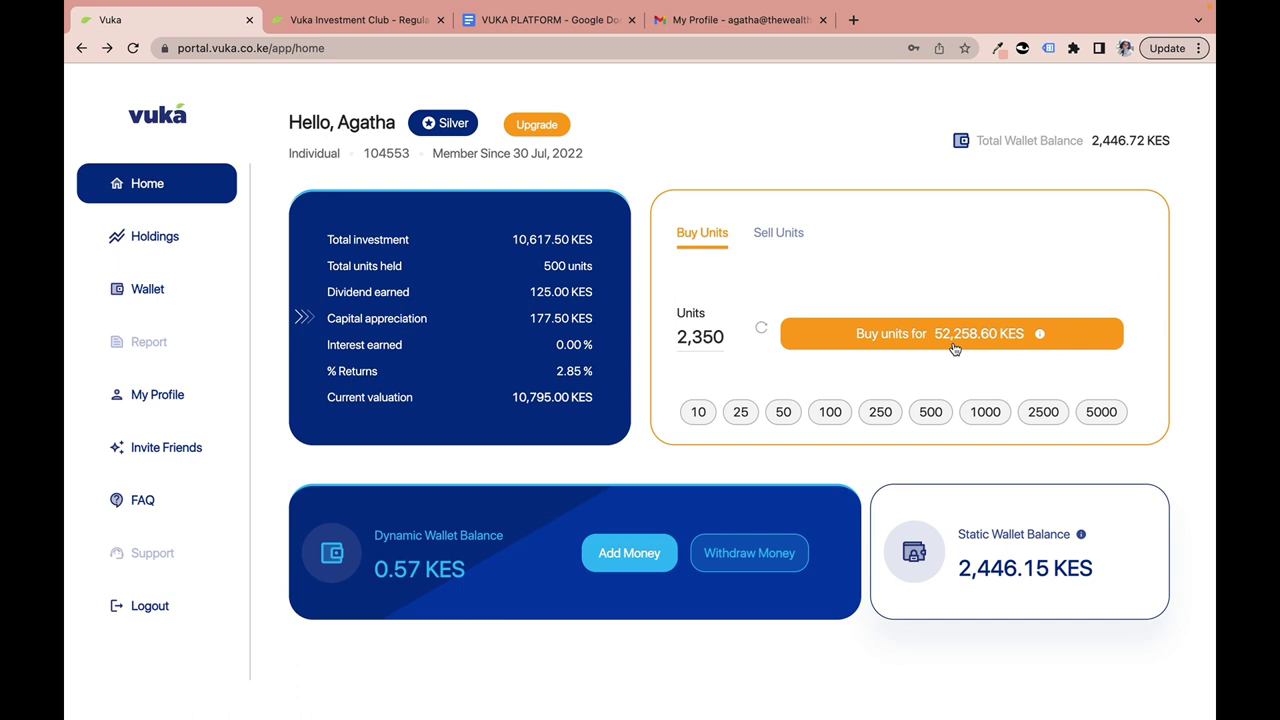
Reset the units to zero, choose 100 units and open the 2,223.77 KES purchase confirmation.
{"action": "left_click", "coordinate": [761, 336]}
{"action": "left_click", "coordinate": [830, 414]}
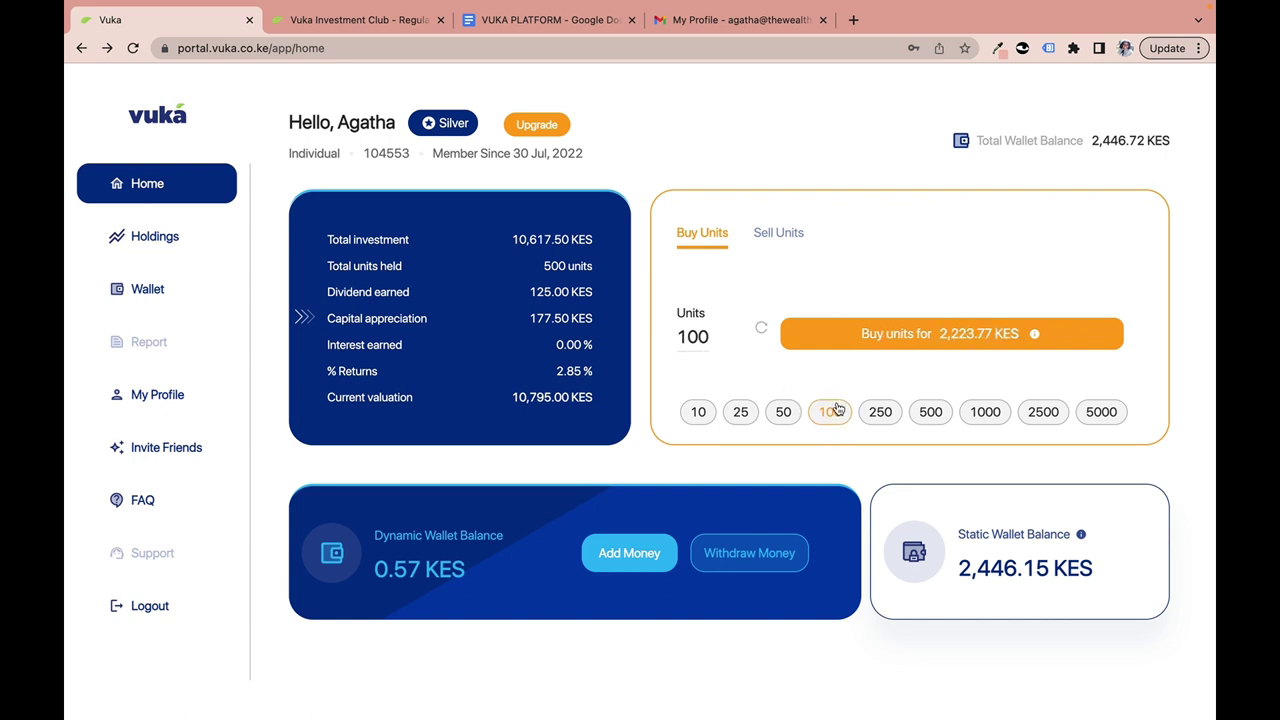
{"action": "left_click", "coordinate": [895, 335]}
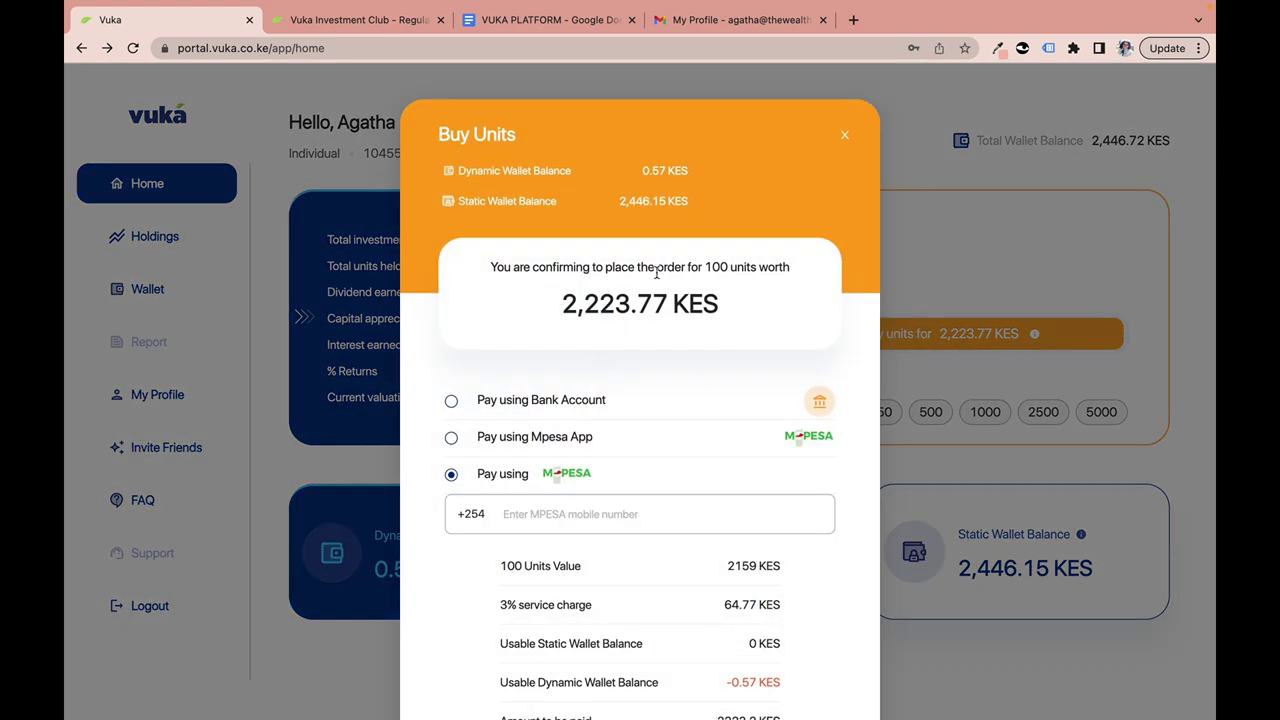
{"action": "left_click", "coordinate": [570, 307]}
{"action": "left_click_drag", "start_coordinate": [570, 307], "coordinate": [691, 317]}
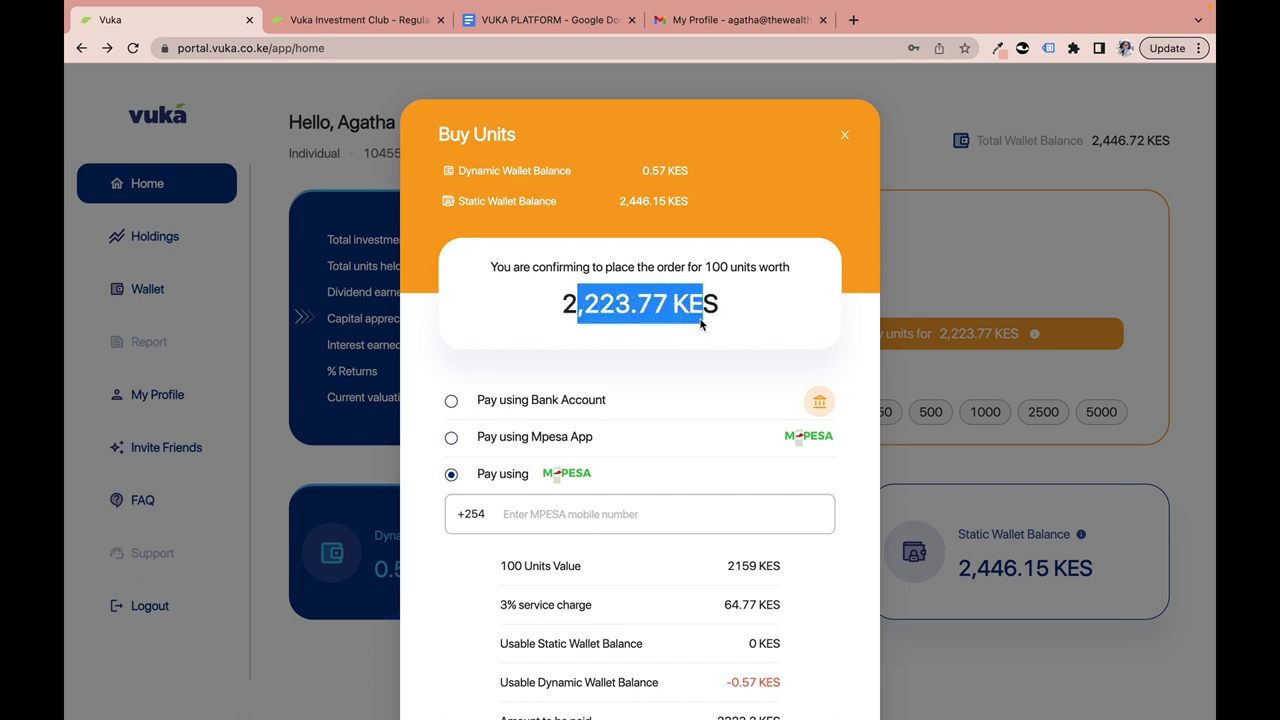
{"action": "left_click", "coordinate": [680, 368]}
{"action": "scroll", "coordinate": [680, 368], "scroll_direction": "down", "scroll_amount": 4}
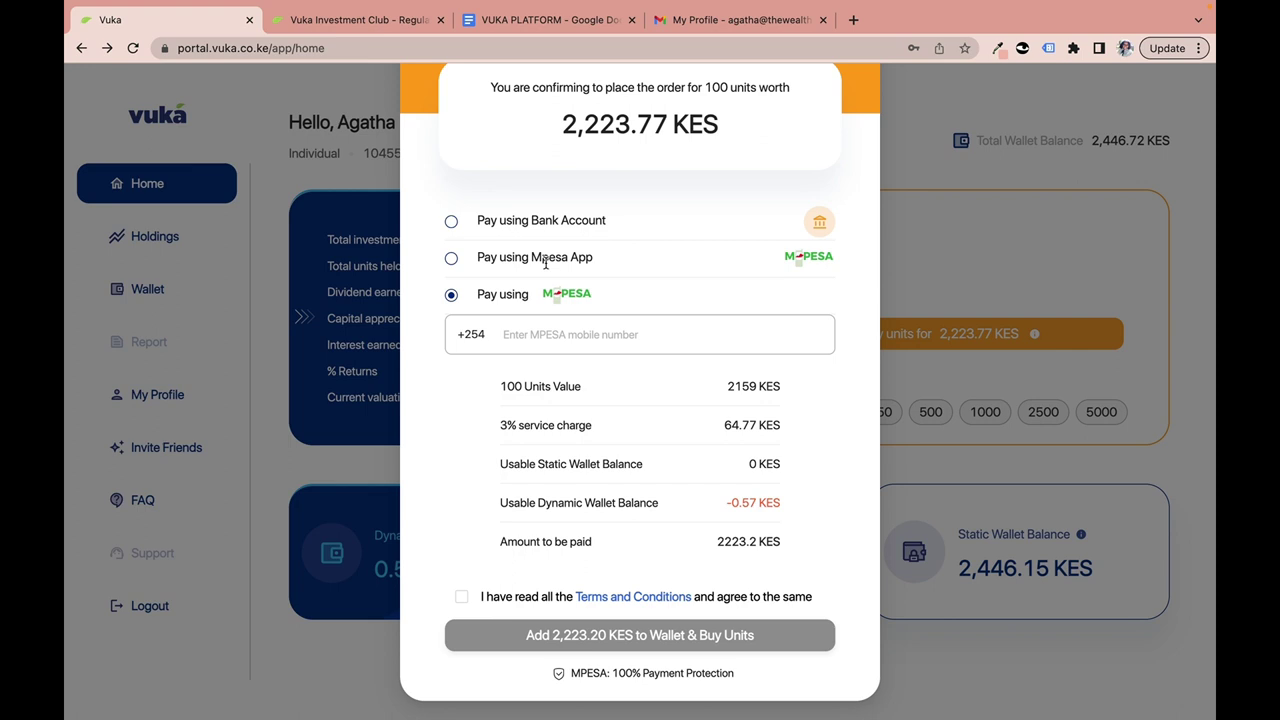
{"action": "scroll", "coordinate": [600, 240], "scroll_direction": "up", "scroll_amount": 1}
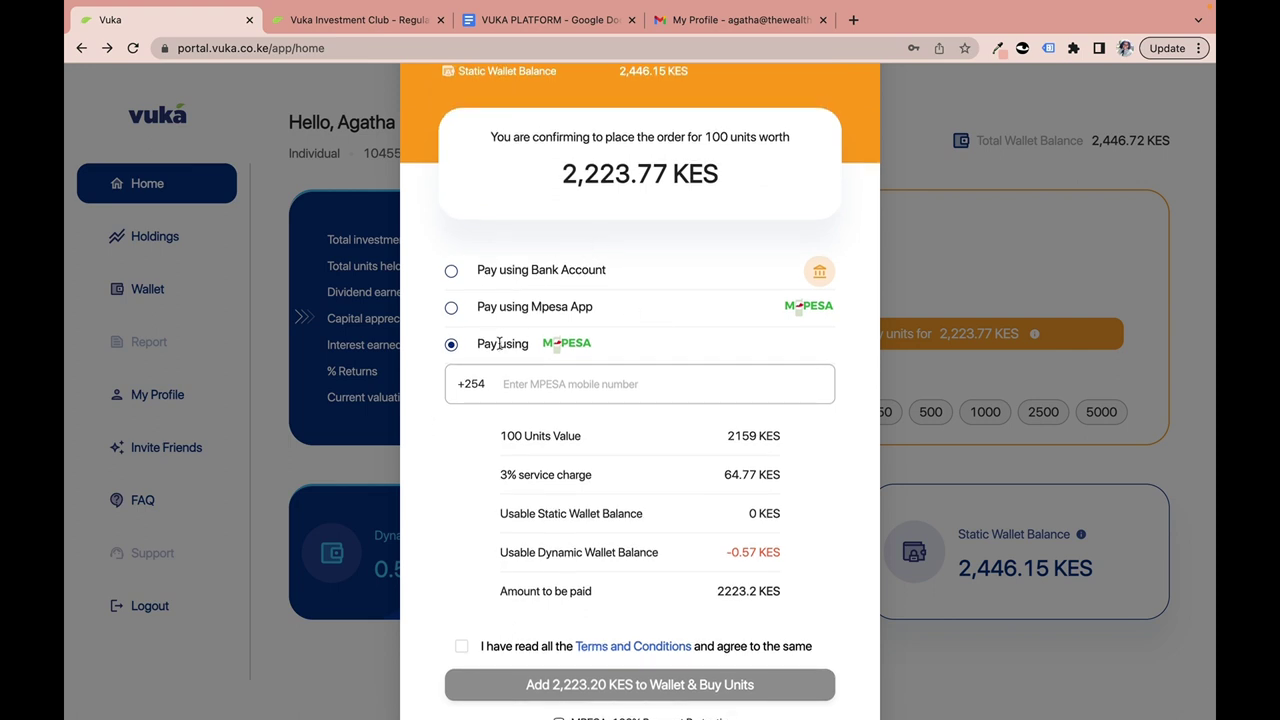
{"action": "left_click", "coordinate": [451, 307]}
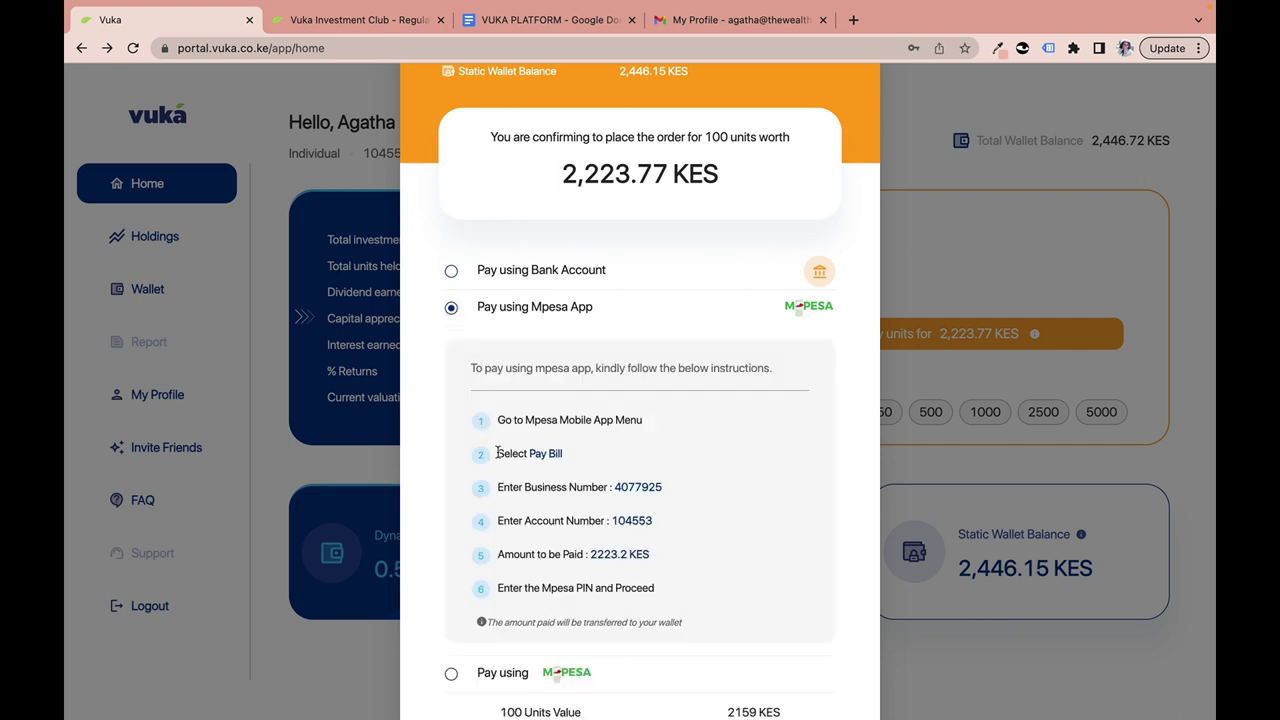
{"action": "scroll", "coordinate": [497, 452], "scroll_direction": "down", "scroll_amount": 3}
{"action": "scroll", "coordinate": [497, 452], "scroll_direction": "up", "scroll_amount": 1}
{"action": "scroll", "coordinate": [497, 452], "scroll_direction": "down", "scroll_amount": 3}
{"action": "scroll", "coordinate": [451, 206], "scroll_direction": "up", "scroll_amount": 4}
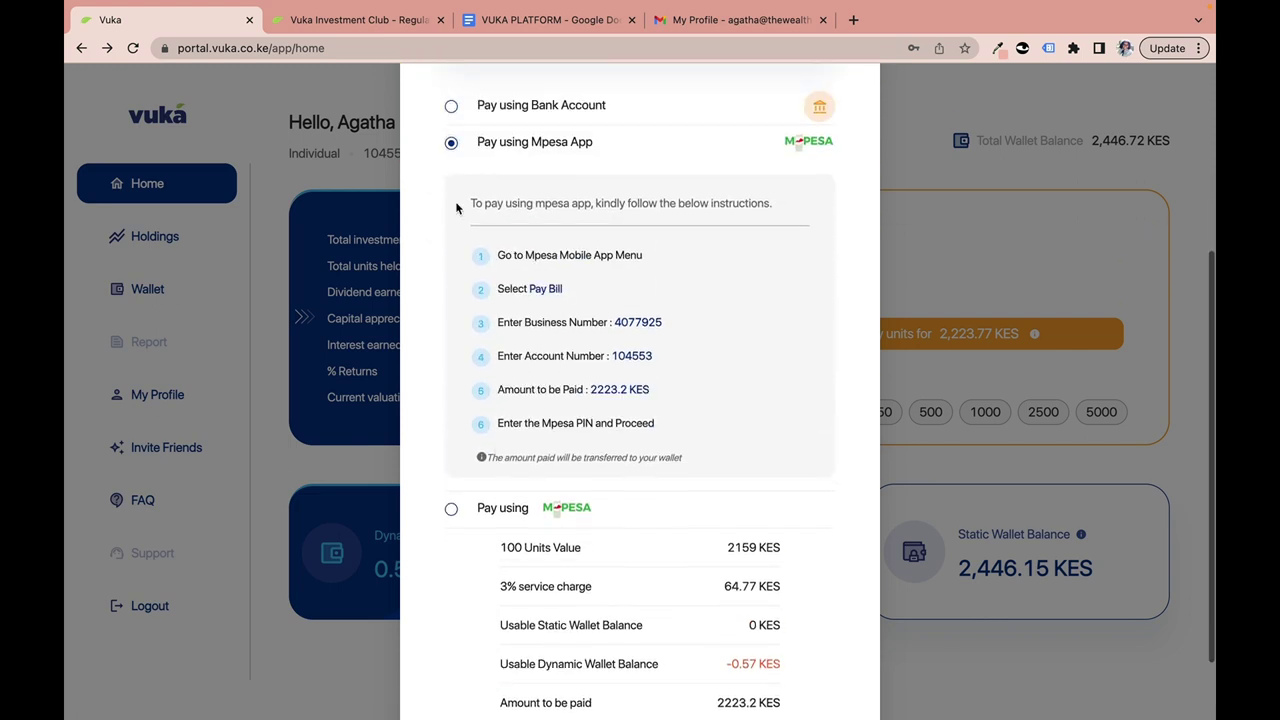
{"action": "left_click", "coordinate": [451, 233]}
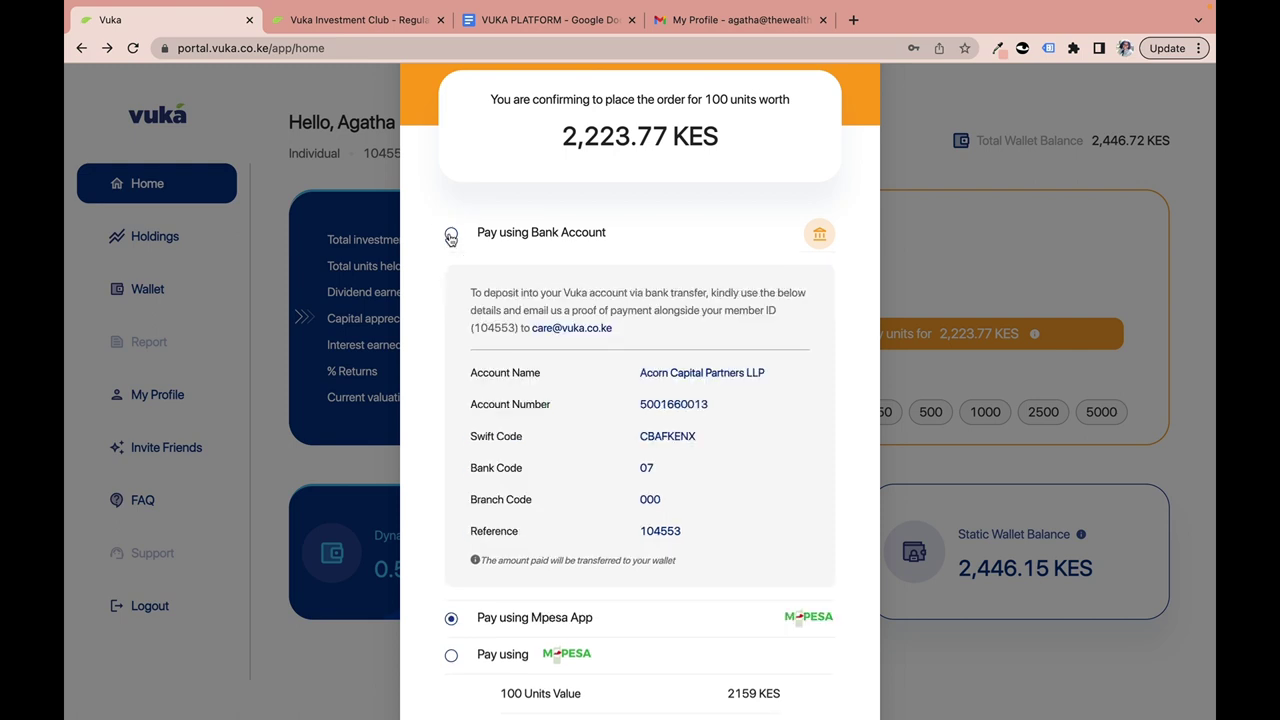
{"action": "scroll", "coordinate": [470, 380], "scroll_direction": "down", "scroll_amount": 5}
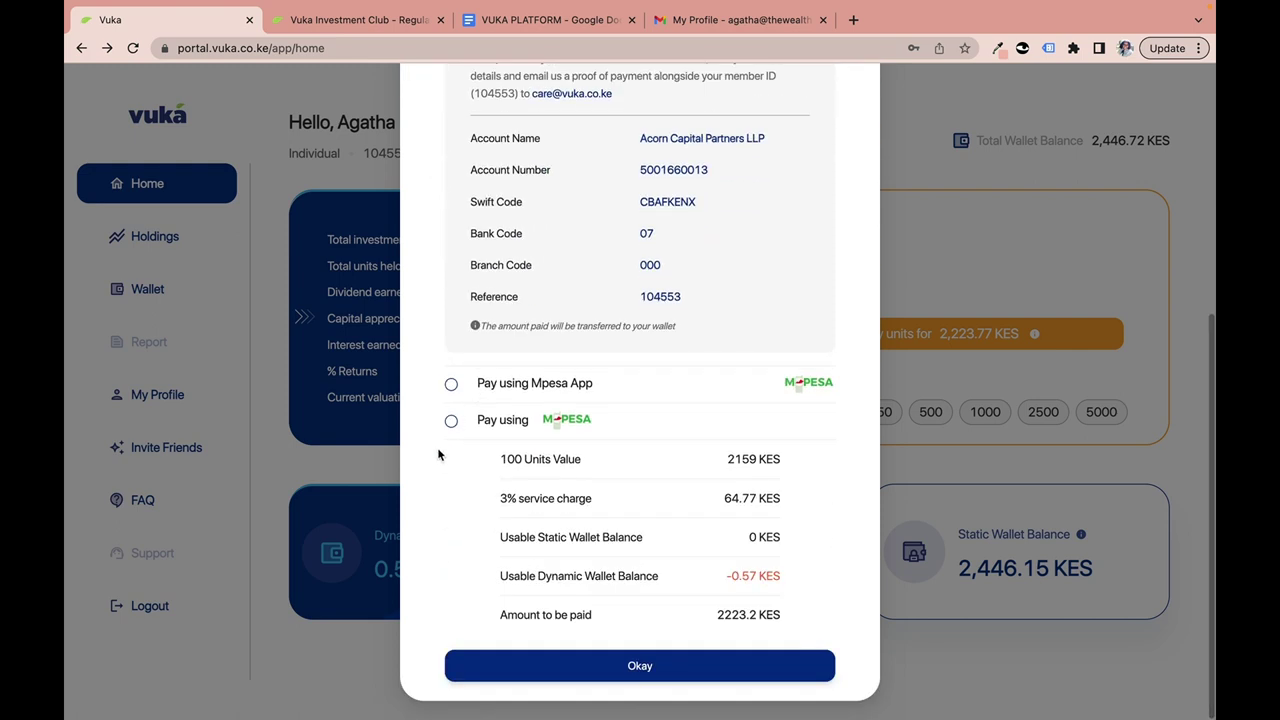
{"action": "left_click", "coordinate": [451, 420]}
{"action": "scroll", "coordinate": [446, 427], "scroll_direction": "down", "scroll_amount": 3}
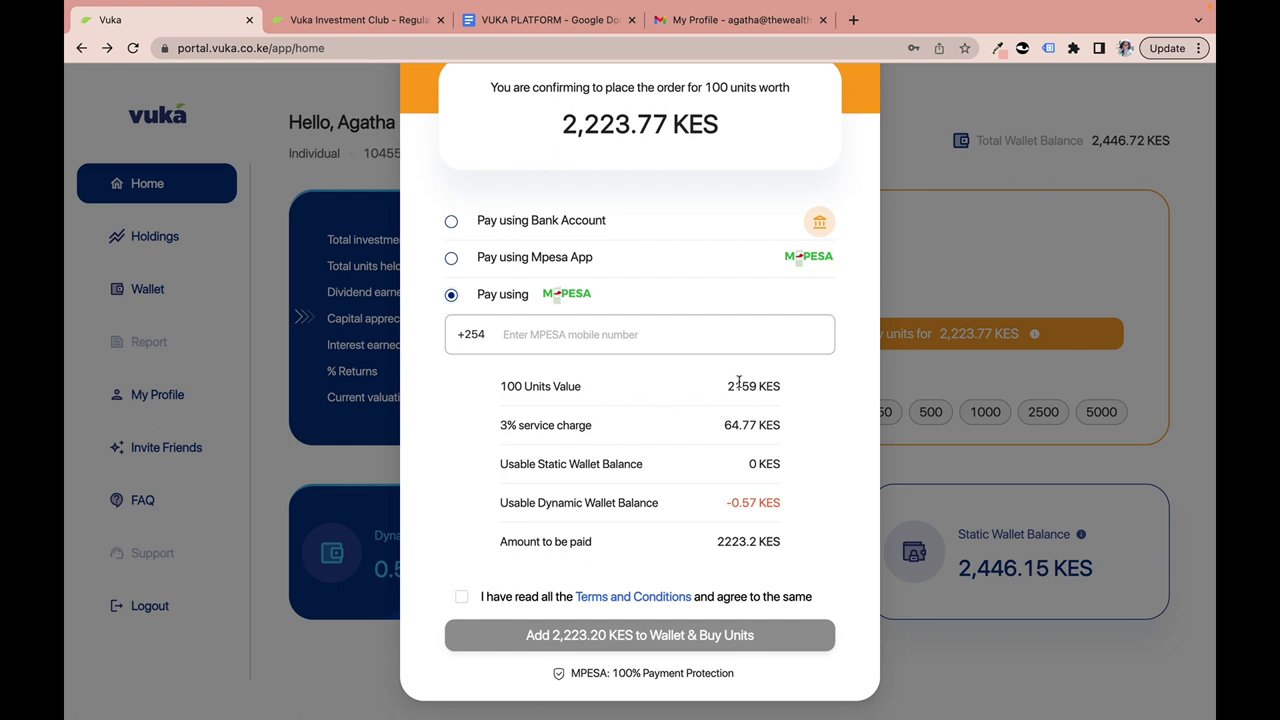
{"action": "left_click_drag", "start_coordinate": [729, 386], "coordinate": [756, 390]}
{"action": "left_click", "coordinate": [670, 424]}
{"action": "left_click_drag", "start_coordinate": [503, 425], "coordinate": [598, 429]}
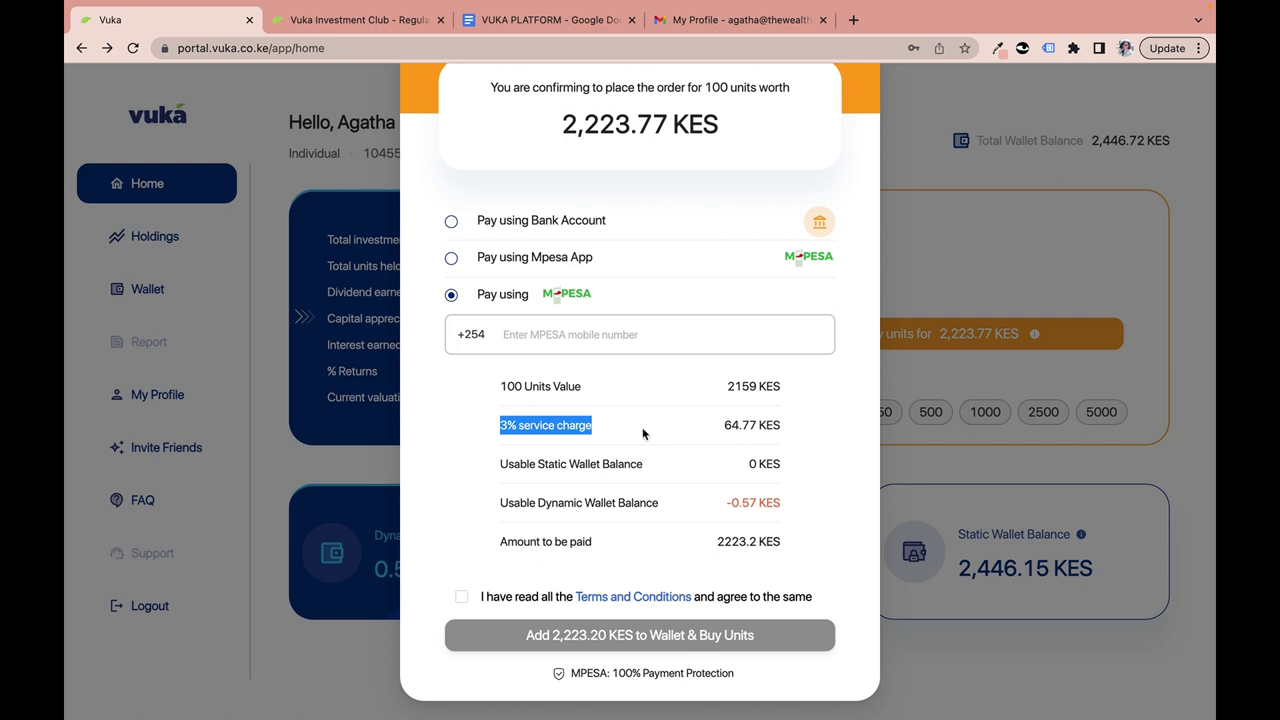
{"action": "left_click", "coordinate": [642, 427]}
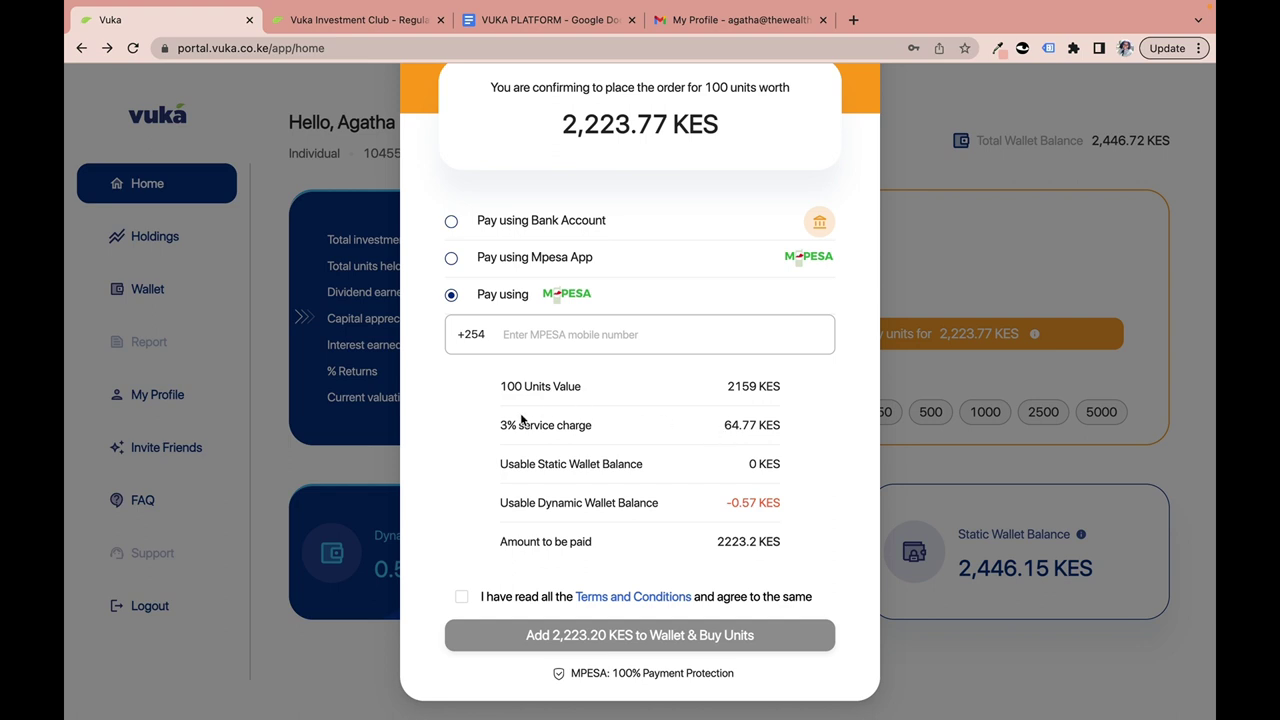
{"action": "left_click_drag", "start_coordinate": [501, 428], "coordinate": [616, 444]}
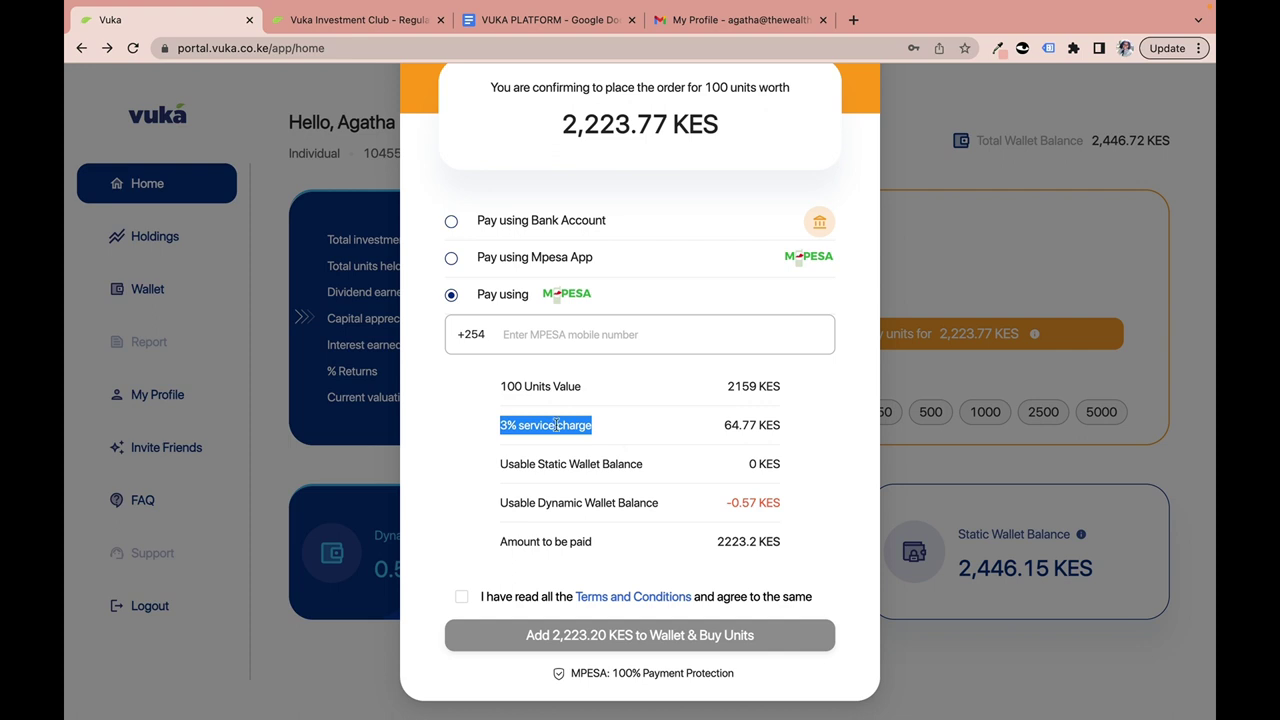
{"action": "left_click", "coordinate": [520, 447]}
{"action": "left_click", "coordinate": [502, 424]}
{"action": "left_click_drag", "start_coordinate": [502, 424], "coordinate": [586, 425]}
Enter a partial M-PESA mobile number and try submitting, triggering the at-least-9-characters warning.
{"action": "left_click", "coordinate": [539, 330]}
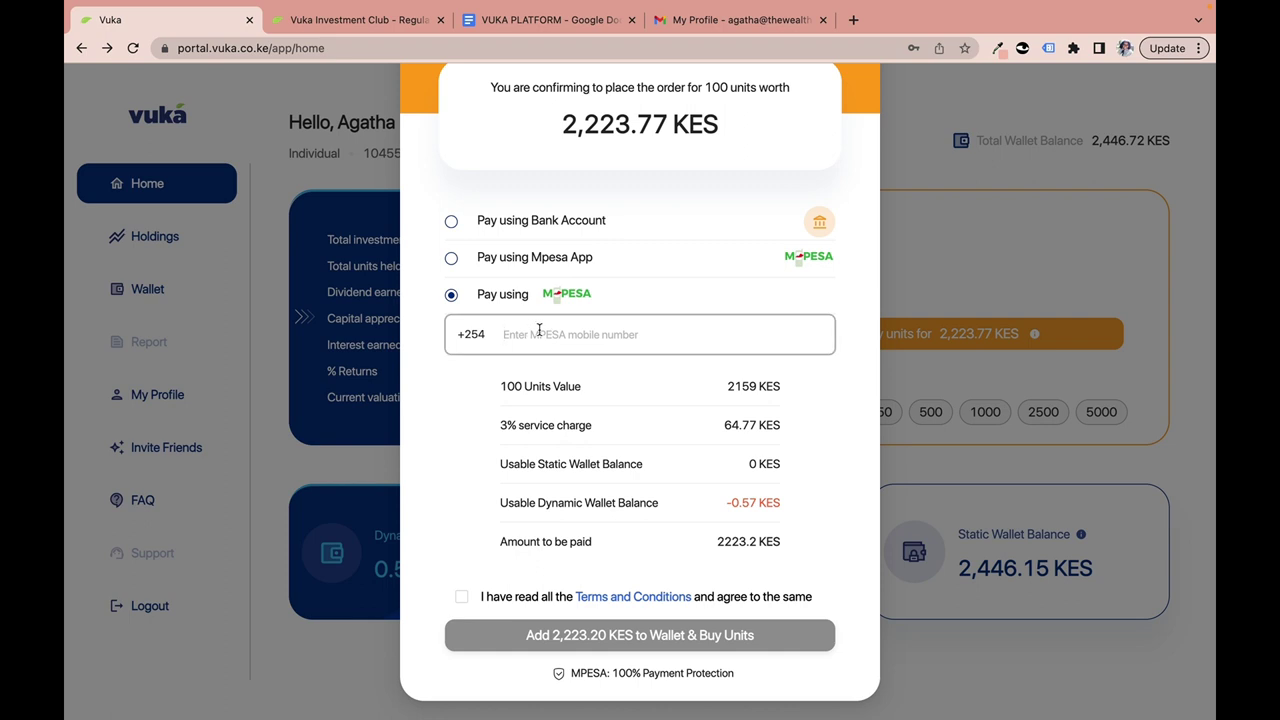
{"action": "type", "text": "70"}
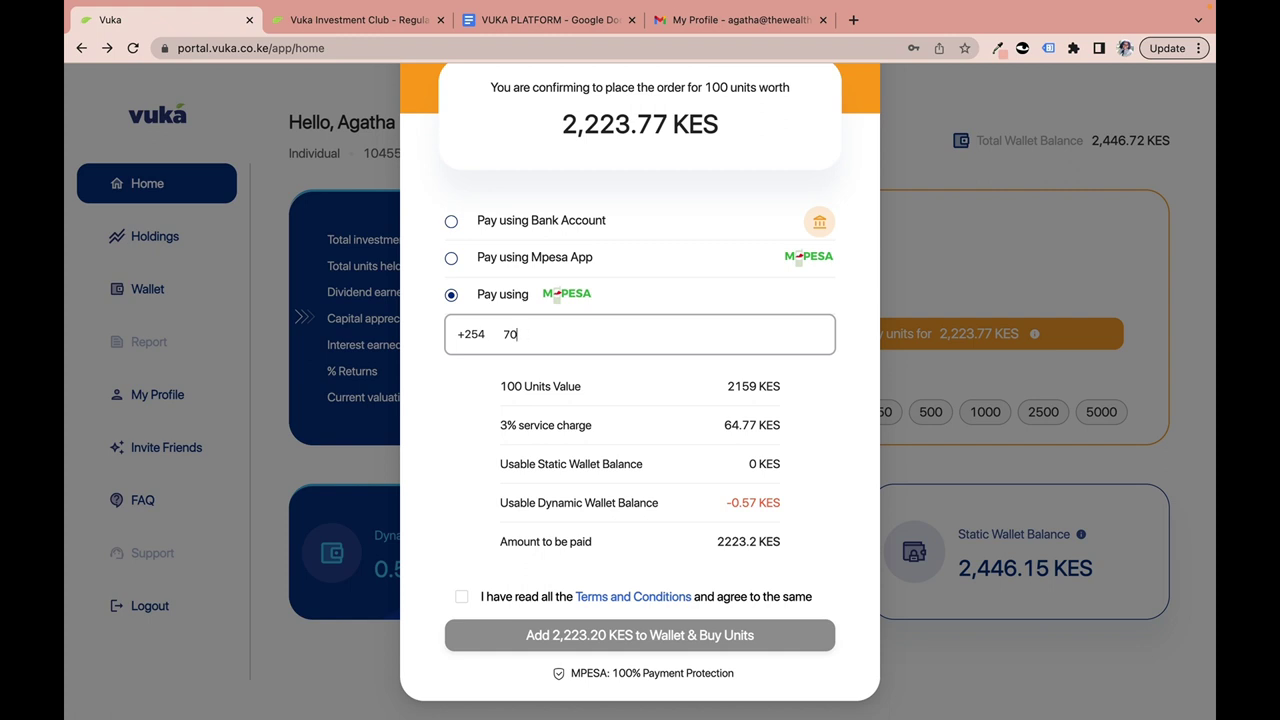
{"action": "type", "text": "1"}
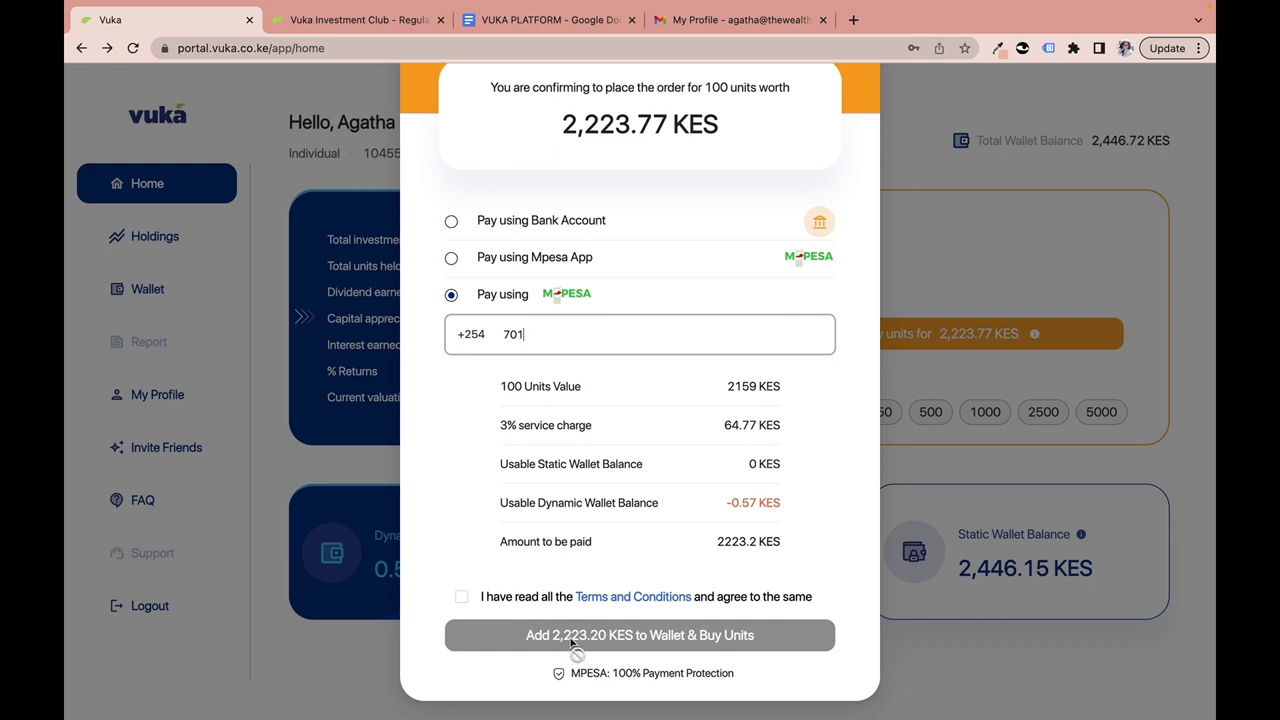
{"action": "left_click", "coordinate": [466, 600]}
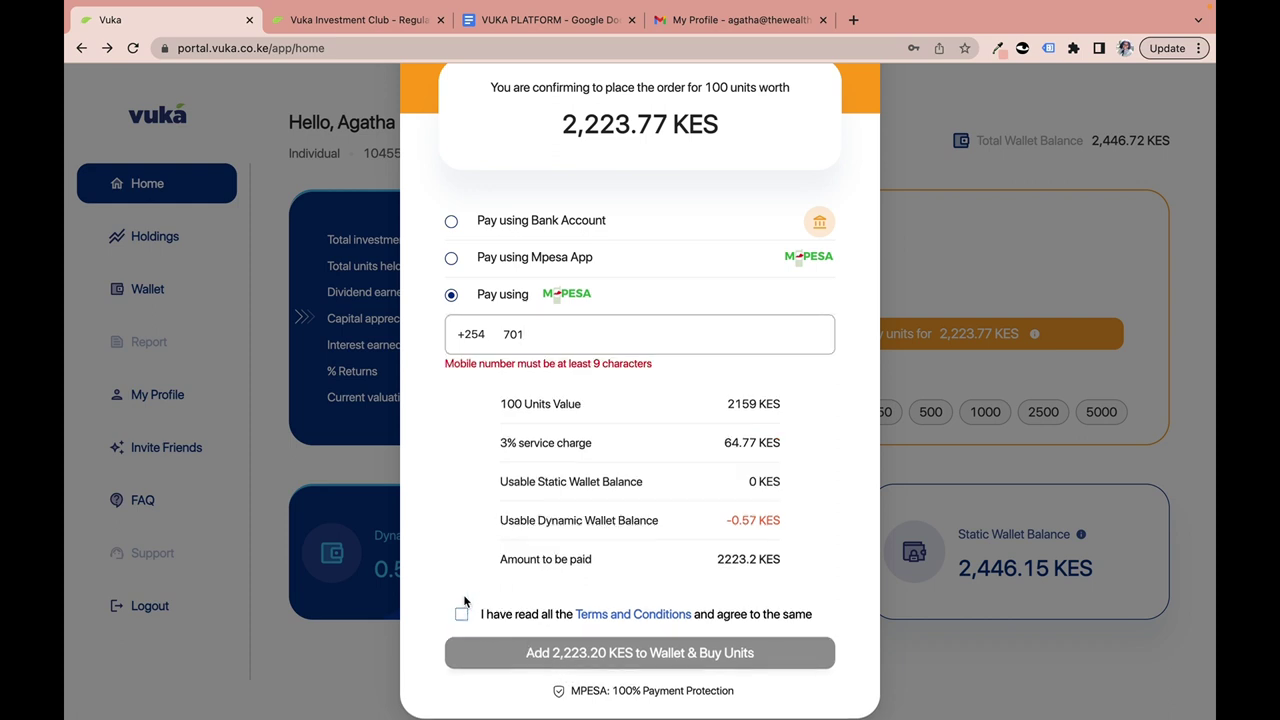
{"action": "left_click", "coordinate": [558, 660]}
{"action": "scroll", "coordinate": [770, 227], "scroll_direction": "up", "scroll_amount": 3}
{"action": "left_click", "coordinate": [568, 510]}
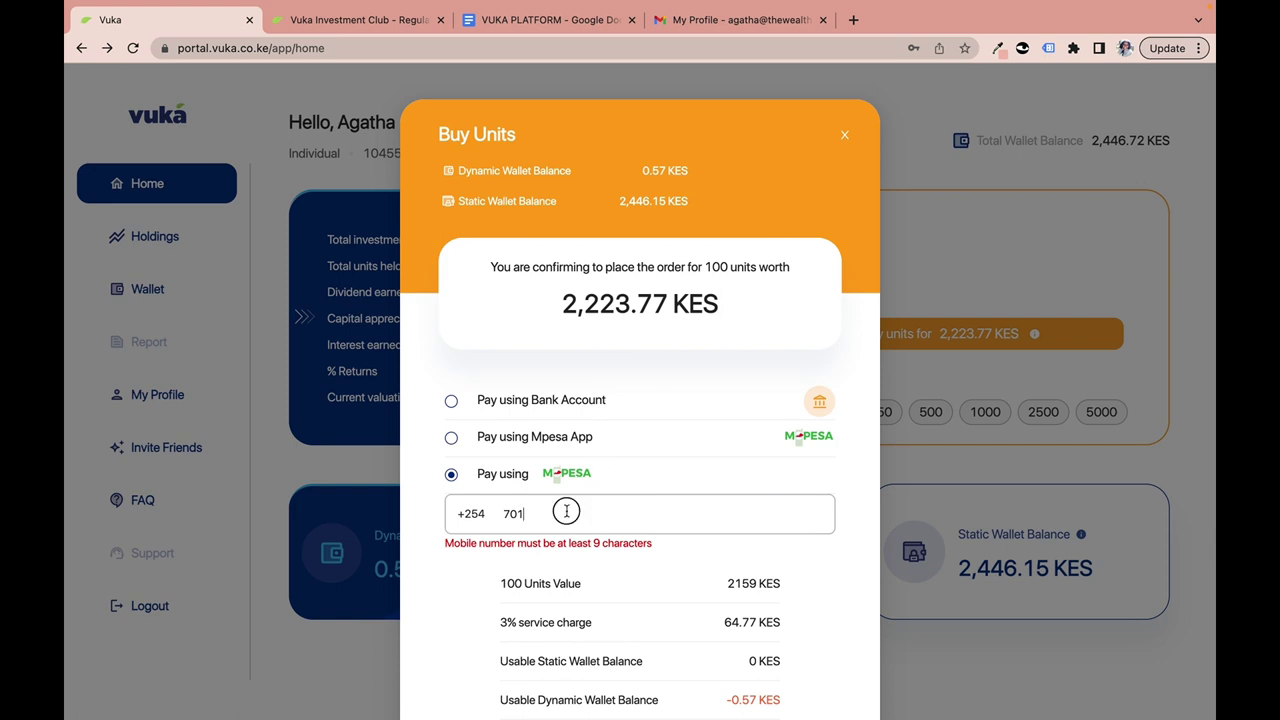
{"action": "scroll", "coordinate": [631, 424], "scroll_direction": "down", "scroll_amount": 3}
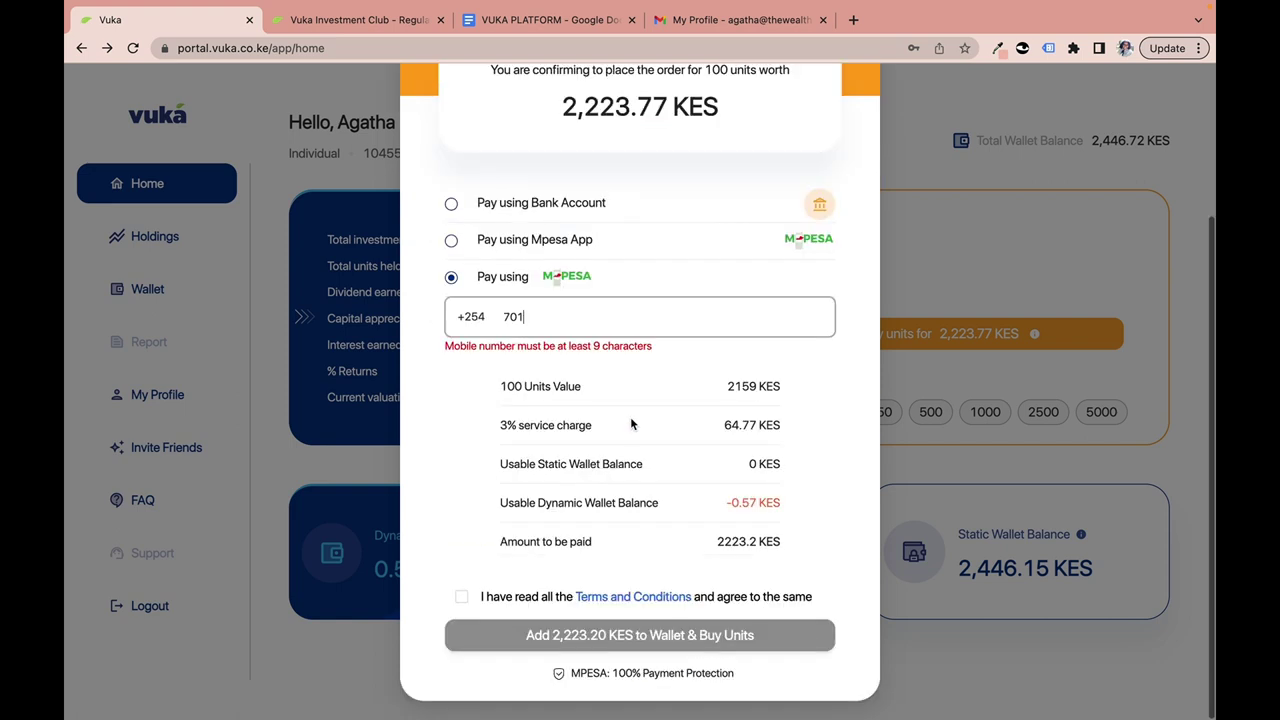
{"action": "scroll", "coordinate": [631, 420], "scroll_direction": "up", "scroll_amount": 3}
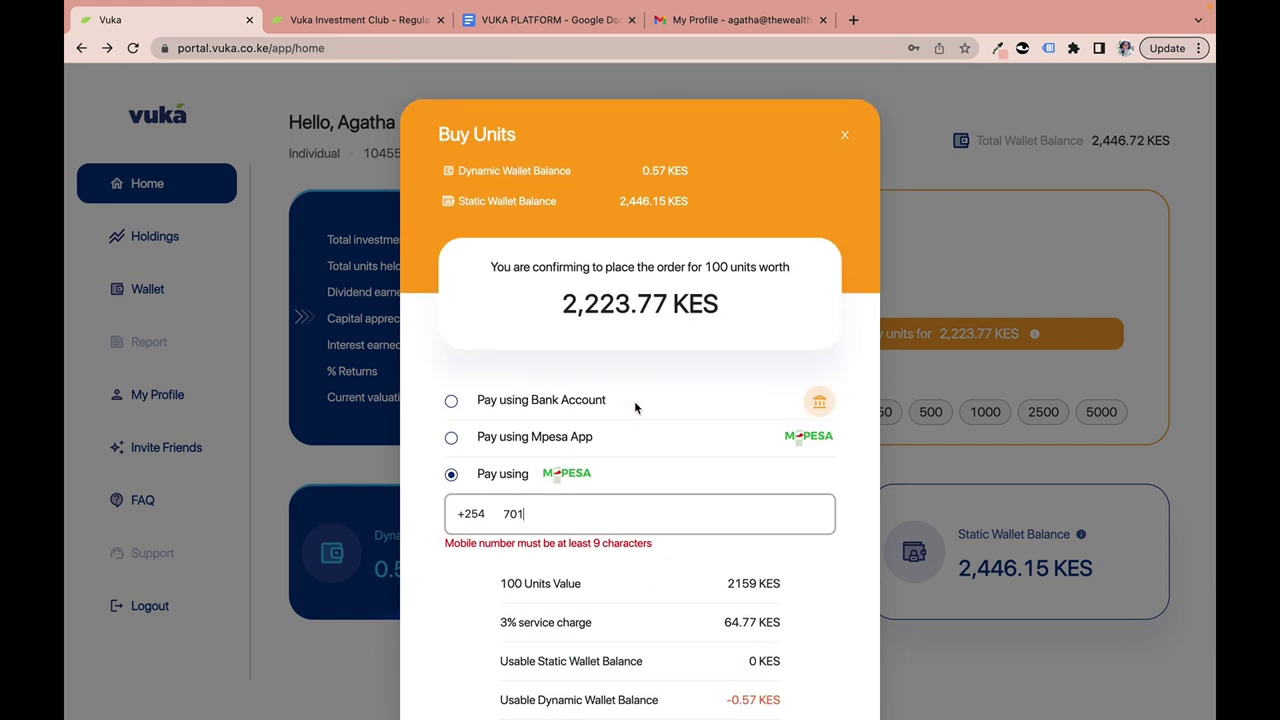
Close the buy confirmation and enter a 950-unit sale (100 + 250 + 500 + 100) quoting 19,895.18 KES.
{"action": "left_click", "coordinate": [844, 135]}
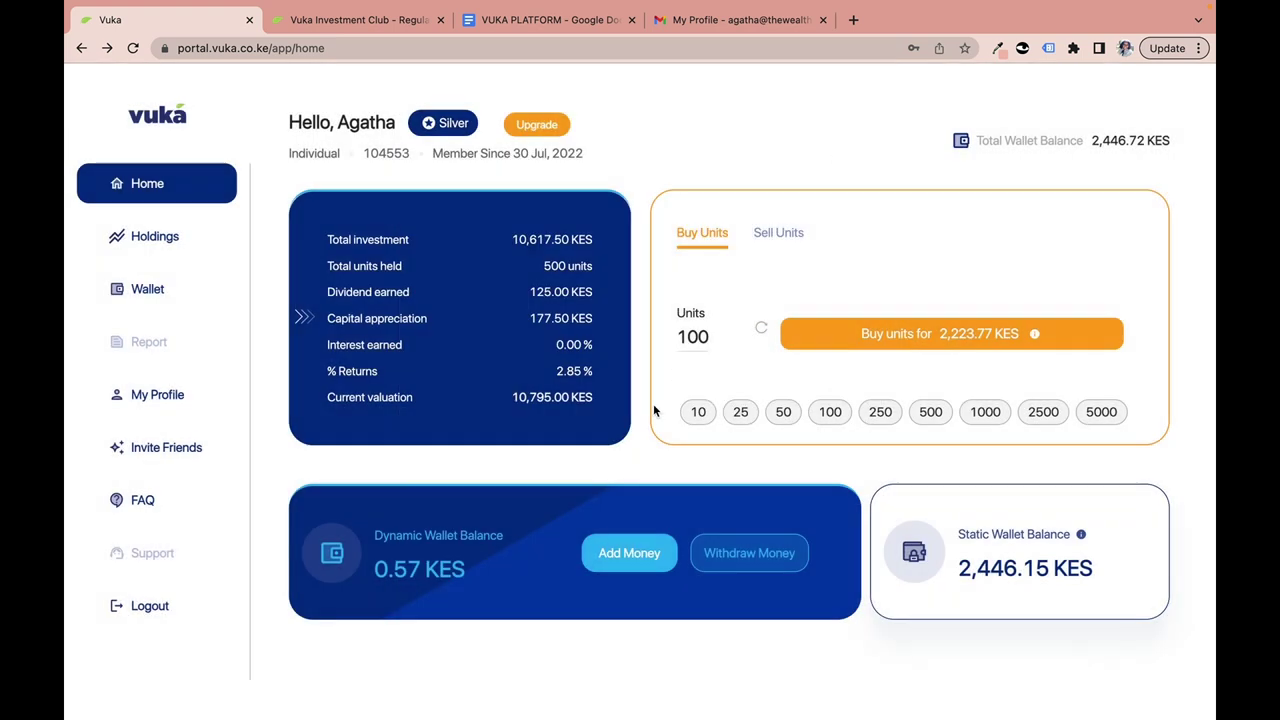
{"action": "left_click", "coordinate": [759, 240]}
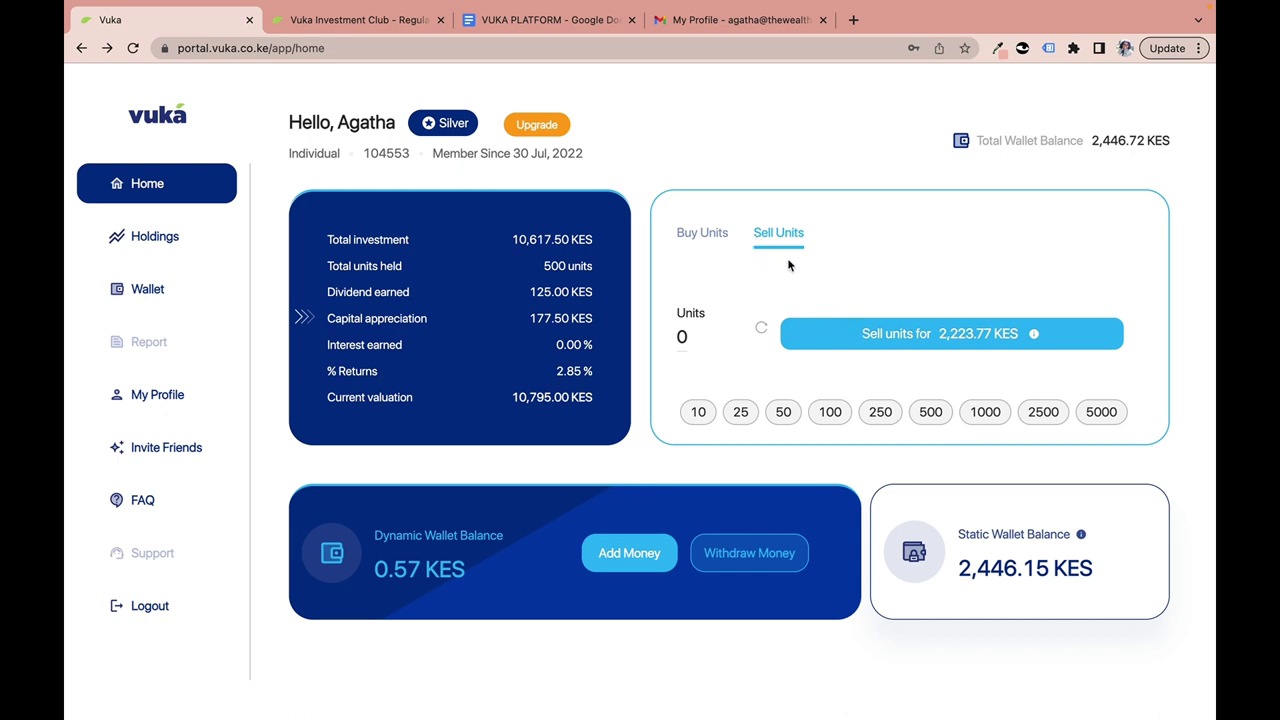
{"action": "left_click", "coordinate": [829, 422]}
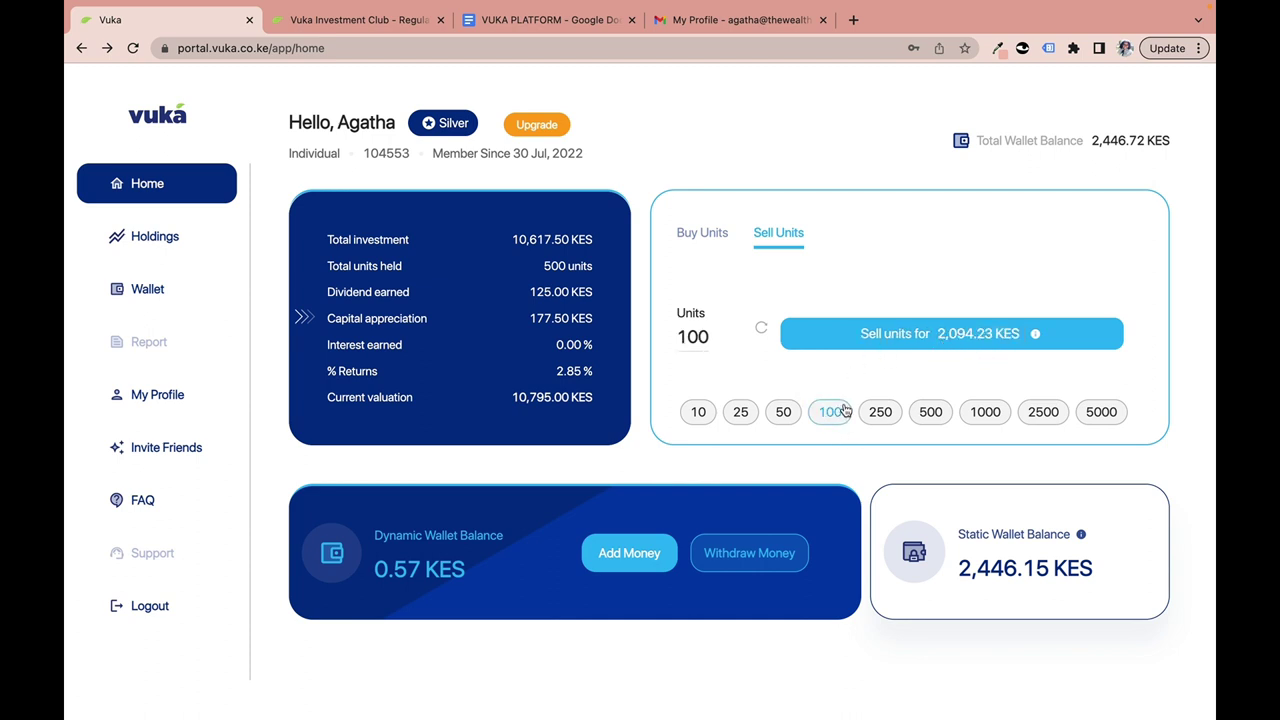
{"action": "left_click", "coordinate": [871, 420]}
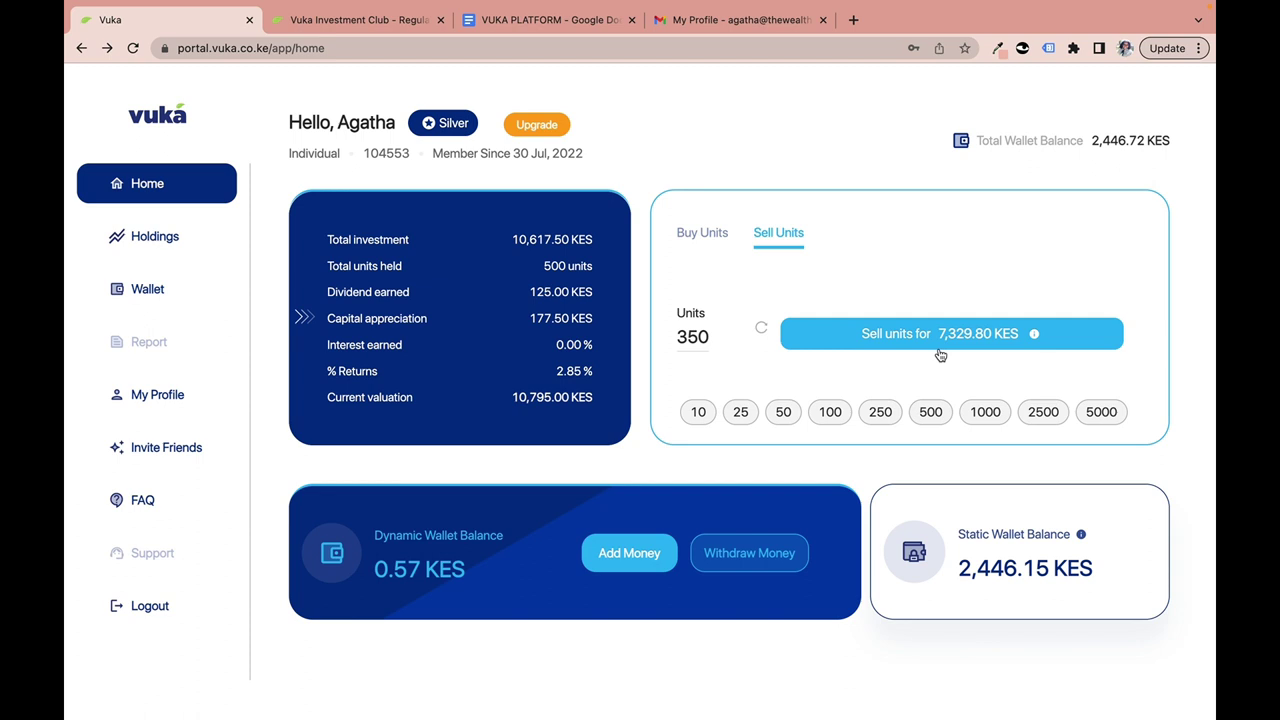
{"action": "left_click", "coordinate": [938, 410]}
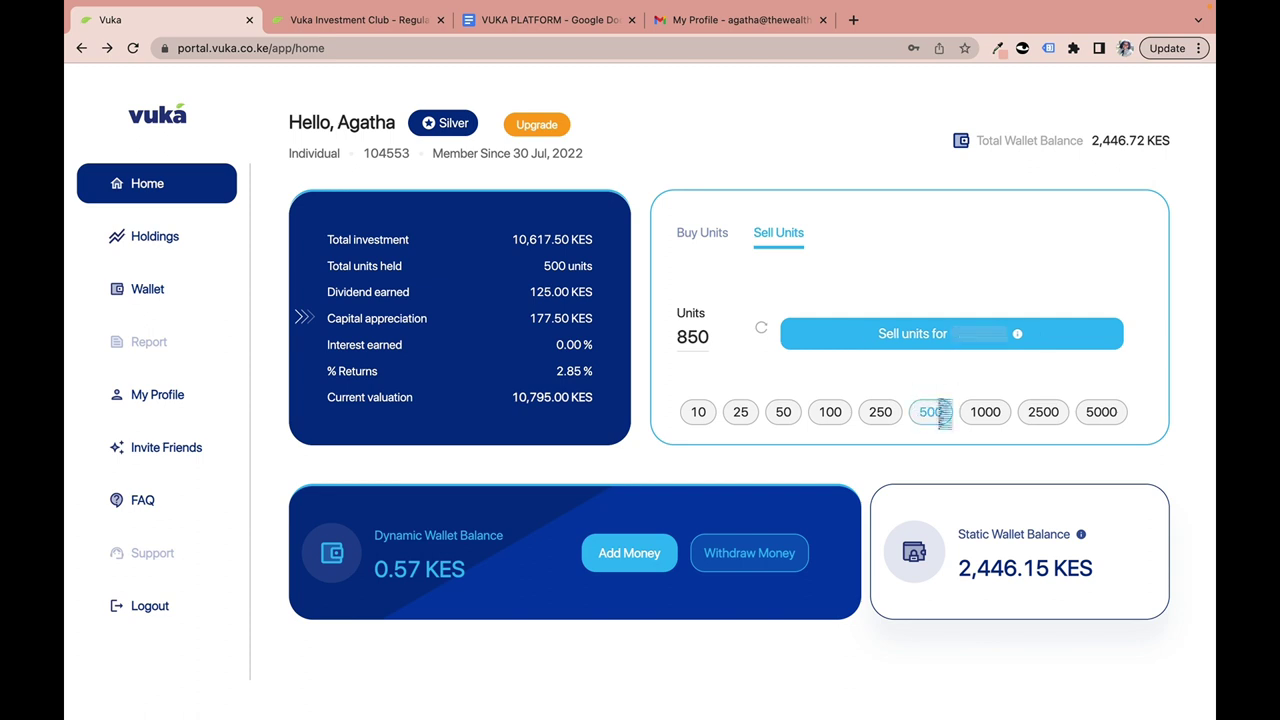
{"action": "left_click", "coordinate": [830, 412]}
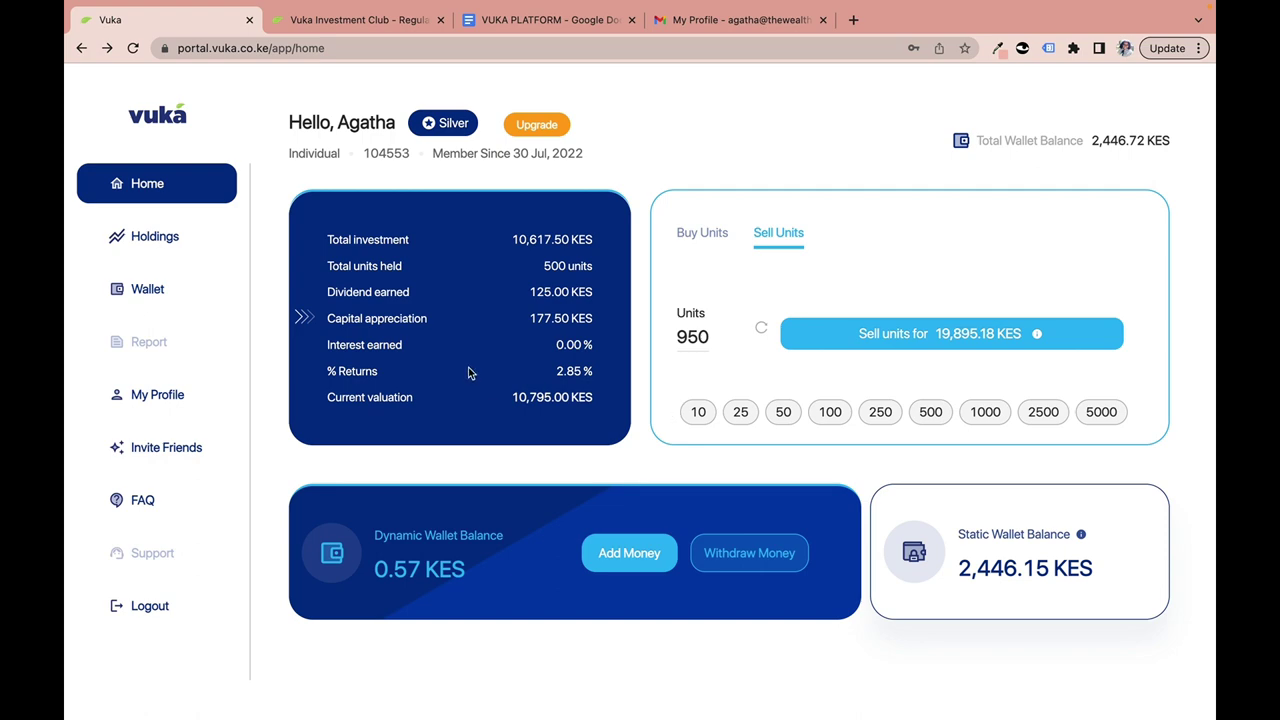
{"action": "left_click", "coordinate": [900, 340]}
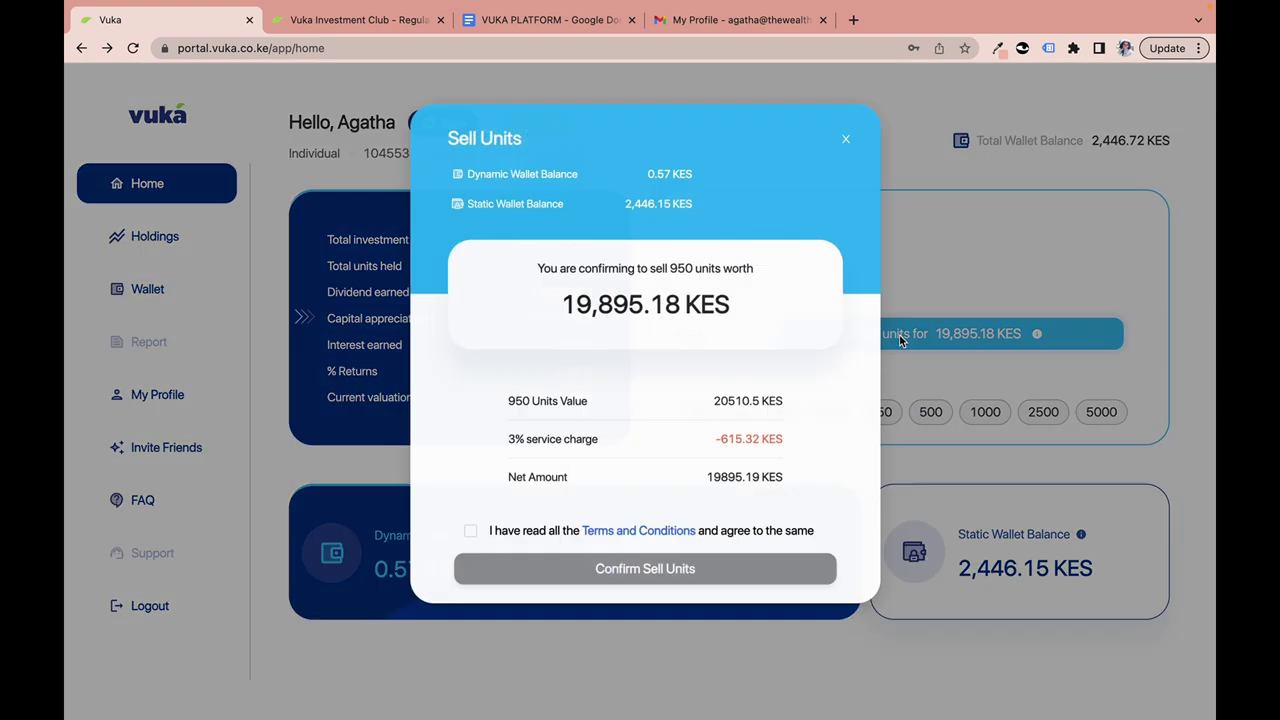
{"action": "left_click", "coordinate": [503, 441]}
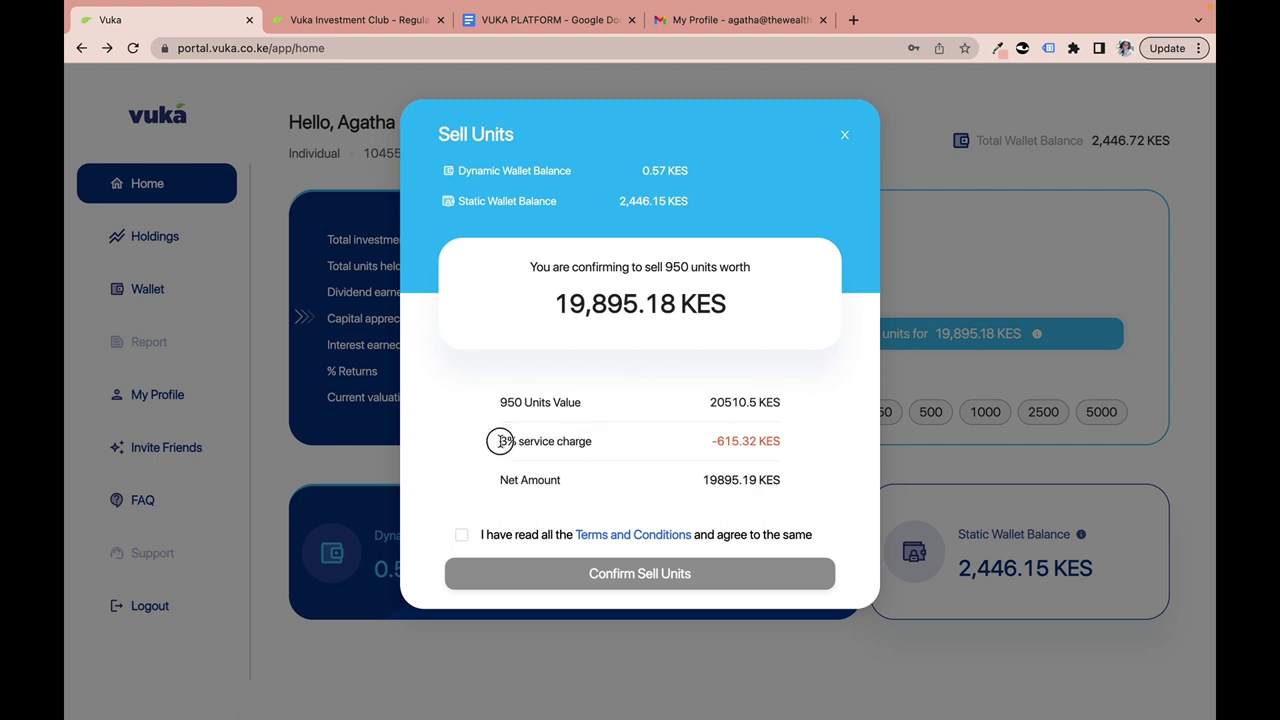
{"action": "left_click_drag", "start_coordinate": [500, 441], "coordinate": [598, 445]}
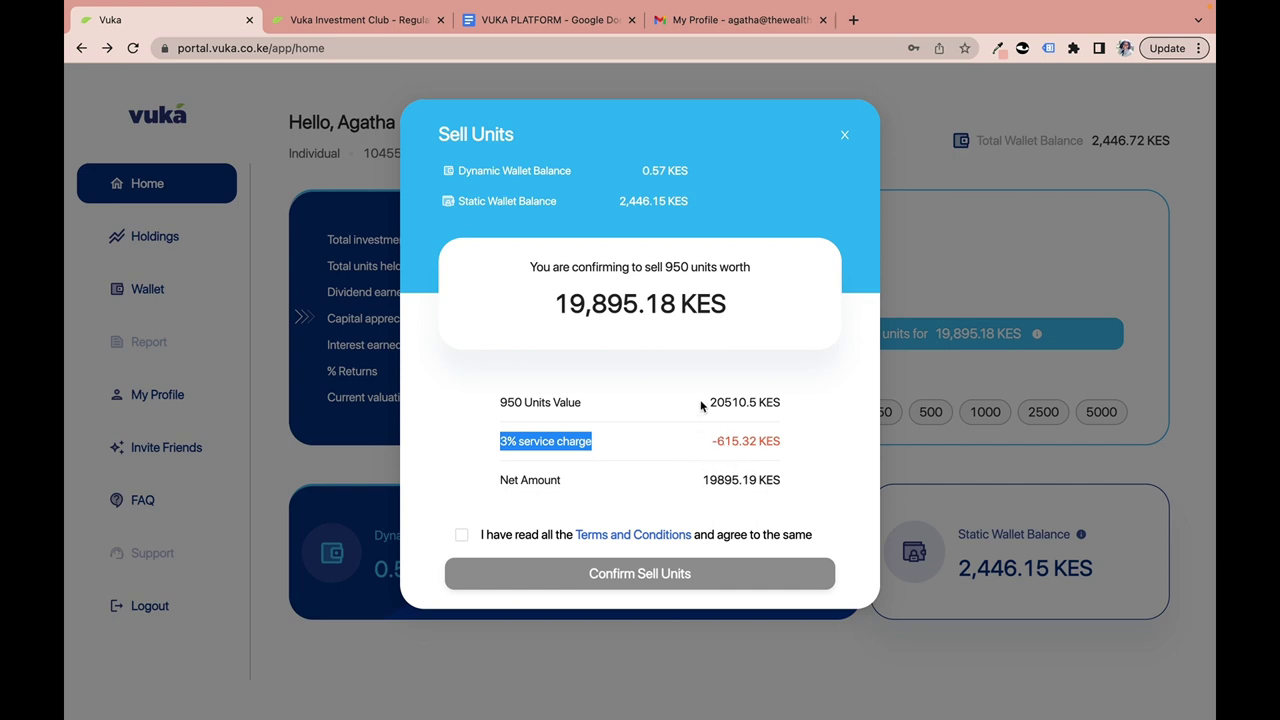
{"action": "left_click_drag", "start_coordinate": [708, 402], "coordinate": [810, 406]}
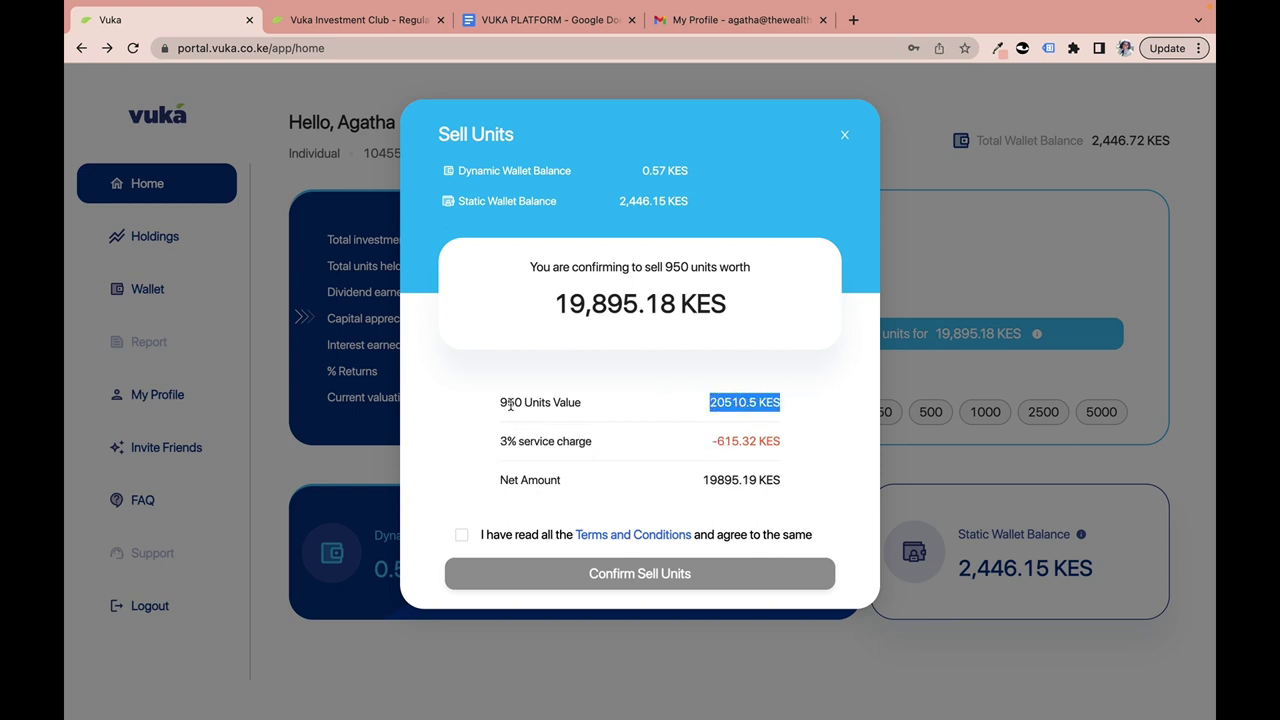
{"action": "left_click_drag", "start_coordinate": [502, 402], "coordinate": [575, 414]}
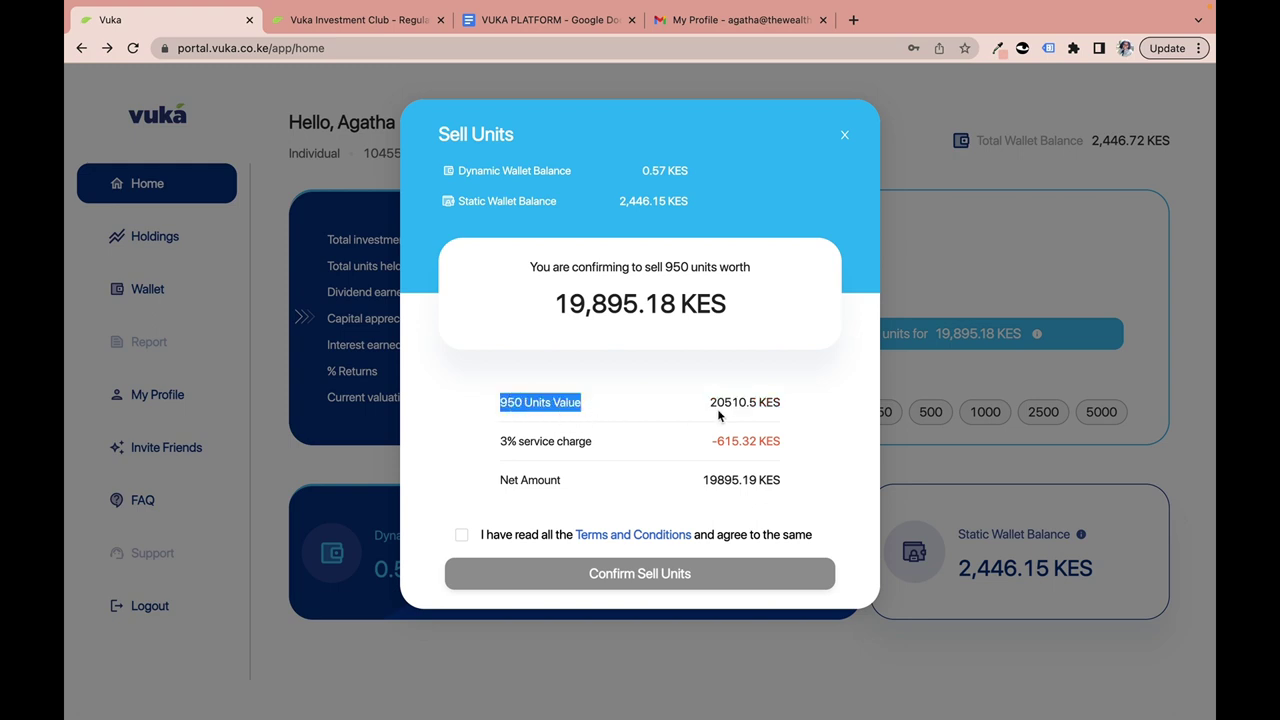
{"action": "left_click_drag", "start_coordinate": [710, 402], "coordinate": [796, 409]}
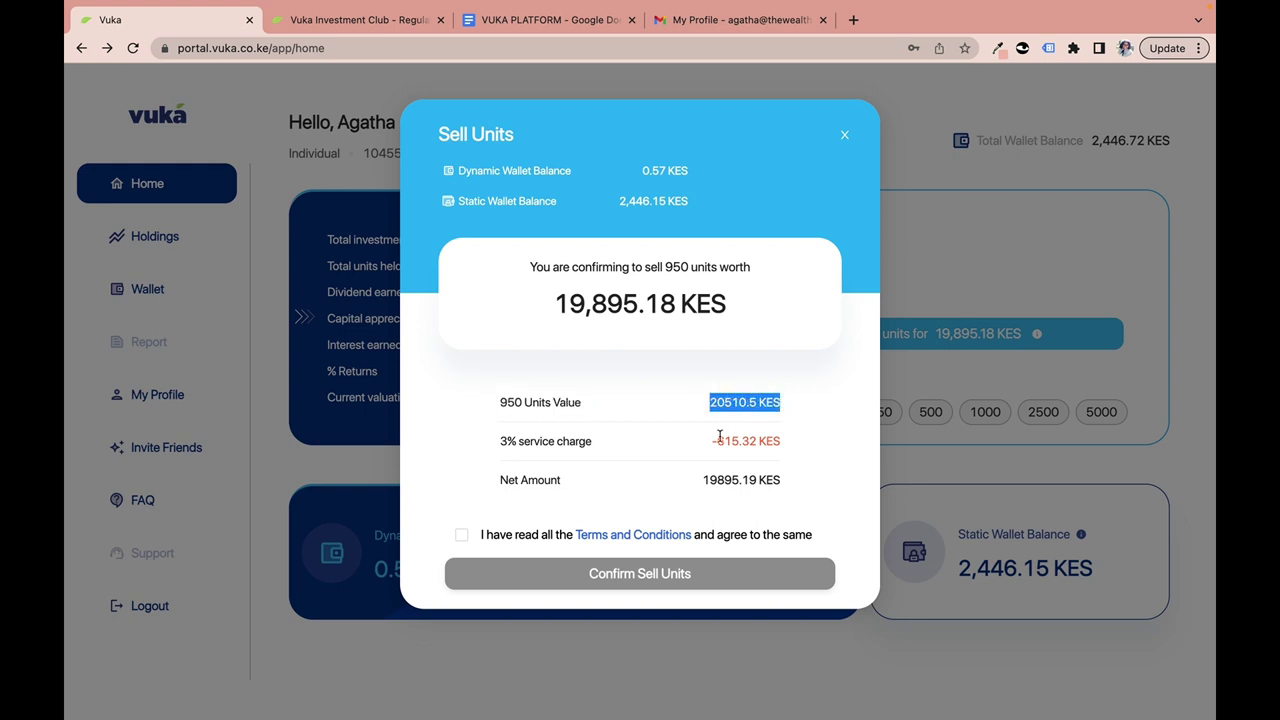
{"action": "left_click_drag", "start_coordinate": [712, 441], "coordinate": [806, 443]}
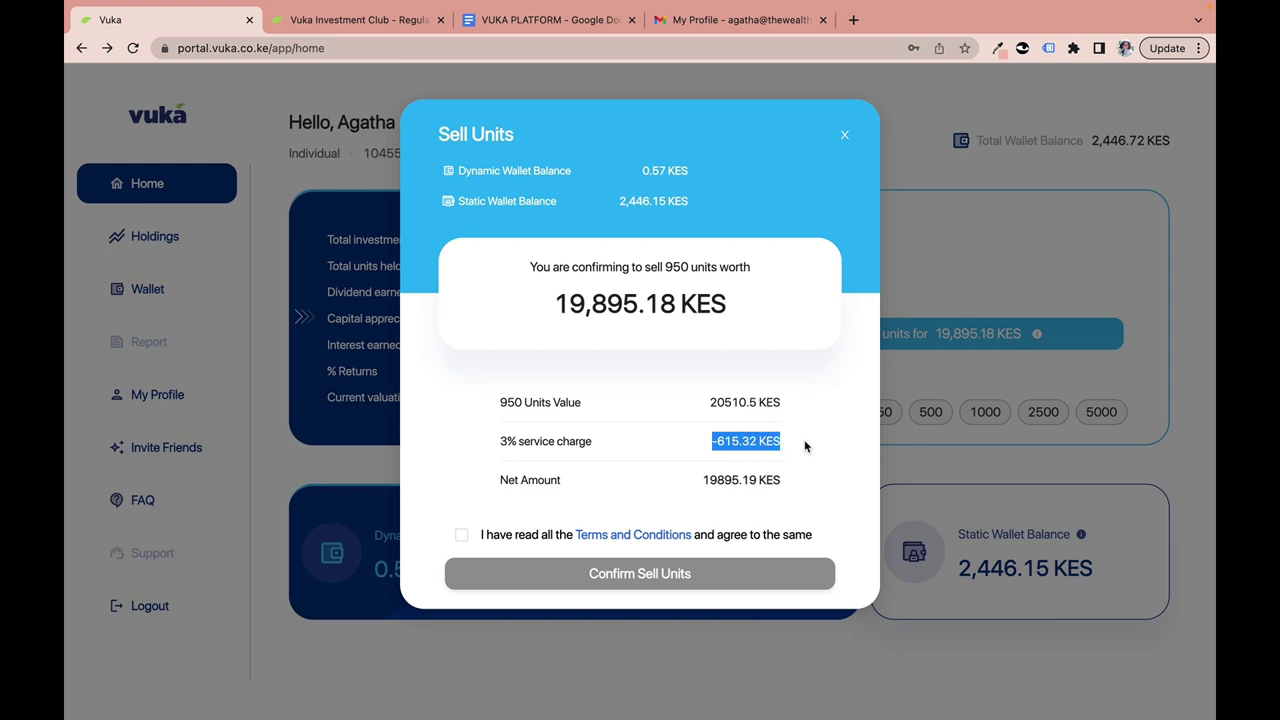
{"action": "left_click_drag", "start_coordinate": [704, 481], "coordinate": [821, 489]}
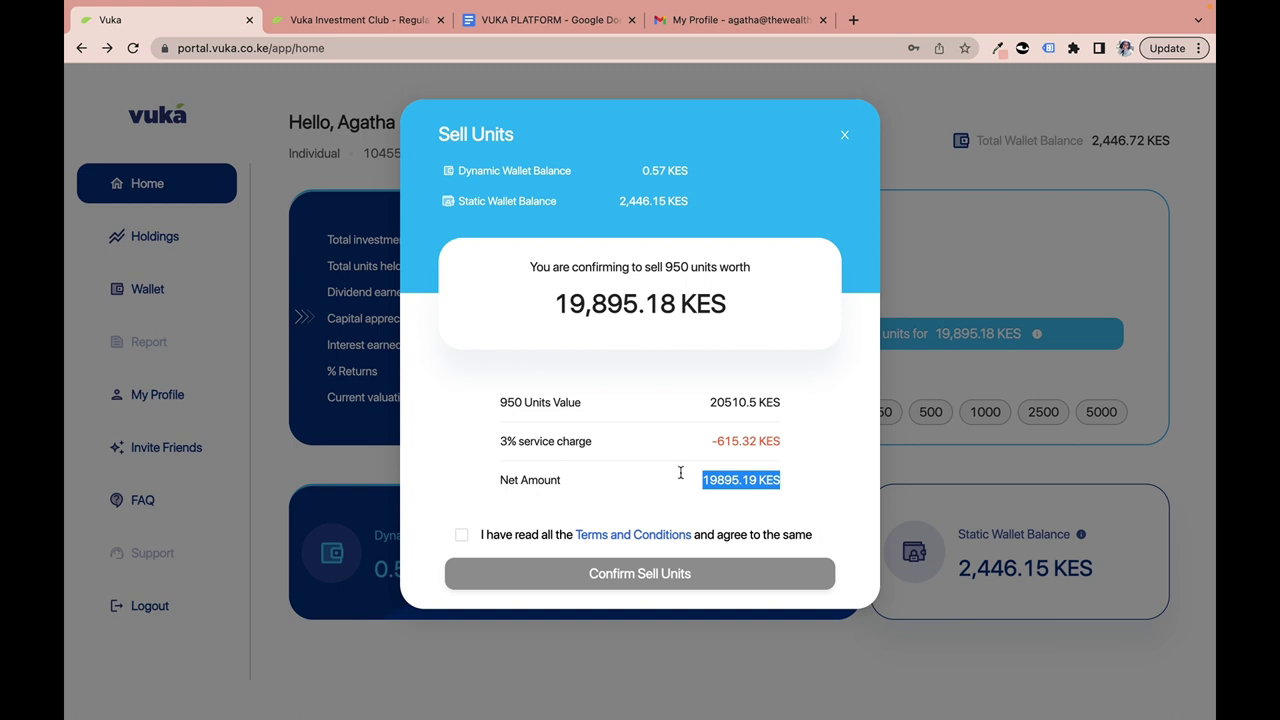
{"action": "left_click_drag", "start_coordinate": [505, 441], "coordinate": [627, 448]}
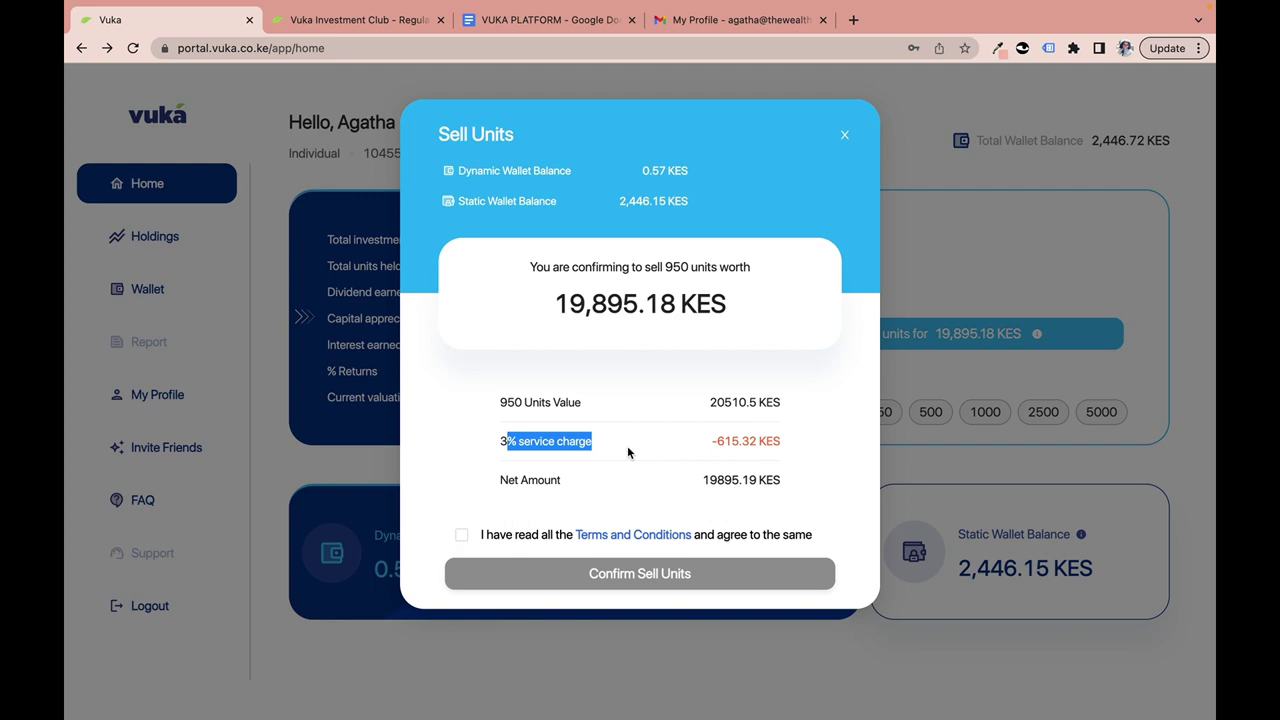
{"action": "left_click", "coordinate": [845, 135]}
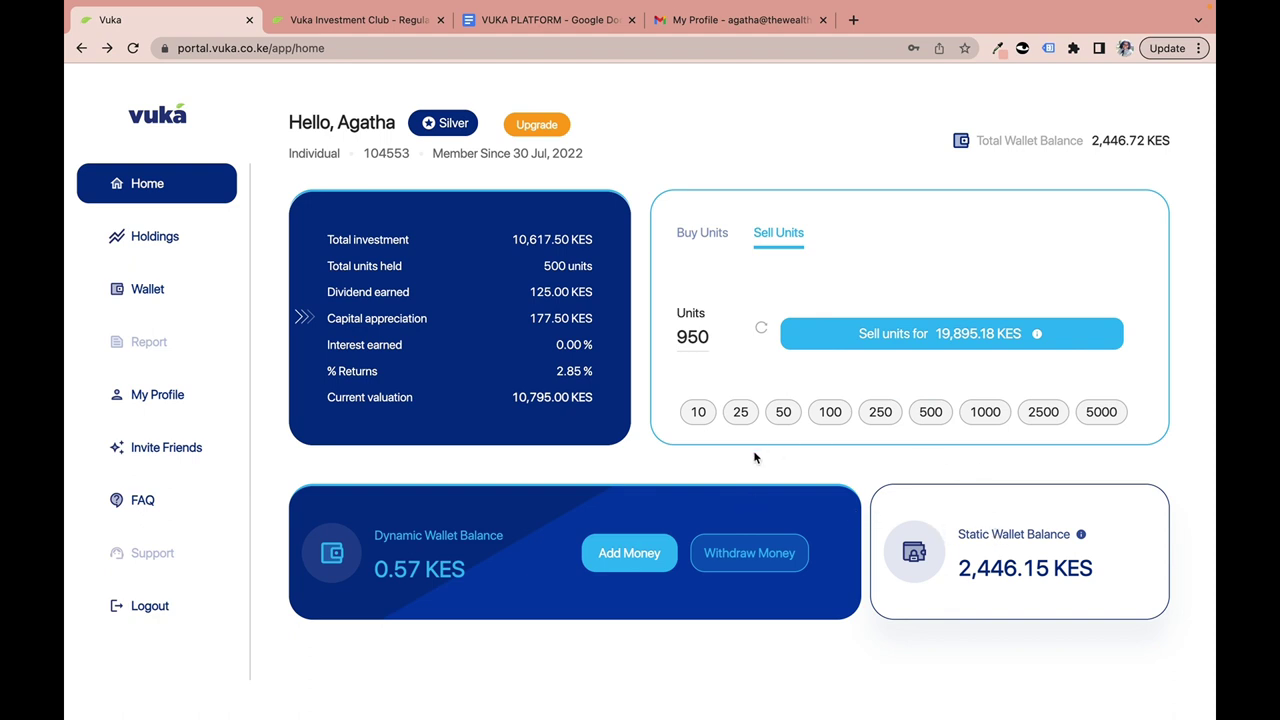
Switch back to Buy Units, pick 100 units, review the confirmation, then close it without buying.
{"action": "left_click", "coordinate": [686, 238]}
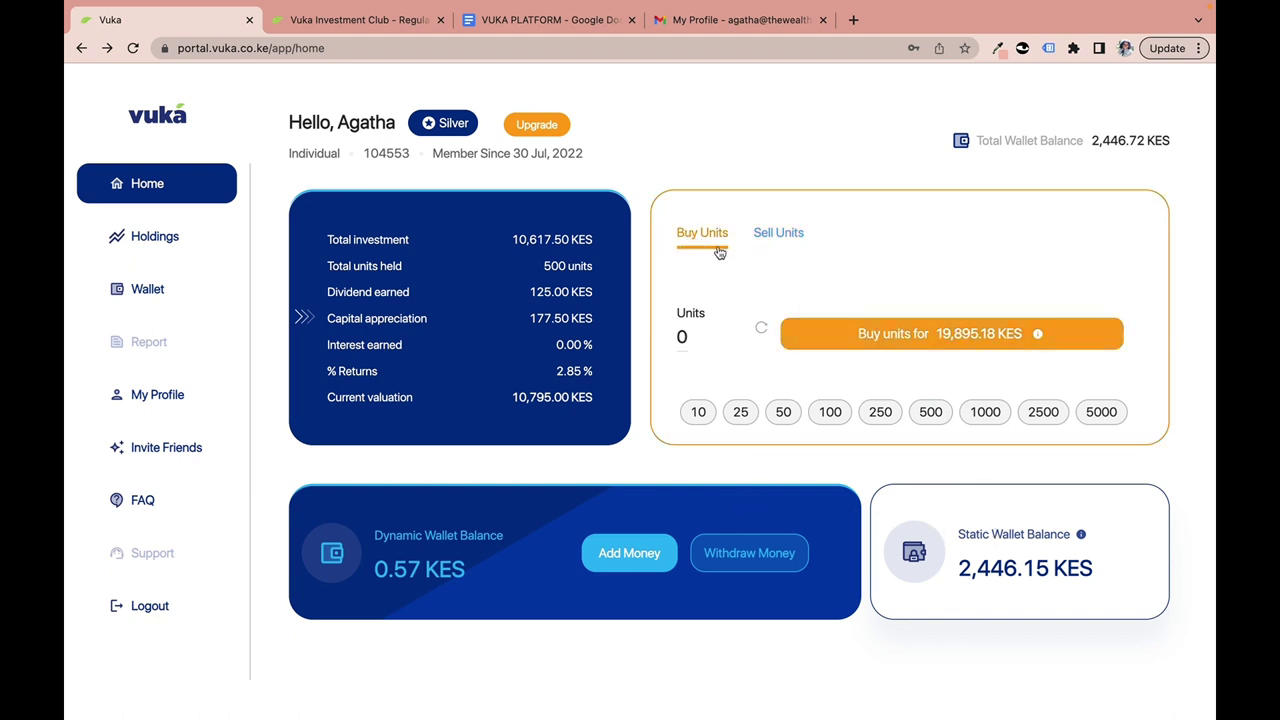
{"action": "left_click", "coordinate": [830, 411]}
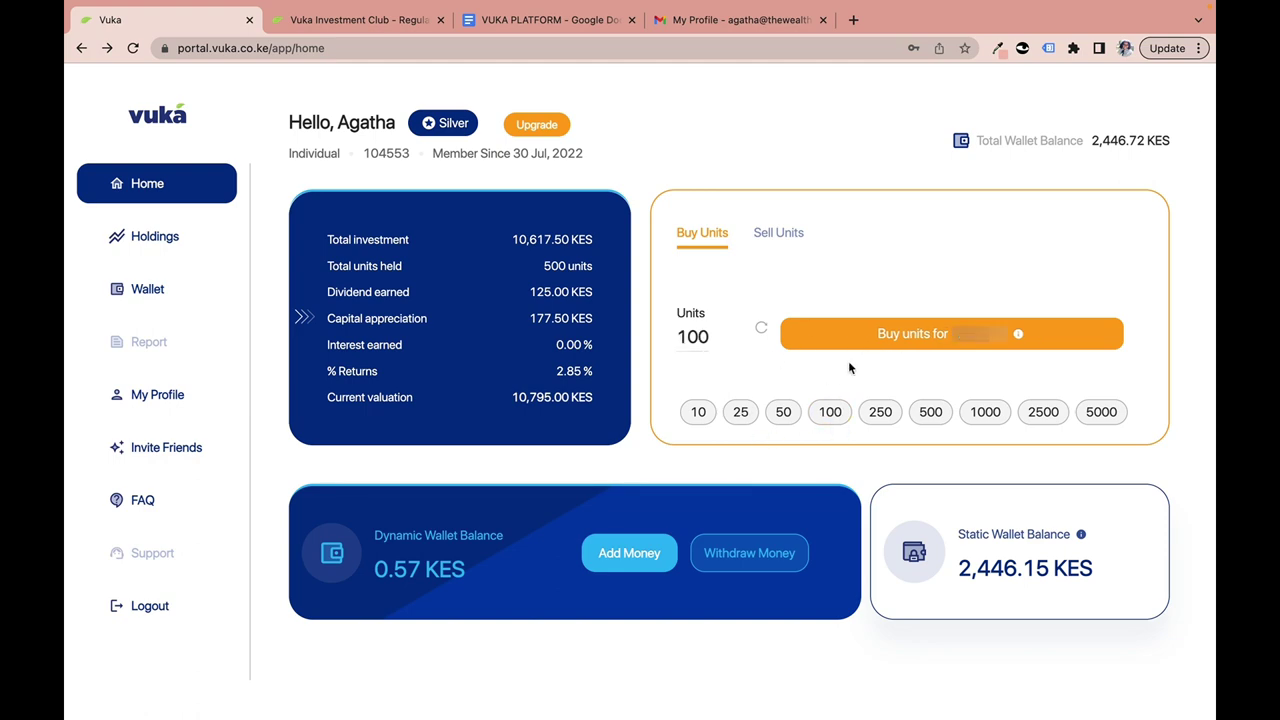
{"action": "left_click", "coordinate": [879, 340]}
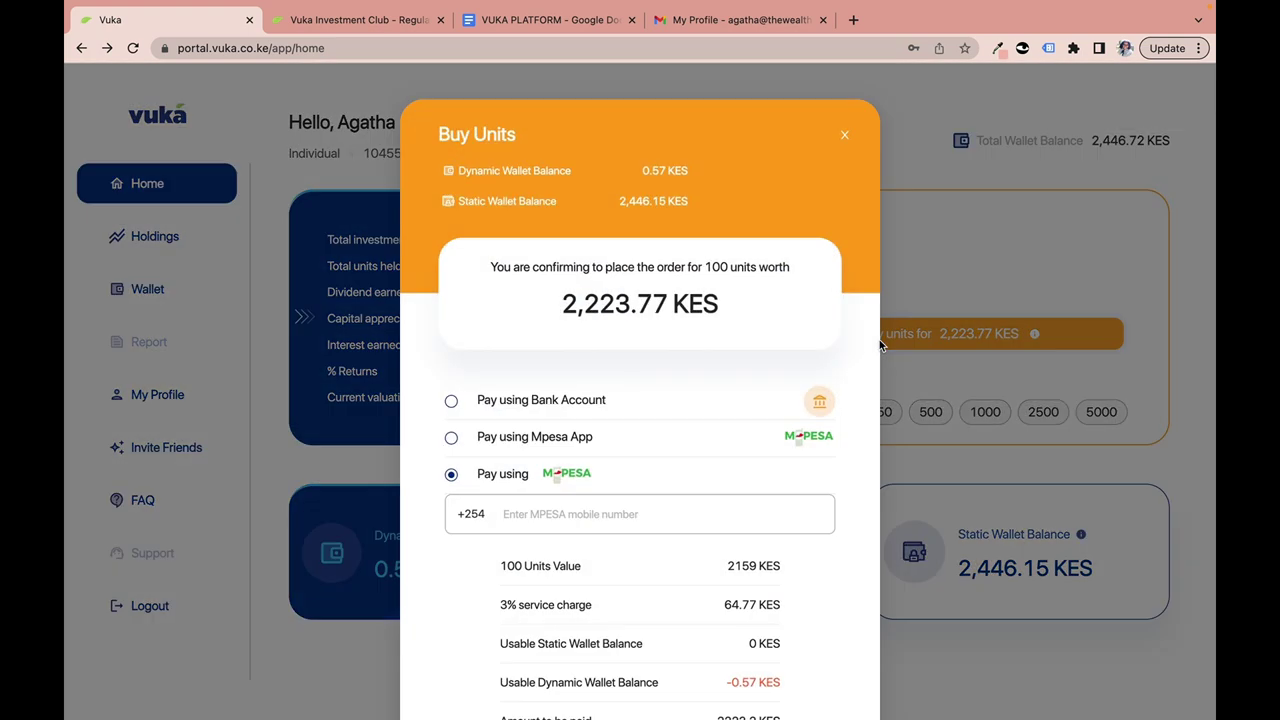
{"action": "scroll", "coordinate": [621, 442], "scroll_direction": "down", "scroll_amount": 3}
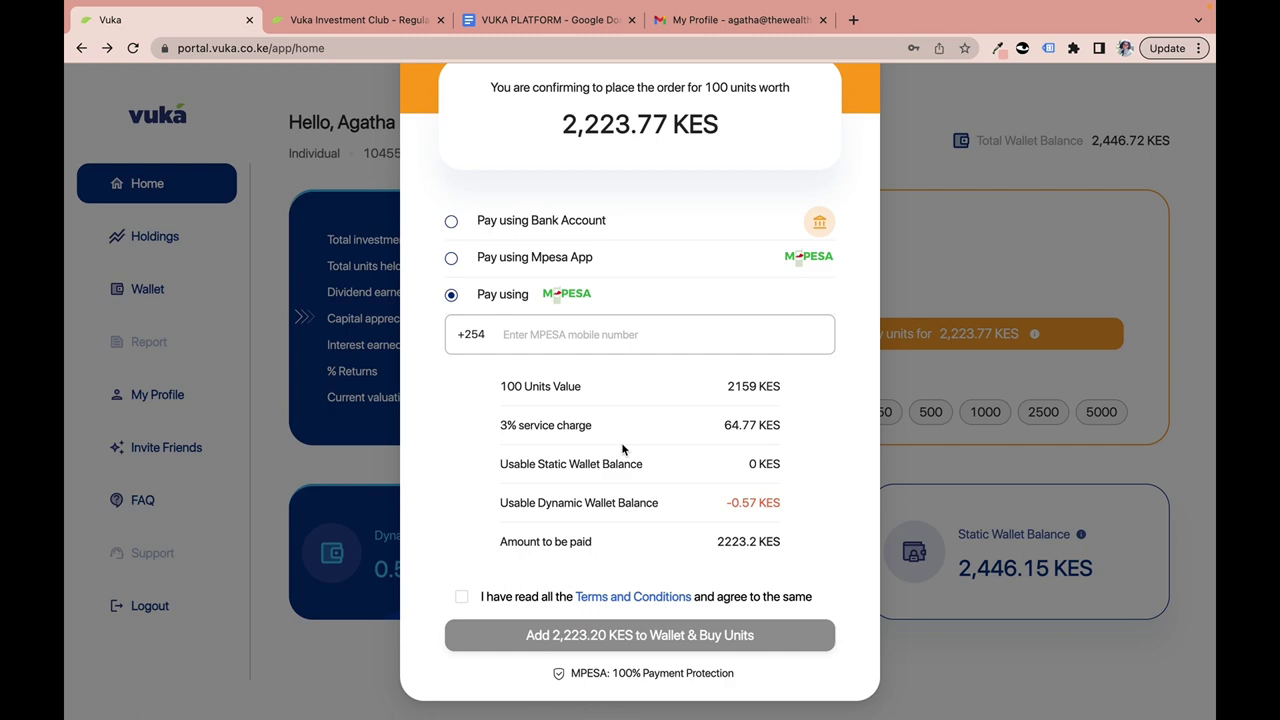
{"action": "scroll", "coordinate": [908, 174], "scroll_direction": "up", "scroll_amount": 3}
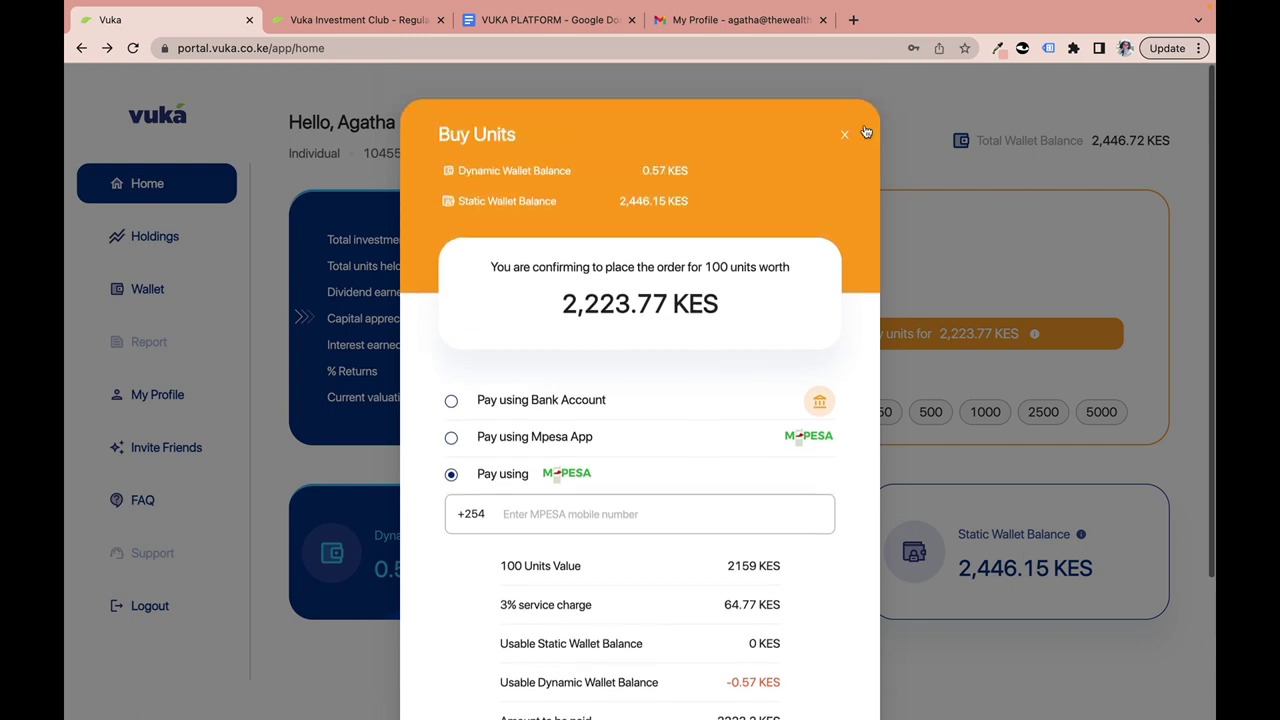
{"action": "left_click", "coordinate": [856, 127]}
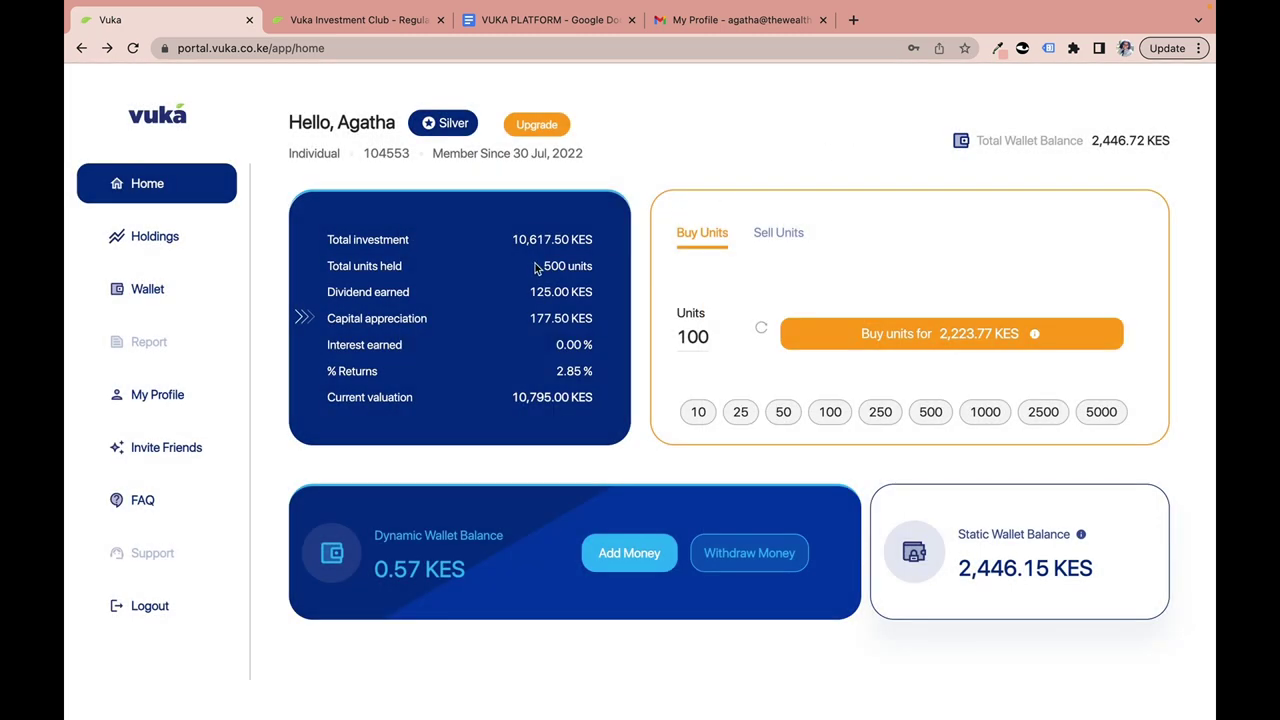
Highlight the 500 units held figure and the Static Wallet Balance label.
{"action": "left_click_drag", "start_coordinate": [543, 266], "coordinate": [600, 272]}
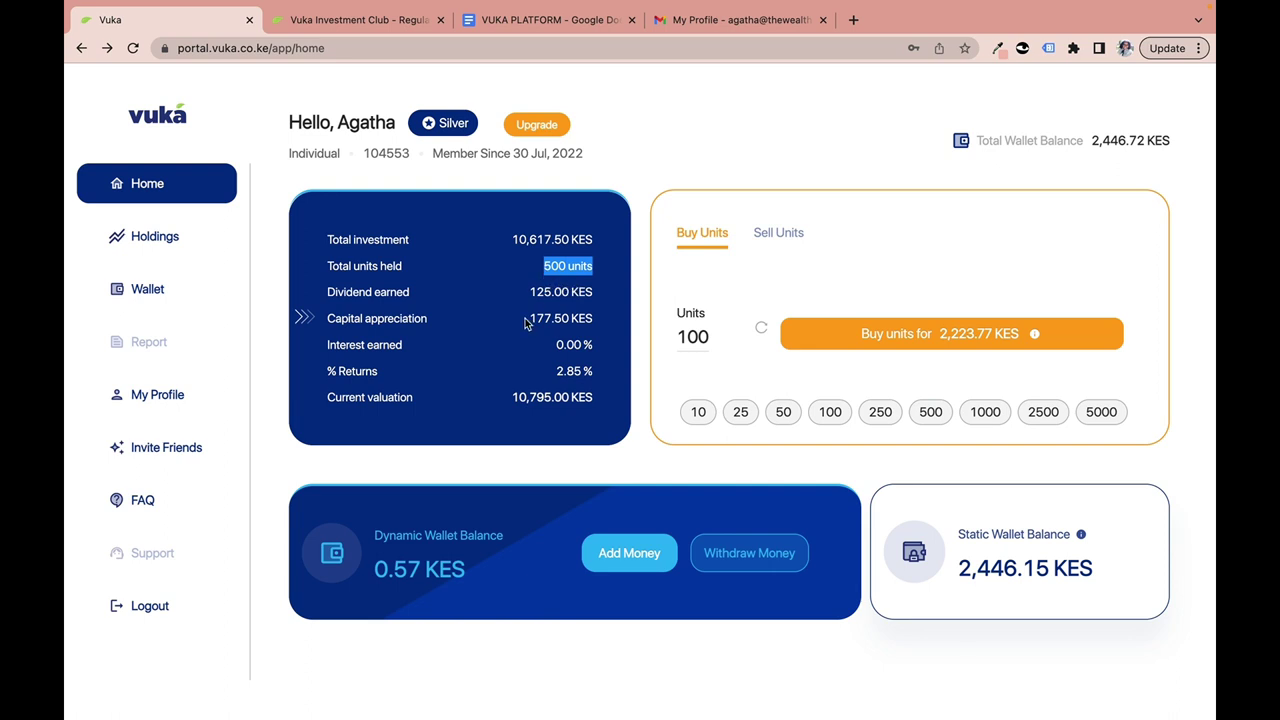
{"action": "left_click", "coordinate": [572, 265]}
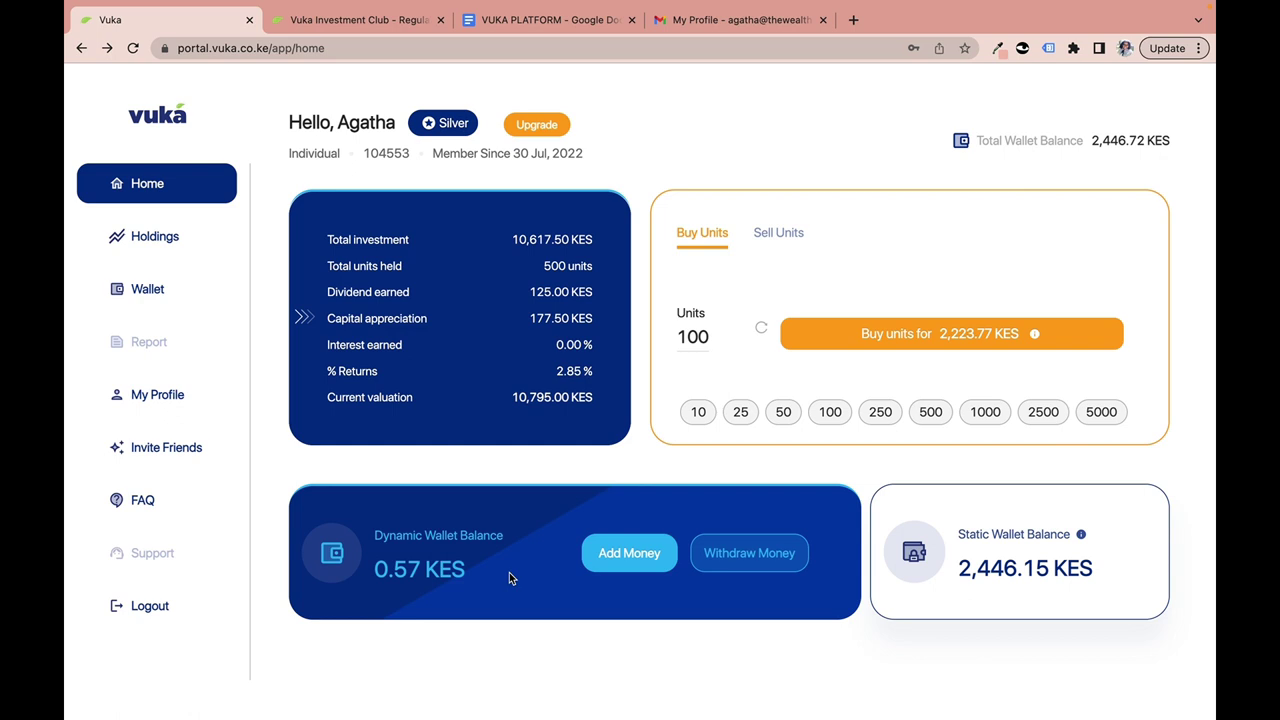
{"action": "left_click_drag", "start_coordinate": [957, 534], "coordinate": [1010, 536]}
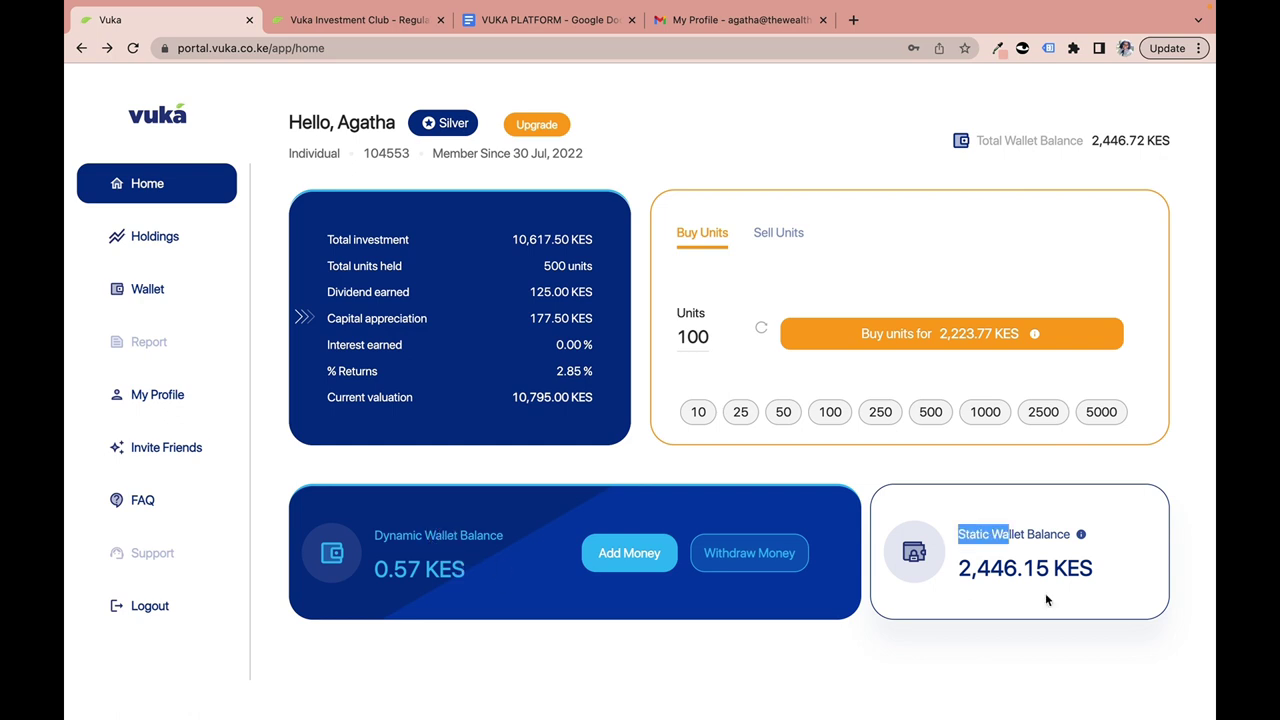
{"action": "left_click", "coordinate": [960, 534]}
{"action": "left_click_drag", "start_coordinate": [960, 534], "coordinate": [1071, 537]}
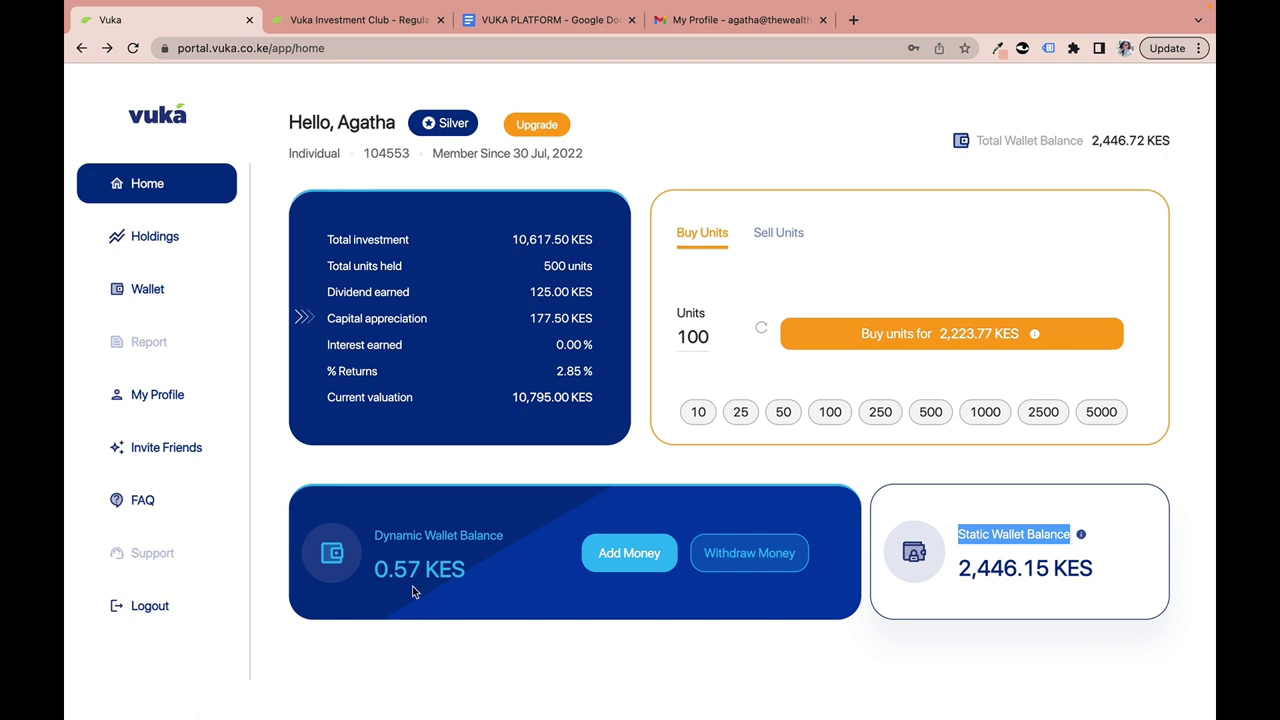
Highlight the Dynamic and Static Wallet Balance labels, then bring up the 2,223.77 KES purchase confirmation.
{"action": "left_click_drag", "start_coordinate": [375, 536], "coordinate": [468, 541]}
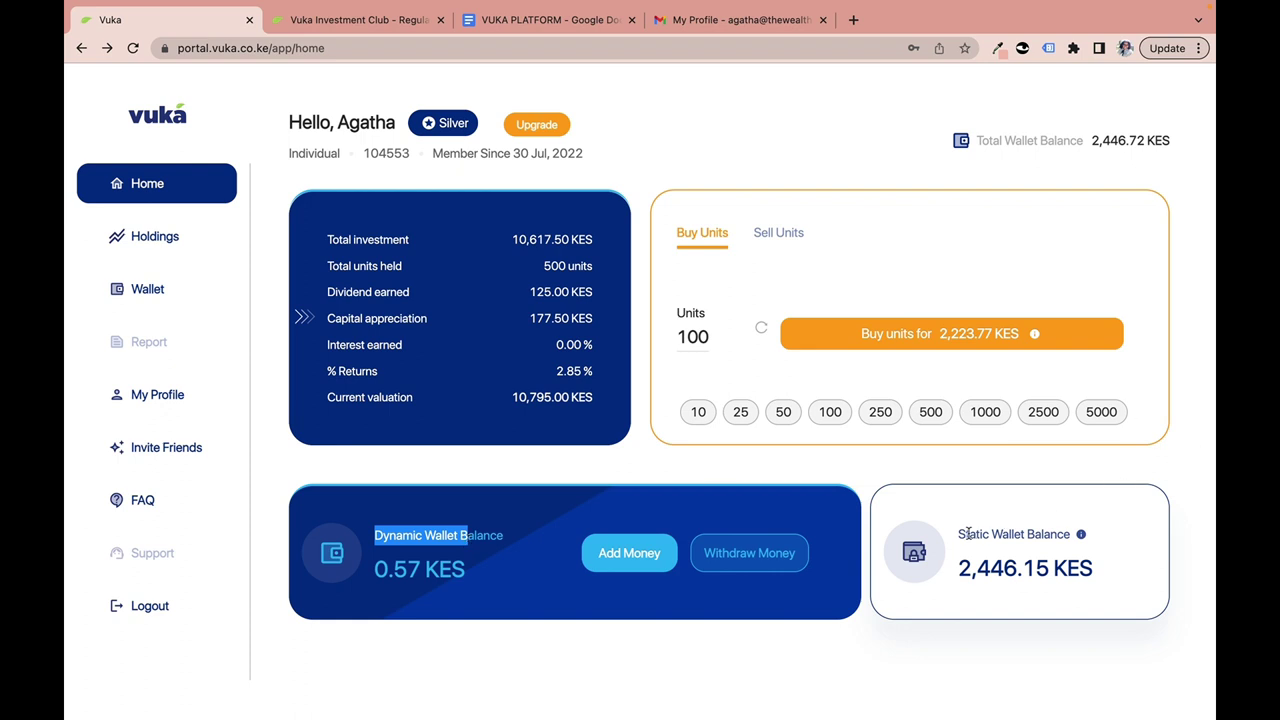
{"action": "left_click_drag", "start_coordinate": [958, 534], "coordinate": [1038, 540]}
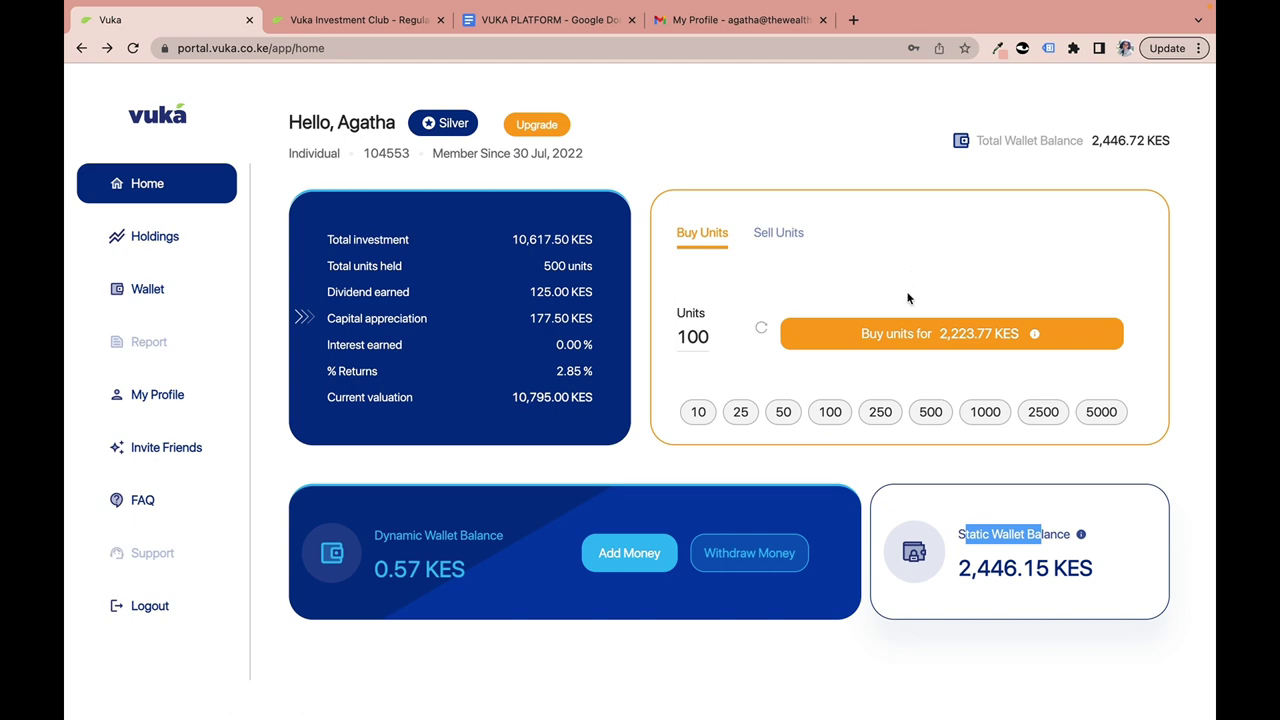
{"action": "left_click", "coordinate": [902, 336]}
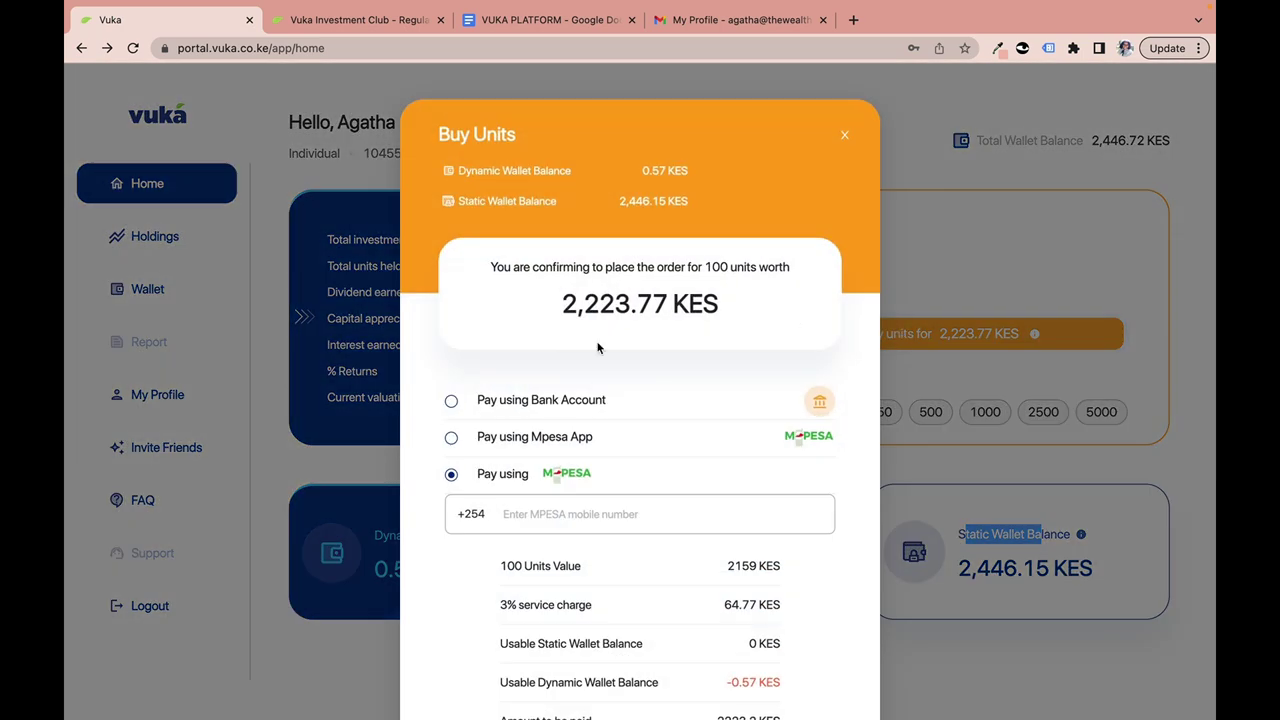
{"action": "scroll", "coordinate": [590, 355], "scroll_direction": "down", "scroll_amount": 2}
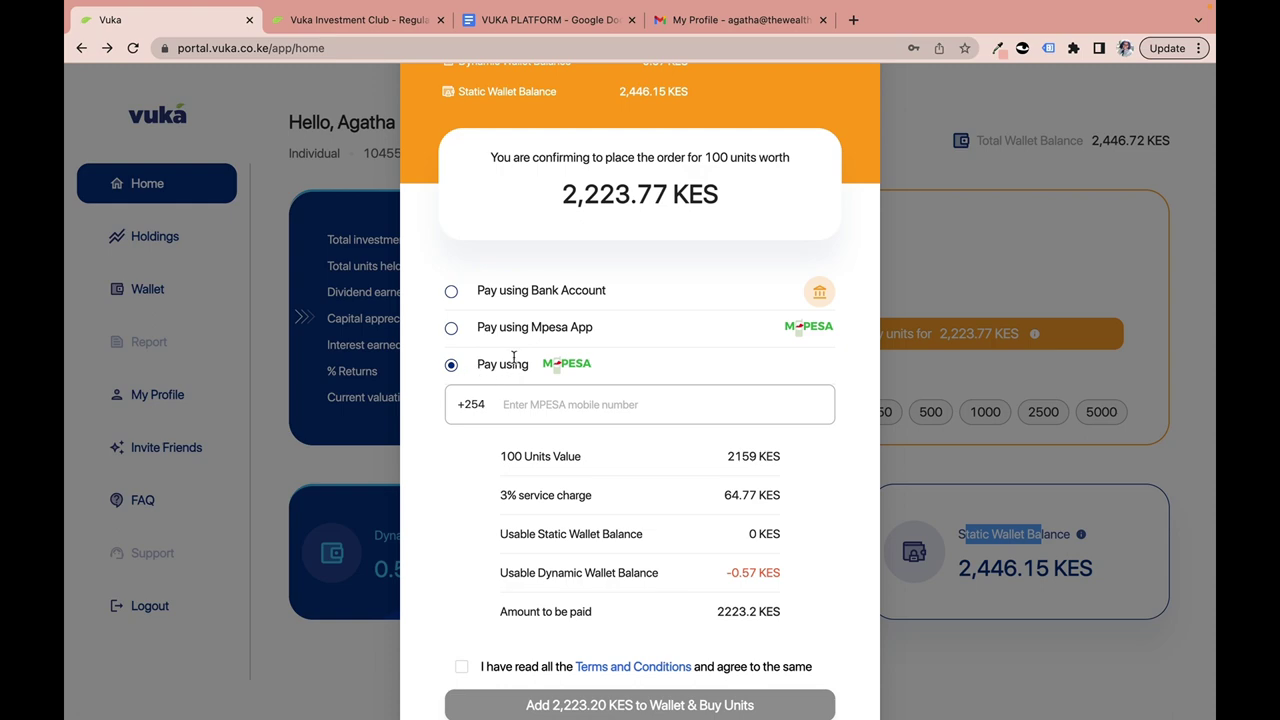
{"action": "scroll", "coordinate": [571, 411], "scroll_direction": "up", "scroll_amount": 2}
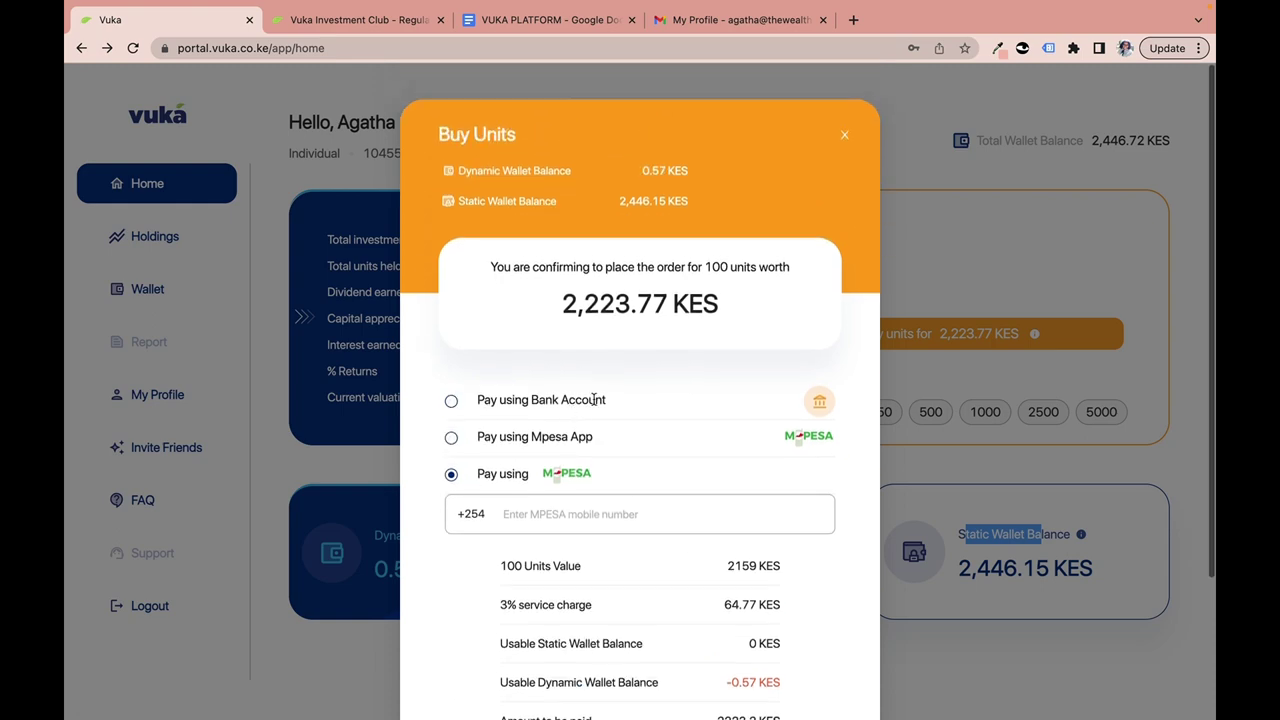
{"action": "left_click", "coordinate": [845, 133]}
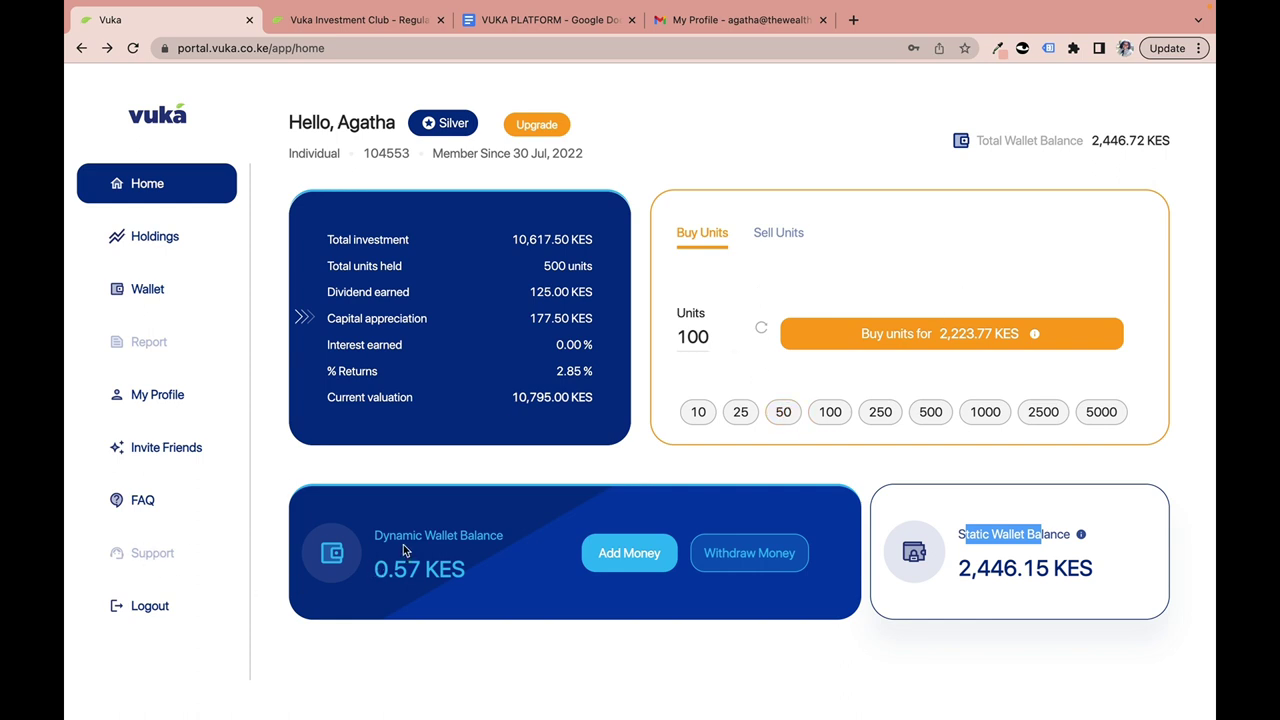
{"action": "left_click_drag", "start_coordinate": [389, 540], "coordinate": [504, 545]}
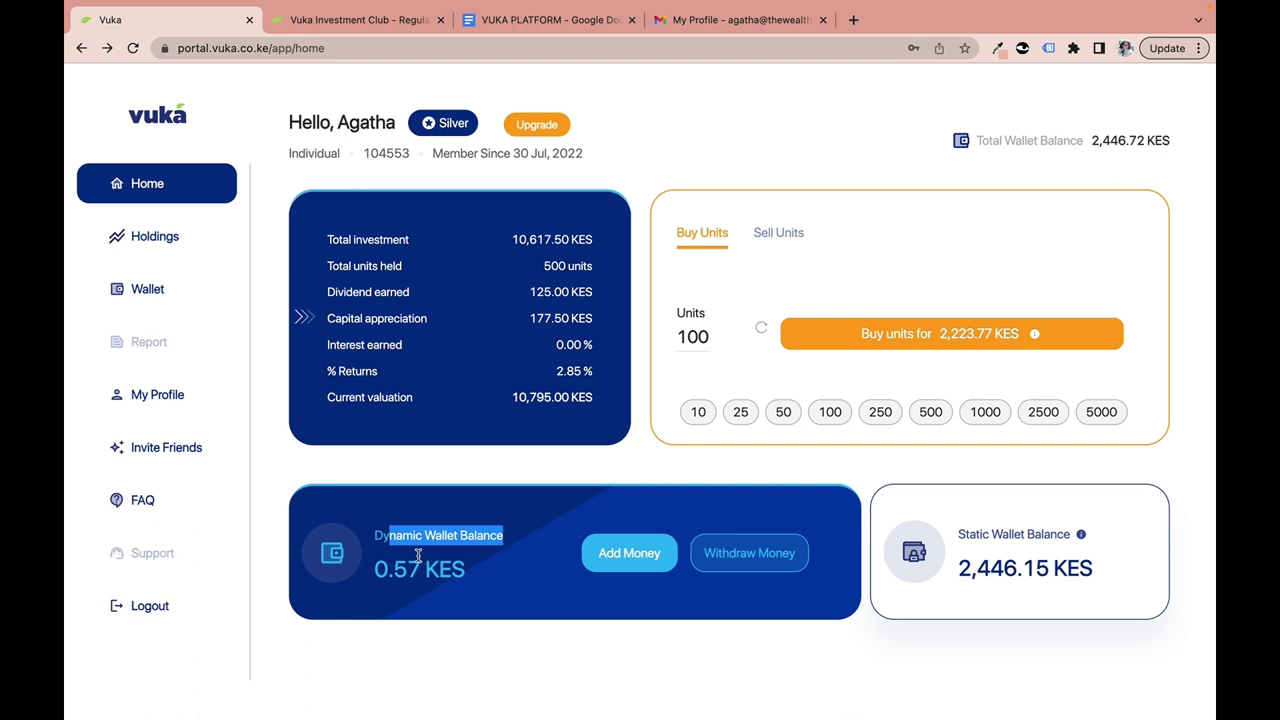
{"action": "left_click", "coordinate": [475, 591]}
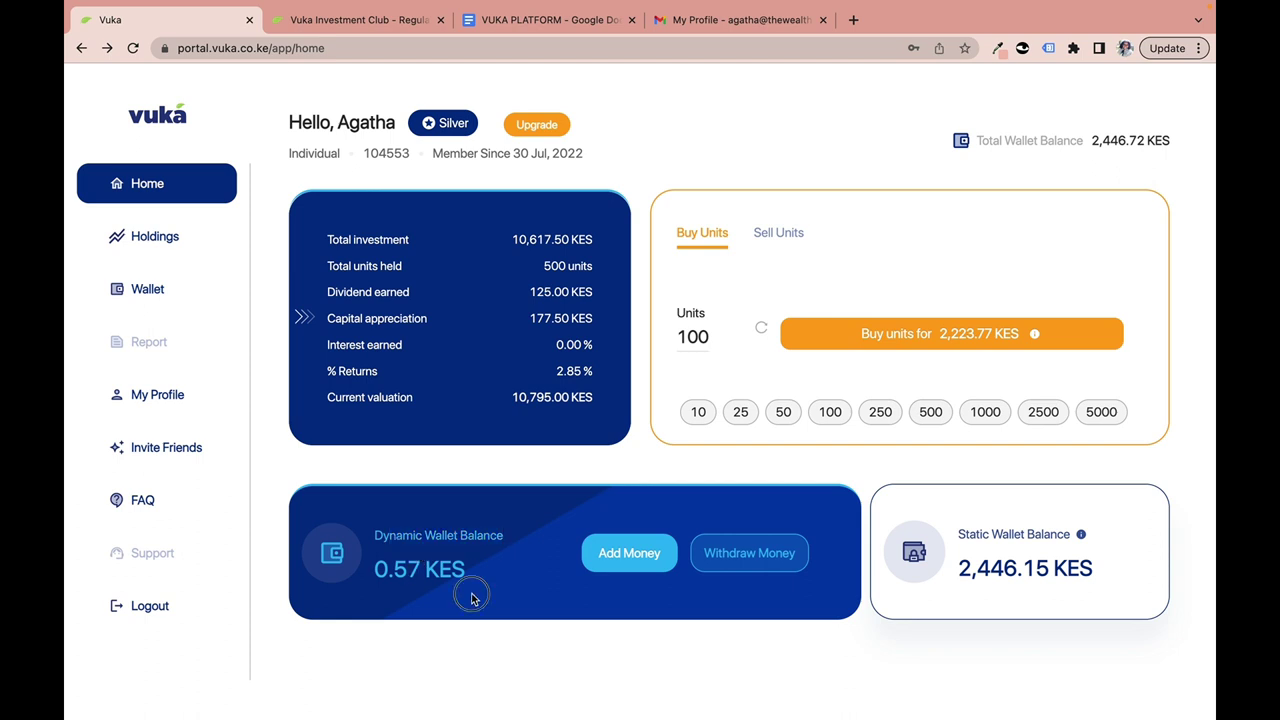
{"action": "left_click_drag", "start_coordinate": [953, 538], "coordinate": [1064, 536]}
{"action": "left_click", "coordinate": [893, 336]}
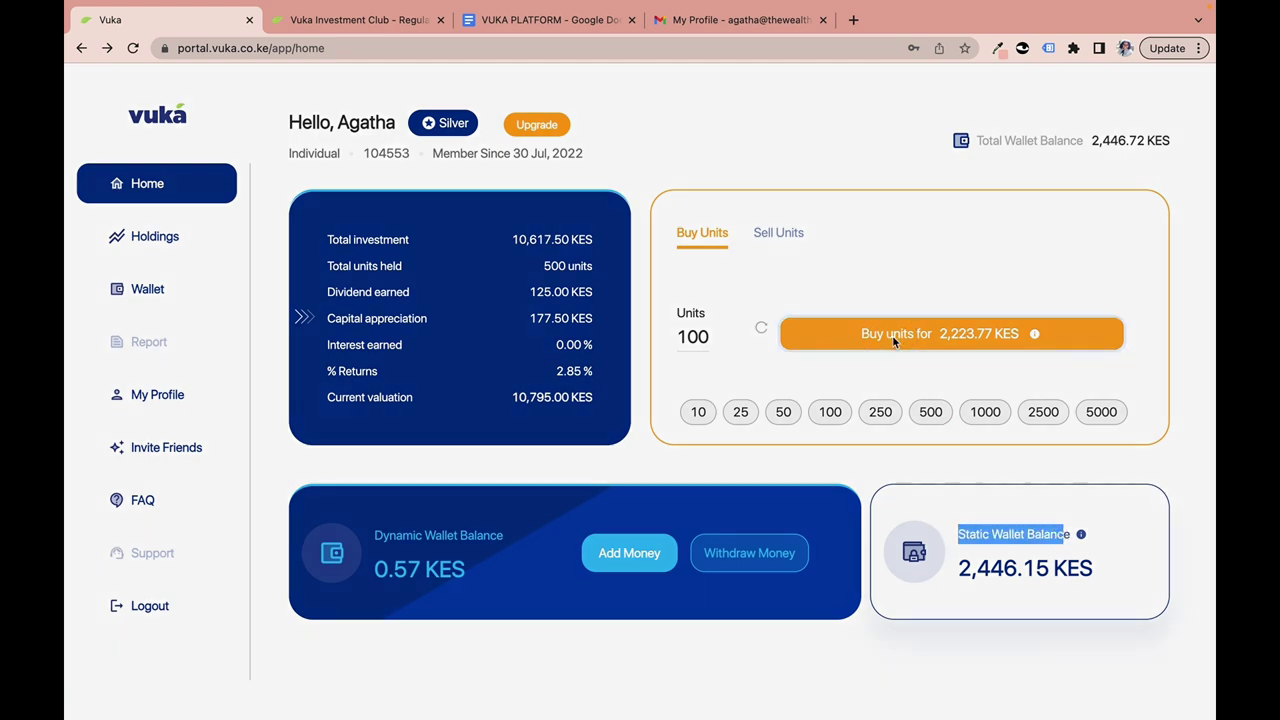
View the bank-transfer payment details, then the M-Pesa app instructions, and close the 100-unit confirmation.
{"action": "scroll", "coordinate": [501, 360], "scroll_direction": "down", "scroll_amount": 3}
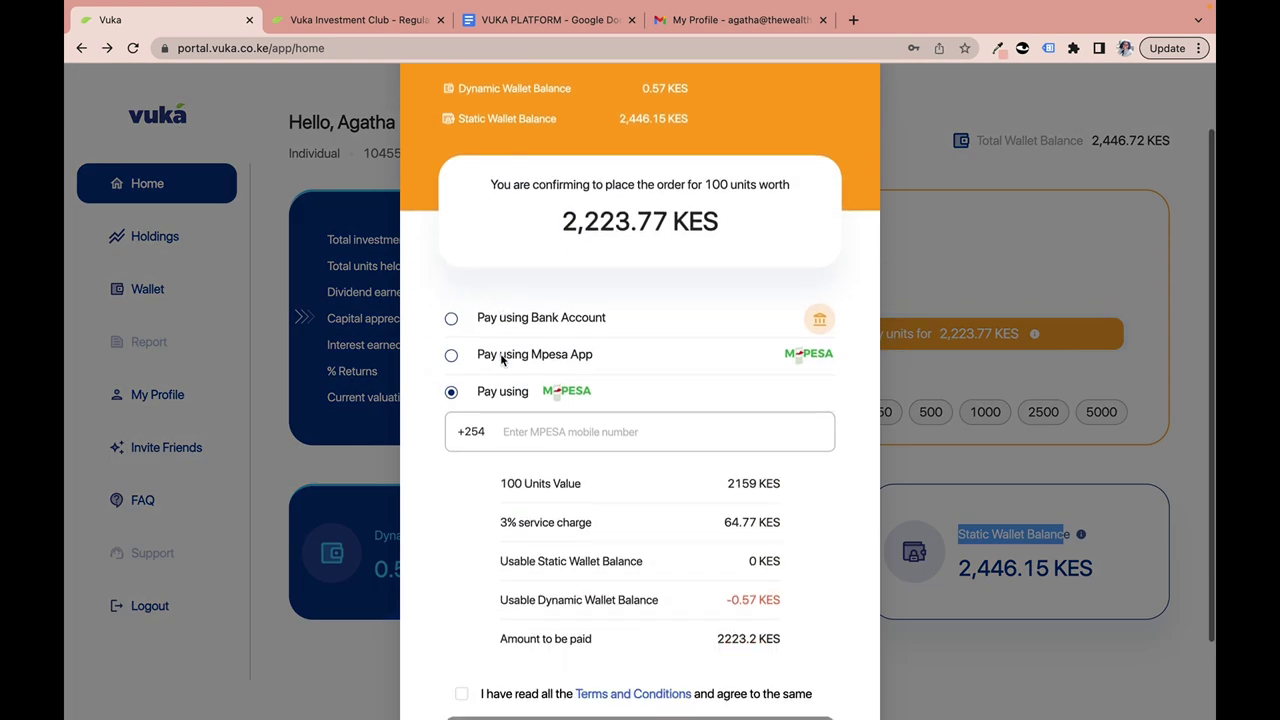
{"action": "left_click", "coordinate": [451, 285]}
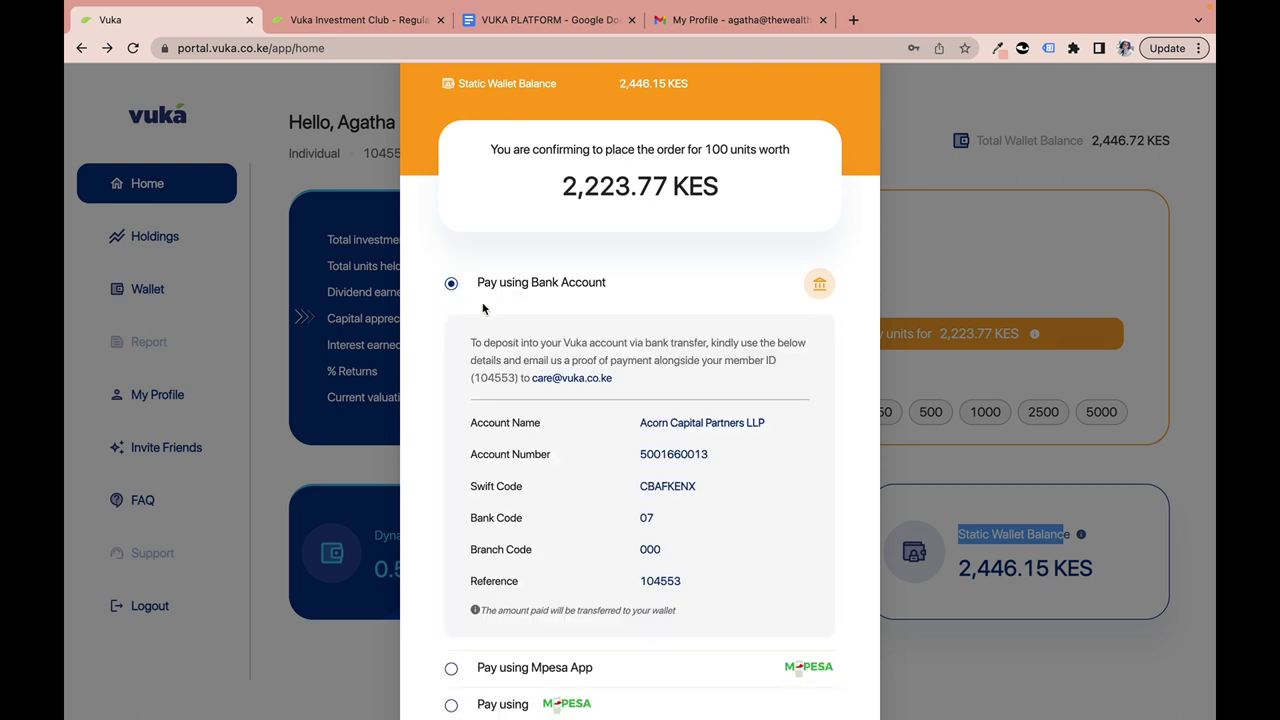
{"action": "scroll", "coordinate": [554, 422], "scroll_direction": "down", "scroll_amount": 3}
{"action": "scroll", "coordinate": [554, 429], "scroll_direction": "down", "scroll_amount": 3}
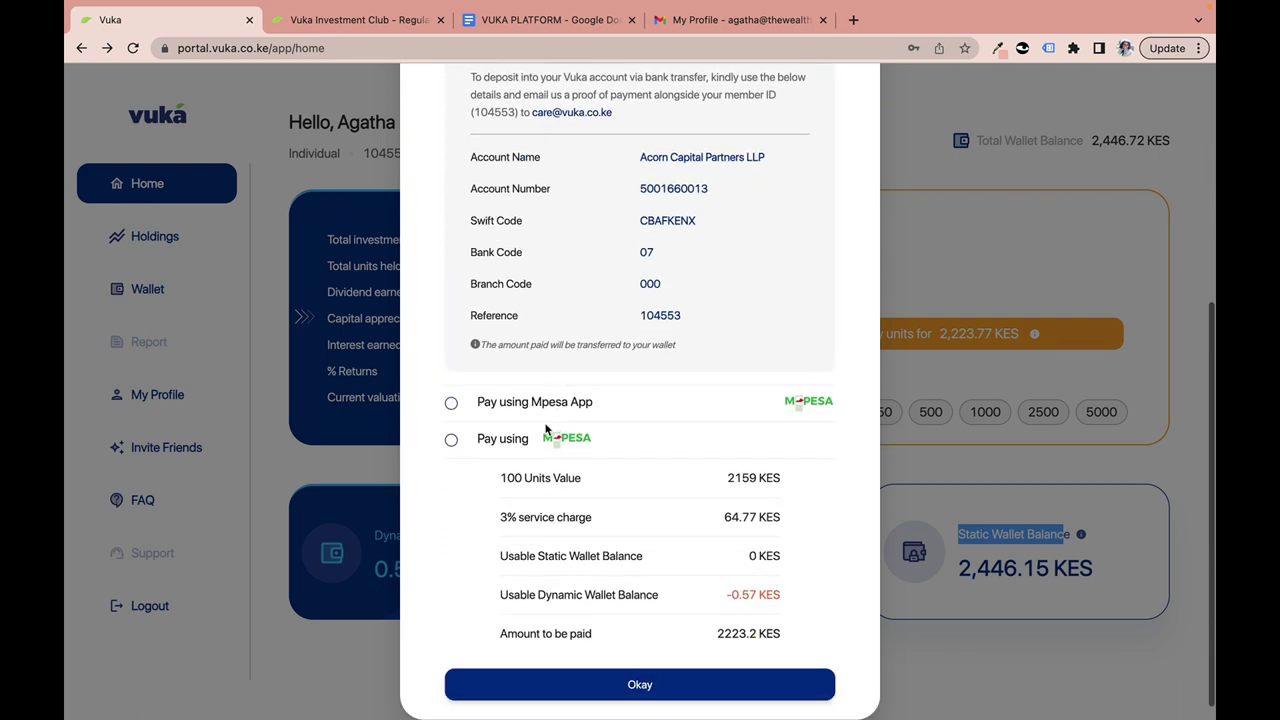
{"action": "left_click", "coordinate": [451, 407]}
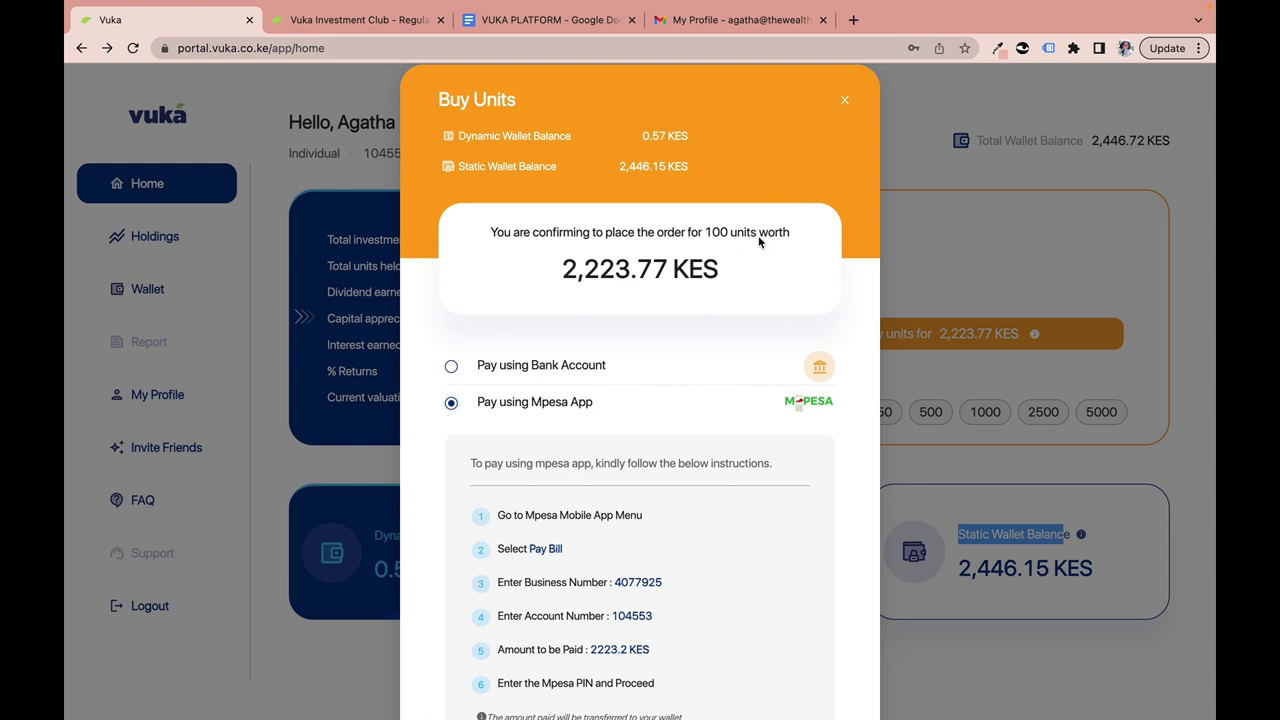
{"action": "left_click", "coordinate": [844, 104]}
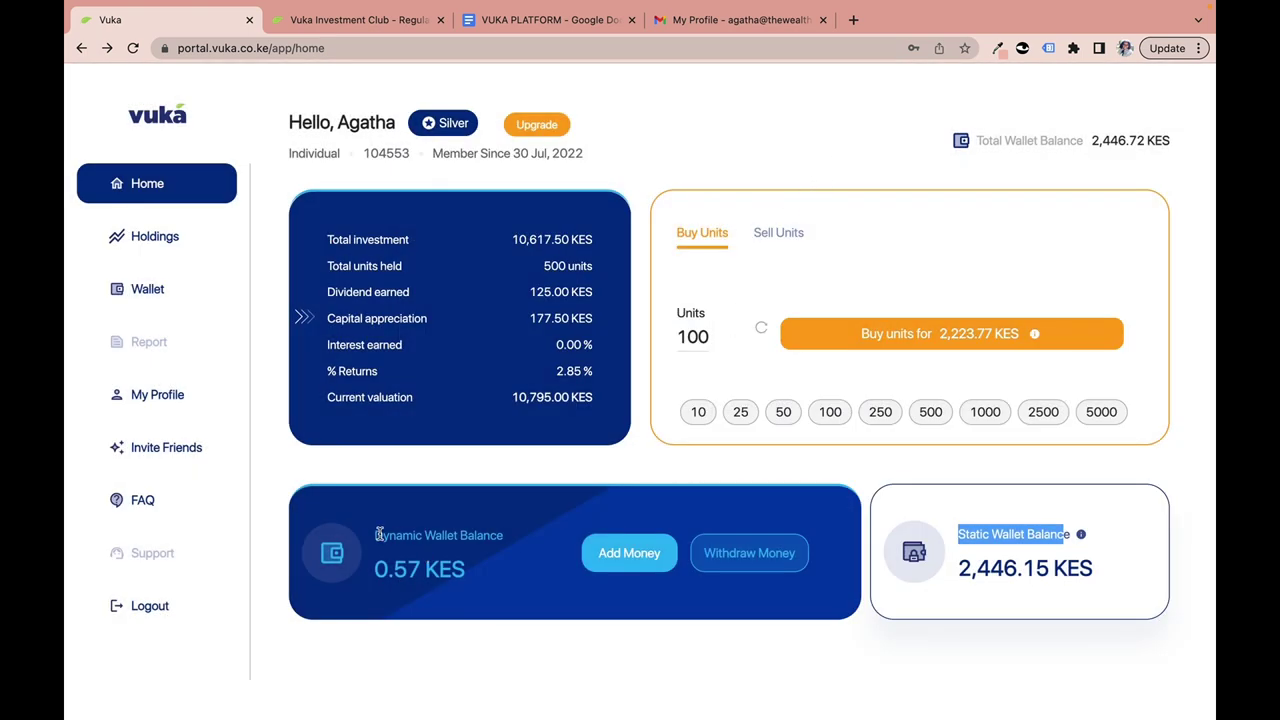
Point out the Dynamic Wallet Balance of 0.57 KES, then open and close the Add Money form.
{"action": "left_click_drag", "start_coordinate": [373, 535], "coordinate": [516, 547]}
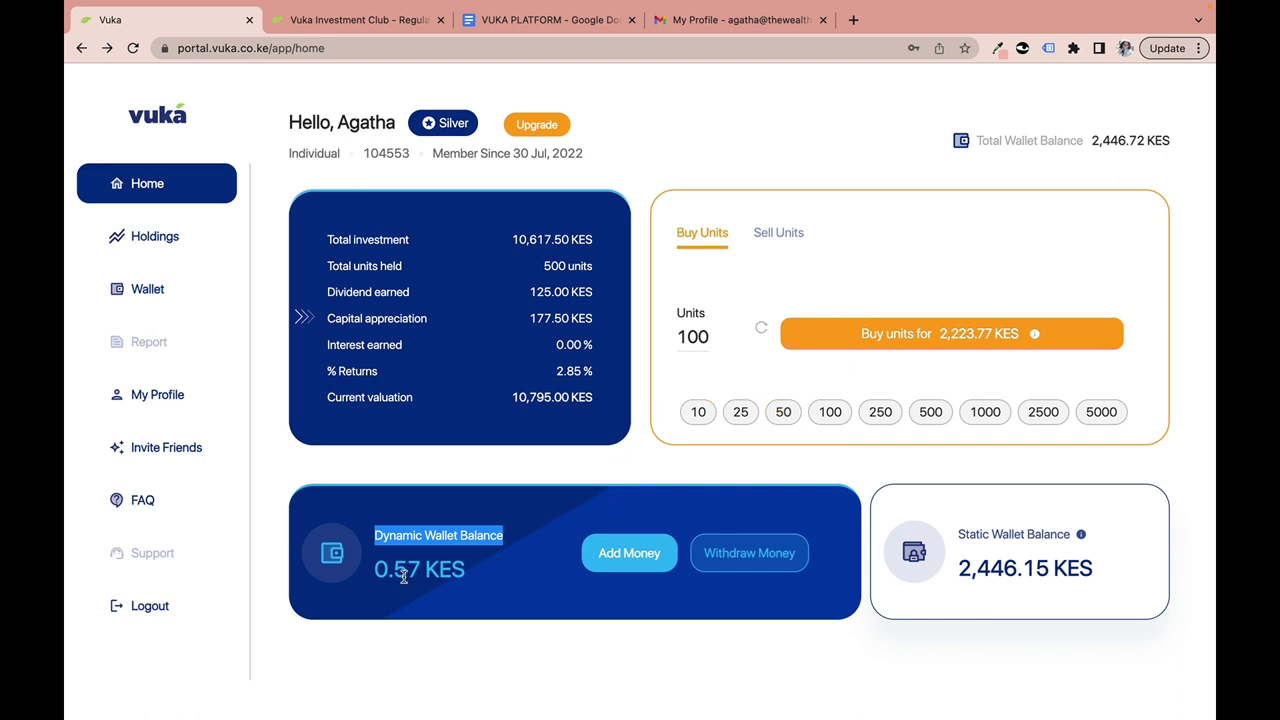
{"action": "left_click_drag", "start_coordinate": [388, 570], "coordinate": [423, 570]}
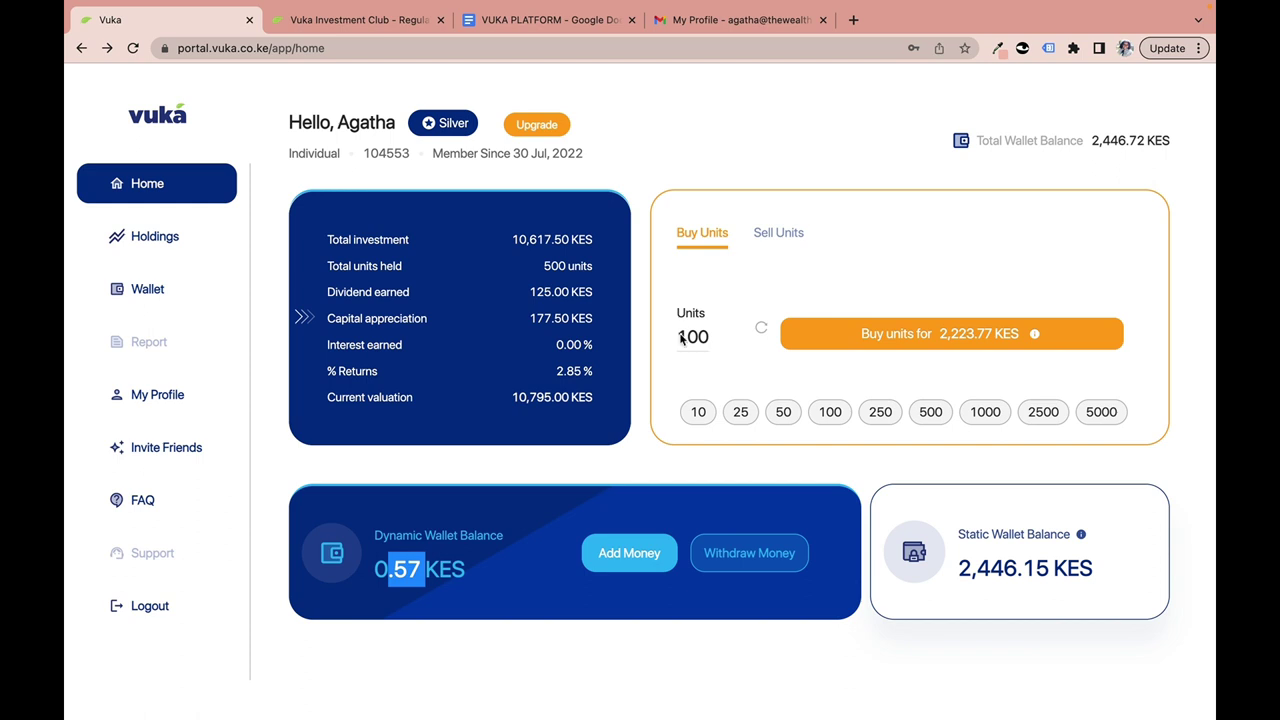
{"action": "left_click", "coordinate": [518, 590]}
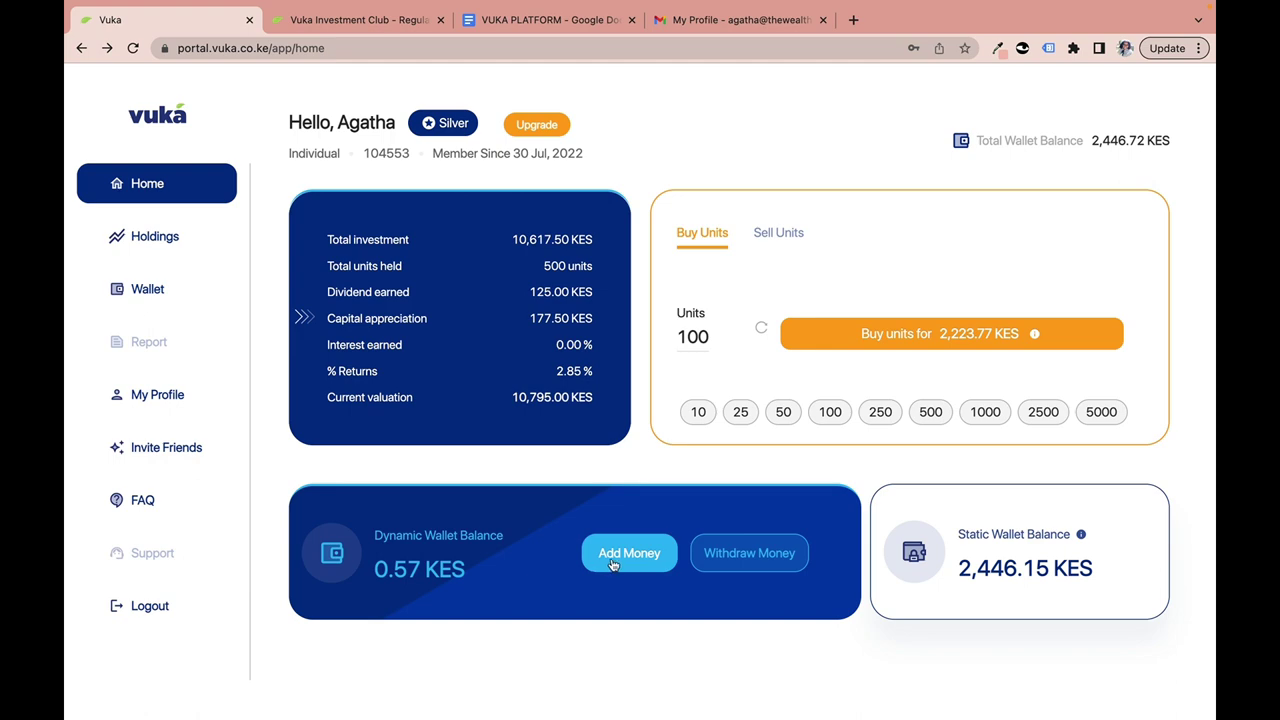
{"action": "left_click", "coordinate": [611, 561]}
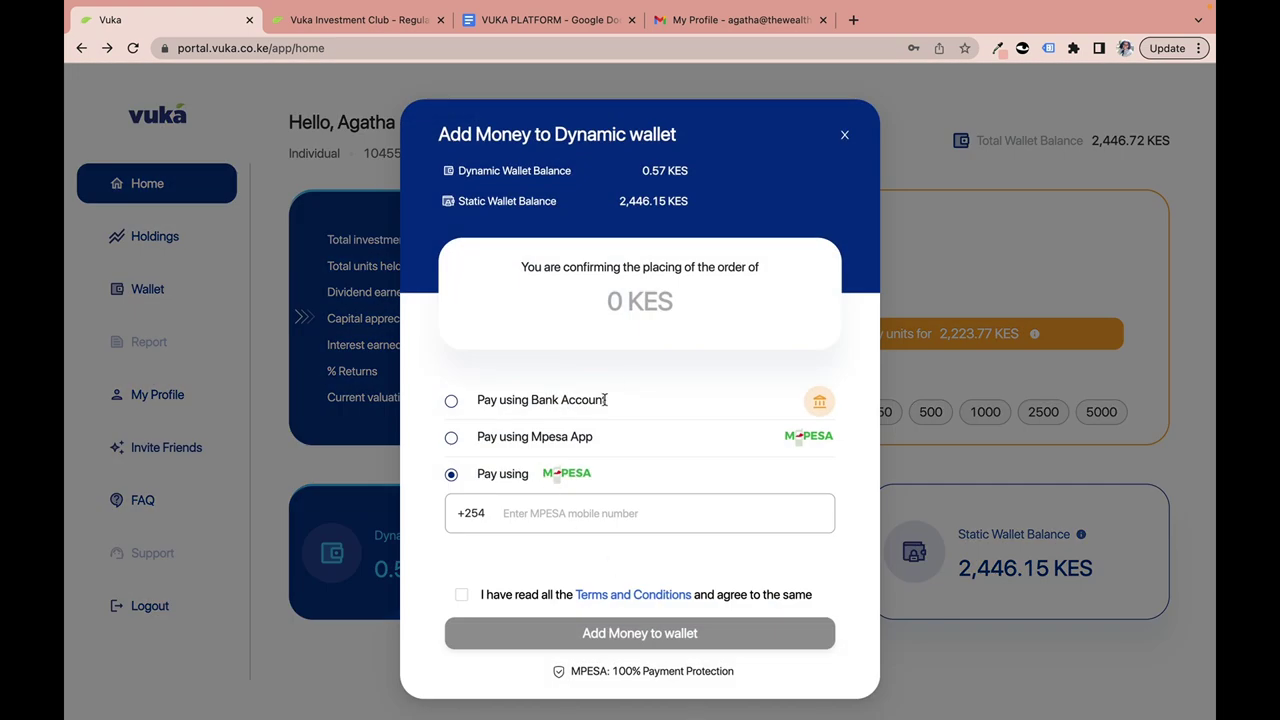
{"action": "left_click", "coordinate": [843, 135]}
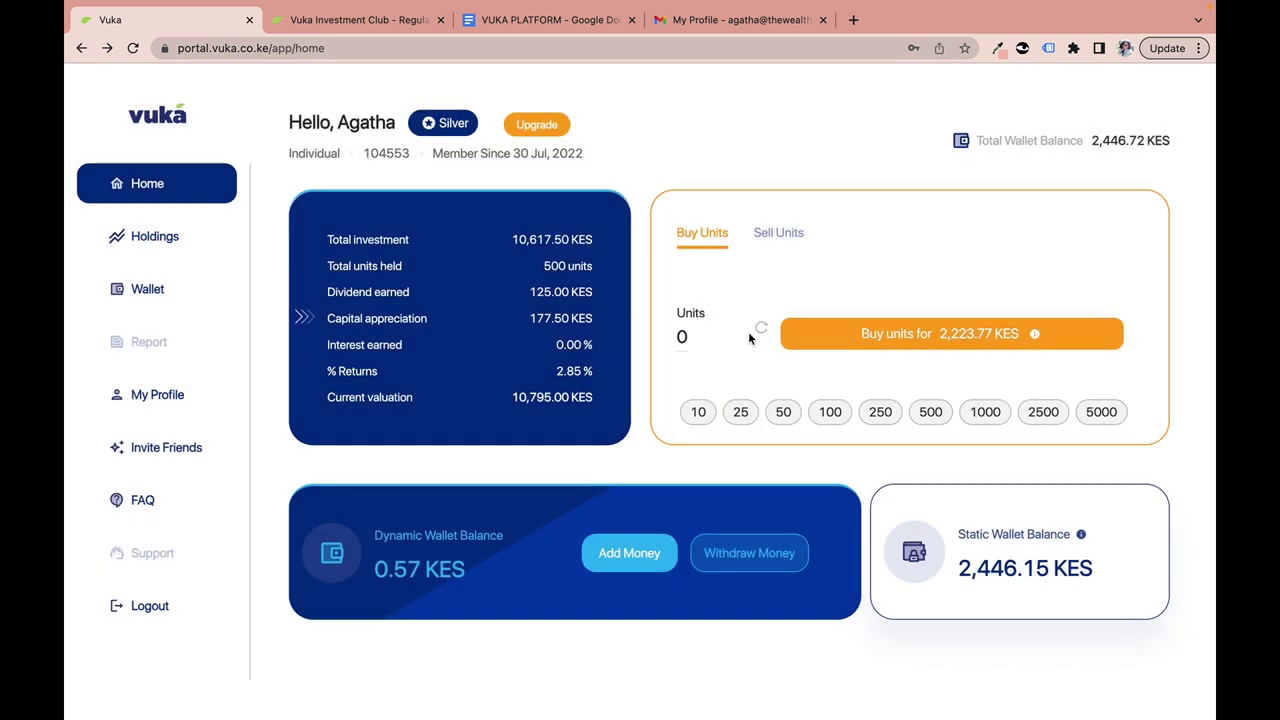
Set the order to 10 units and bring up its 222.38 KES purchase confirmation.
{"action": "left_click", "coordinate": [698, 414]}
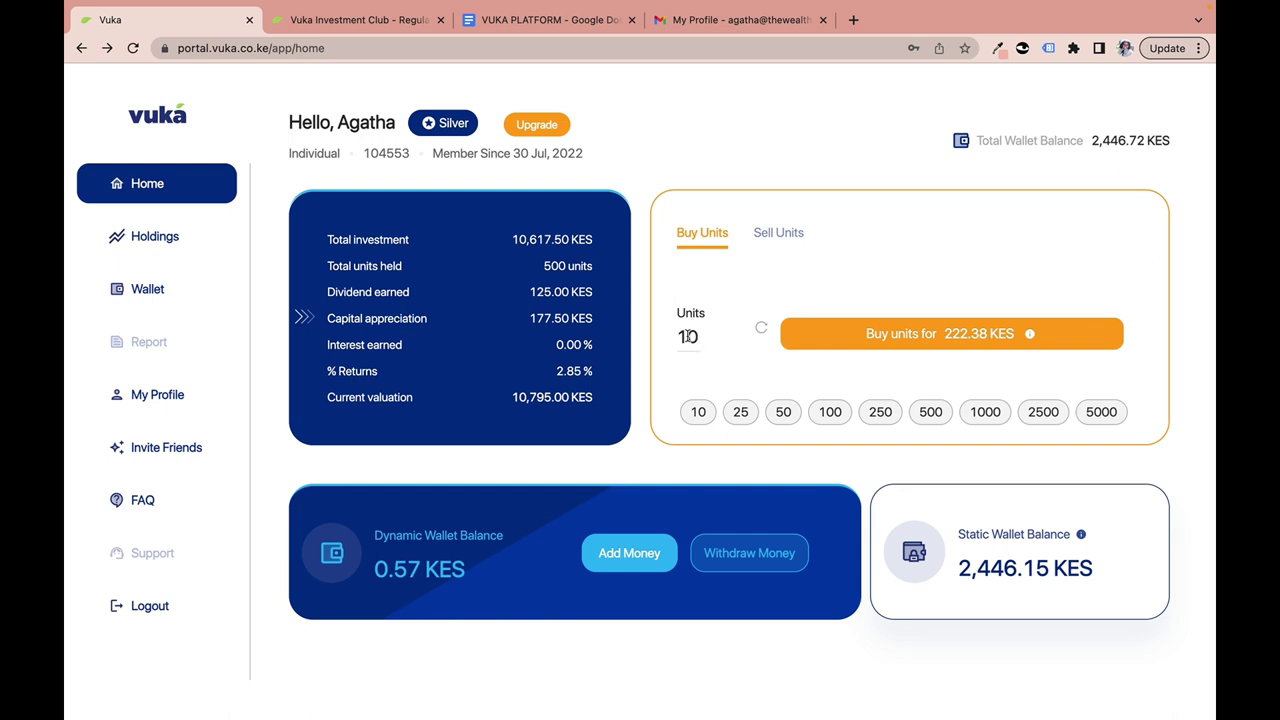
{"action": "left_click_drag", "start_coordinate": [679, 337], "coordinate": [703, 343]}
{"action": "left_click", "coordinate": [889, 373]}
{"action": "left_click", "coordinate": [884, 334]}
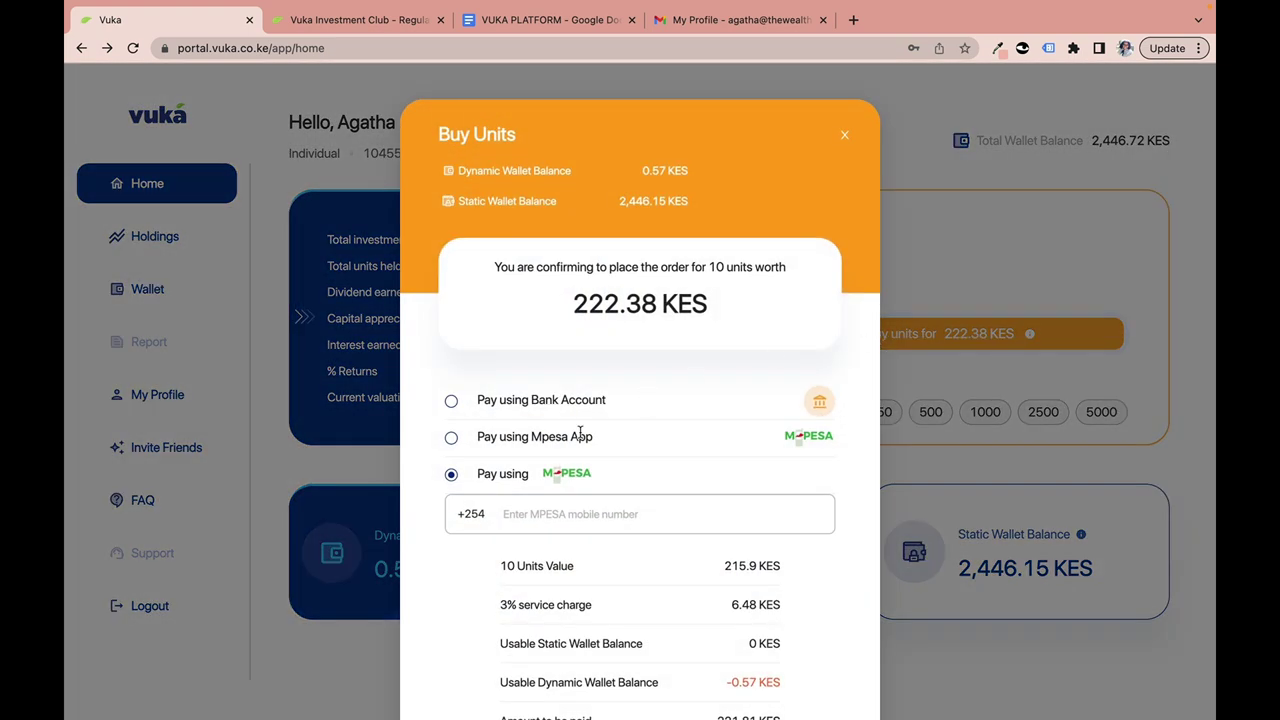
Point out the 215.9 KES unit value and 6.48 KES service charge, then close the confirmation.
{"action": "scroll", "coordinate": [600, 432], "scroll_direction": "down", "scroll_amount": 3}
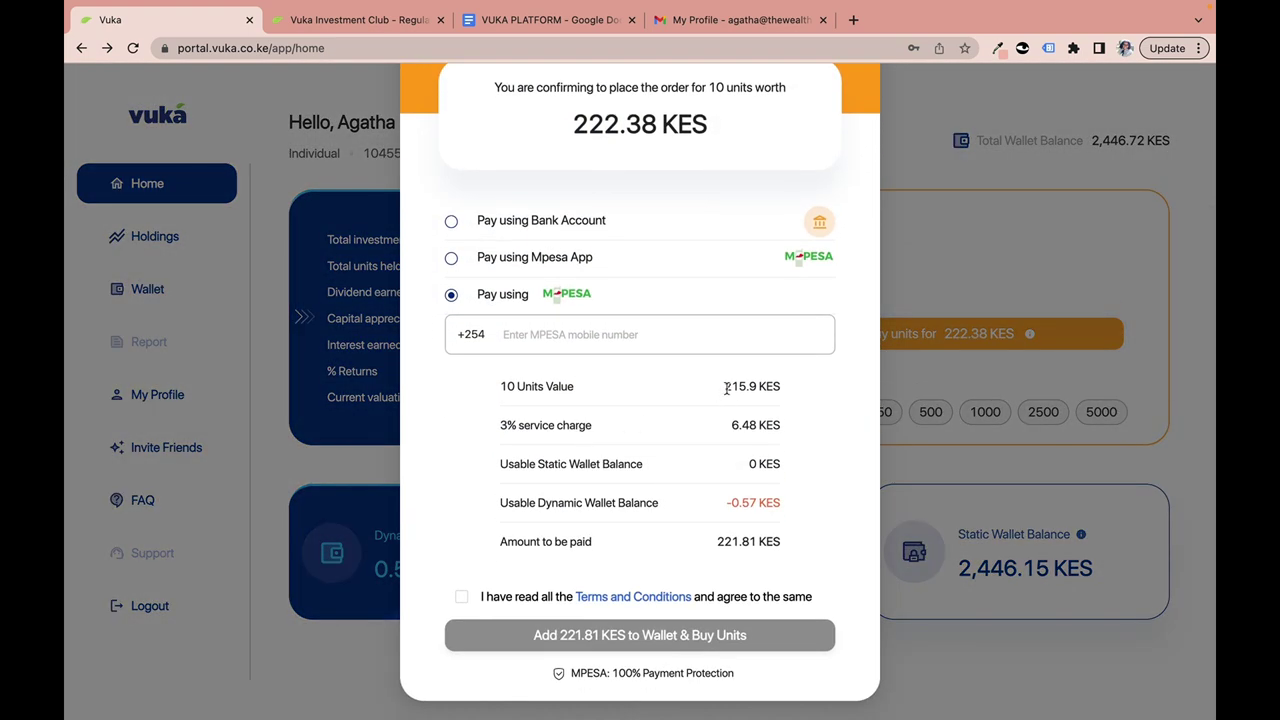
{"action": "left_click_drag", "start_coordinate": [725, 387], "coordinate": [806, 390]}
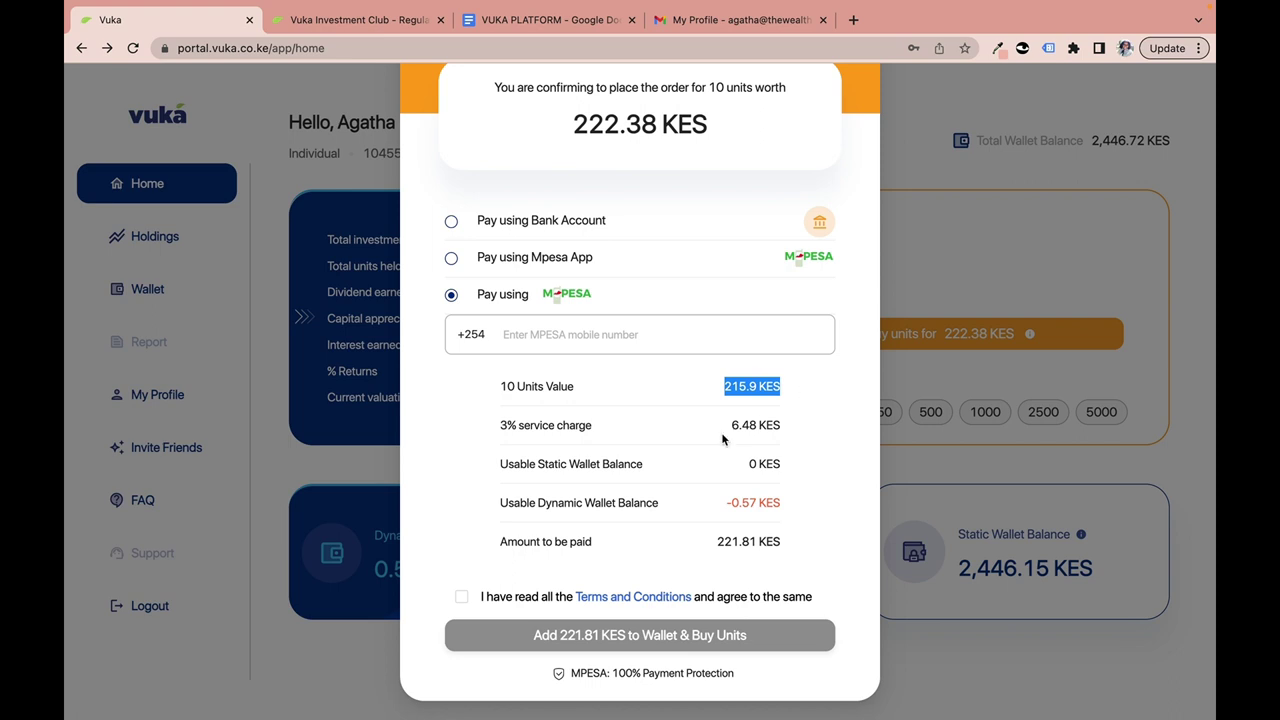
{"action": "left_click_drag", "start_coordinate": [726, 426], "coordinate": [774, 426]}
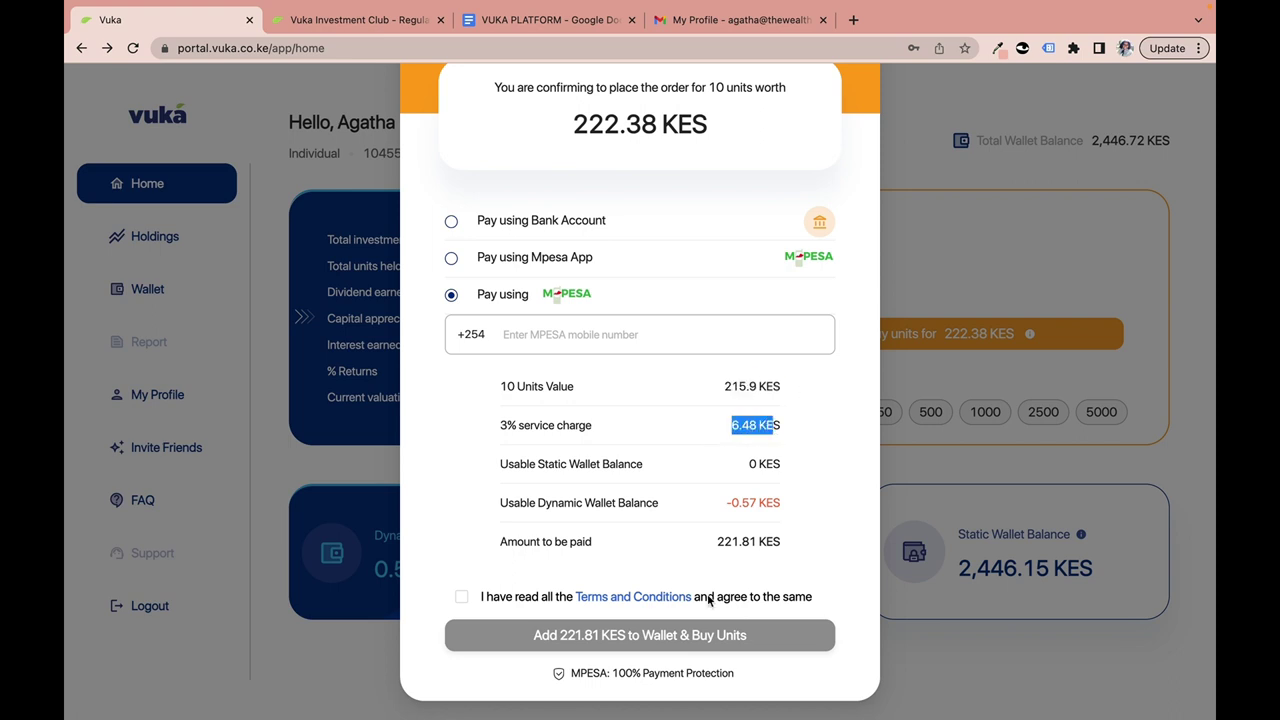
{"action": "scroll", "coordinate": [670, 521], "scroll_direction": "up", "scroll_amount": 3}
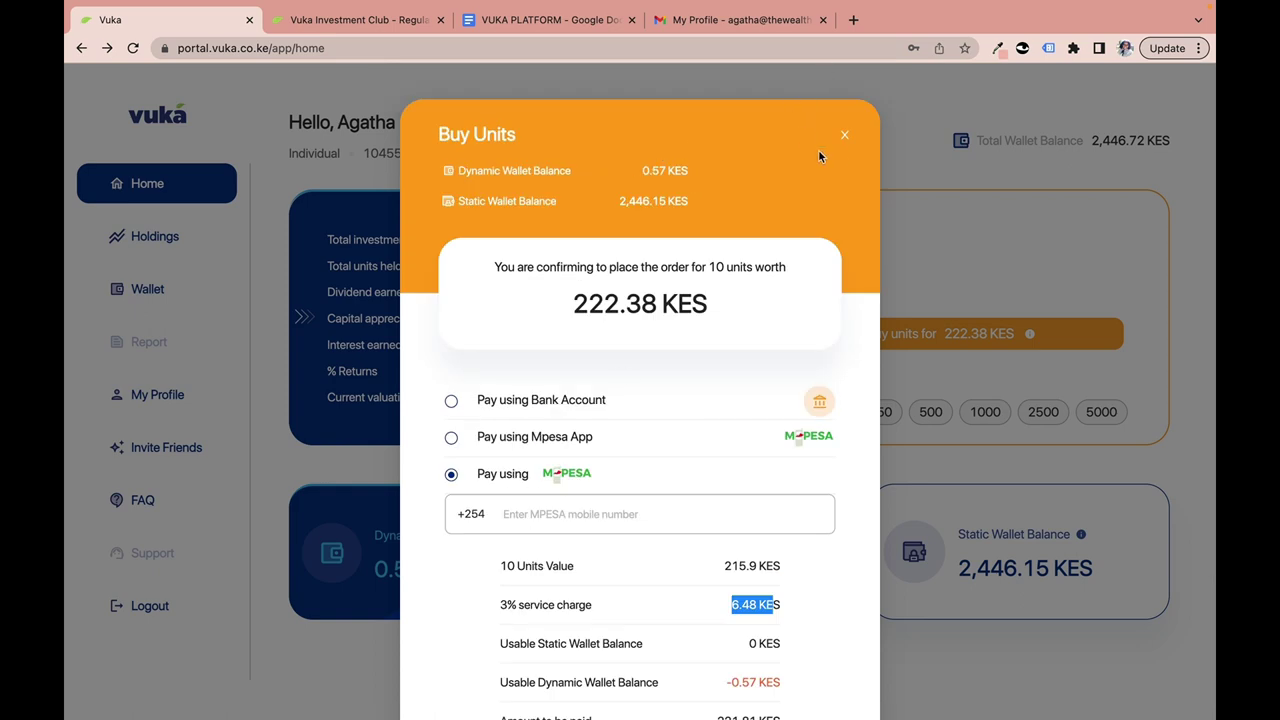
{"action": "left_click", "coordinate": [844, 134]}
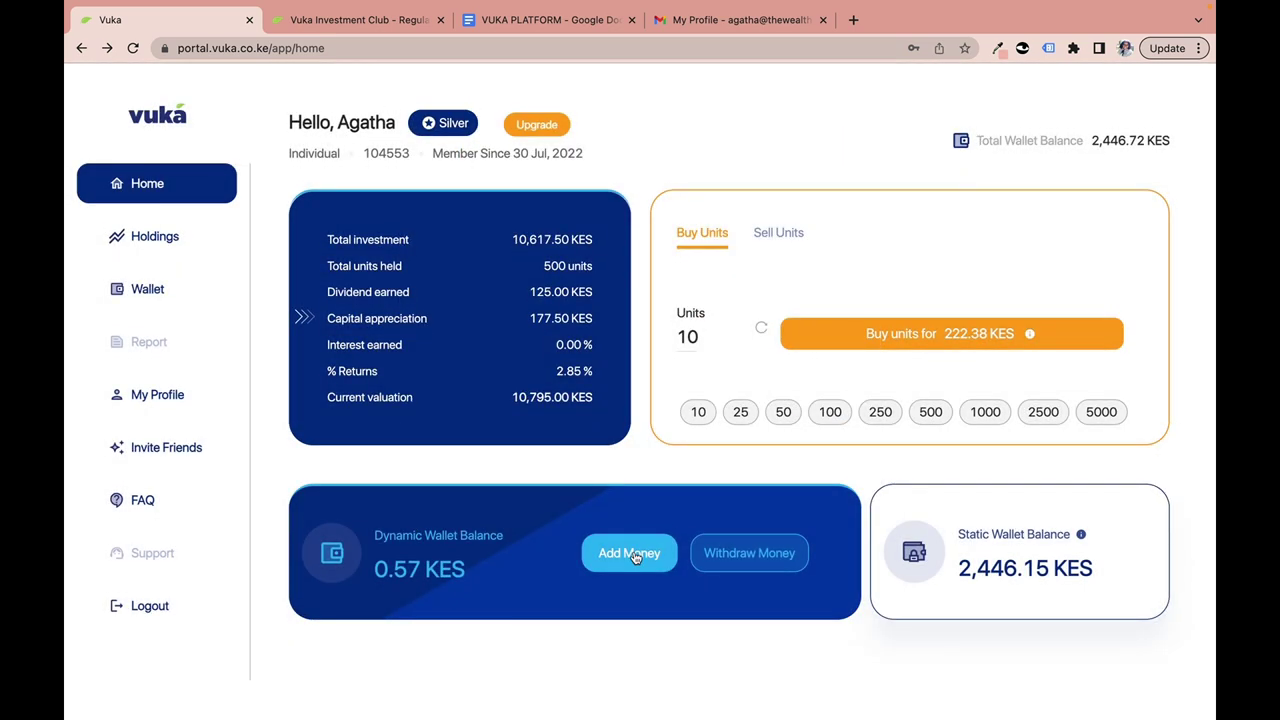
{"action": "left_click", "coordinate": [632, 555]}
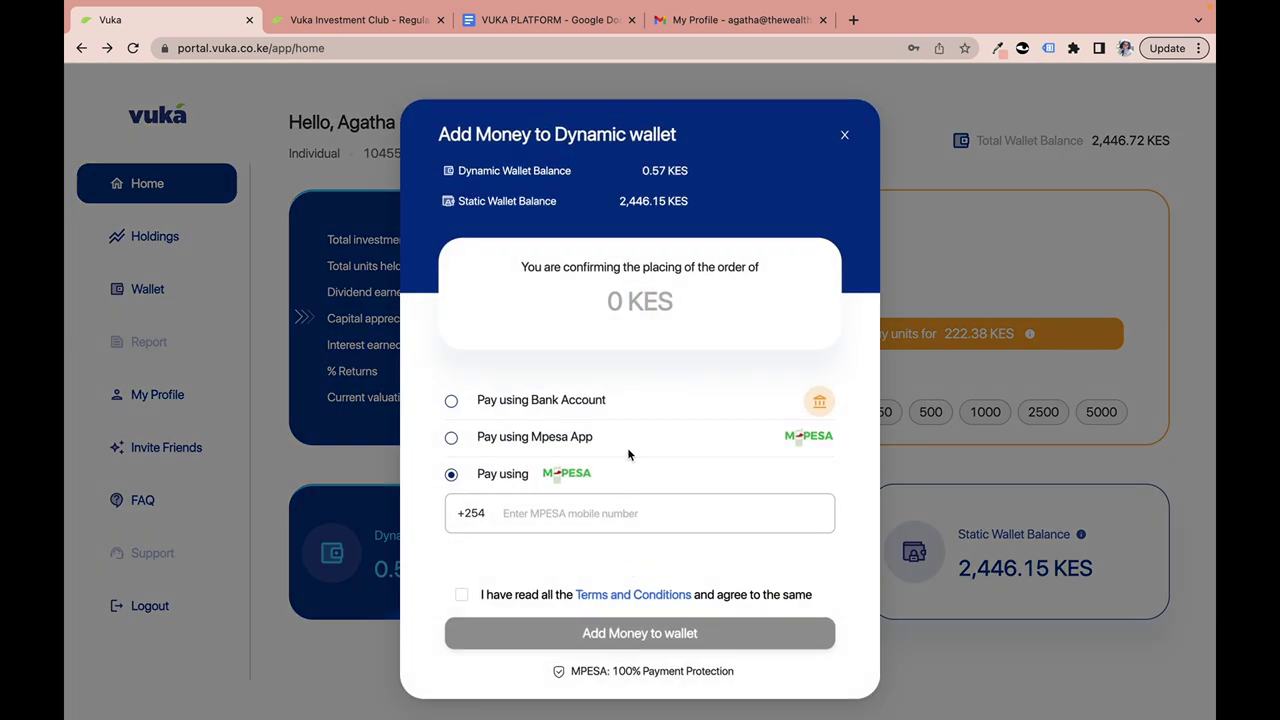
{"action": "left_click", "coordinate": [620, 308]}
{"action": "type", "text": "100 KES"}
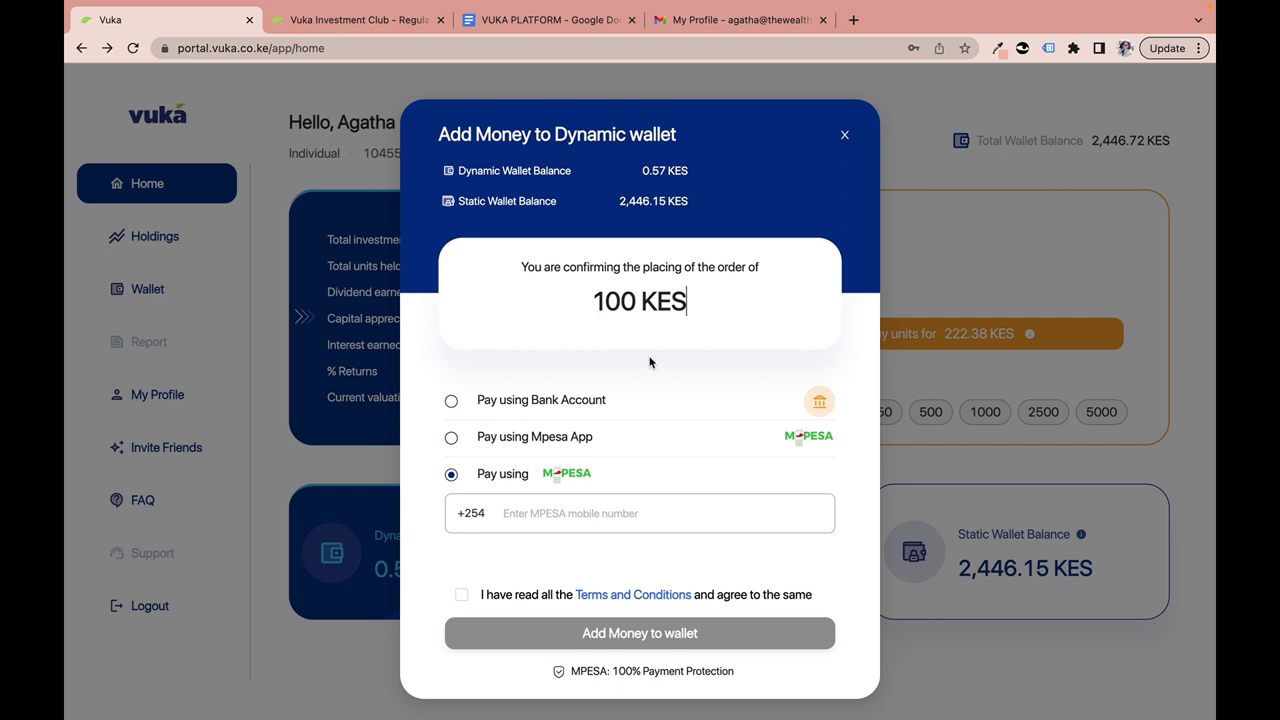
{"action": "key", "text": "BackSpace"}
{"action": "key", "text": "BackSpace"}
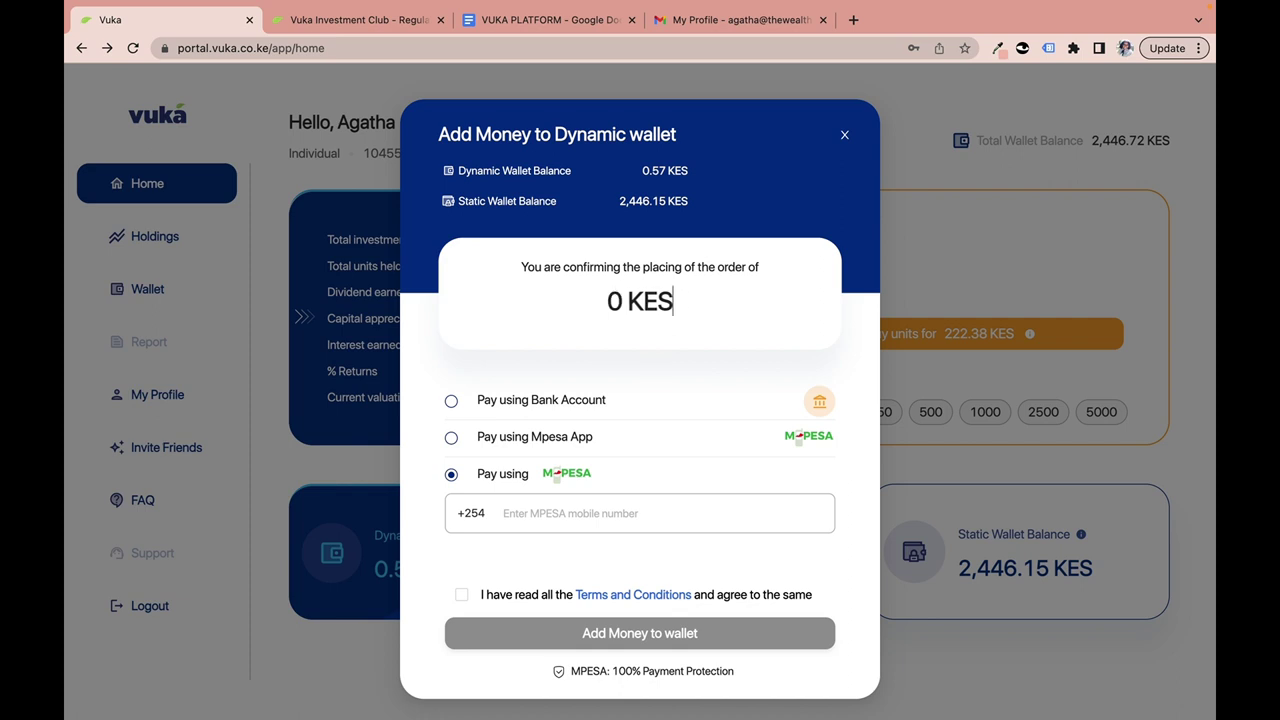
{"action": "type", "text": "100000"}
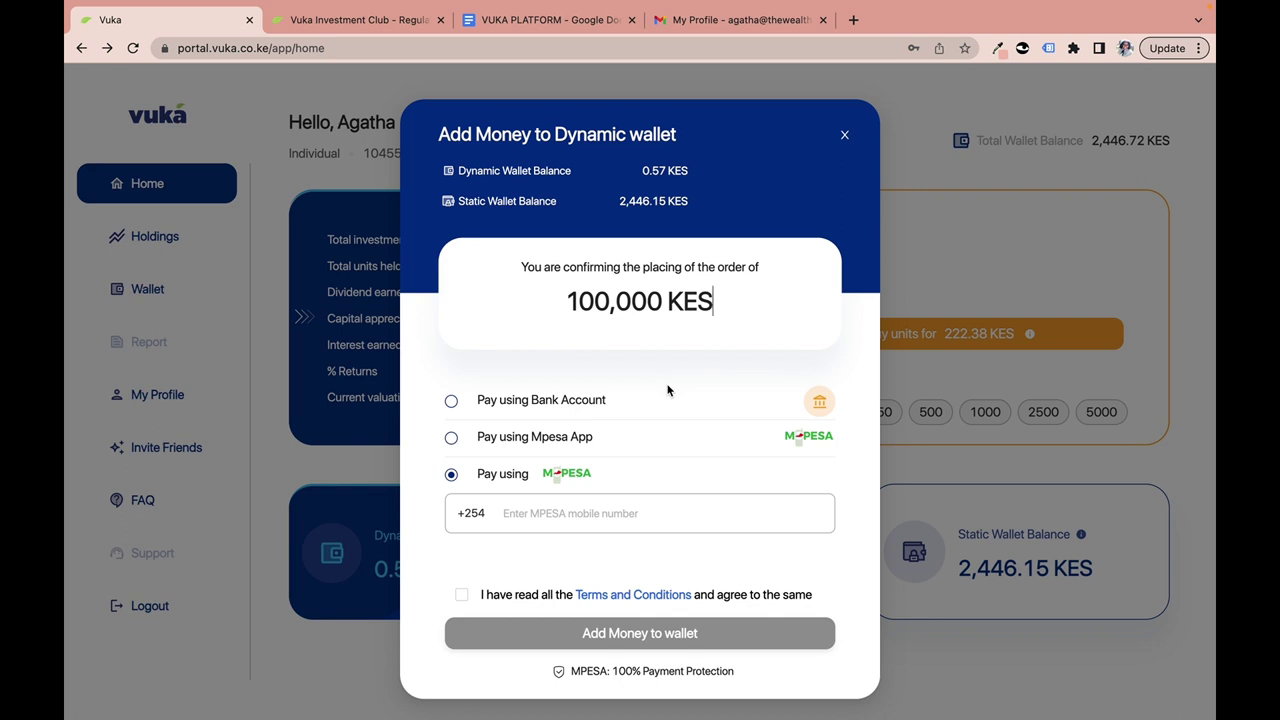
{"action": "left_click", "coordinate": [845, 137]}
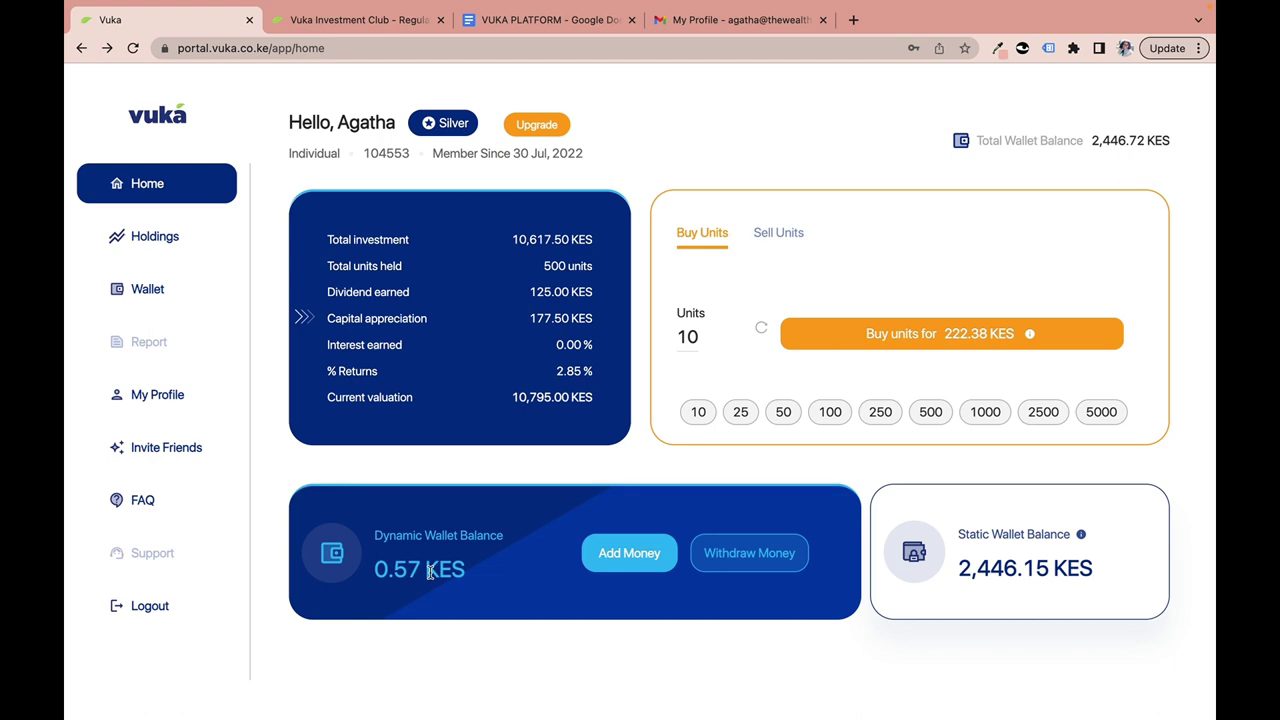
{"action": "left_click", "coordinate": [610, 556]}
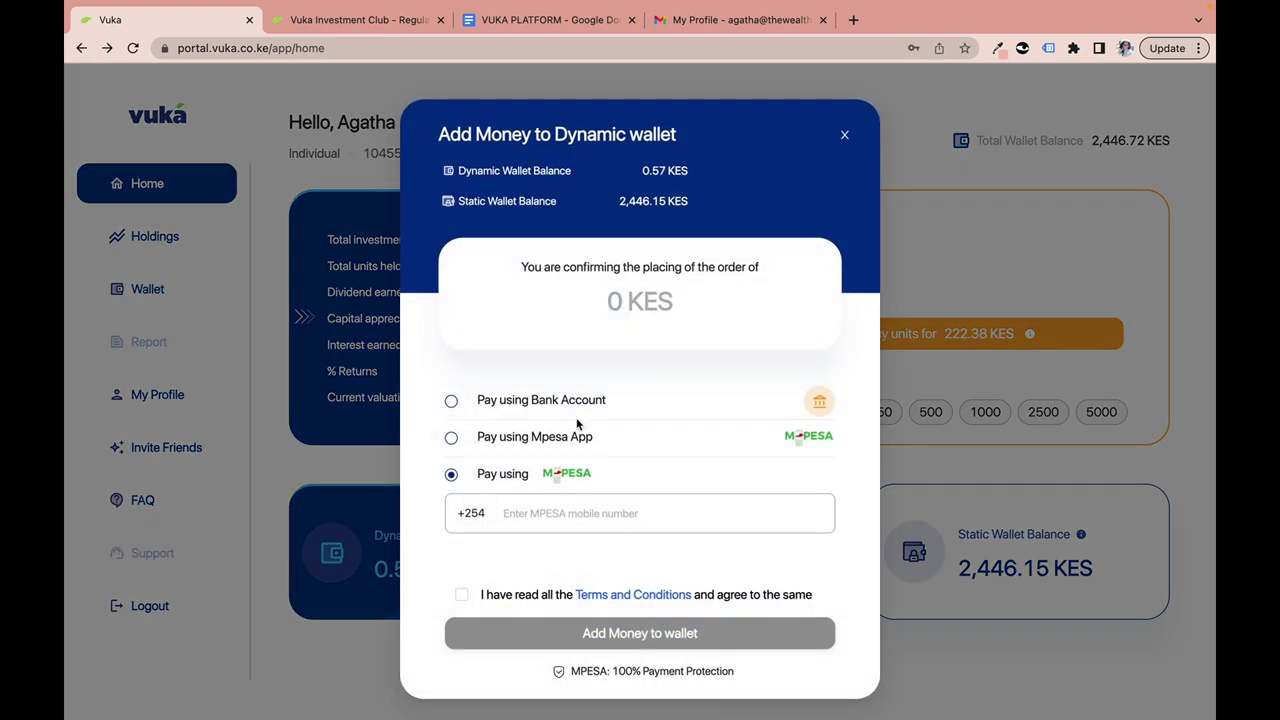
{"action": "left_click", "coordinate": [844, 137]}
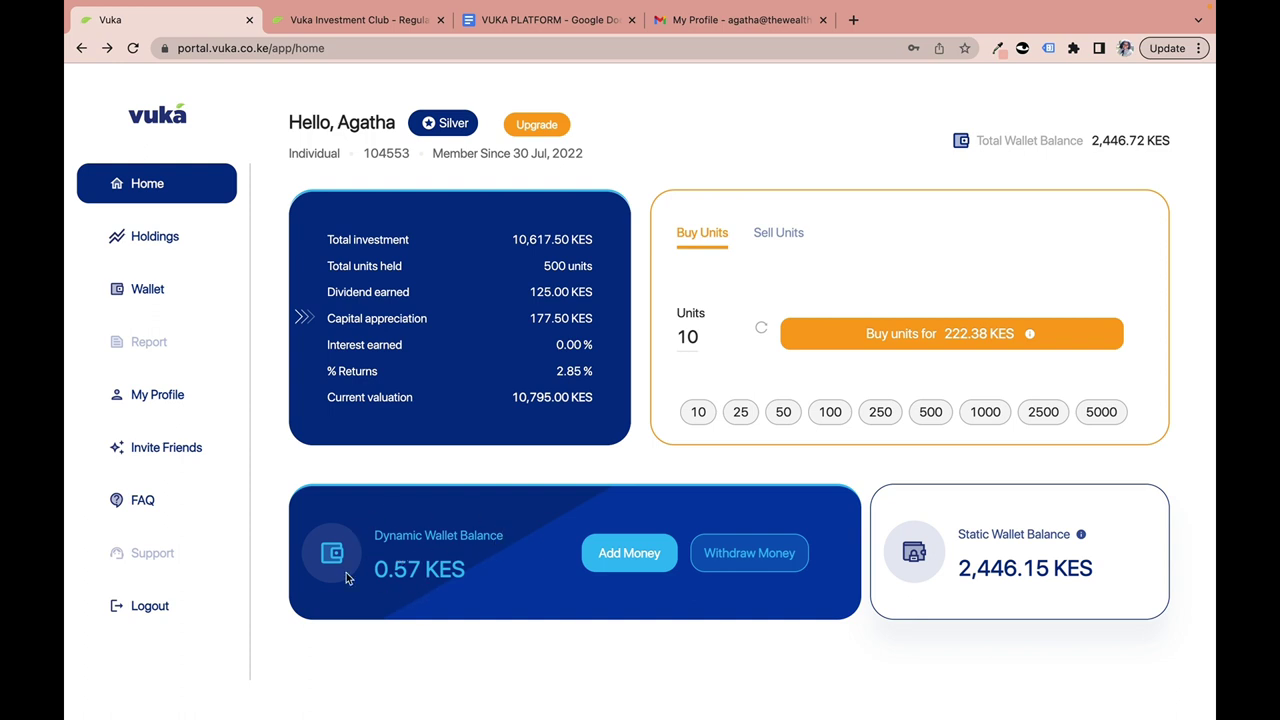
Highlight the Dynamic Wallet Balance label, then open the Withdraw from Dynamic wallet form.
{"action": "left_click_drag", "start_coordinate": [377, 537], "coordinate": [517, 550]}
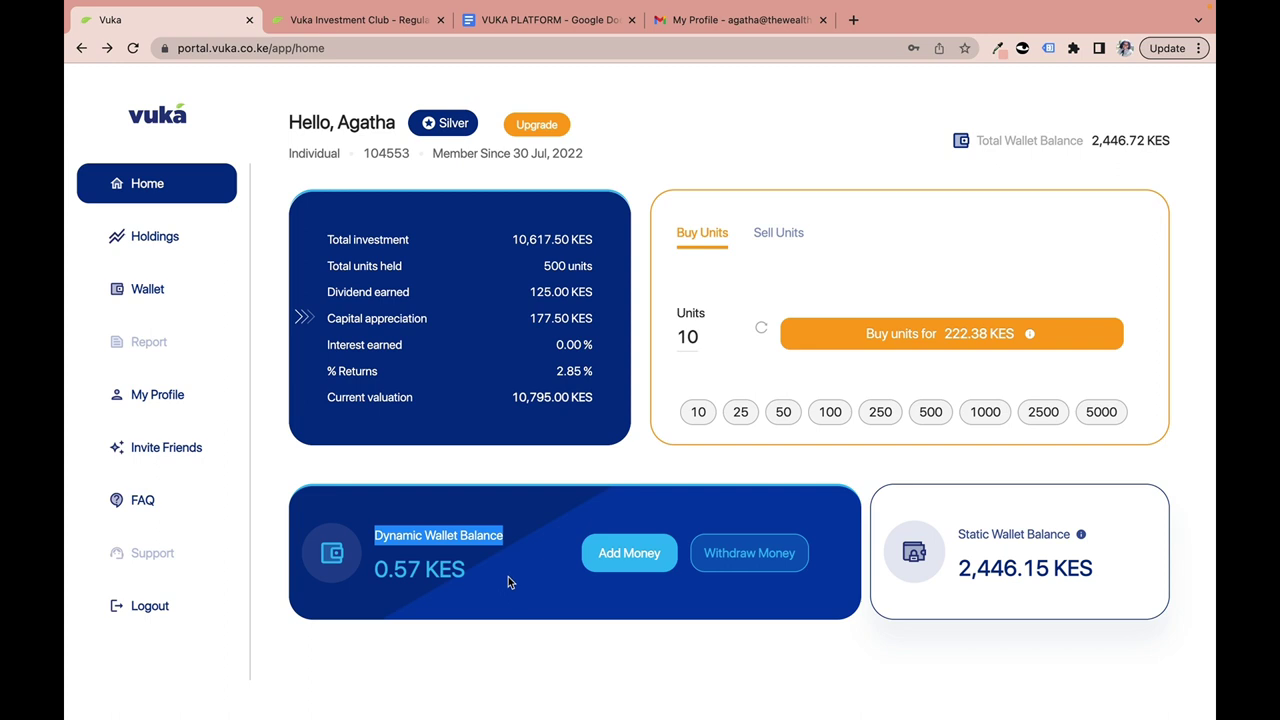
{"action": "left_click", "coordinate": [508, 577]}
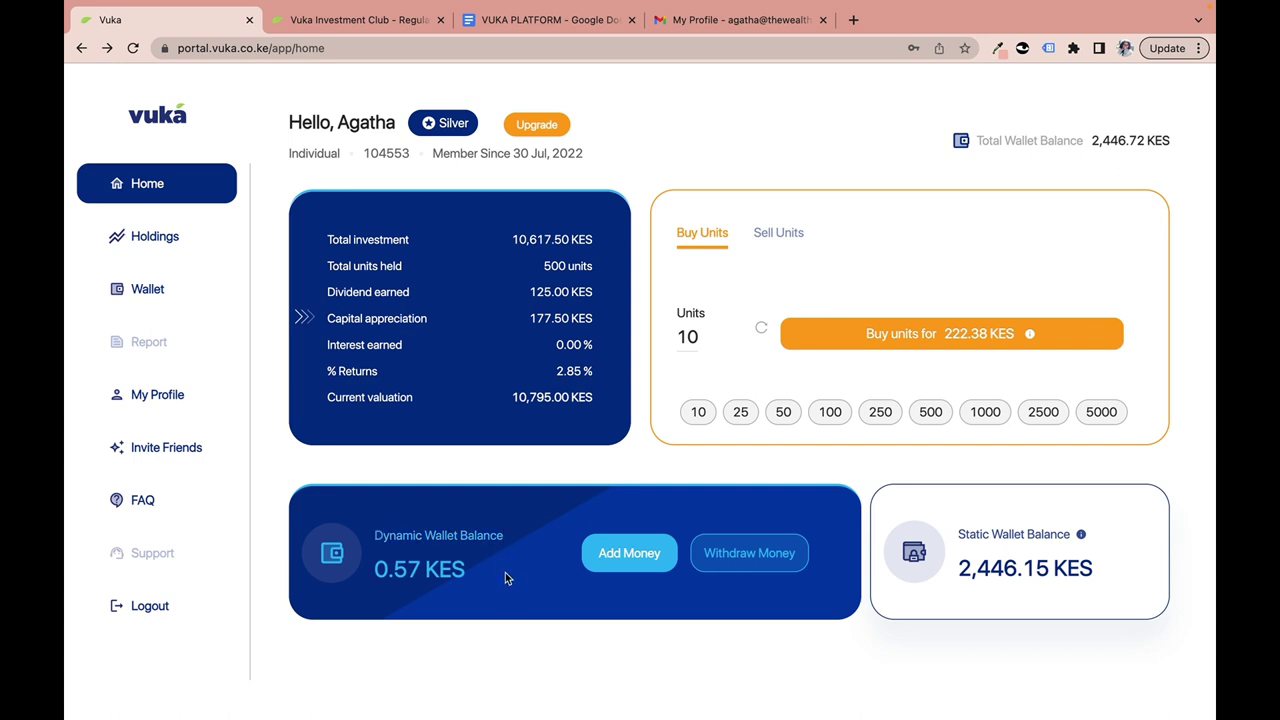
{"action": "left_click", "coordinate": [751, 556]}
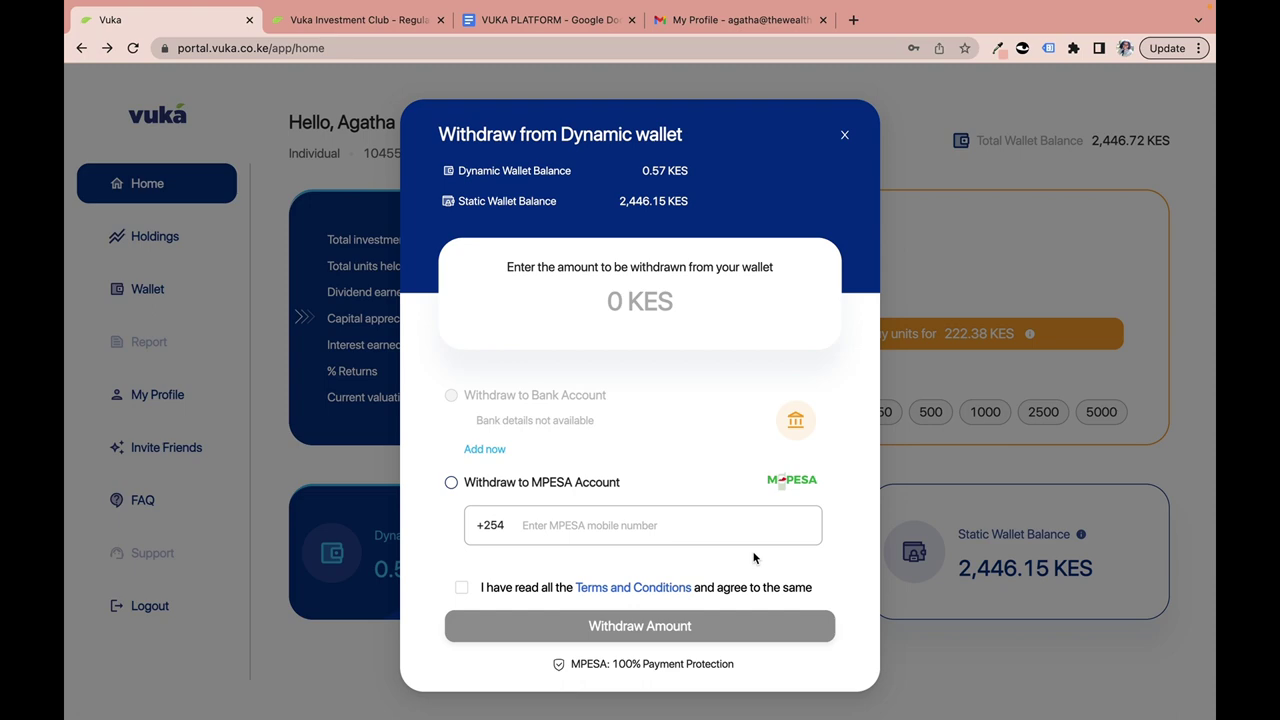
Close the withdrawal form, reopen it, and close it again.
{"action": "left_click", "coordinate": [844, 134]}
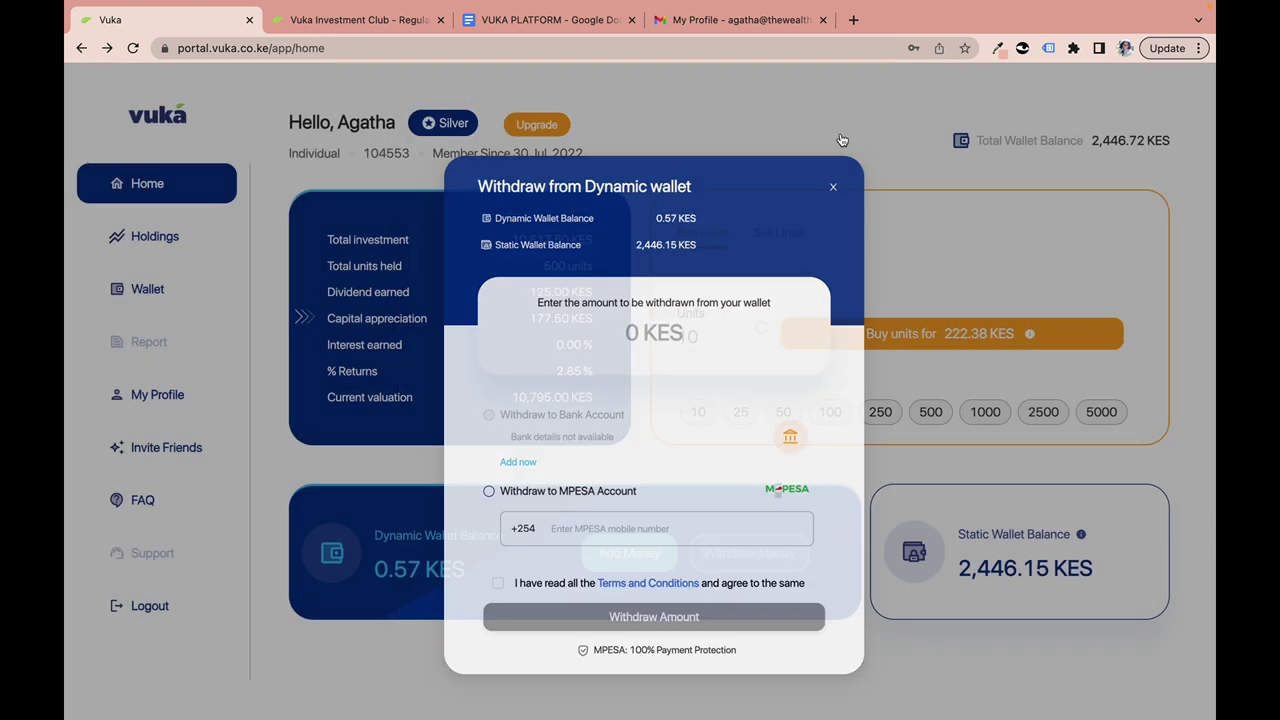
{"action": "left_click", "coordinate": [712, 553]}
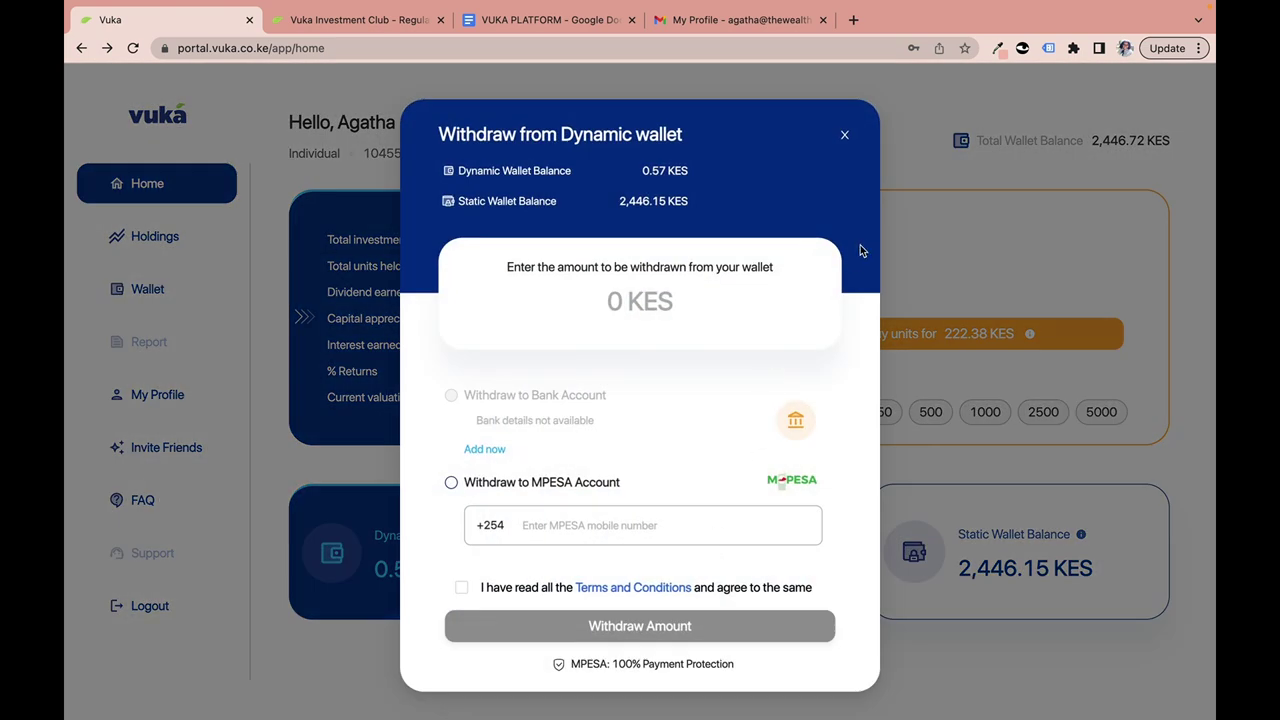
{"action": "left_click", "coordinate": [844, 134]}
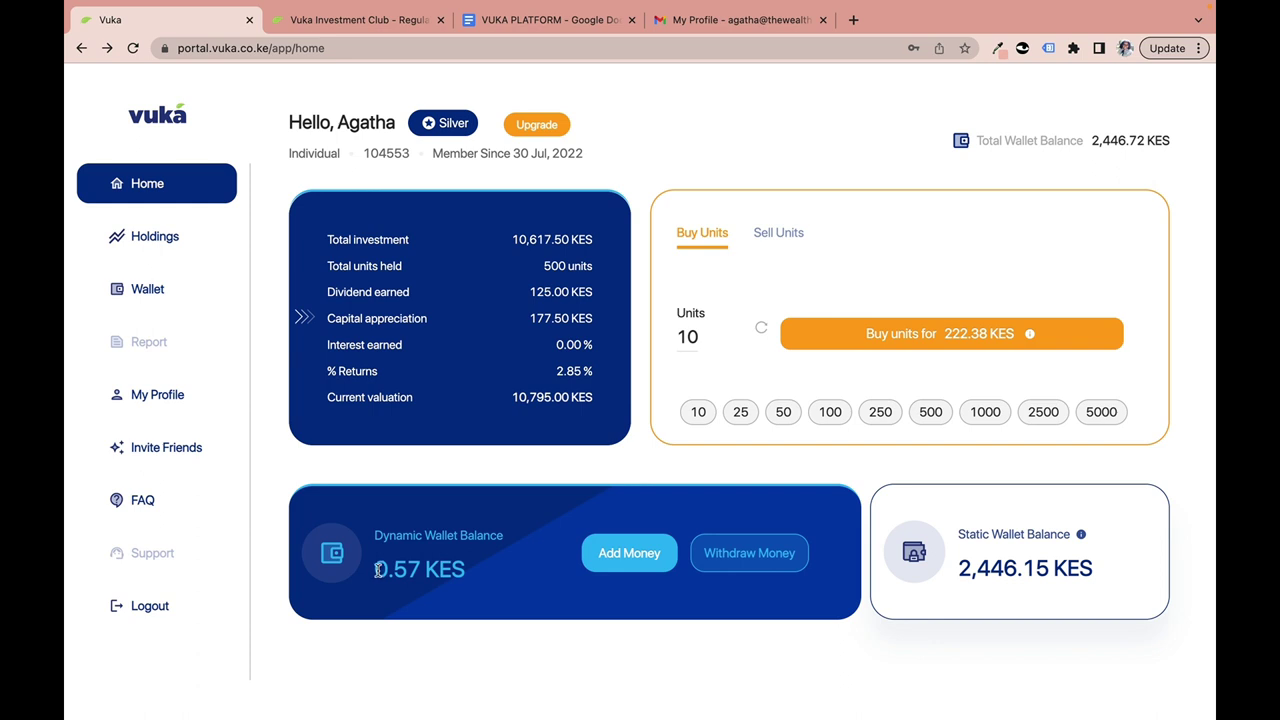
Highlight the 0.57 KES dynamic balance, then switch to the VUKA PLATFORM document.
{"action": "left_click_drag", "start_coordinate": [379, 569], "coordinate": [486, 574]}
{"action": "left_click", "coordinate": [420, 578]}
{"action": "left_click", "coordinate": [532, 21]}
Scroll the document down to the KES 10,000 example, then go to the Vuka Investment Club tab.
{"action": "scroll", "coordinate": [494, 641], "scroll_direction": "down", "scroll_amount": 7}
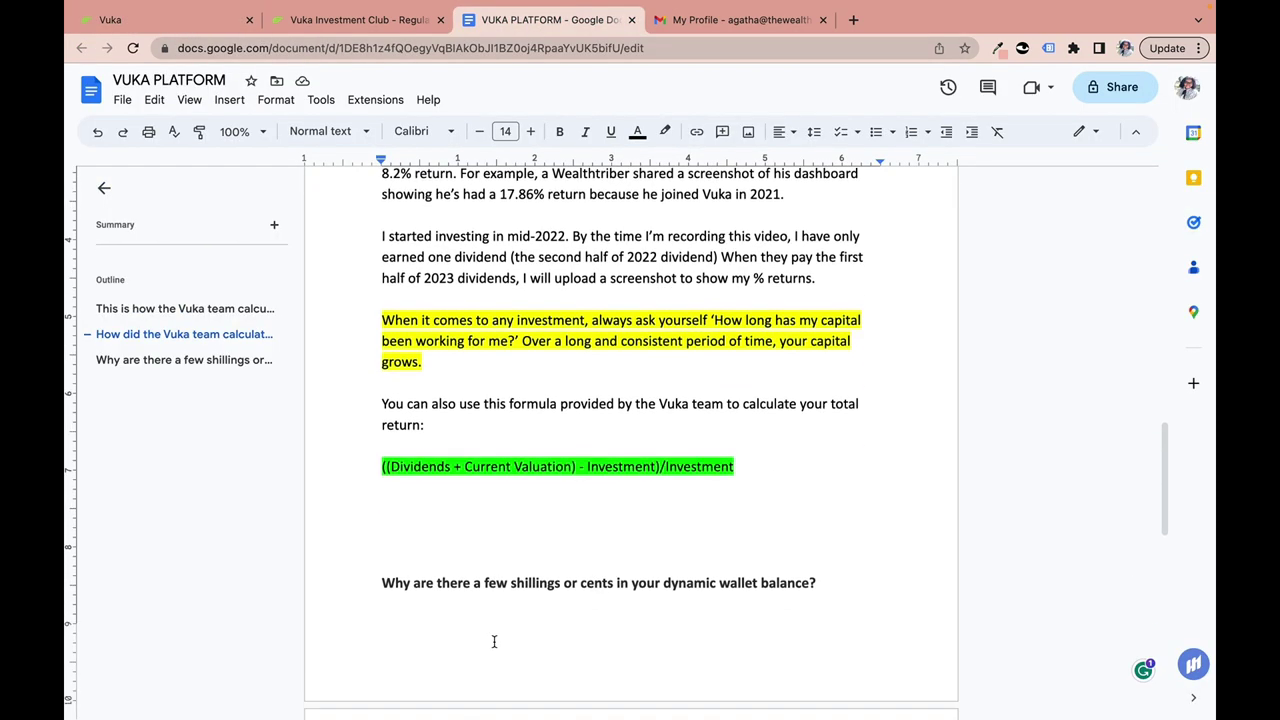
{"action": "scroll", "coordinate": [494, 641], "scroll_direction": "down", "scroll_amount": 2}
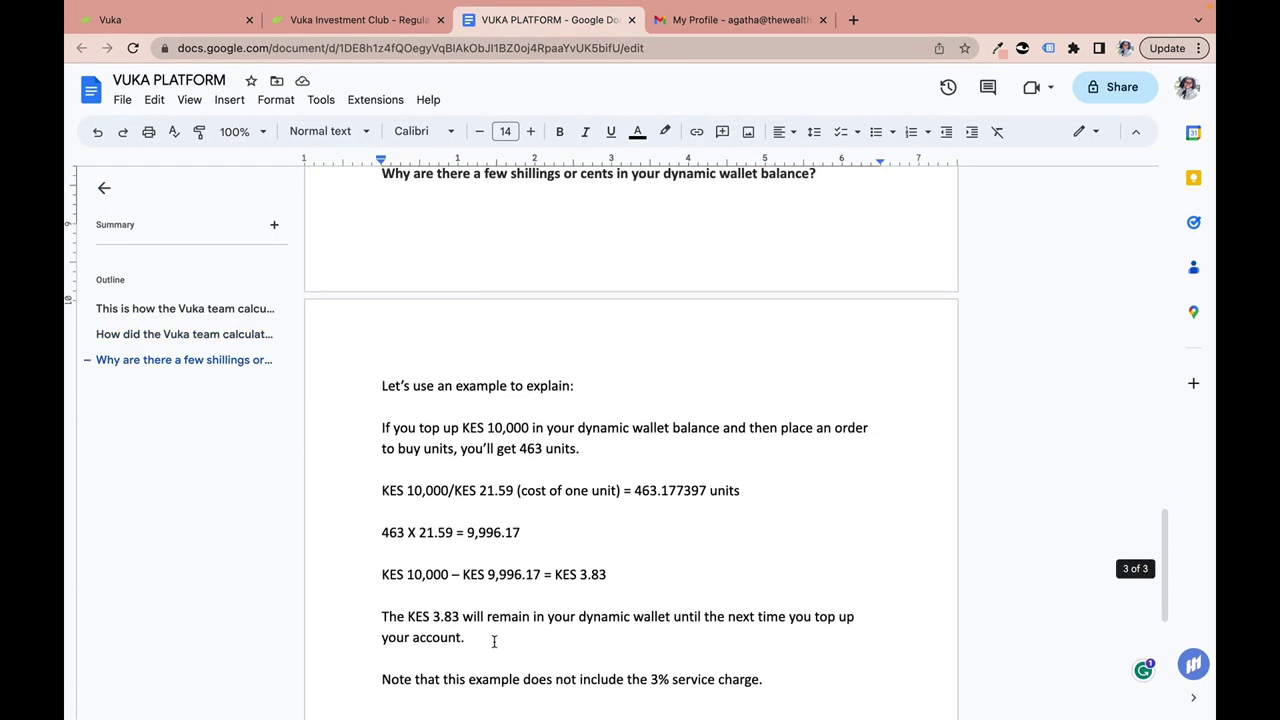
{"action": "scroll", "coordinate": [452, 477], "scroll_direction": "down", "scroll_amount": 2}
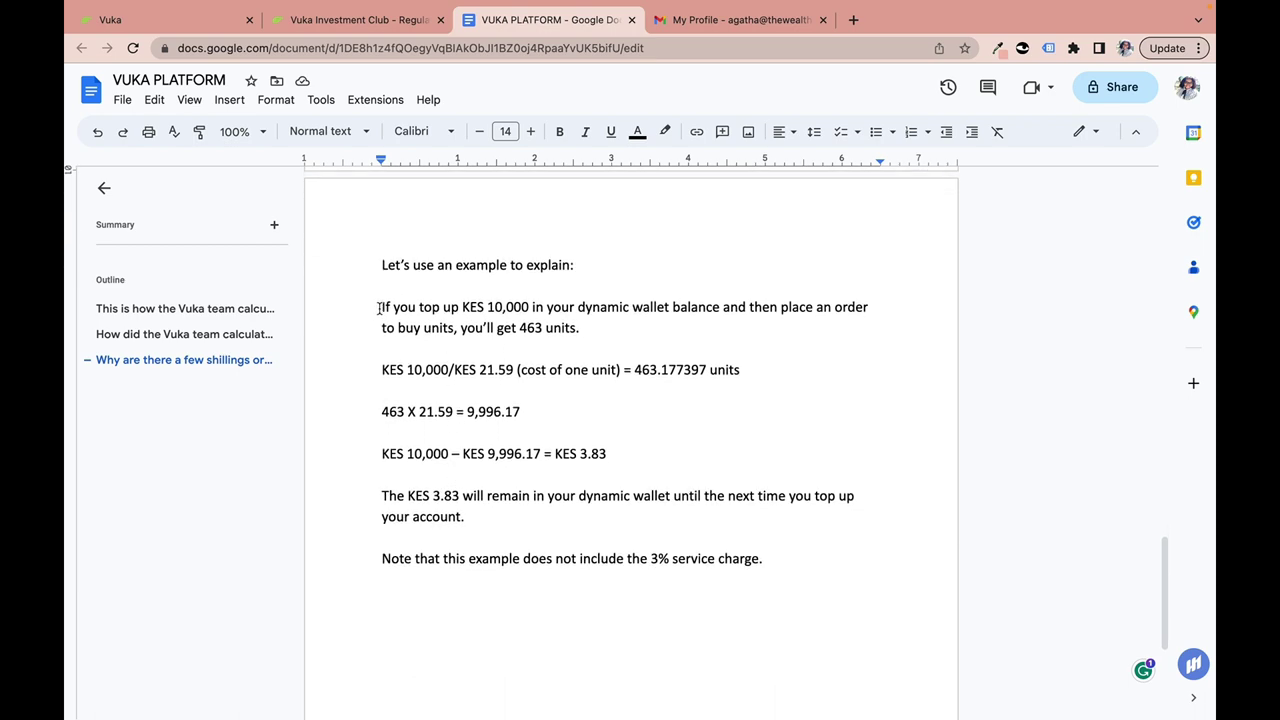
{"action": "left_click", "coordinate": [348, 27]}
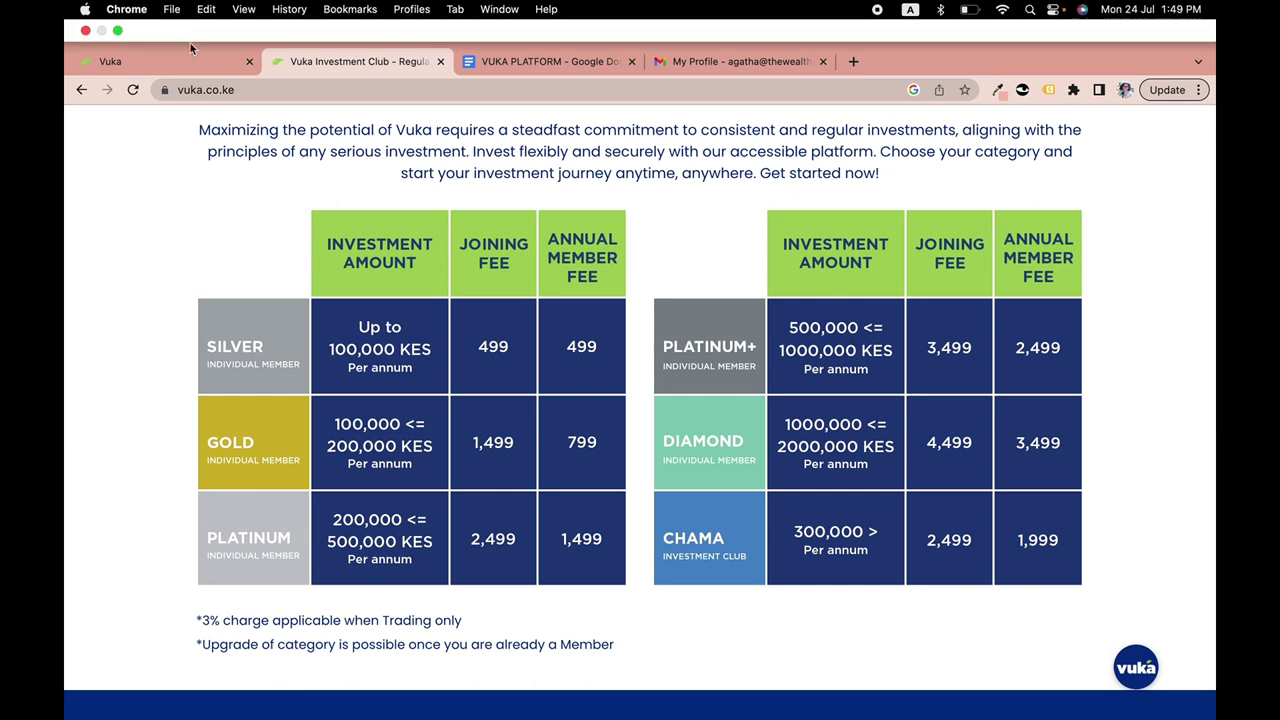
Return to the Vuka home page, open the Add Money form, then go back to VUKA PLATFORM.
{"action": "left_click", "coordinate": [193, 64]}
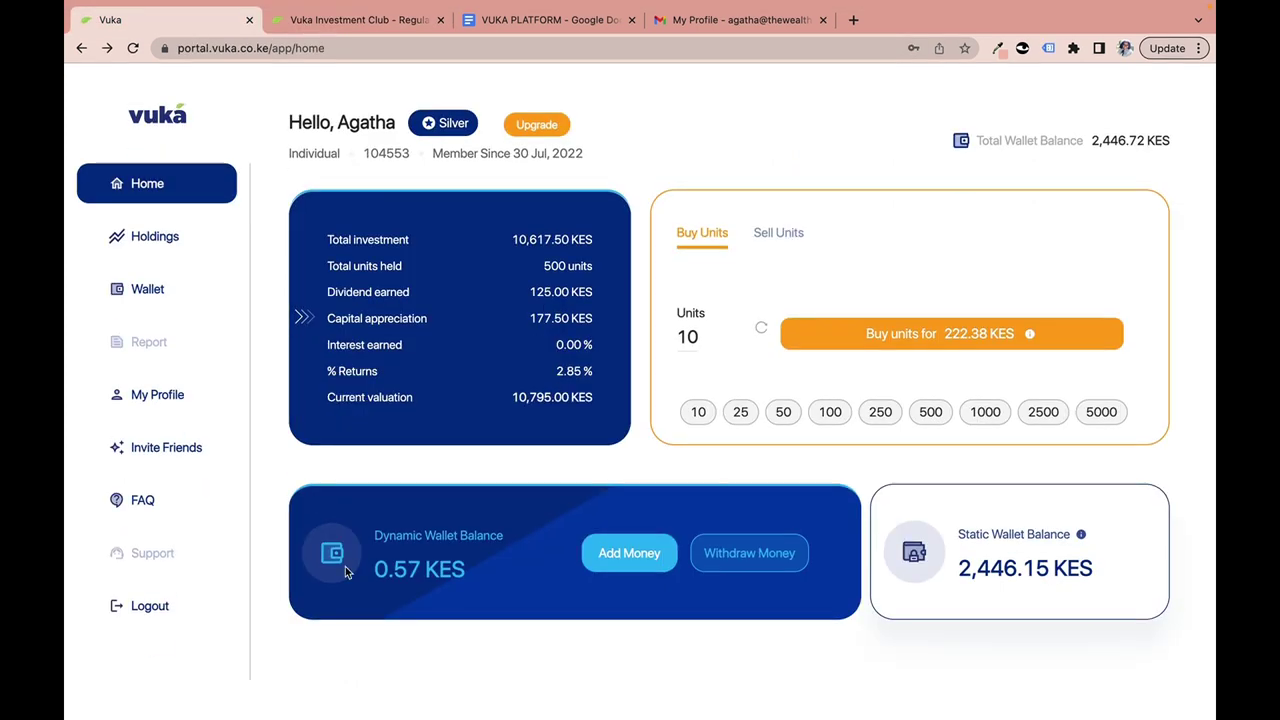
{"action": "left_click", "coordinate": [614, 558]}
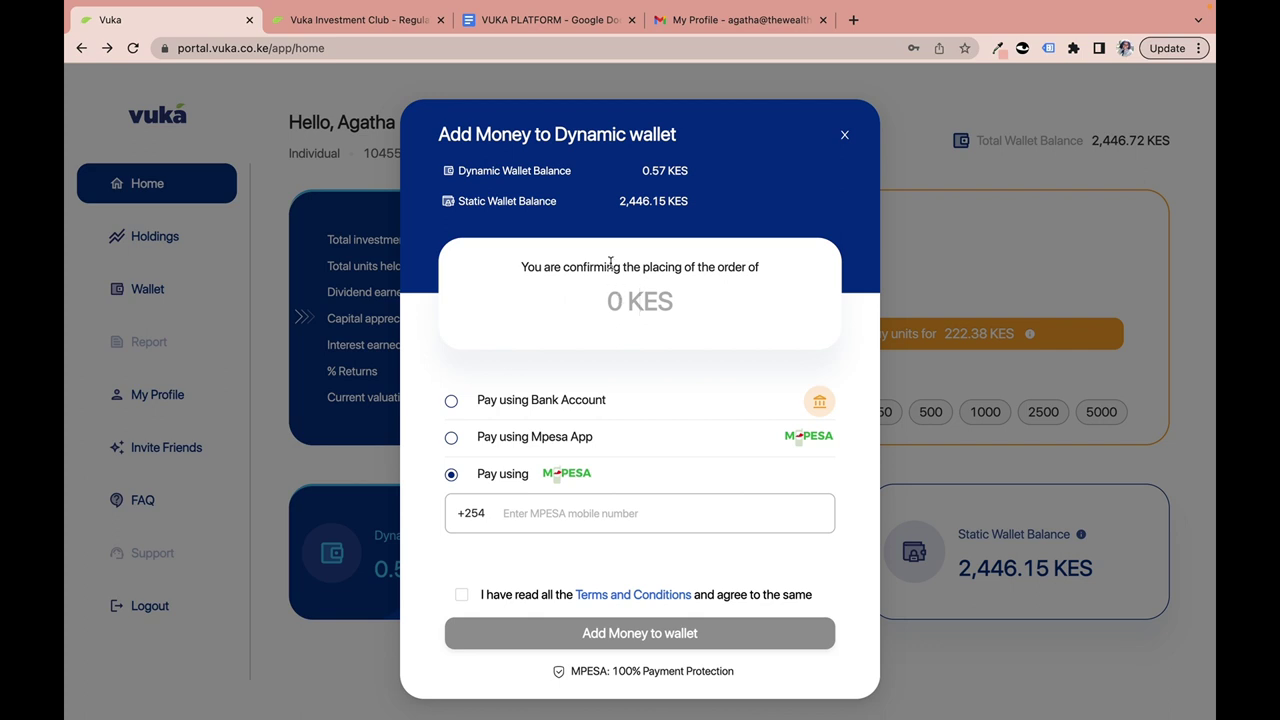
{"action": "left_click", "coordinate": [596, 22]}
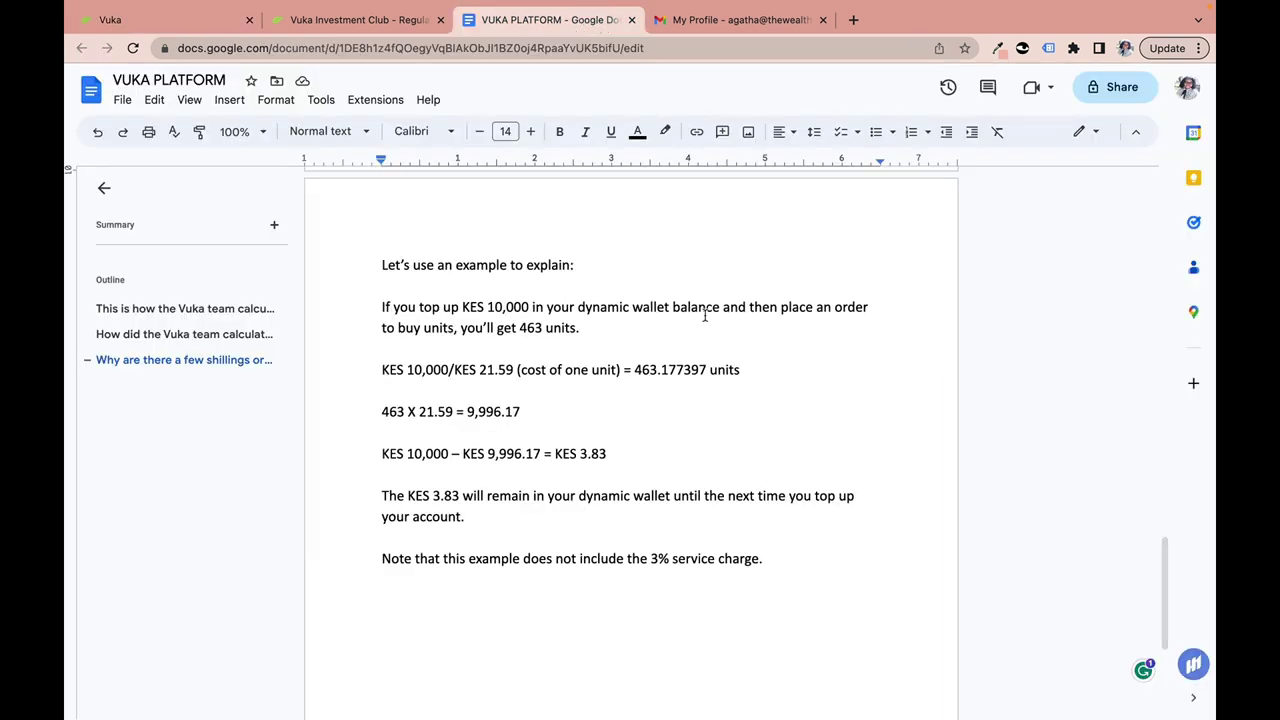
{"action": "left_click_drag", "start_coordinate": [382, 304], "coordinate": [548, 331]}
{"action": "left_click", "coordinate": [572, 332]}
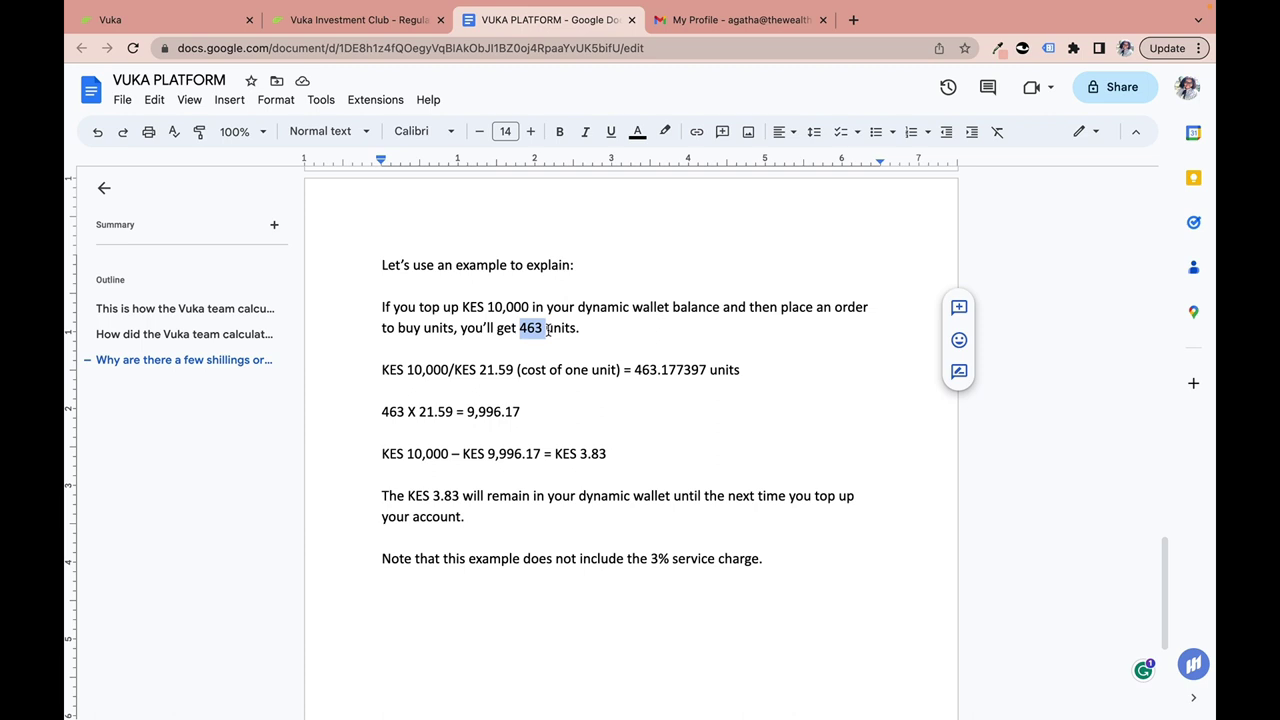
{"action": "left_click", "coordinate": [444, 370]}
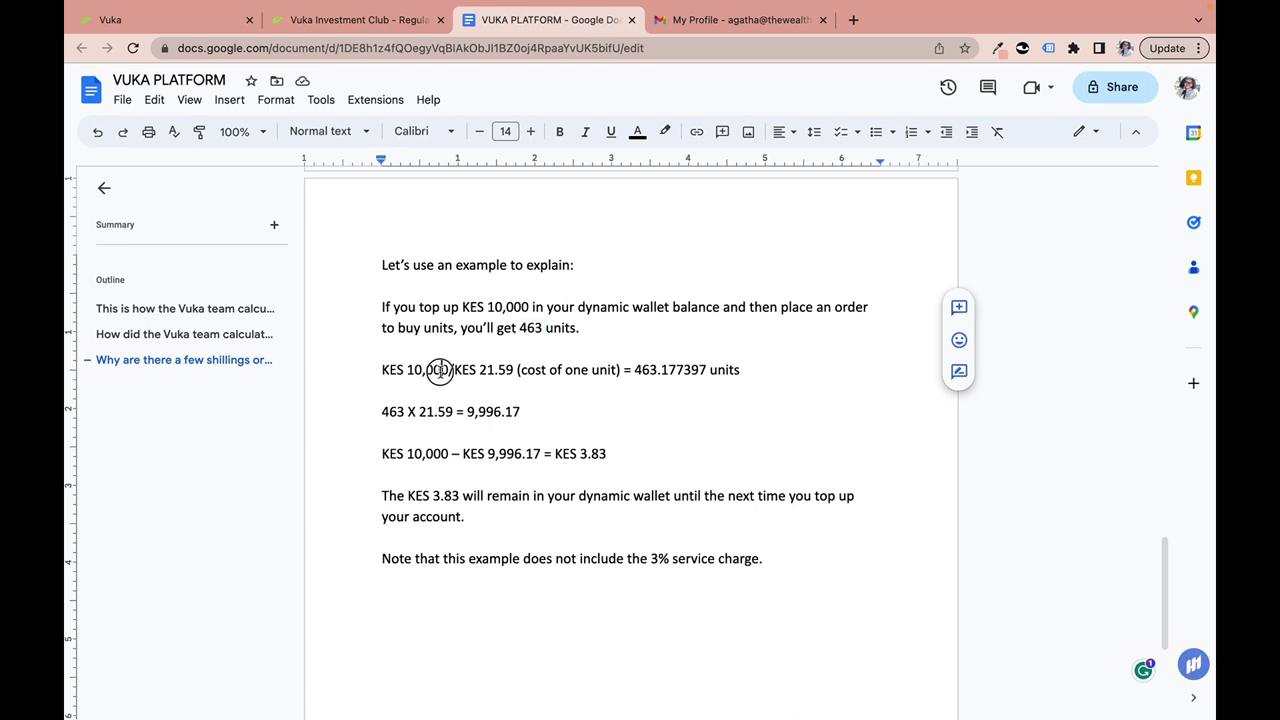
{"action": "left_click", "coordinate": [500, 370]}
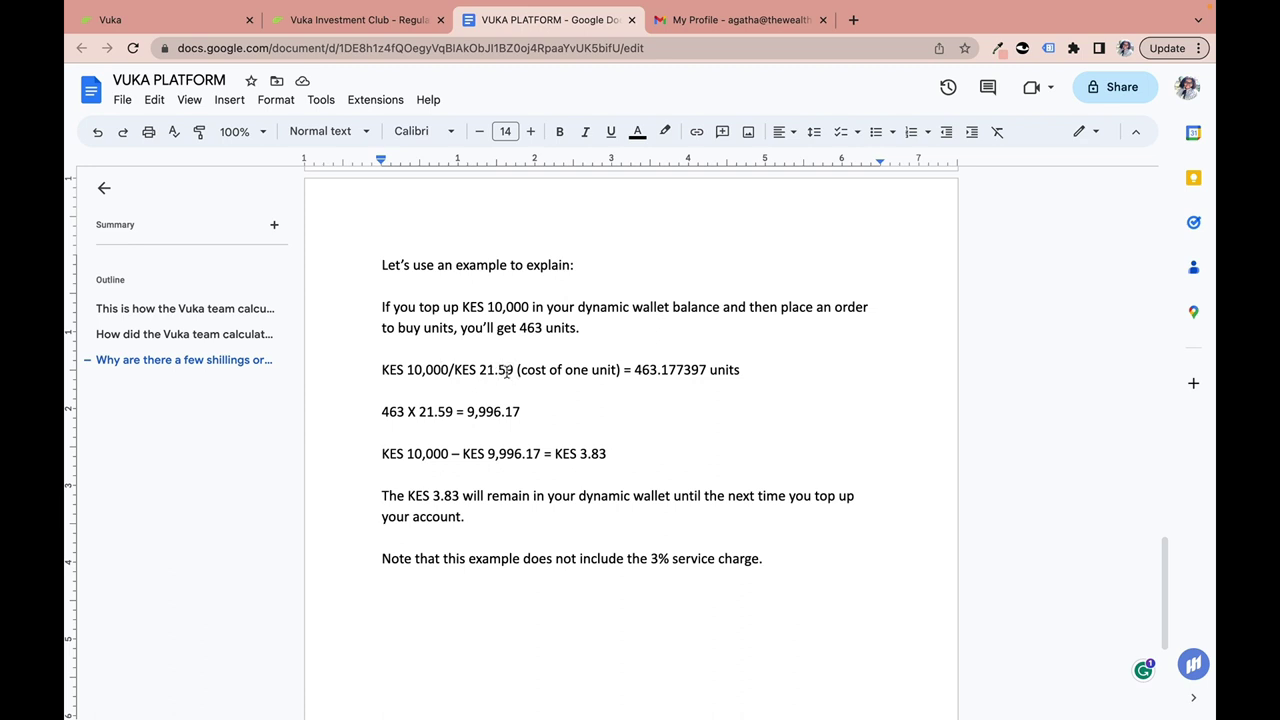
{"action": "left_click", "coordinate": [565, 370]}
{"action": "left_click_drag", "start_coordinate": [635, 370], "coordinate": [676, 371]}
{"action": "left_click", "coordinate": [383, 411]}
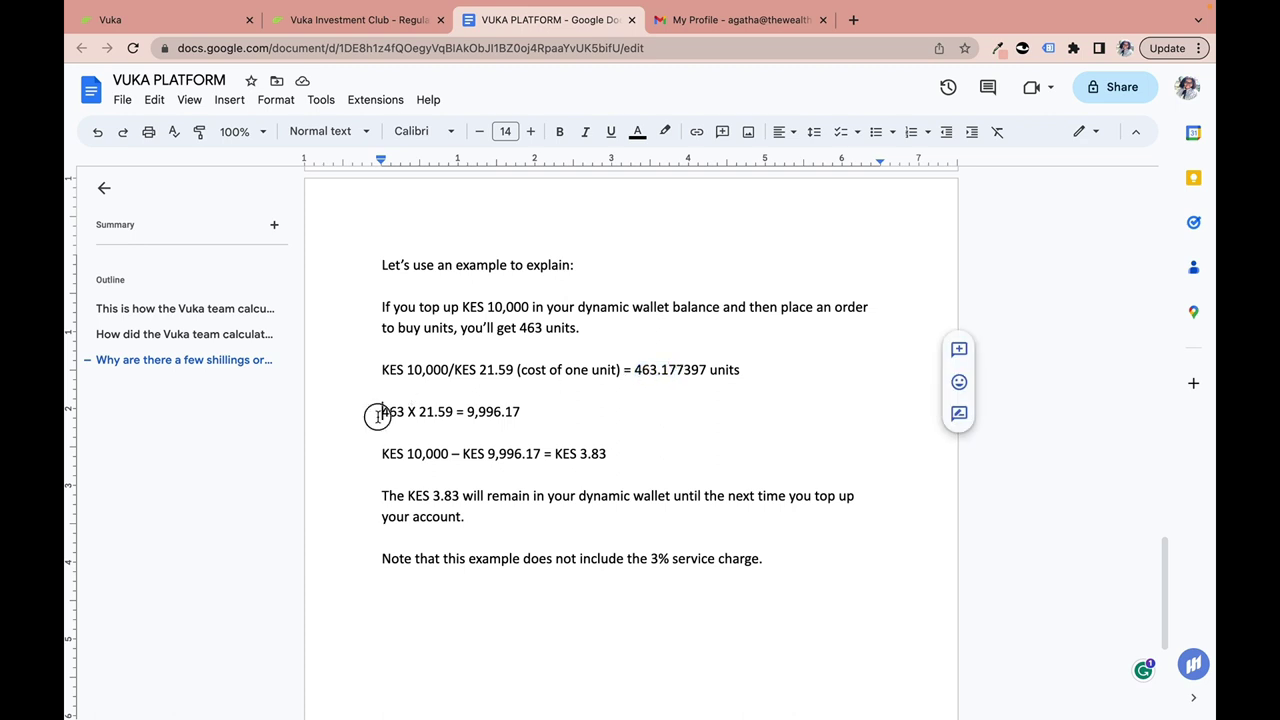
{"action": "double_click", "coordinate": [383, 411]}
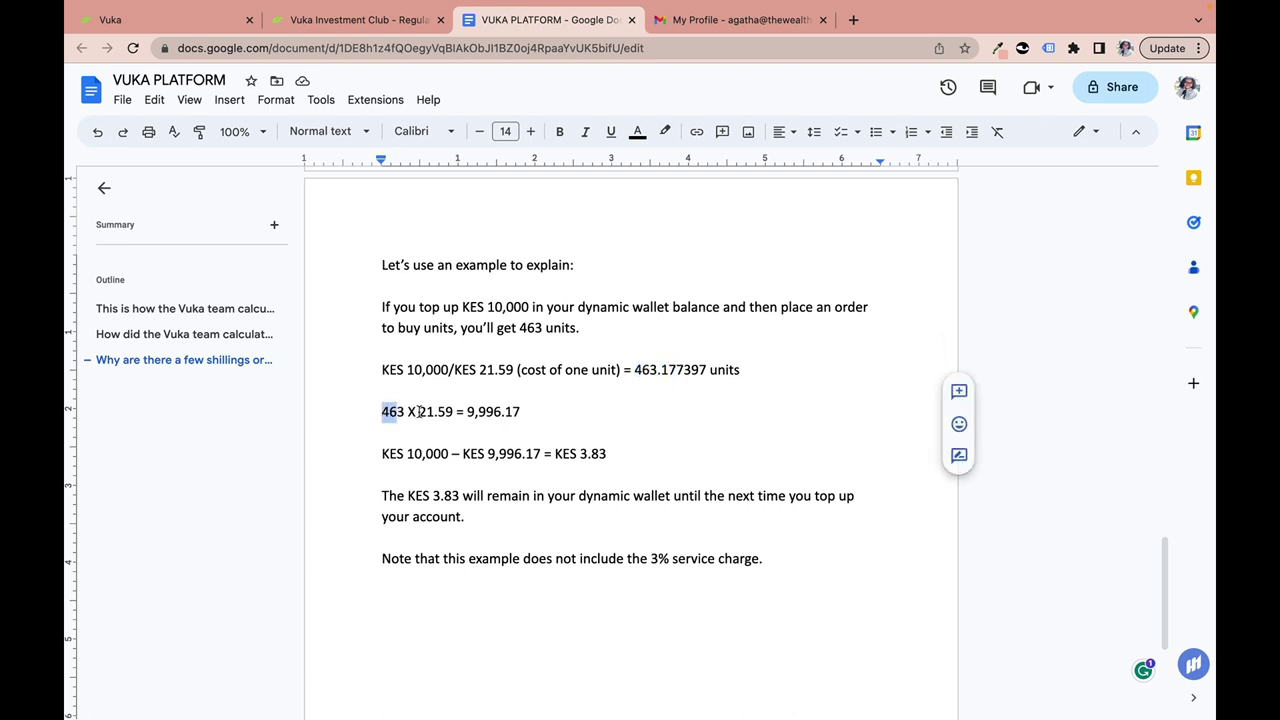
{"action": "left_click_drag", "start_coordinate": [419, 411], "coordinate": [530, 414]}
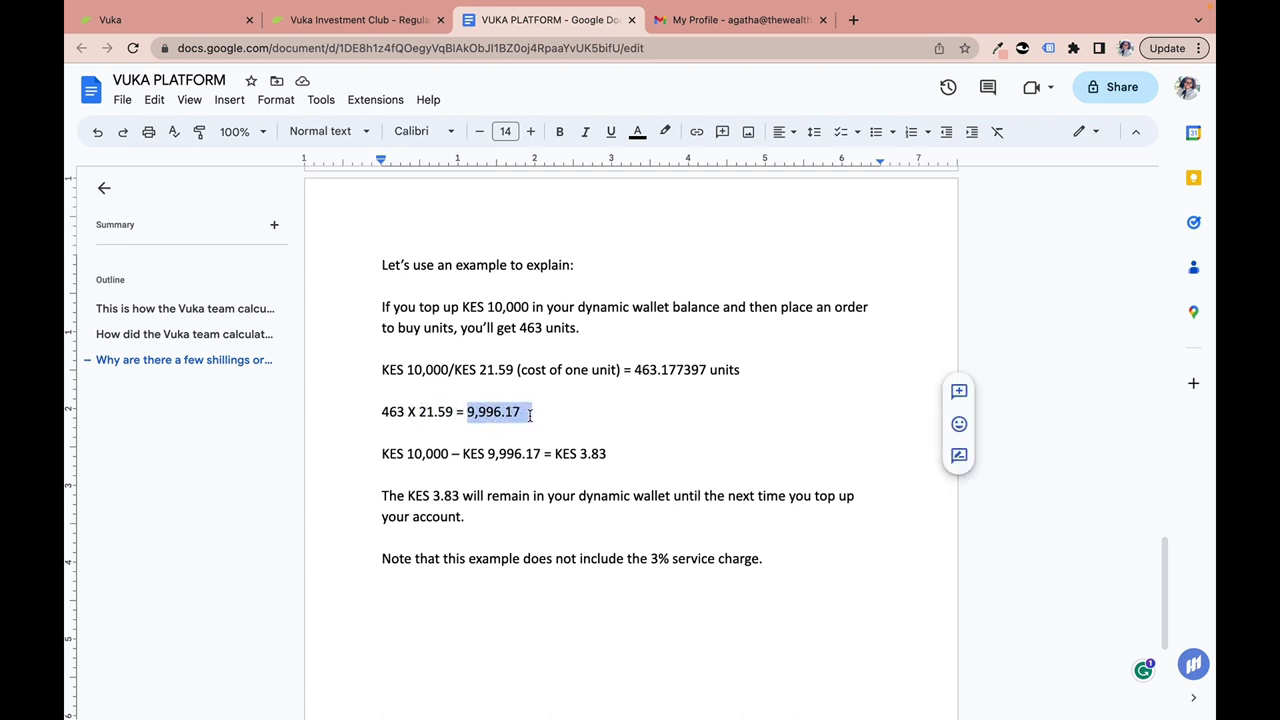
{"action": "left_click", "coordinate": [416, 454]}
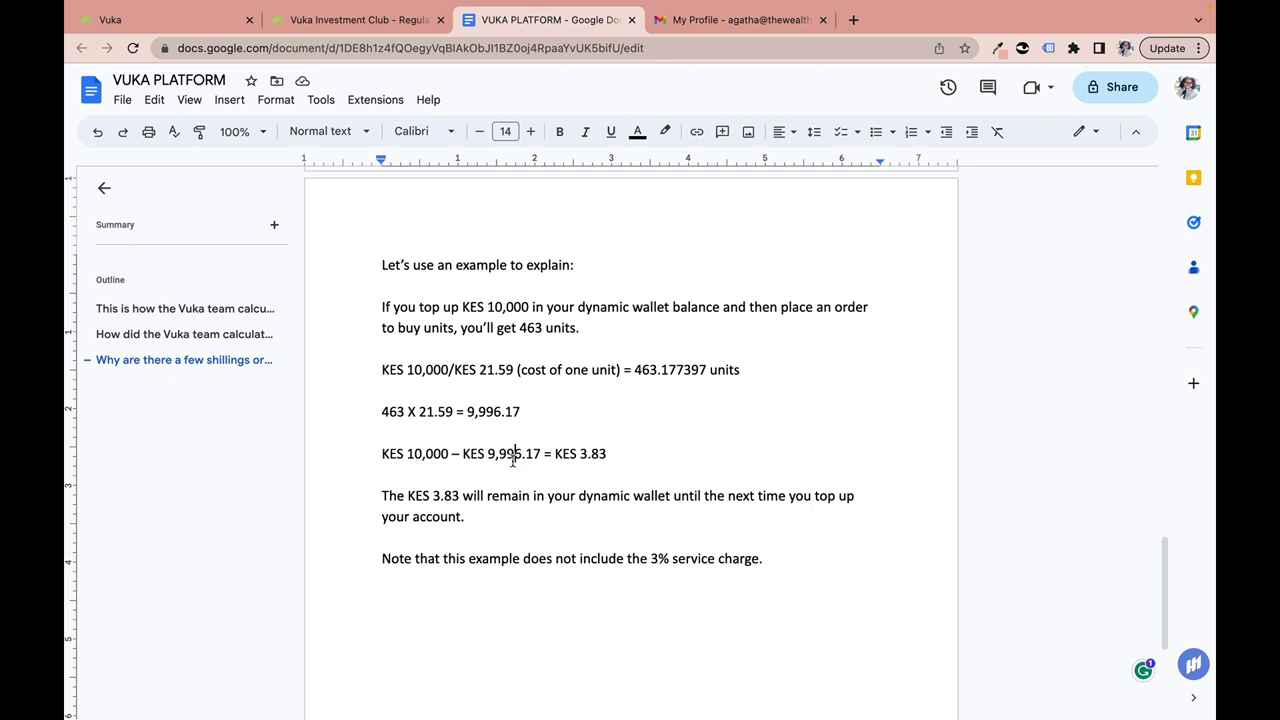
{"action": "left_click_drag", "start_coordinate": [553, 455], "coordinate": [618, 450]}
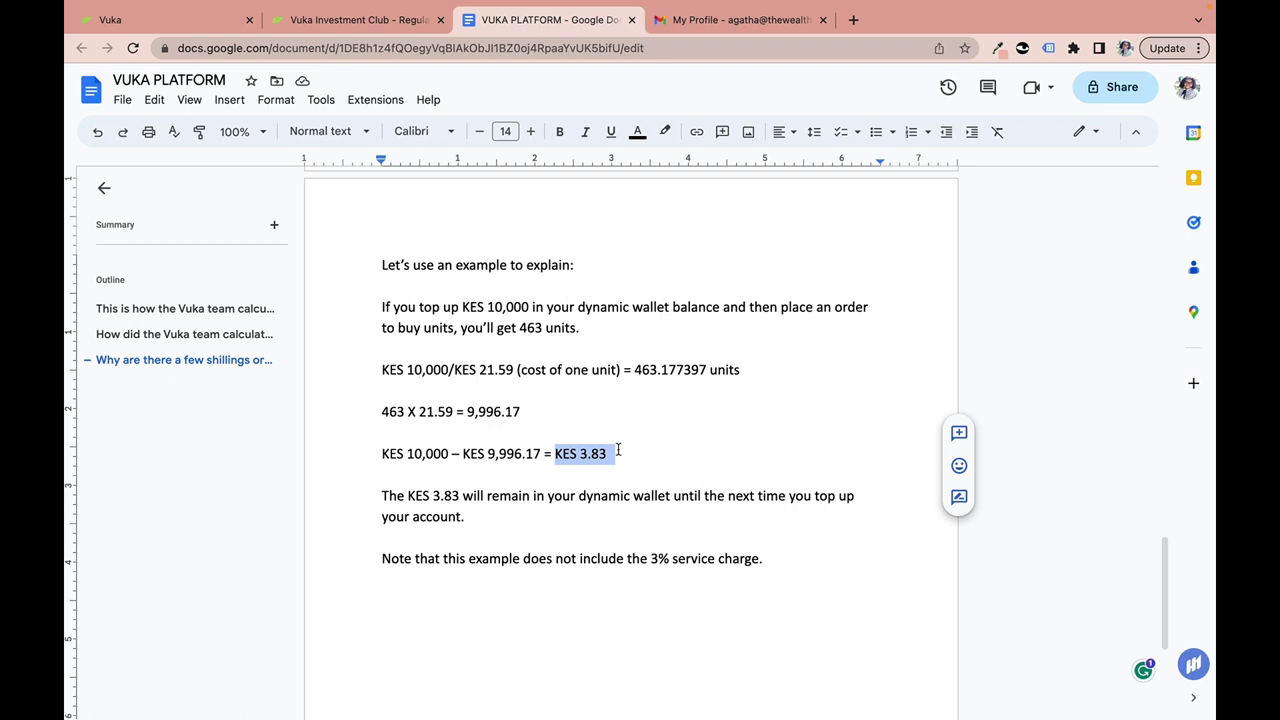
{"action": "left_click_drag", "start_coordinate": [422, 497], "coordinate": [432, 500]}
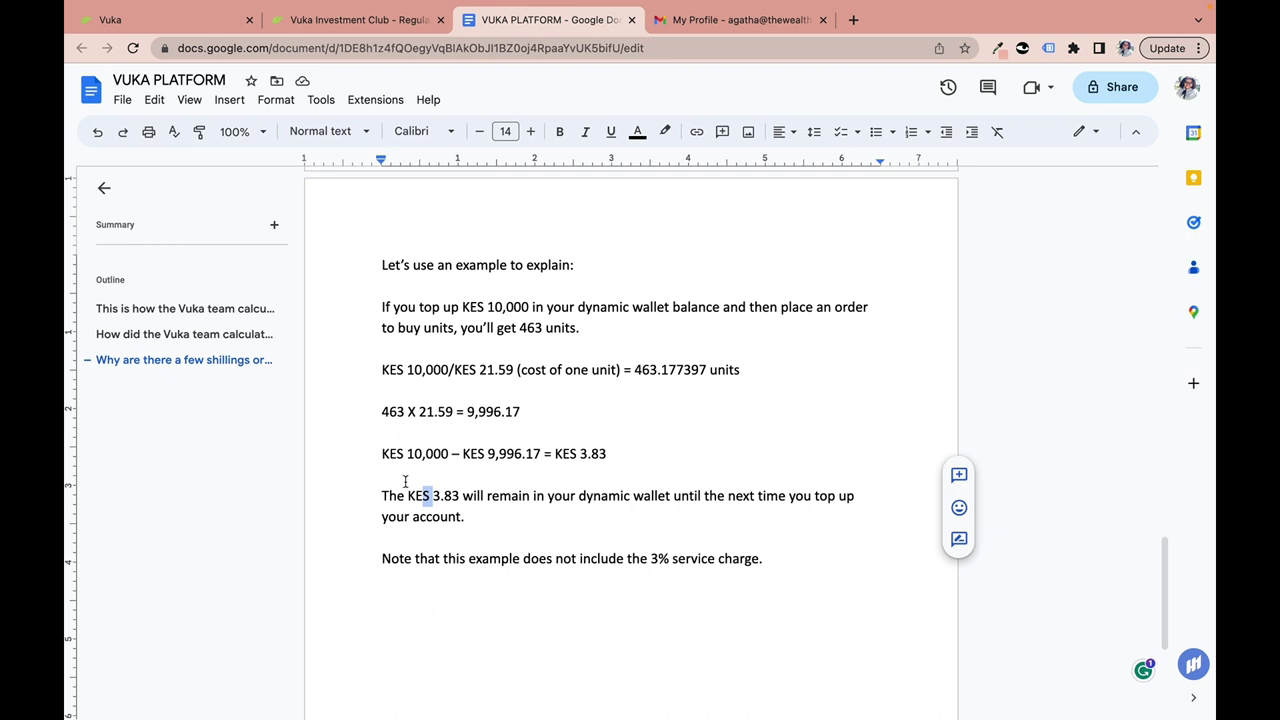
{"action": "left_click_drag", "start_coordinate": [386, 494], "coordinate": [490, 519]}
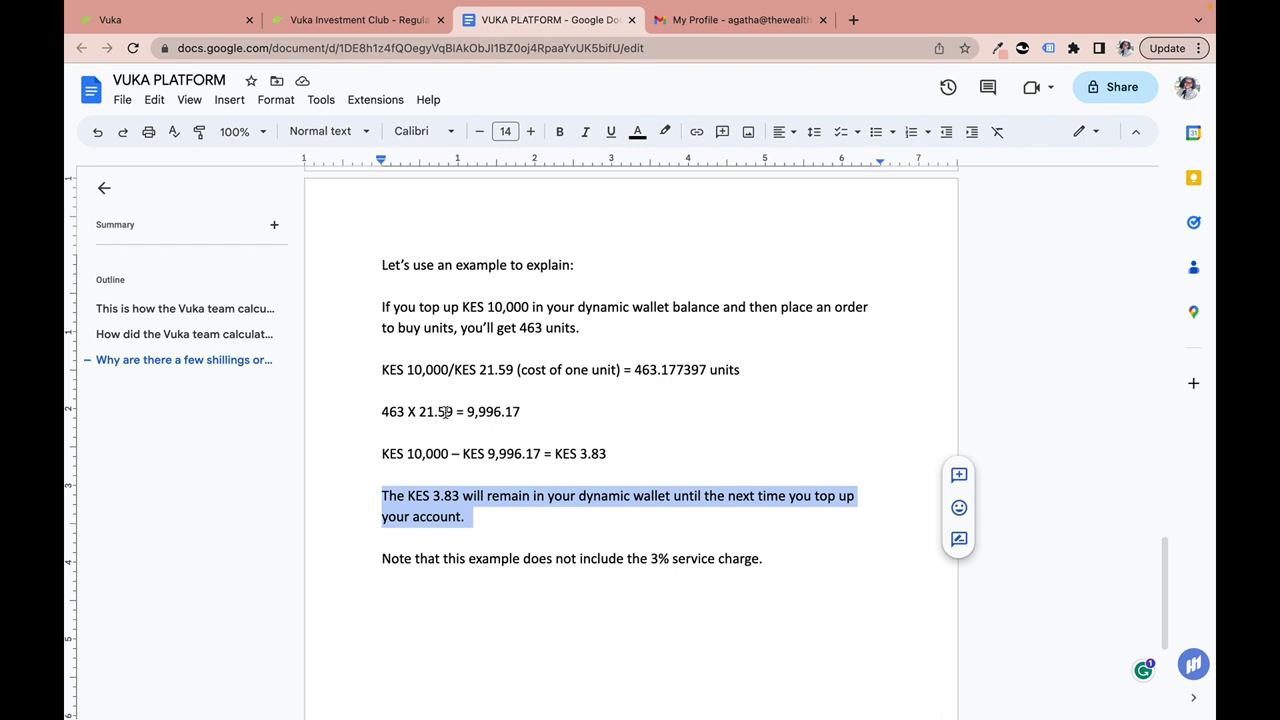
Back in Vuka, close the add-money form, compare the 0.57 KES and 2,446.15 KES balances, then open Holdings.
{"action": "left_click", "coordinate": [228, 27]}
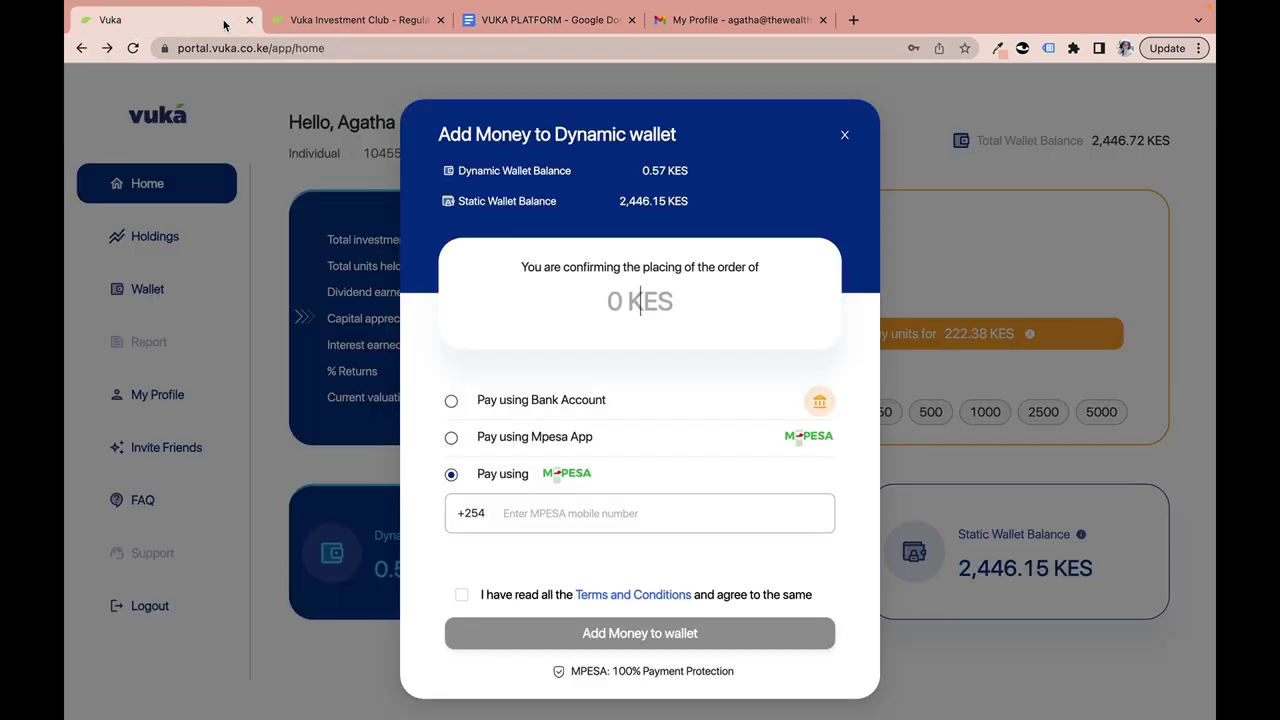
{"action": "left_click", "coordinate": [842, 136]}
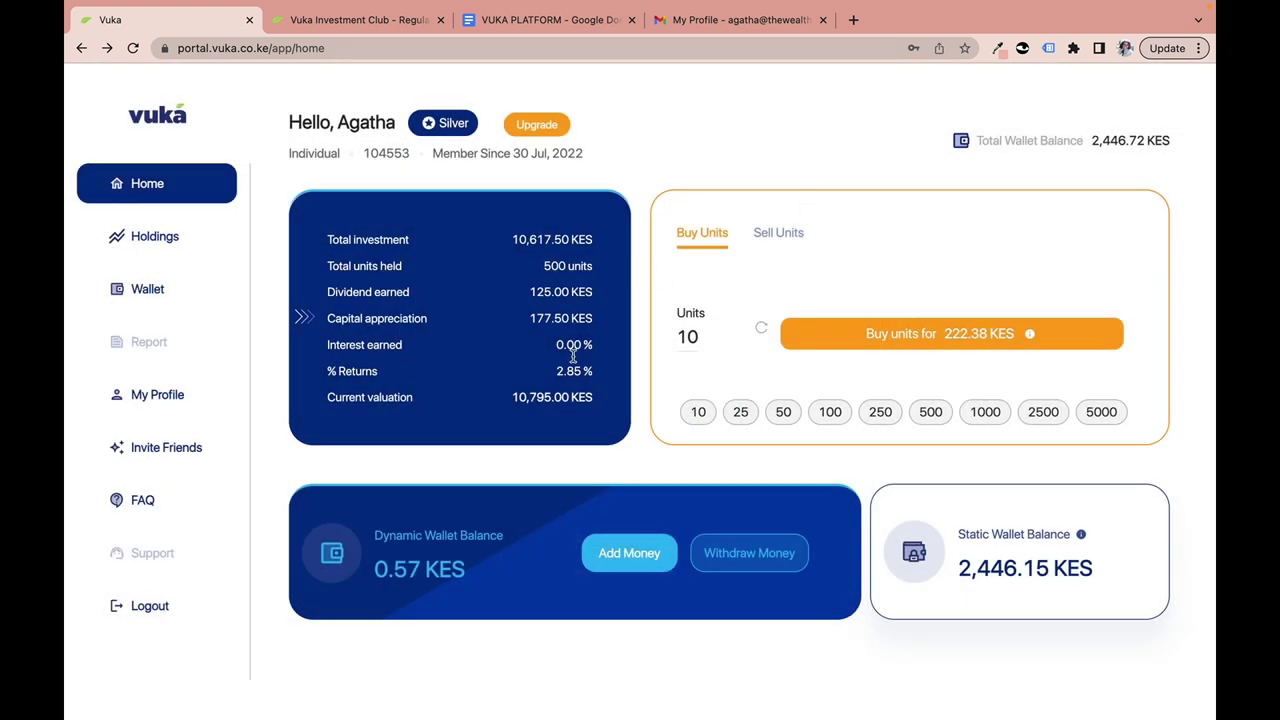
{"action": "left_click_drag", "start_coordinate": [378, 569], "coordinate": [472, 568]}
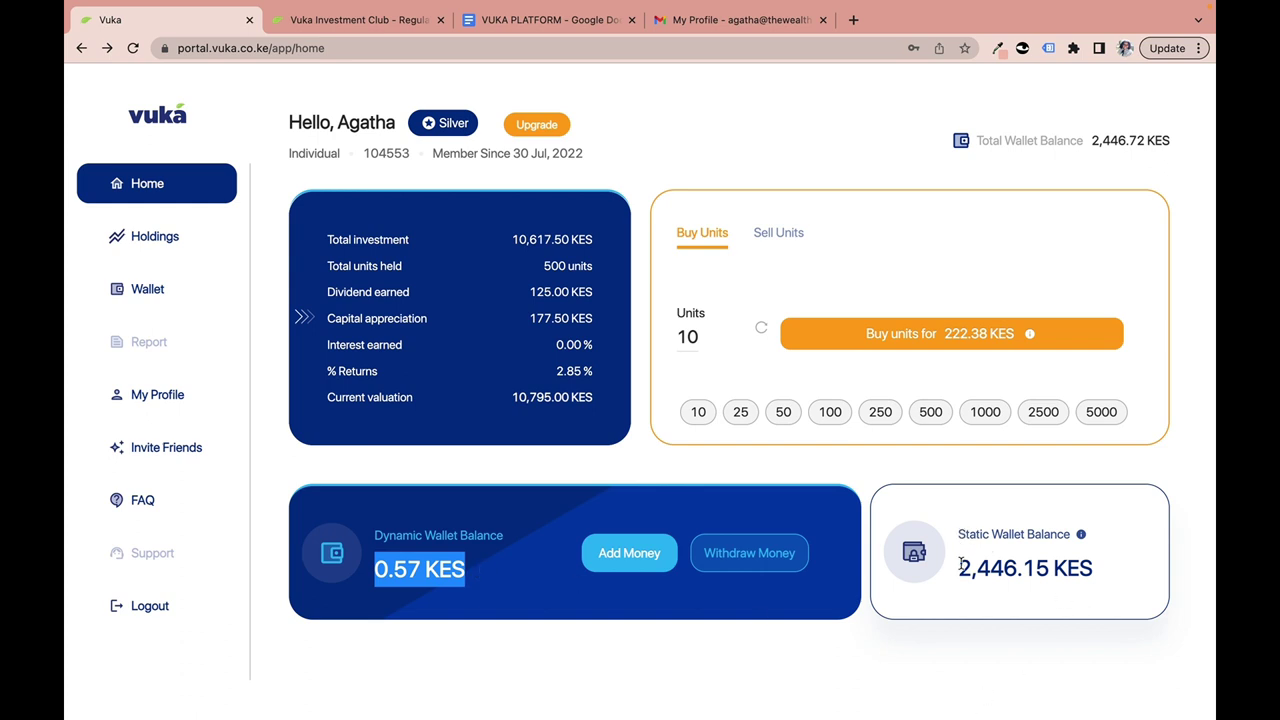
{"action": "left_click_drag", "start_coordinate": [958, 568], "coordinate": [1103, 578]}
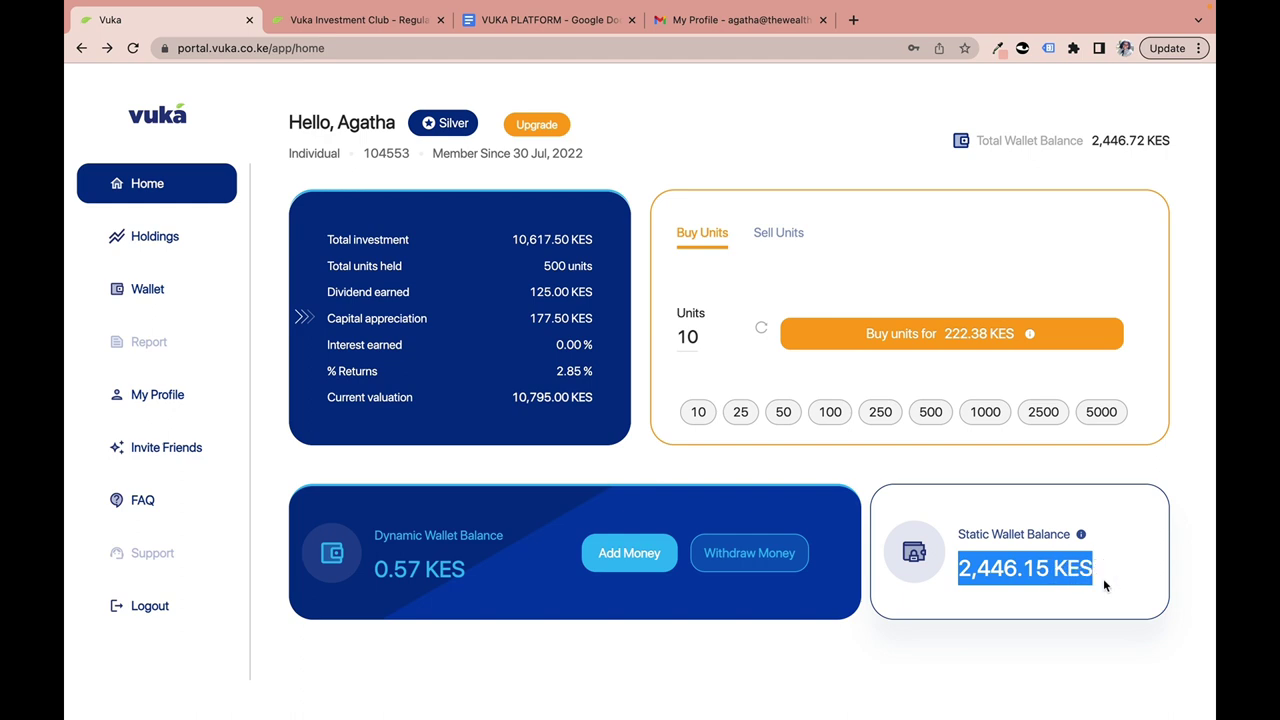
{"action": "left_click", "coordinate": [1003, 568]}
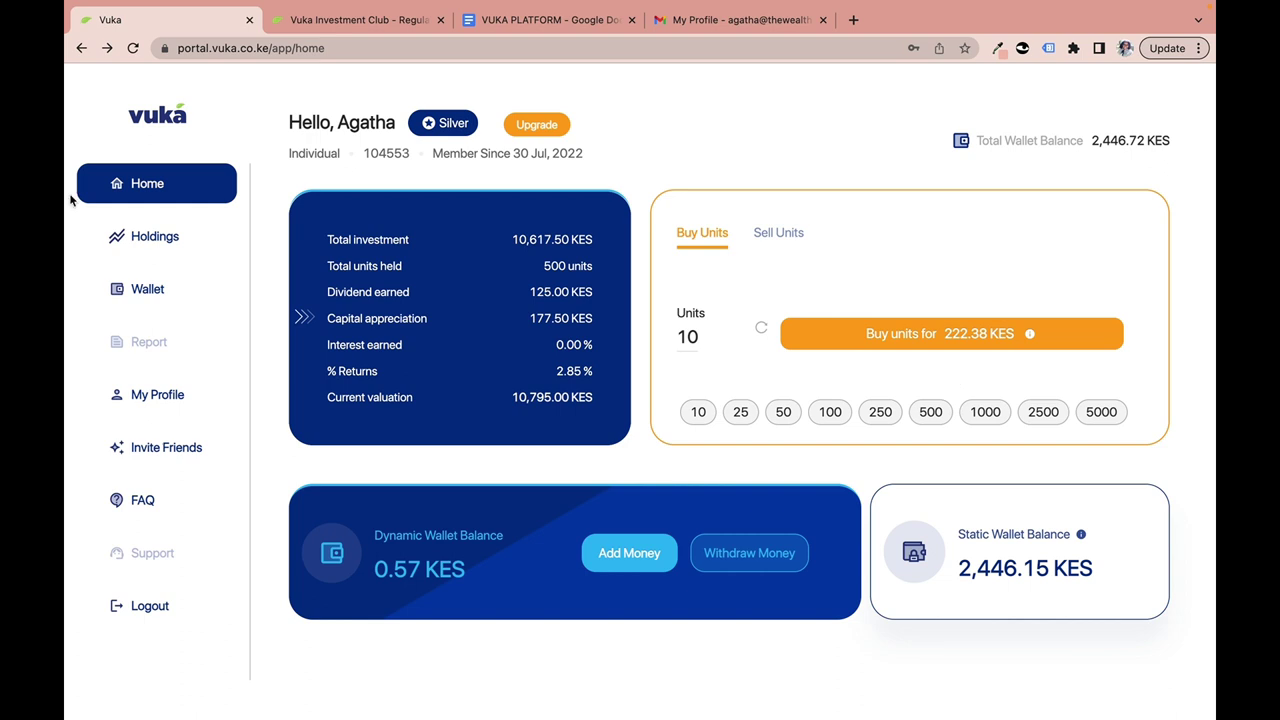
{"action": "left_click", "coordinate": [152, 236]}
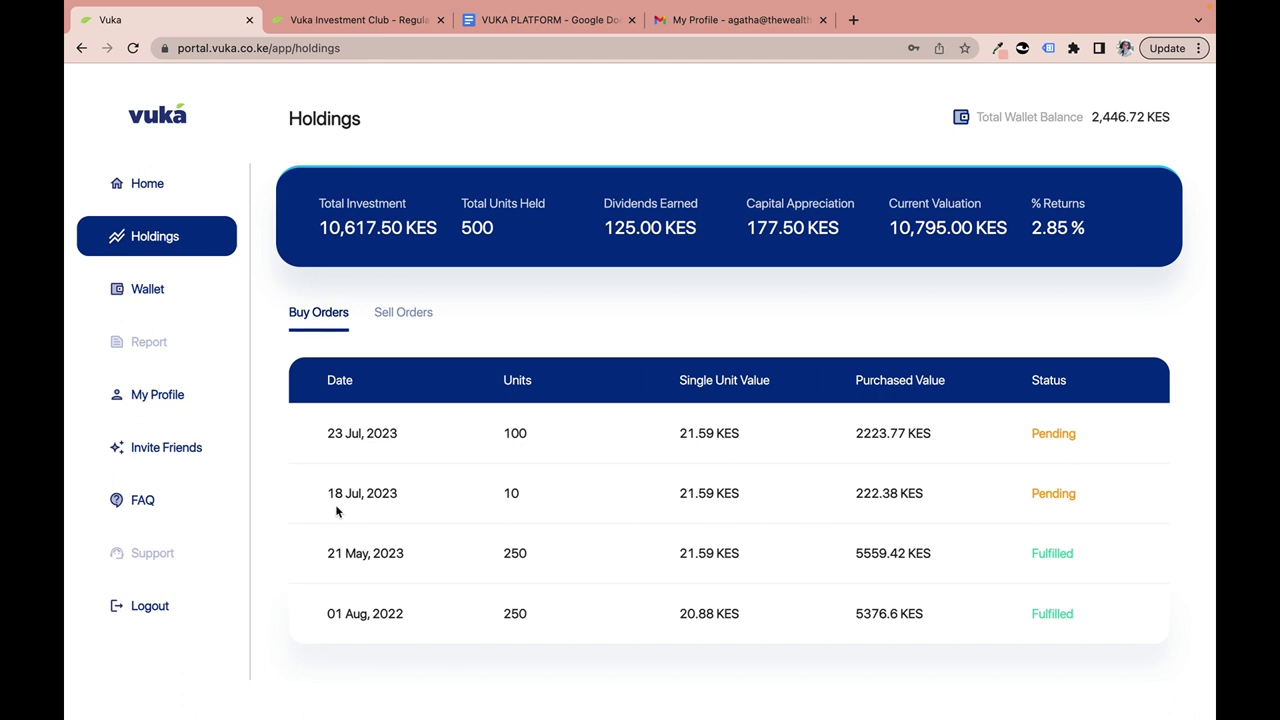
Highlight the 18 Jul and 23 Jul 2023 orders' dates and Pending statuses, then return Home.
{"action": "left_click_drag", "start_coordinate": [328, 494], "coordinate": [537, 506]}
{"action": "left_click_drag", "start_coordinate": [1034, 494], "coordinate": [1093, 494]}
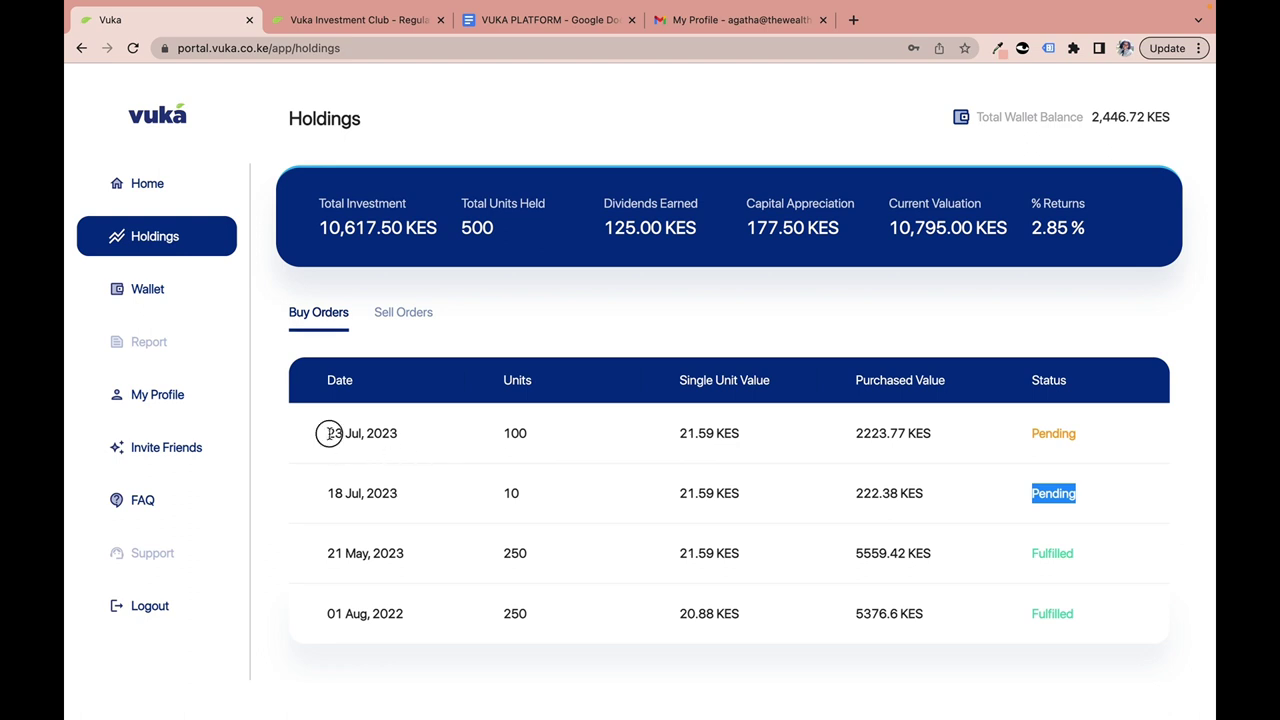
{"action": "left_click_drag", "start_coordinate": [329, 433], "coordinate": [565, 437]}
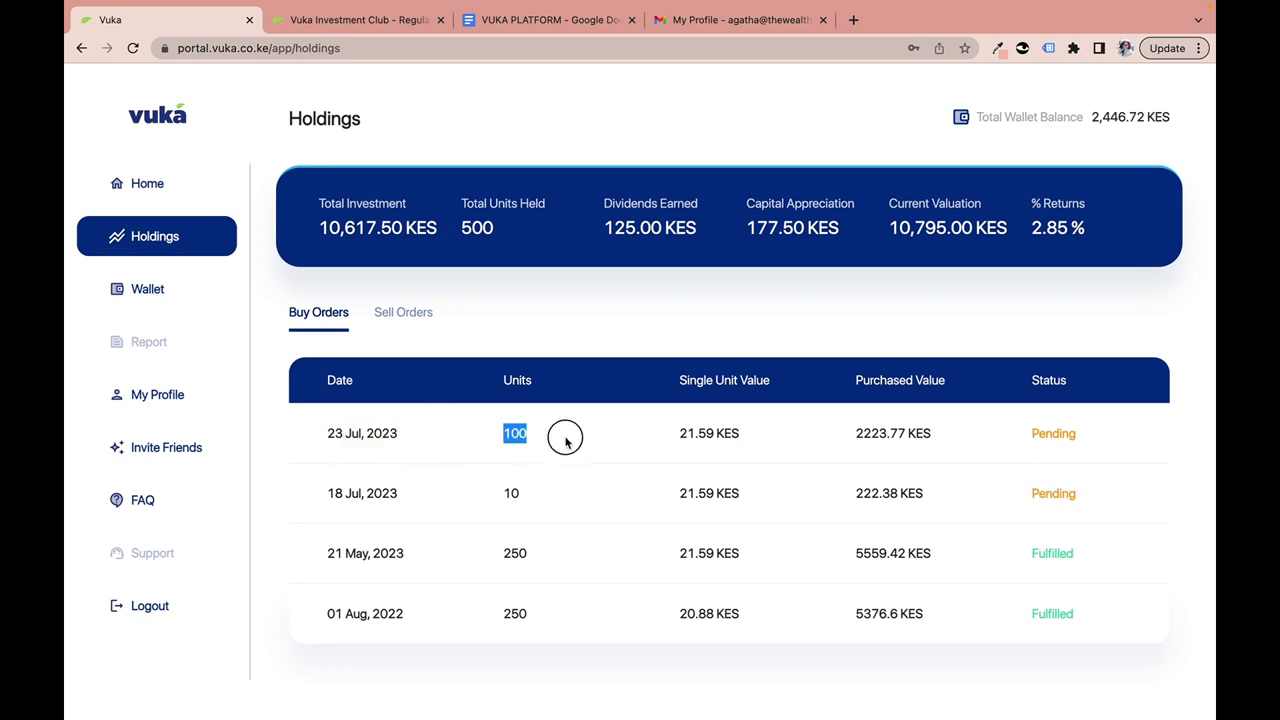
{"action": "left_click_drag", "start_coordinate": [1029, 431], "coordinate": [1081, 436]}
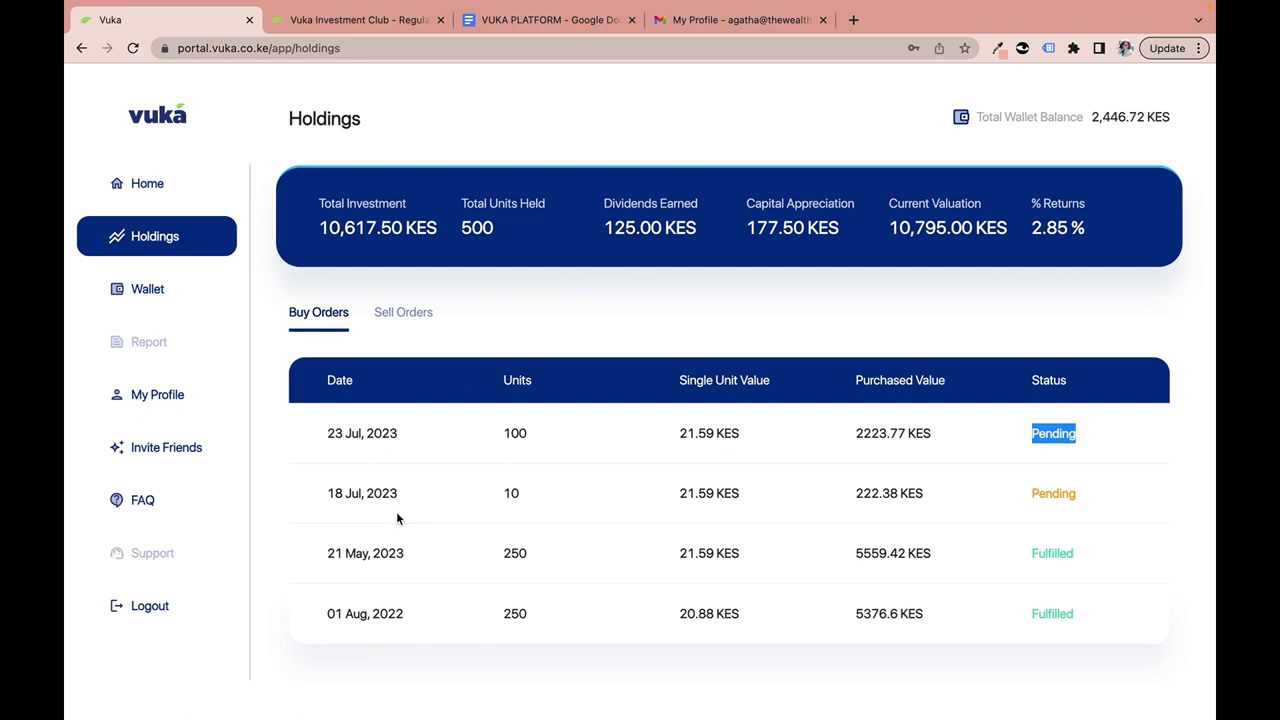
{"action": "left_click", "coordinate": [440, 459]}
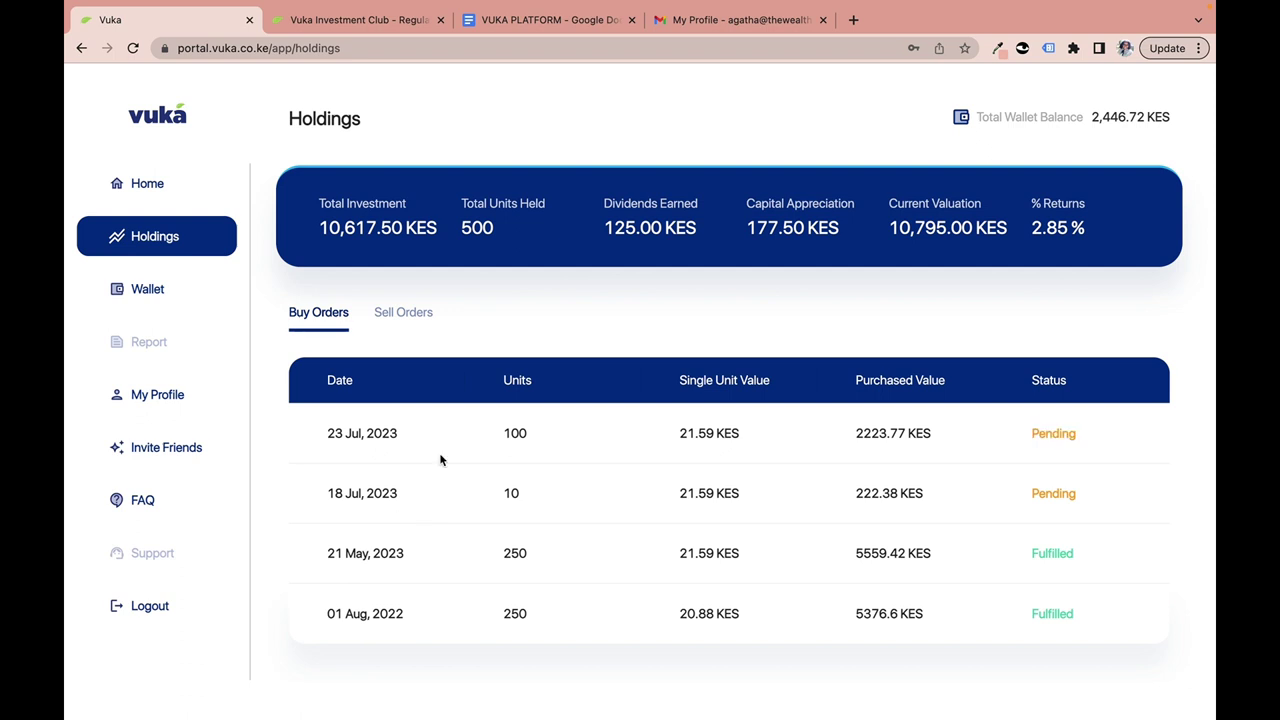
{"action": "left_click", "coordinate": [145, 184]}
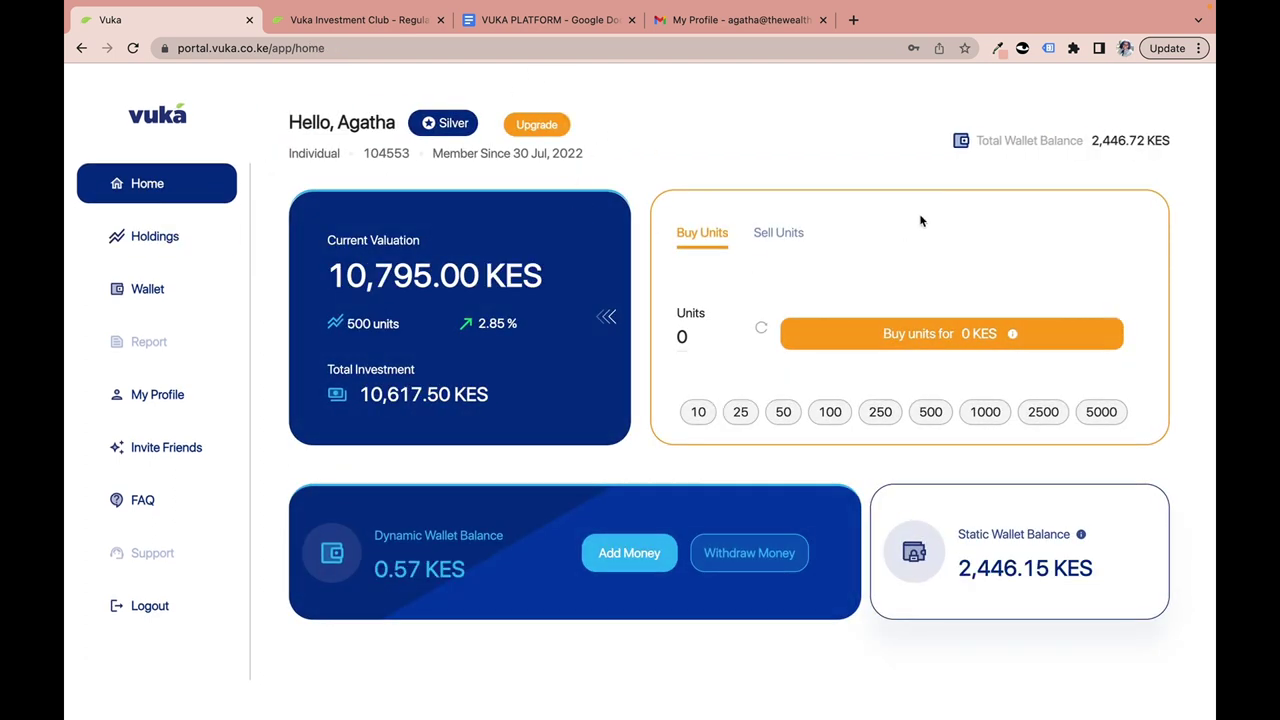
Highlight the 2,446.72 KES Total Wallet Balance, then return to the Holdings buy orders.
{"action": "left_click_drag", "start_coordinate": [976, 140], "coordinate": [1034, 147]}
{"action": "left_click", "coordinate": [1042, 157]}
{"action": "left_click_drag", "start_coordinate": [980, 140], "coordinate": [1175, 145]}
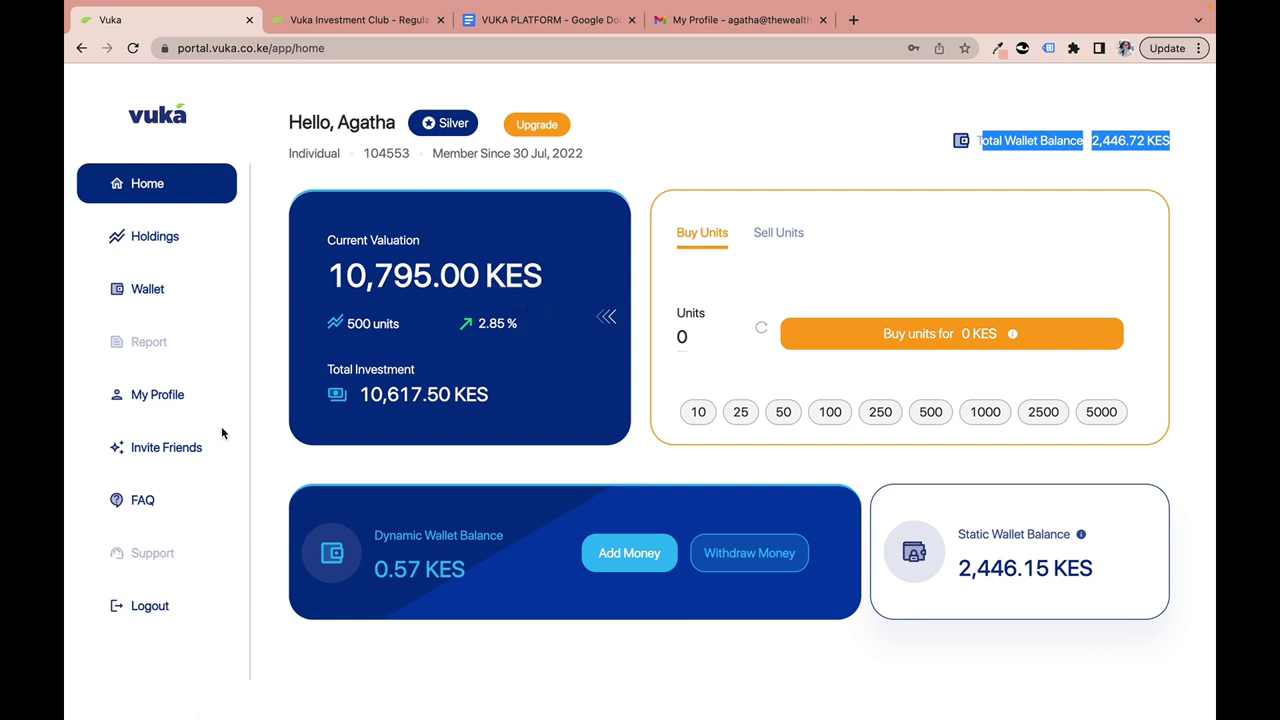
{"action": "left_click", "coordinate": [165, 246]}
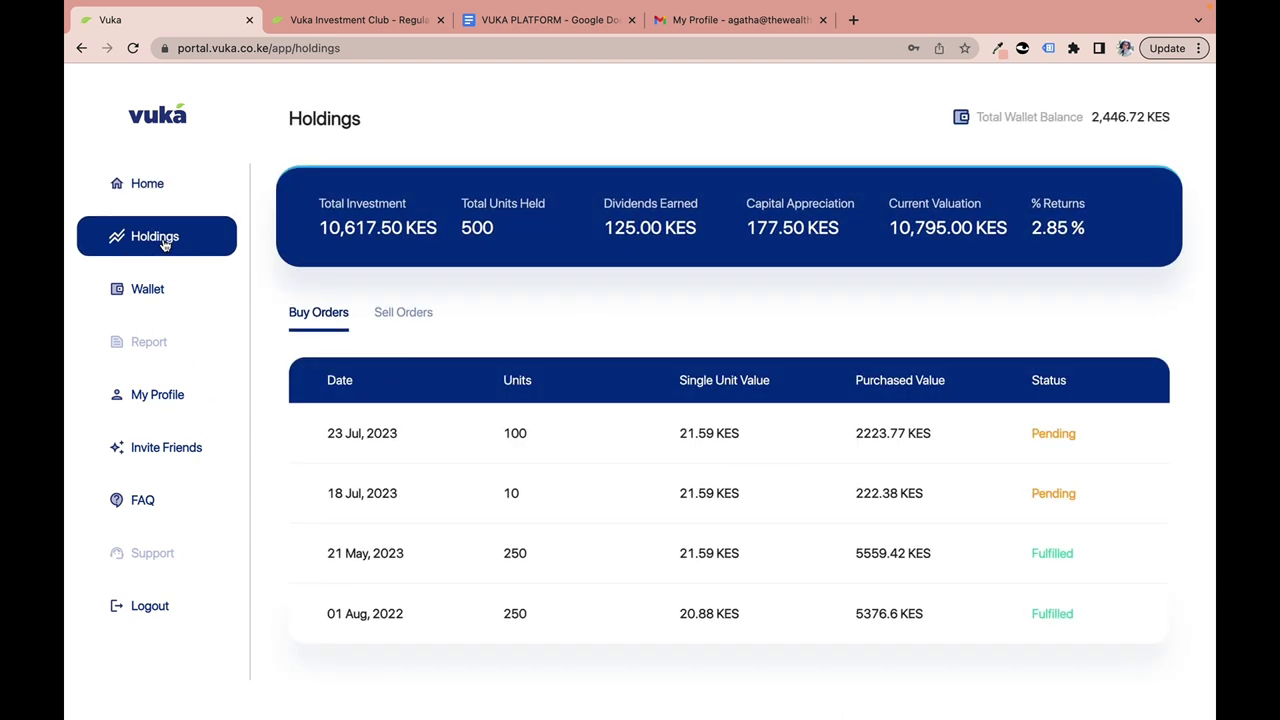
Point out the Holdings summary figures starting with Total Investment, then show the empty Sell Orders list.
{"action": "left_click", "coordinate": [324, 205]}
{"action": "left_click_drag", "start_coordinate": [324, 205], "coordinate": [426, 212]}
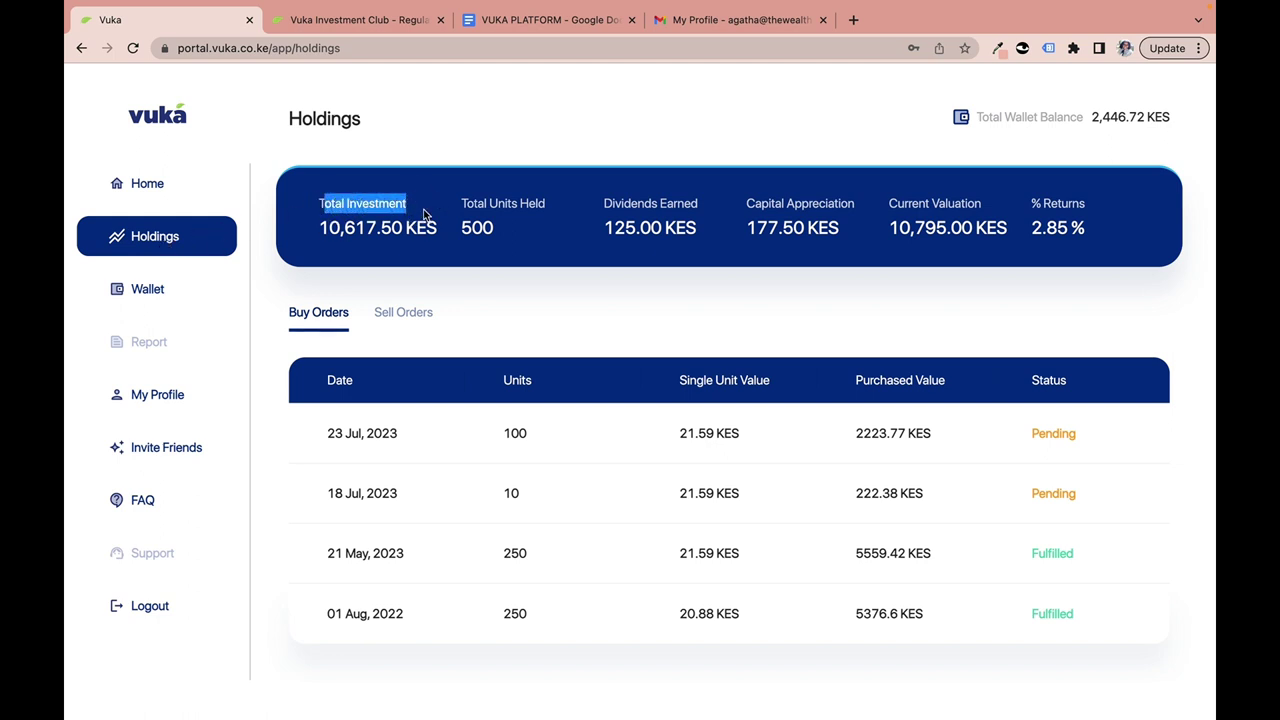
{"action": "left_click", "coordinate": [511, 207]}
{"action": "left_click", "coordinate": [639, 206]}
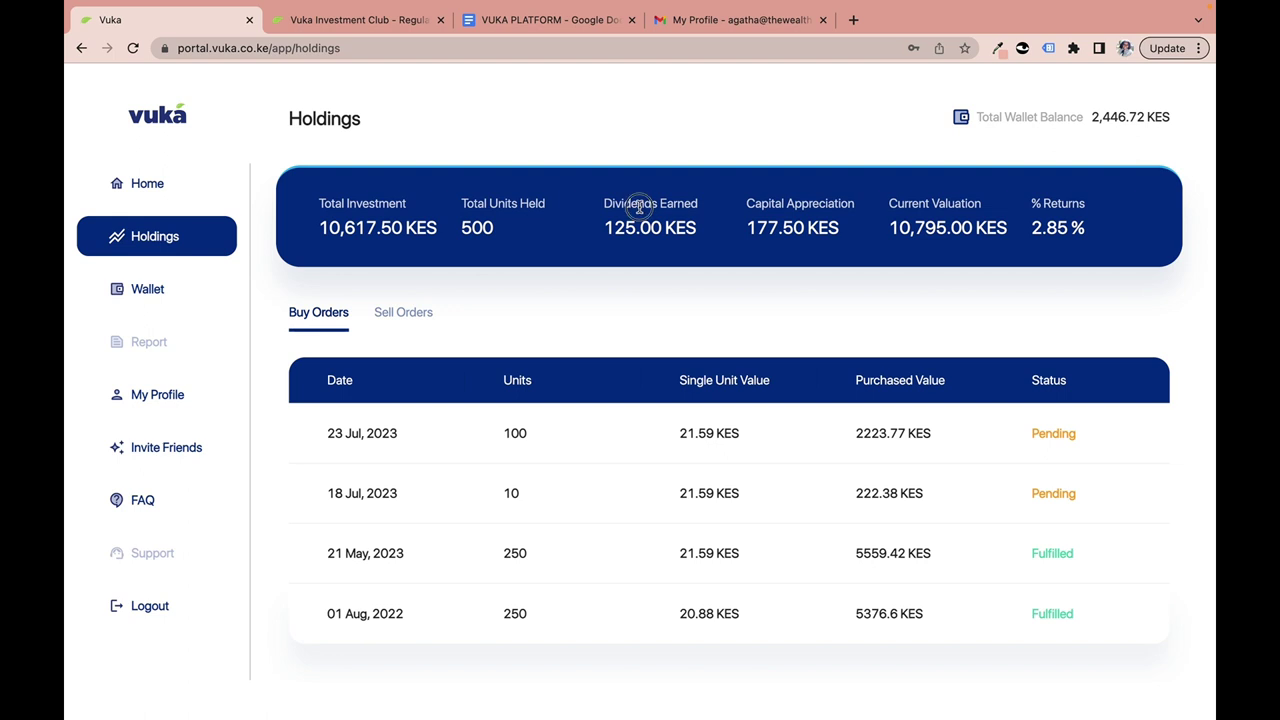
{"action": "left_click", "coordinate": [800, 203]}
{"action": "left_click", "coordinate": [929, 206]}
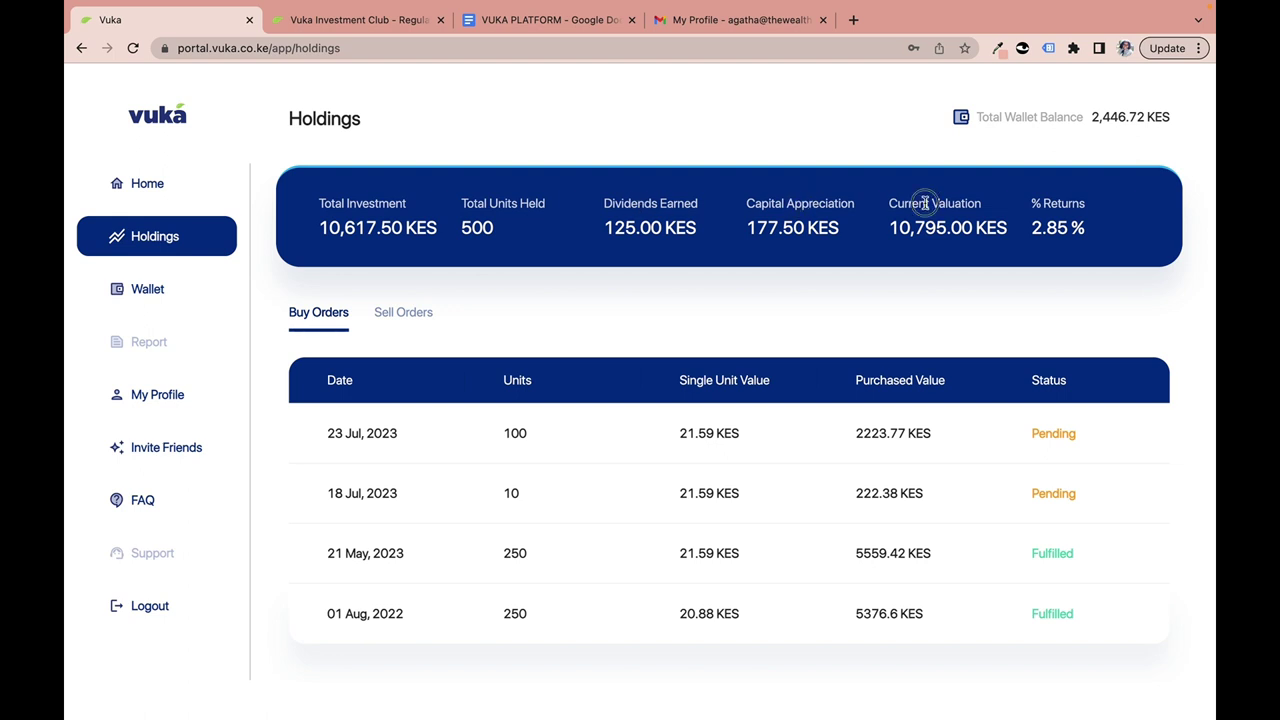
{"action": "left_click", "coordinate": [1035, 205]}
{"action": "scroll", "coordinate": [475, 362], "scroll_direction": "down", "scroll_amount": 1}
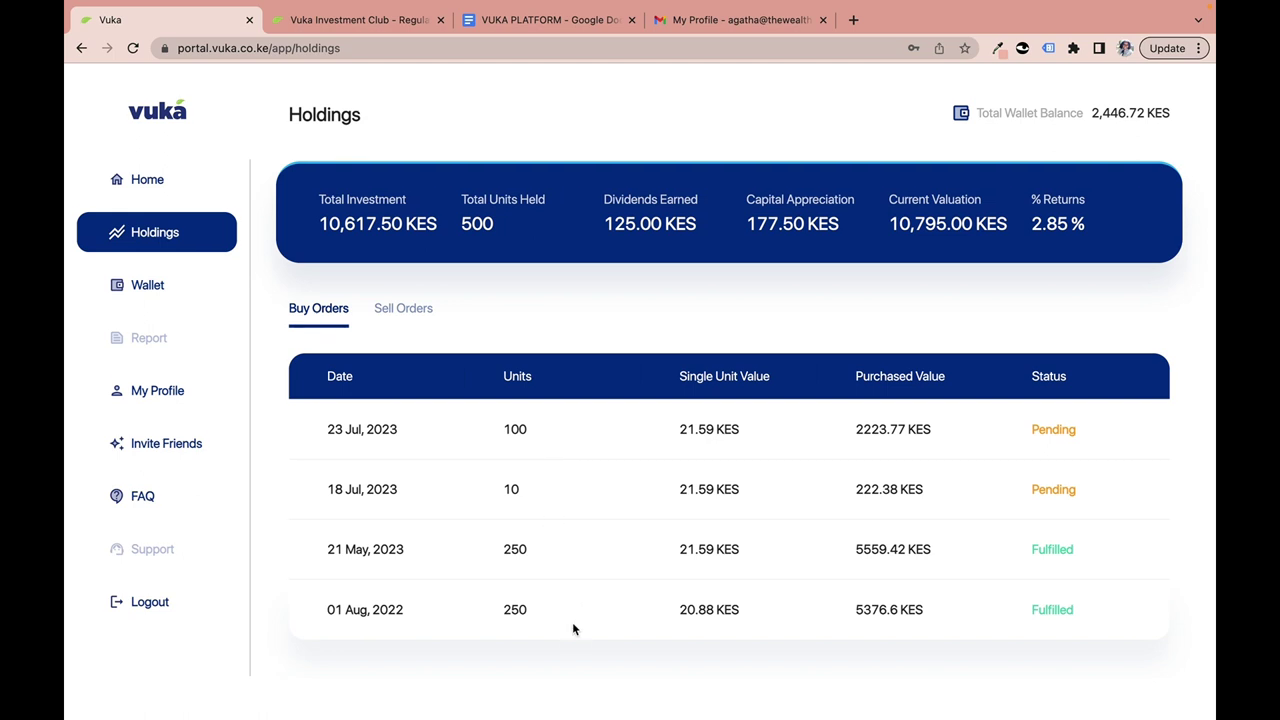
{"action": "left_click", "coordinate": [398, 312]}
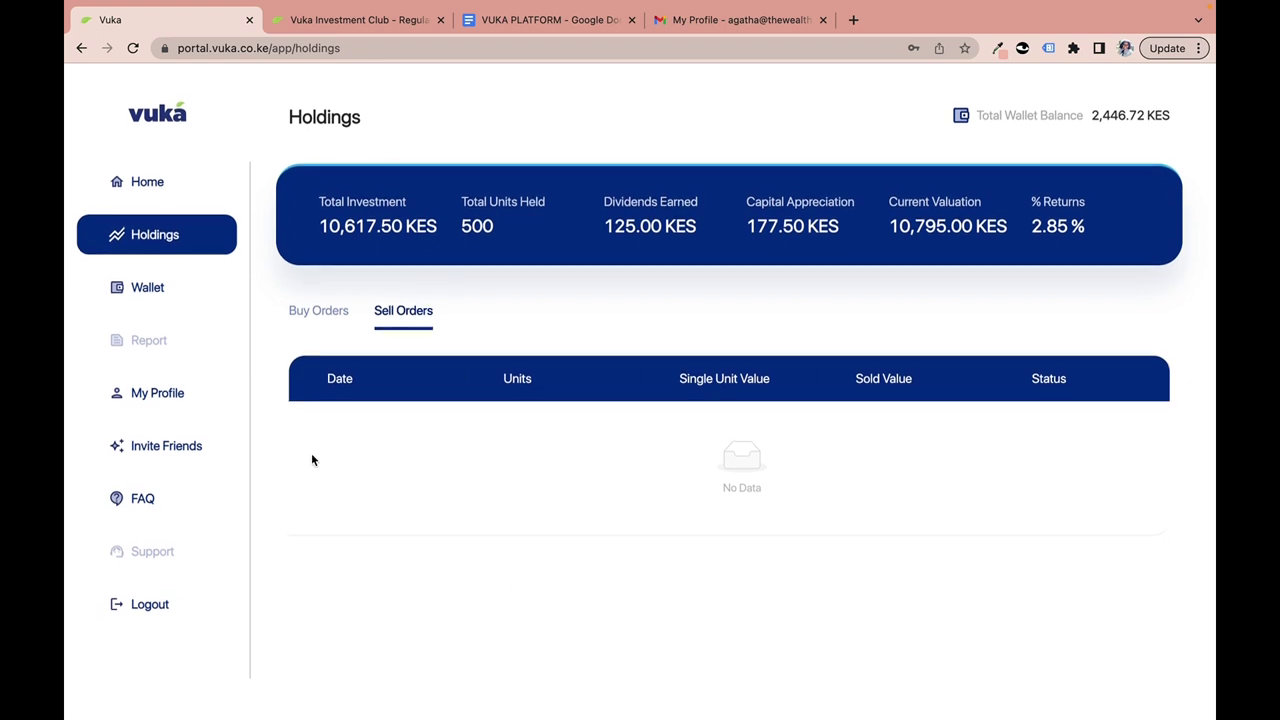
Go to the Wallet page with the dynamic and static balances and wallet history.
{"action": "left_click", "coordinate": [146, 295]}
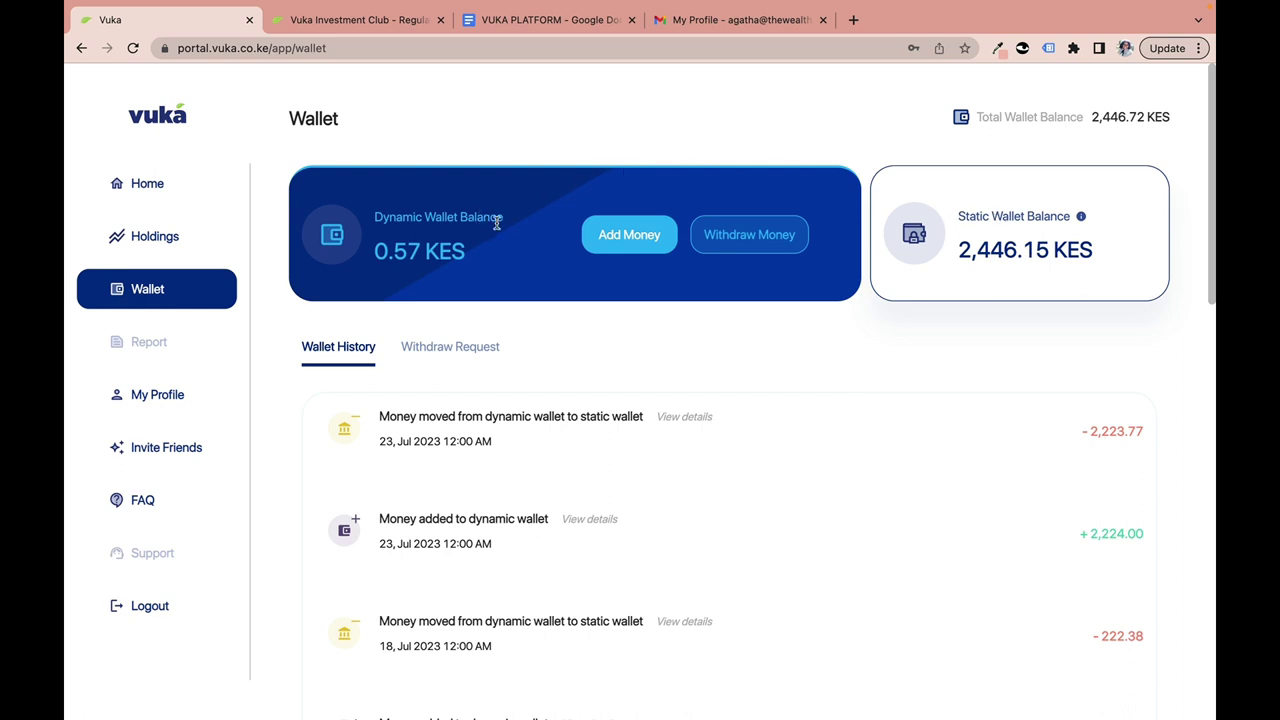
{"action": "left_click_drag", "start_coordinate": [958, 218], "coordinate": [991, 218]}
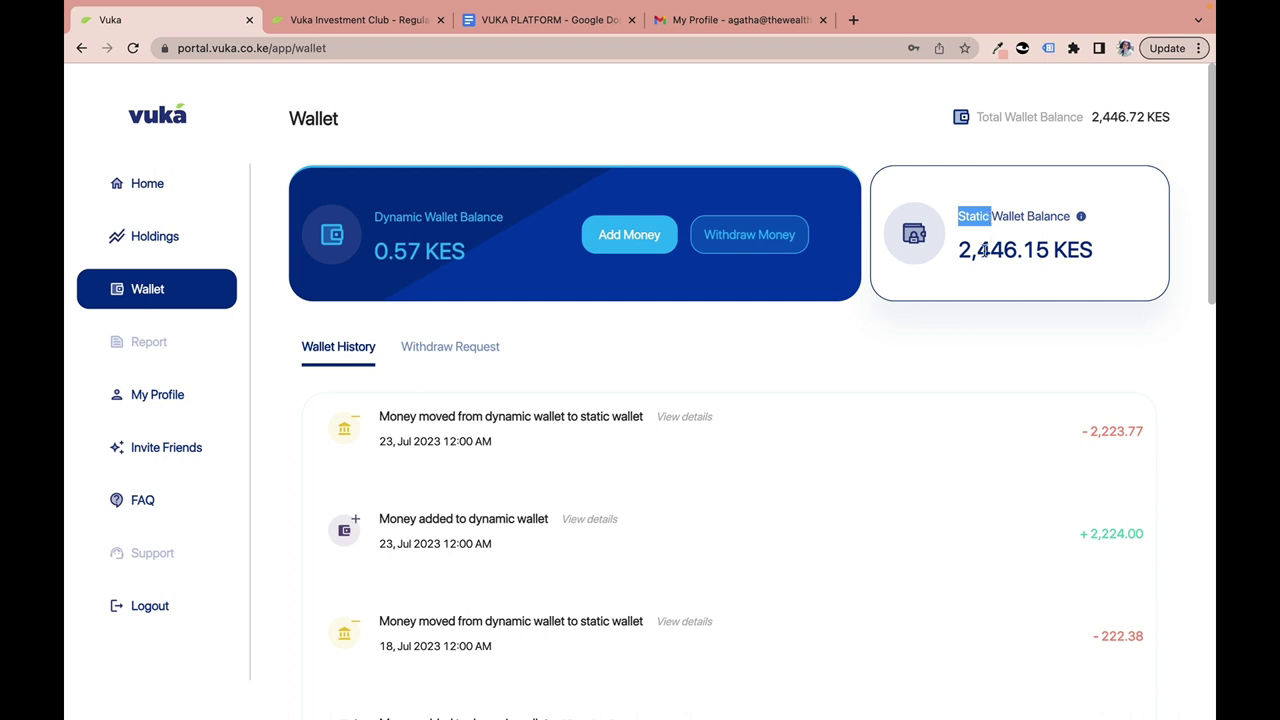
{"action": "left_click", "coordinate": [973, 252]}
{"action": "left_click_drag", "start_coordinate": [961, 250], "coordinate": [1097, 258]}
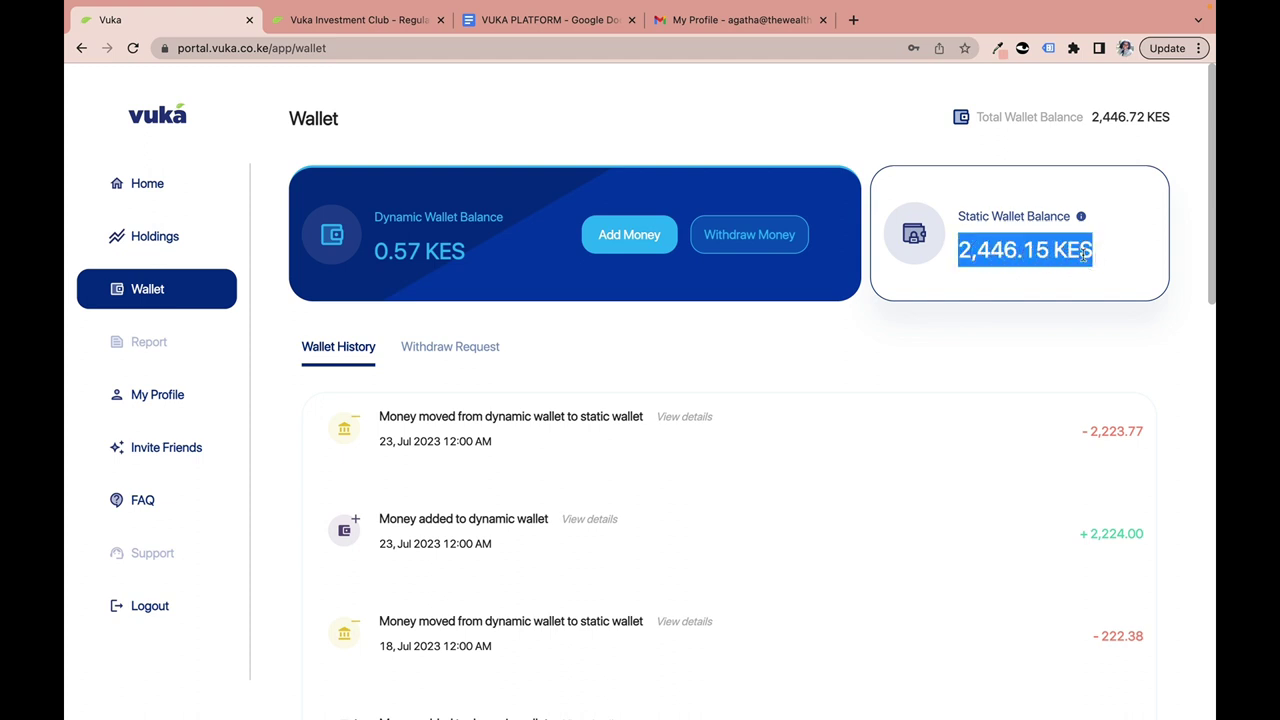
{"action": "left_click", "coordinate": [1084, 256]}
{"action": "left_click_drag", "start_coordinate": [958, 215], "coordinate": [1108, 249]}
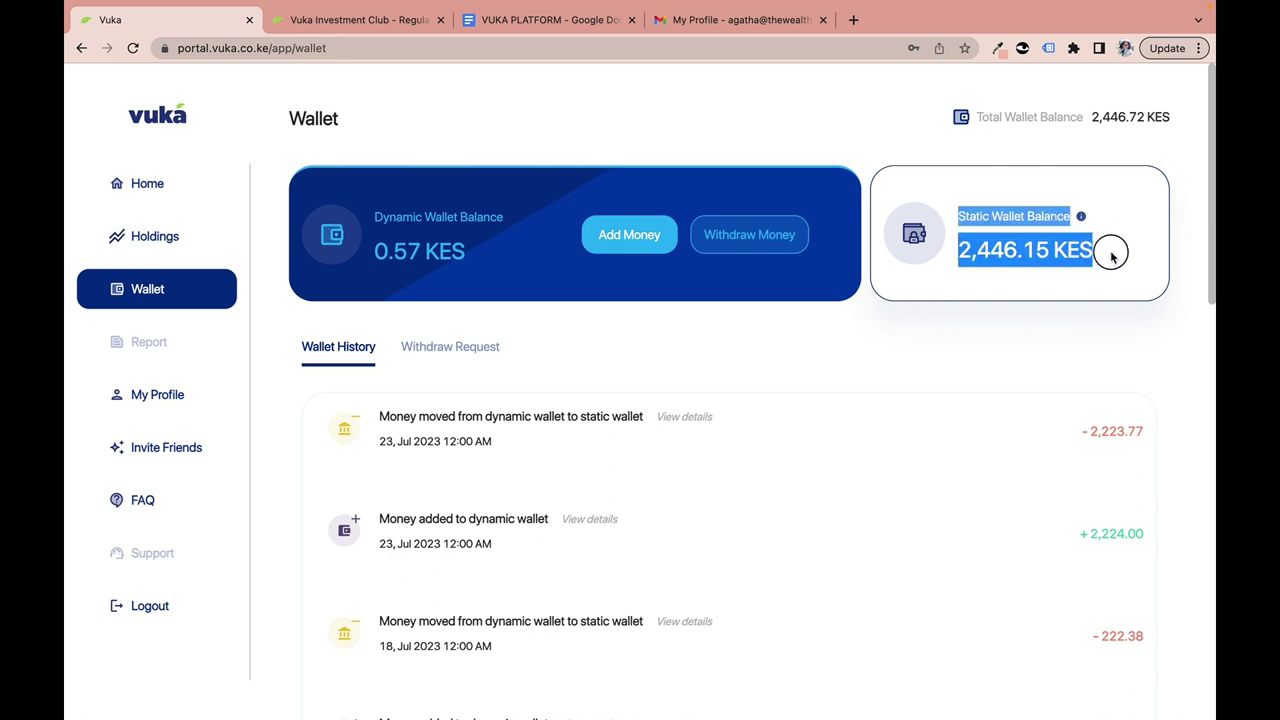
{"action": "left_click", "coordinate": [413, 218]}
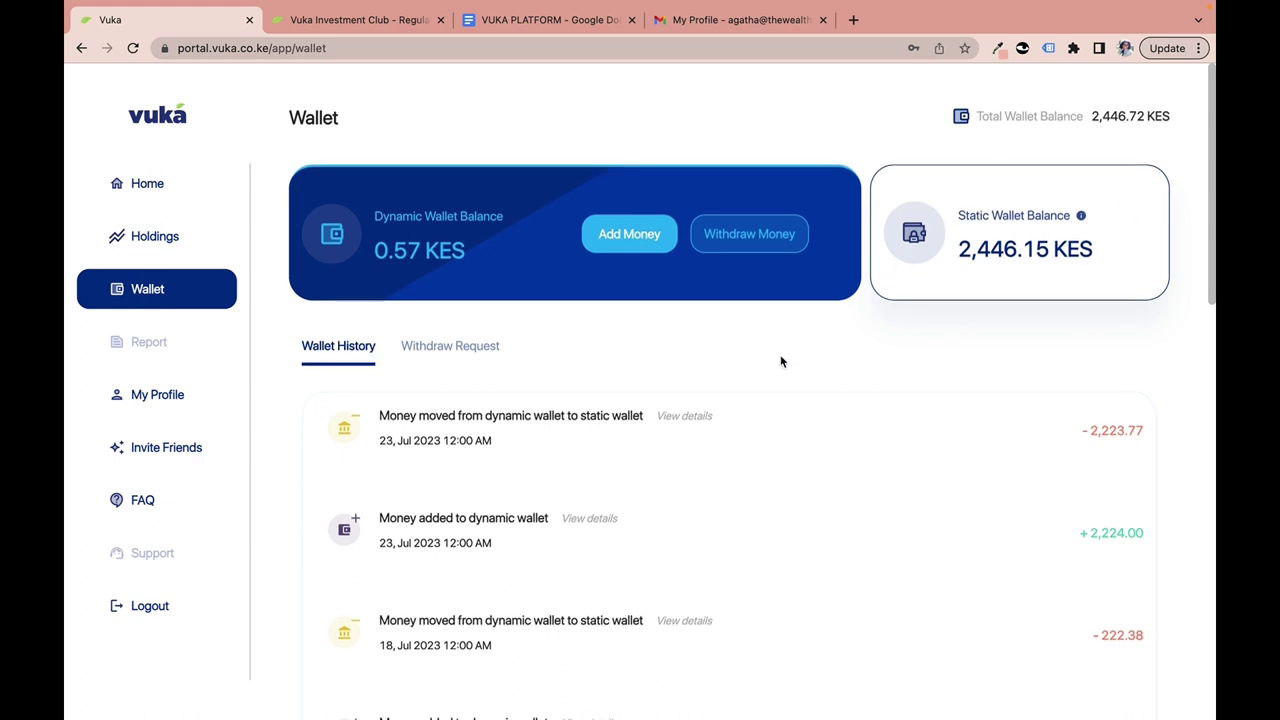
Show and then collapse the details of the earliest dynamic wallet deposit.
{"action": "scroll", "coordinate": [781, 360], "scroll_direction": "down", "scroll_amount": 7}
{"action": "scroll", "coordinate": [781, 360], "scroll_direction": "up", "scroll_amount": 8}
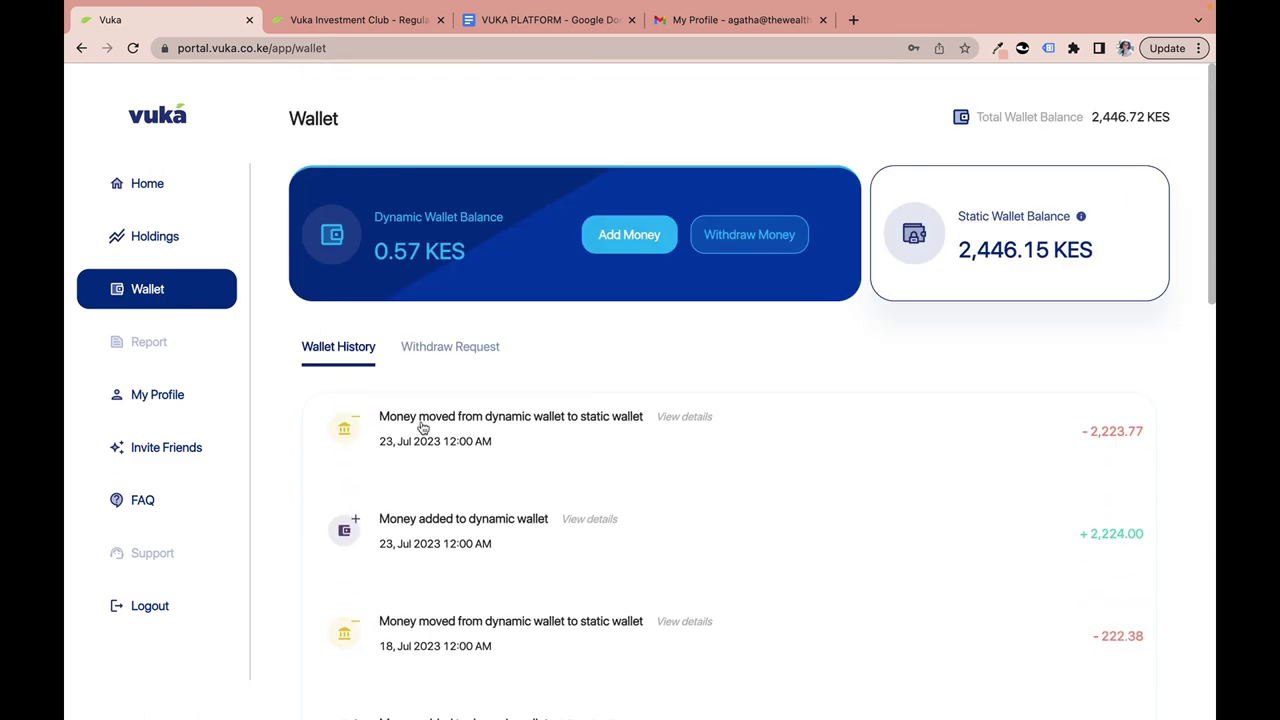
{"action": "scroll", "coordinate": [421, 428], "scroll_direction": "down", "scroll_amount": 10}
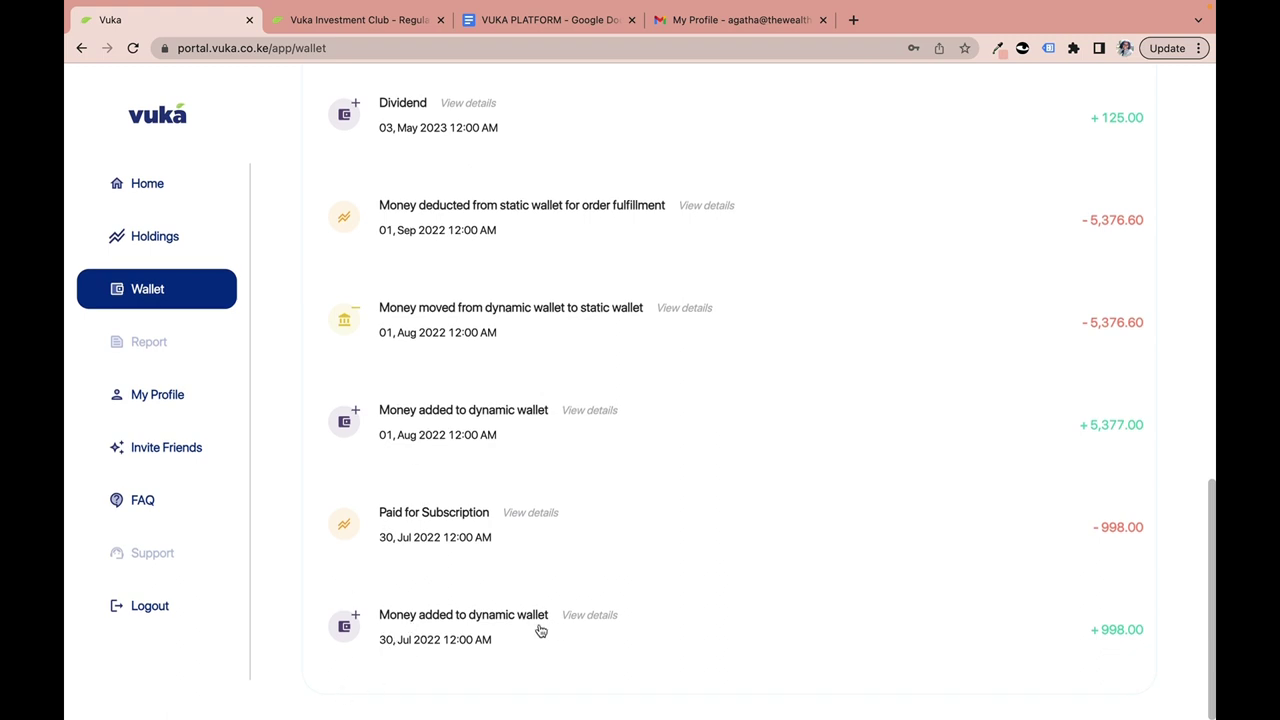
{"action": "left_click", "coordinate": [1106, 632]}
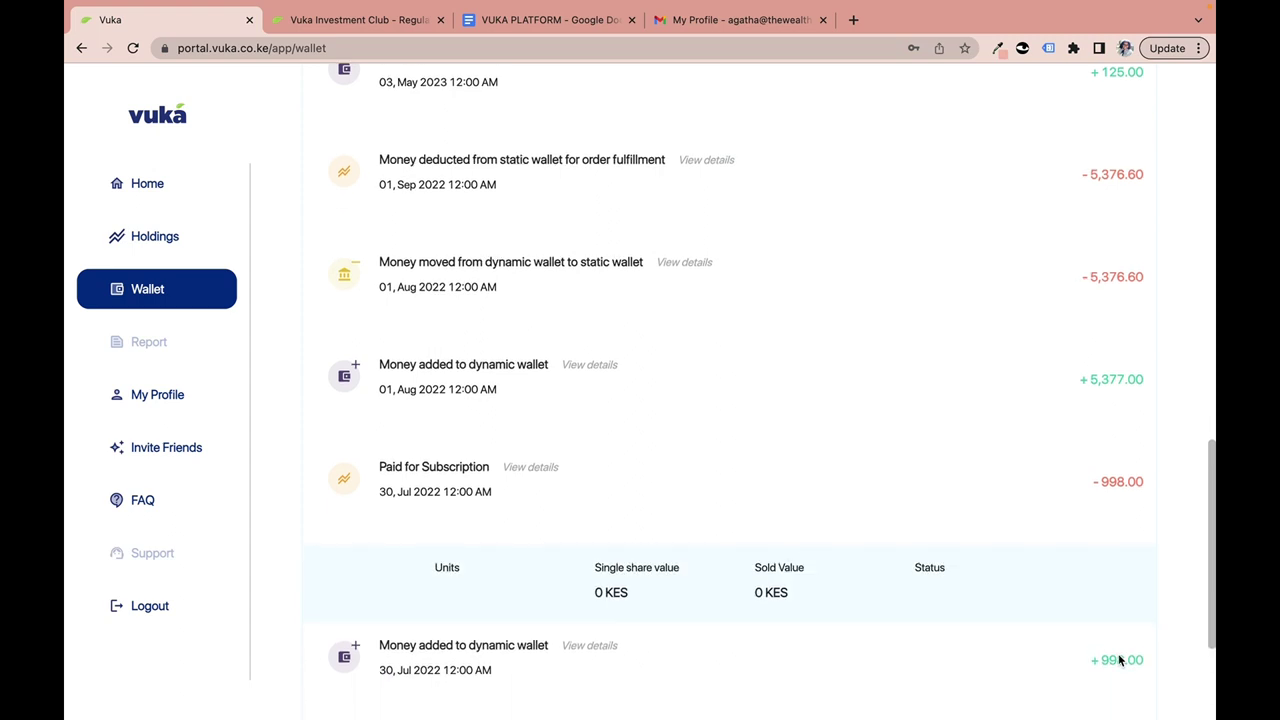
{"action": "left_click", "coordinate": [1118, 653]}
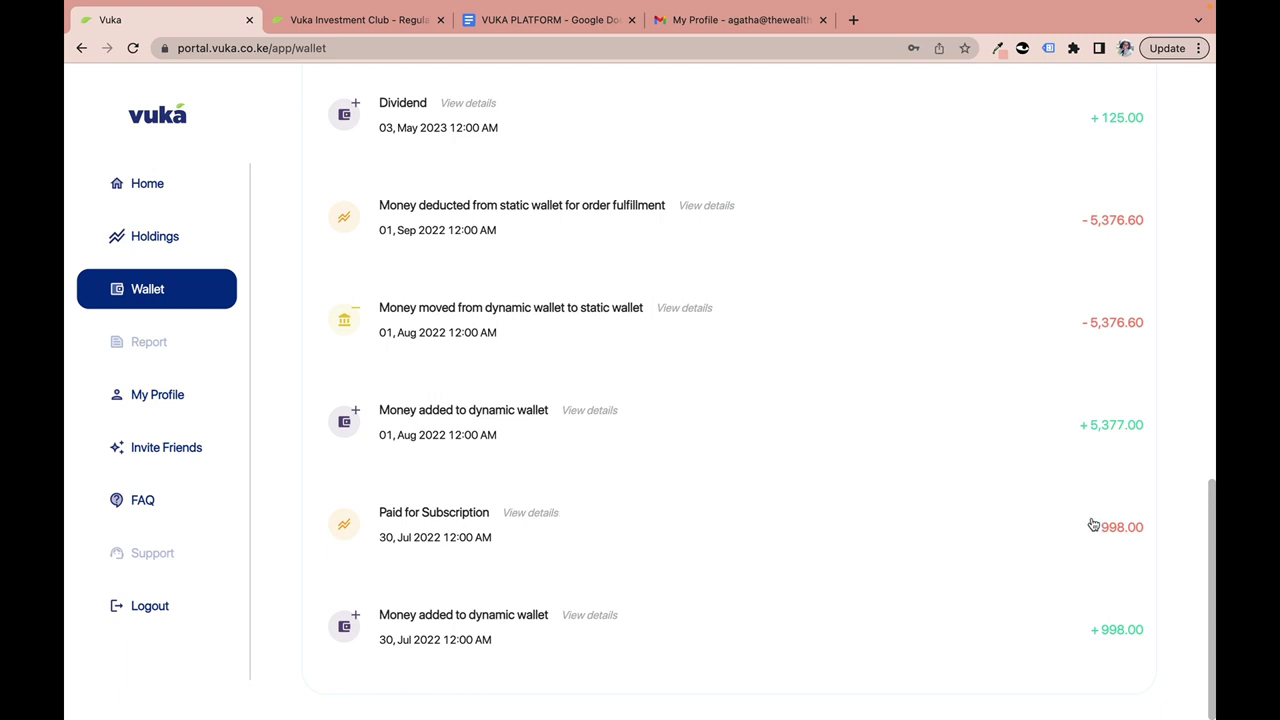
Back at the top of the Wallet page, show the empty Withdraw Request list.
{"action": "scroll", "coordinate": [593, 534], "scroll_direction": "up", "scroll_amount": 10}
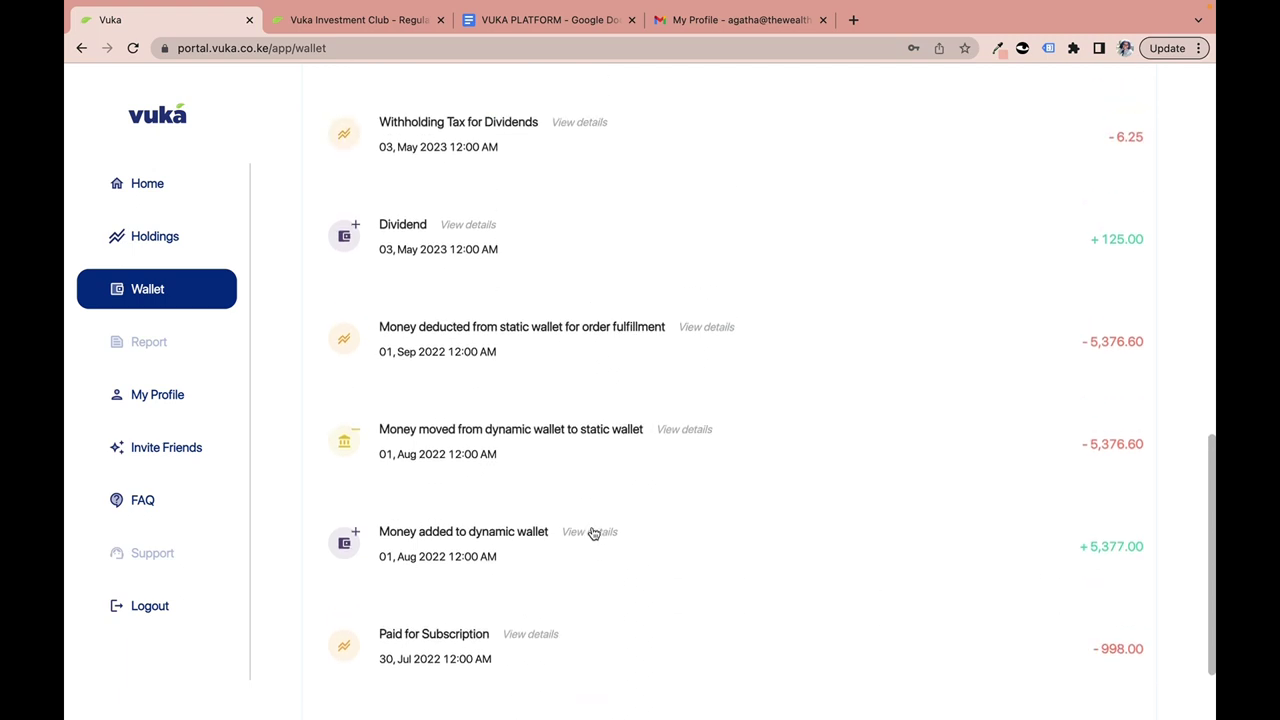
{"action": "scroll", "coordinate": [593, 534], "scroll_direction": "up", "scroll_amount": 2}
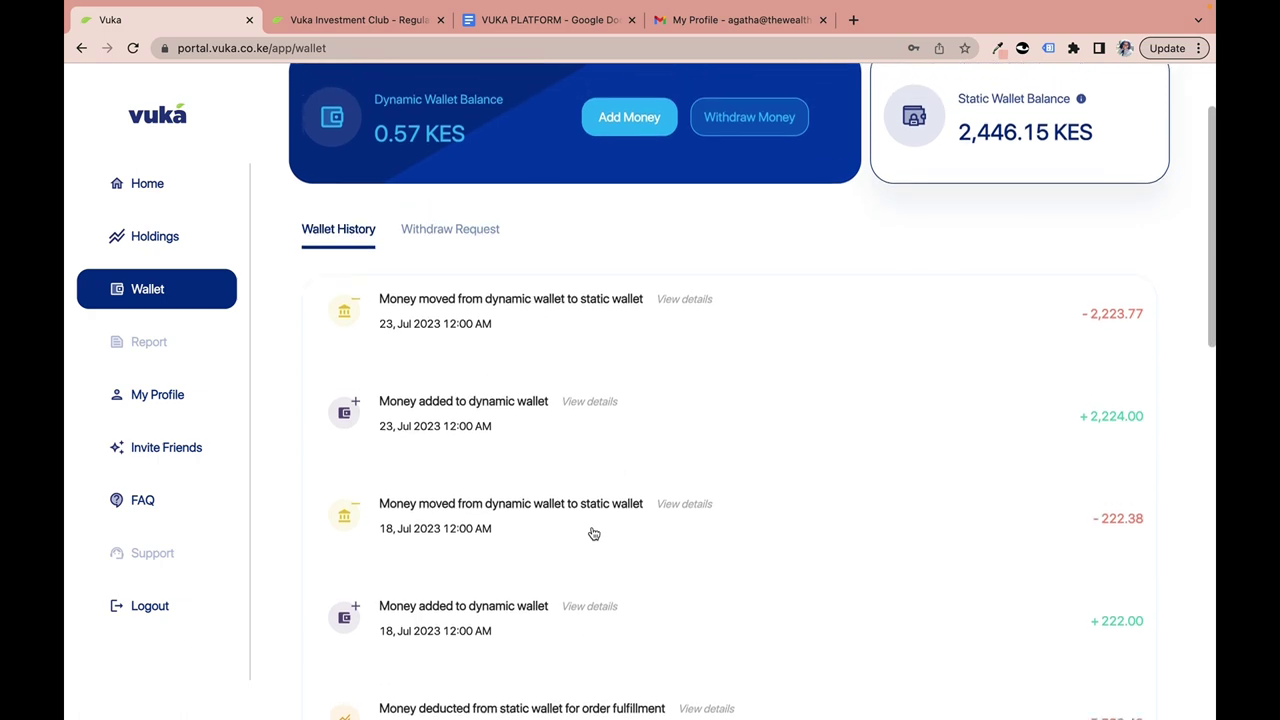
{"action": "scroll", "coordinate": [593, 534], "scroll_direction": "down", "scroll_amount": 4}
{"action": "scroll", "coordinate": [593, 534], "scroll_direction": "up", "scroll_amount": 4}
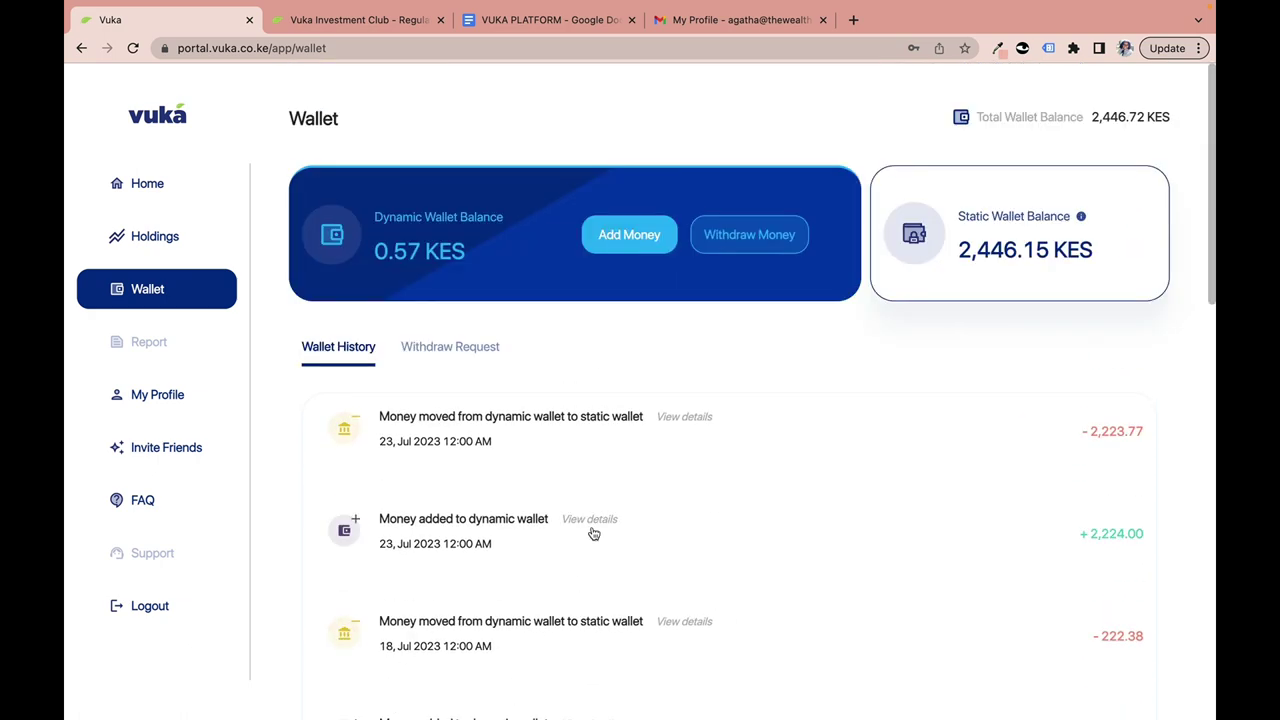
{"action": "left_click", "coordinate": [462, 352]}
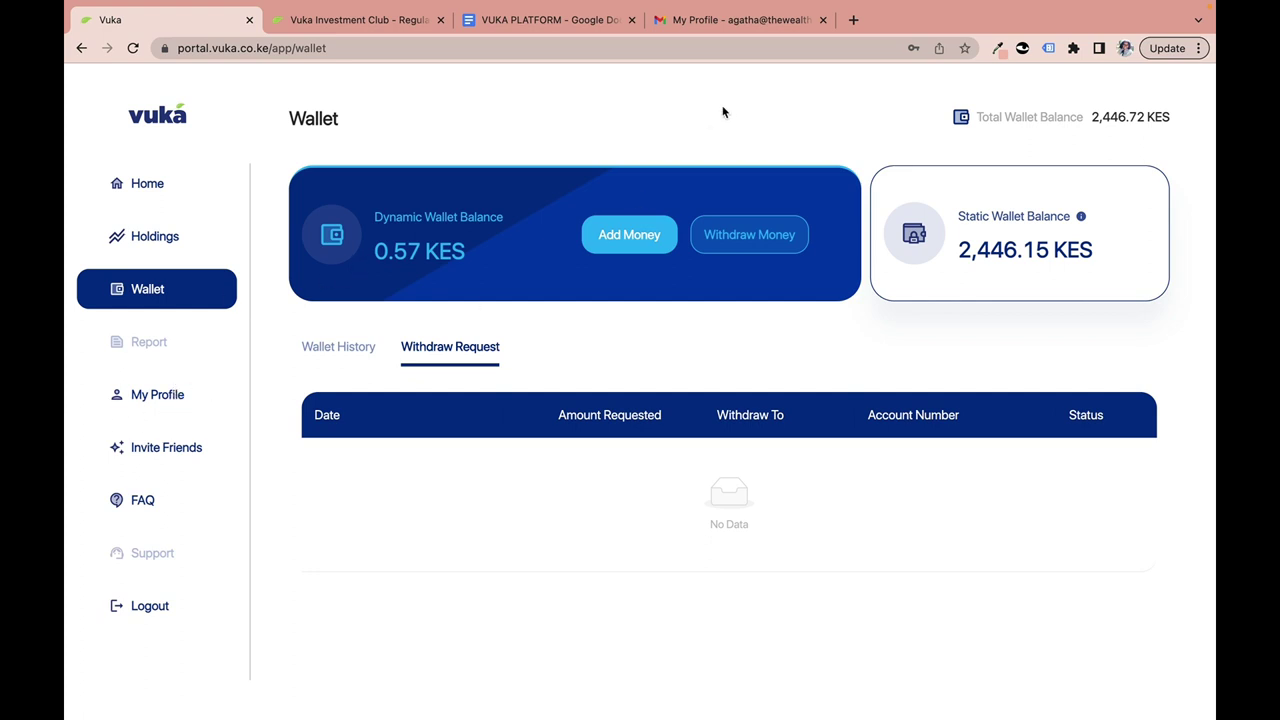
Switch to the Gmail tab previewing the My-Profile.jpg screenshot.
{"action": "left_click", "coordinate": [697, 24]}
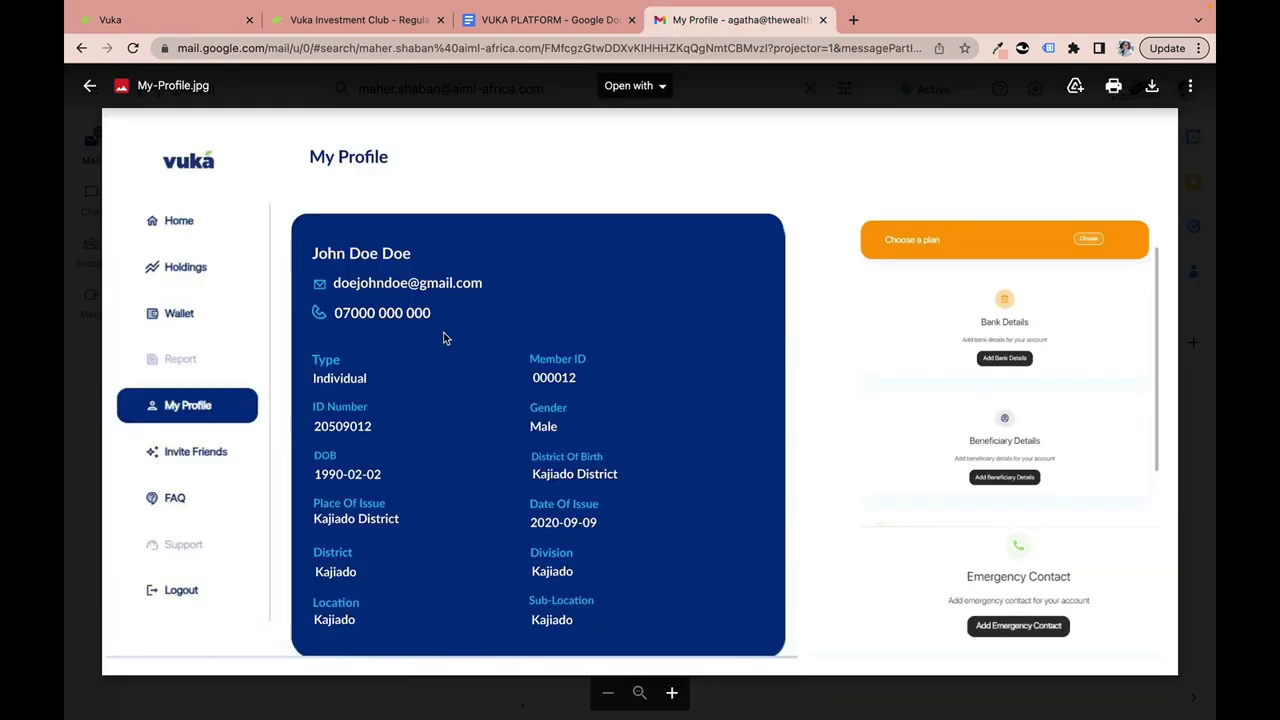
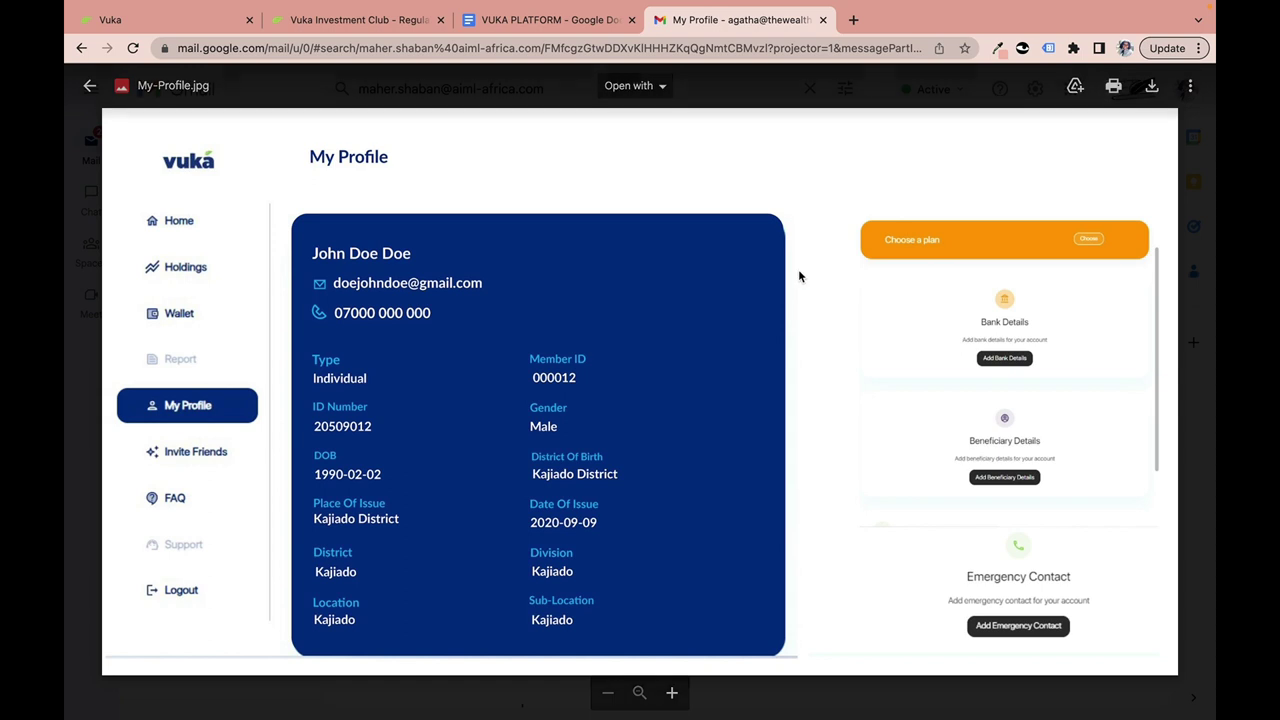
Switch from Gmail back to the Vuka portal tab and go to the Invite Friends page.
{"action": "left_click", "coordinate": [180, 12]}
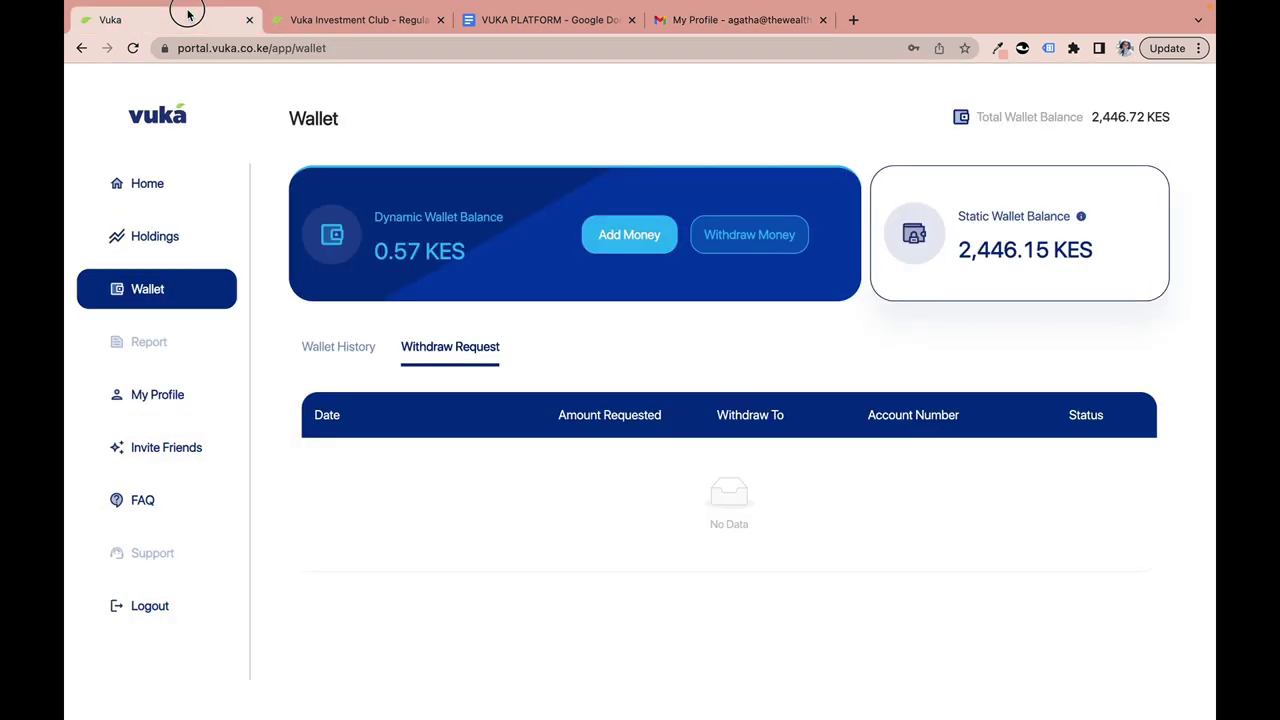
{"action": "left_click", "coordinate": [192, 450]}
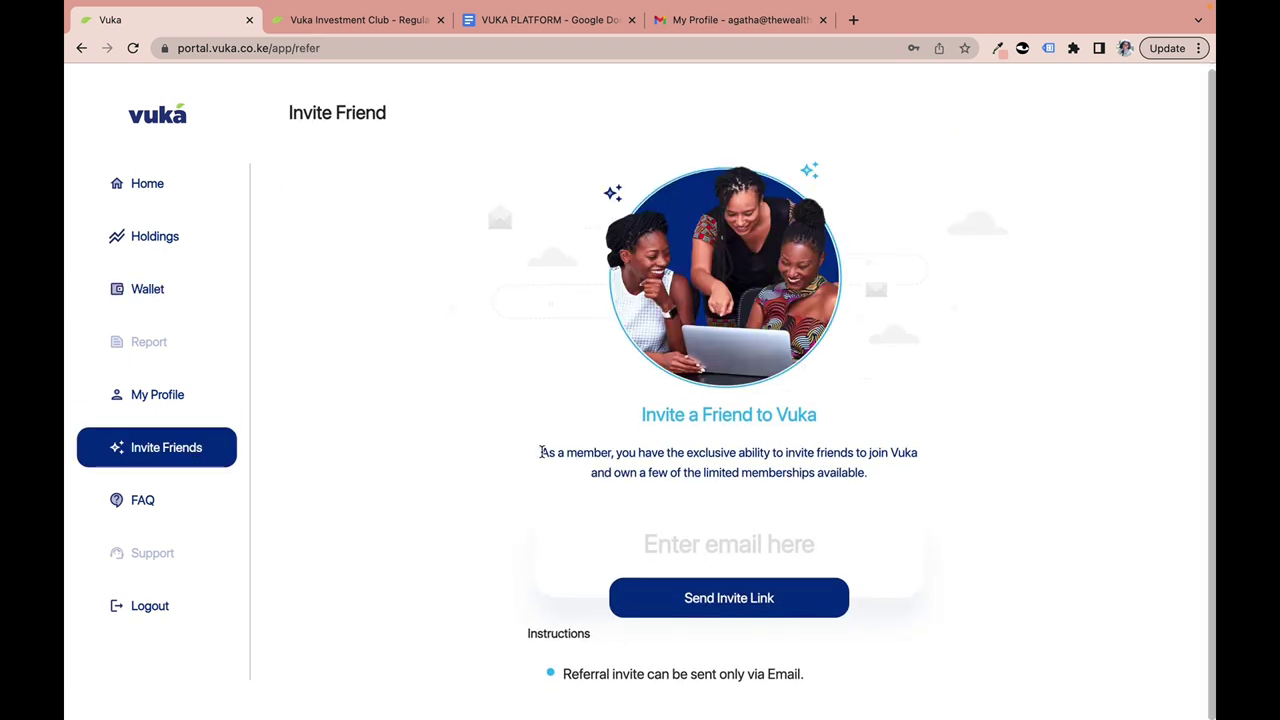
Read the invitation paragraph, then enter the friend's e-mail address in the invite email field.
{"action": "left_click_drag", "start_coordinate": [540, 452], "coordinate": [868, 474]}
{"action": "left_click", "coordinate": [800, 474]}
{"action": "left_click", "coordinate": [697, 544]}
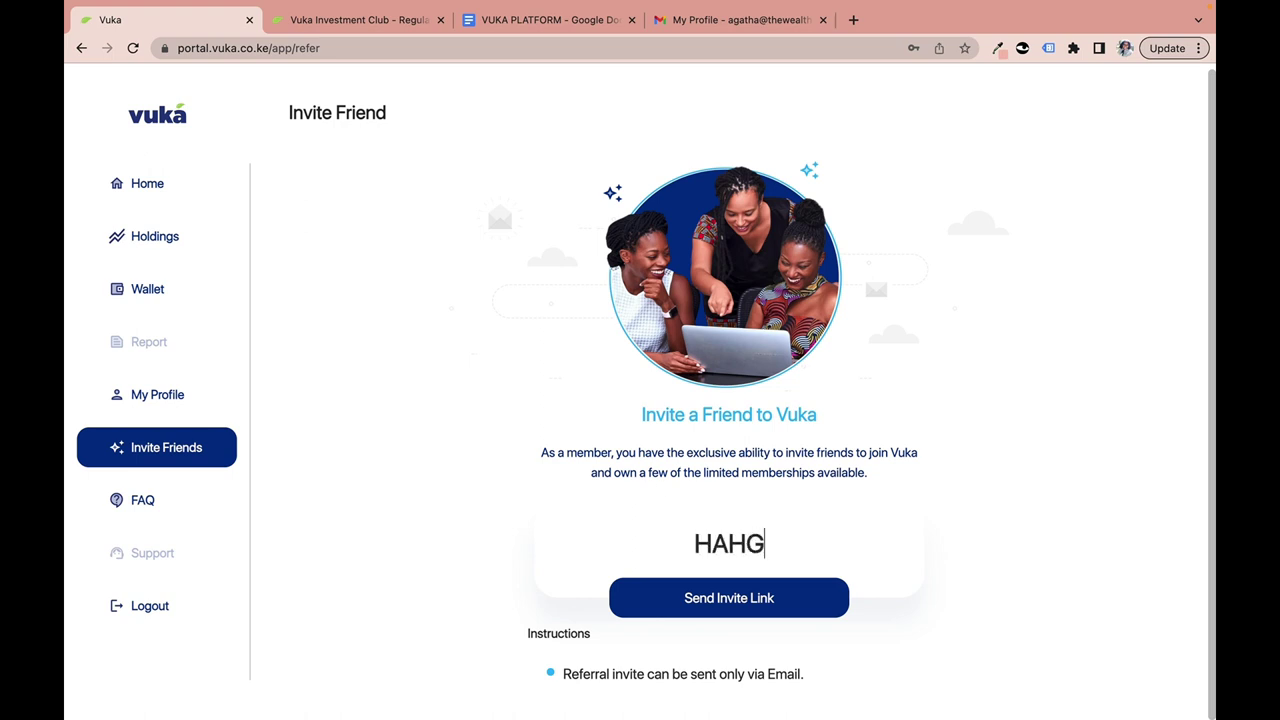
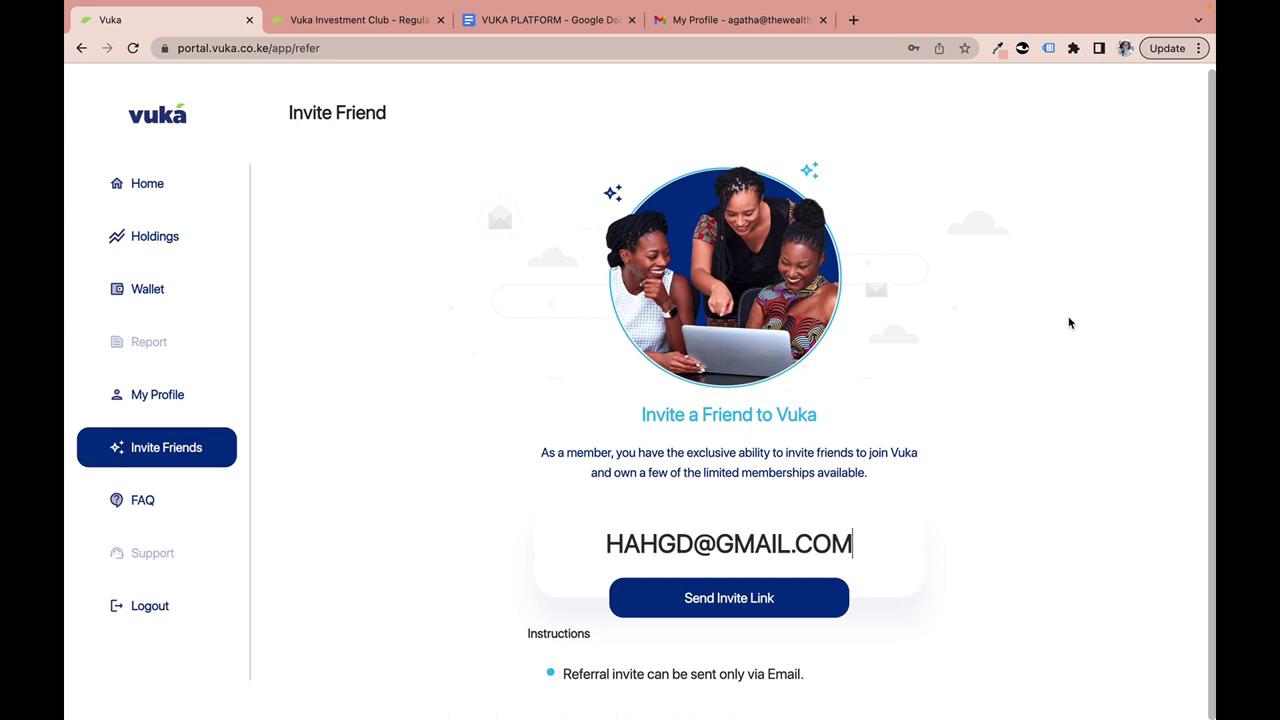
Open the FAQ page and scroll down through all the questions, then back up.
{"action": "left_click", "coordinate": [139, 503]}
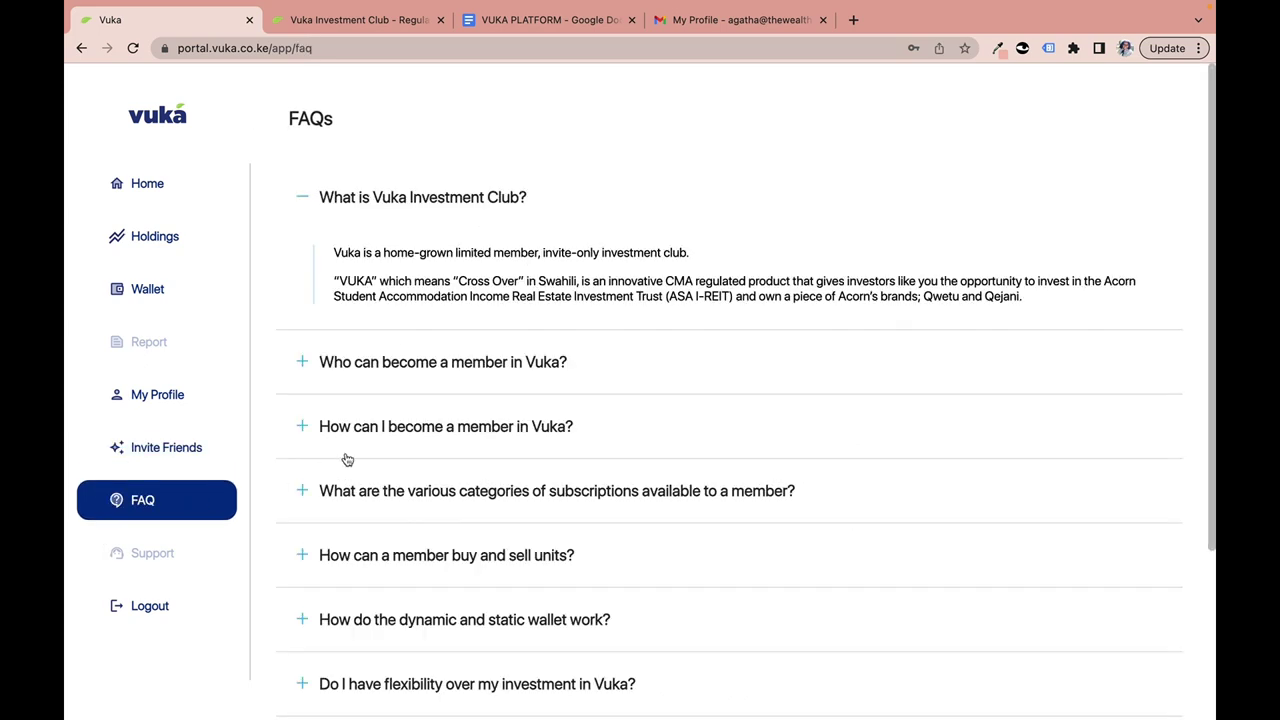
{"action": "scroll", "coordinate": [347, 459], "scroll_direction": "down", "scroll_amount": 5}
{"action": "scroll", "coordinate": [347, 459], "scroll_direction": "up", "scroll_amount": 5}
{"action": "scroll", "coordinate": [347, 459], "scroll_direction": "down", "scroll_amount": 5}
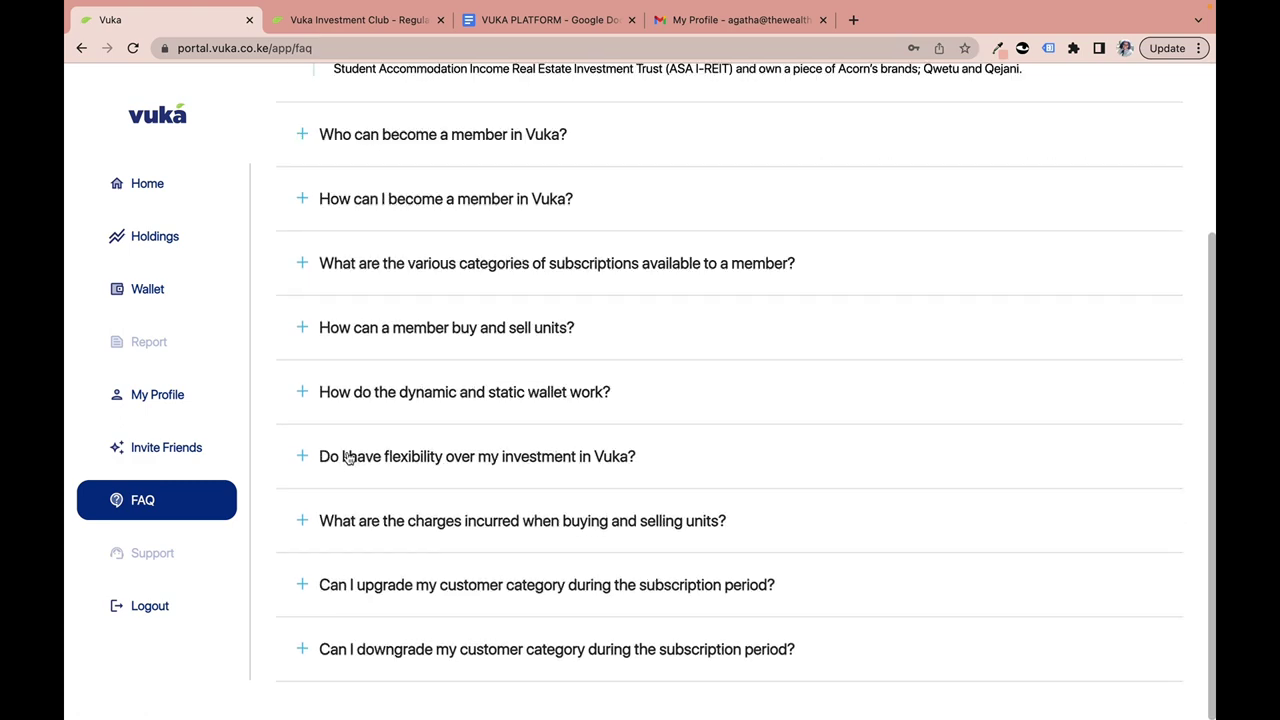
{"action": "scroll", "coordinate": [347, 459], "scroll_direction": "up", "scroll_amount": 5}
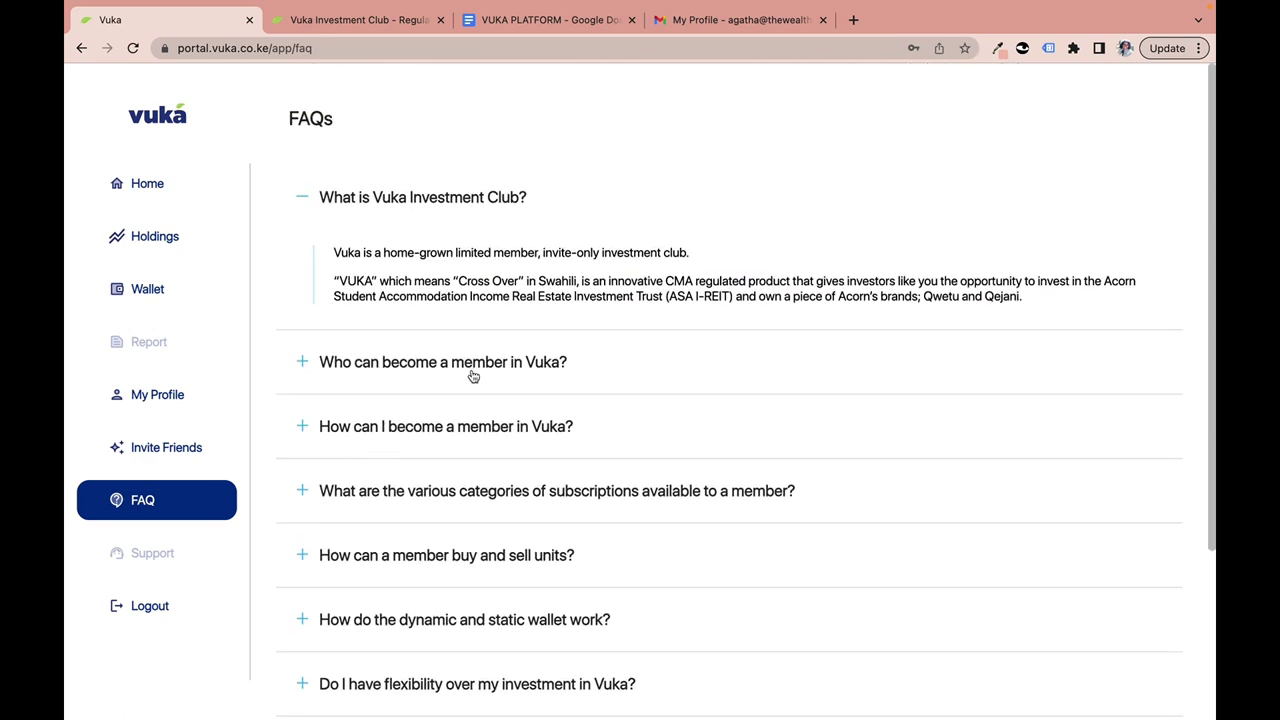
{"action": "scroll", "coordinate": [460, 375], "scroll_direction": "down", "scroll_amount": 2}
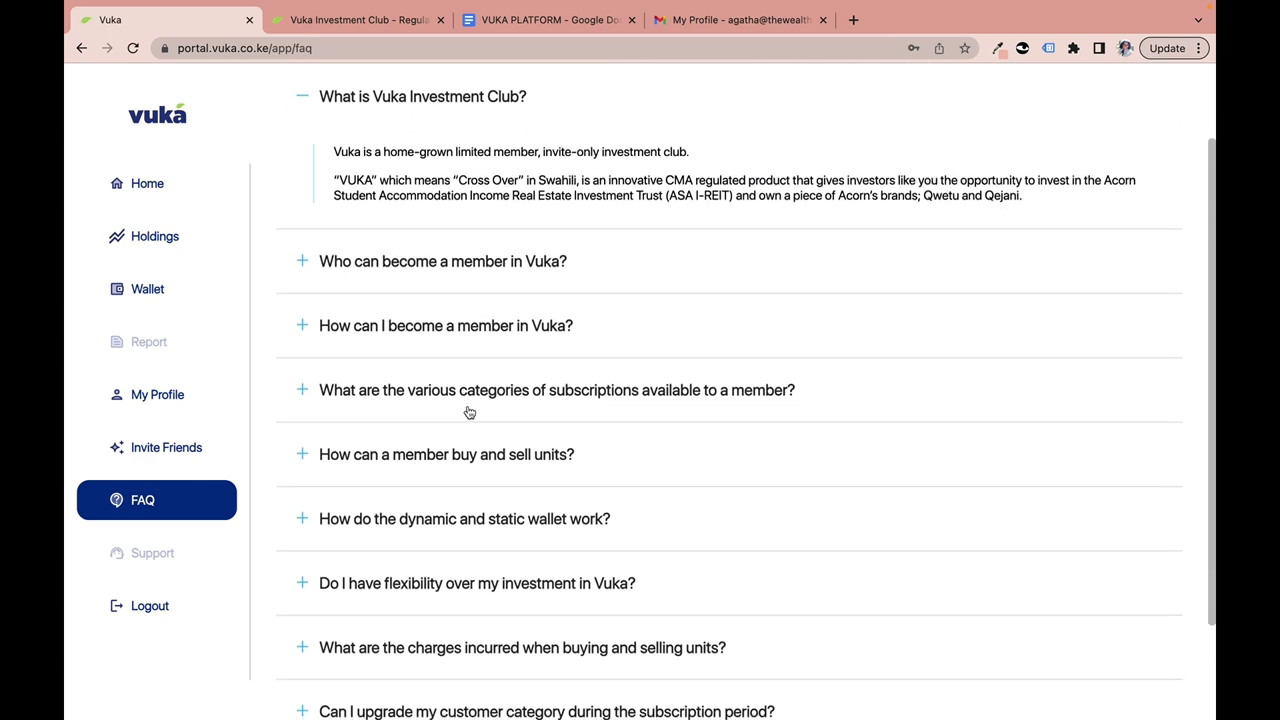
{"action": "scroll", "coordinate": [470, 411], "scroll_direction": "down", "scroll_amount": 3}
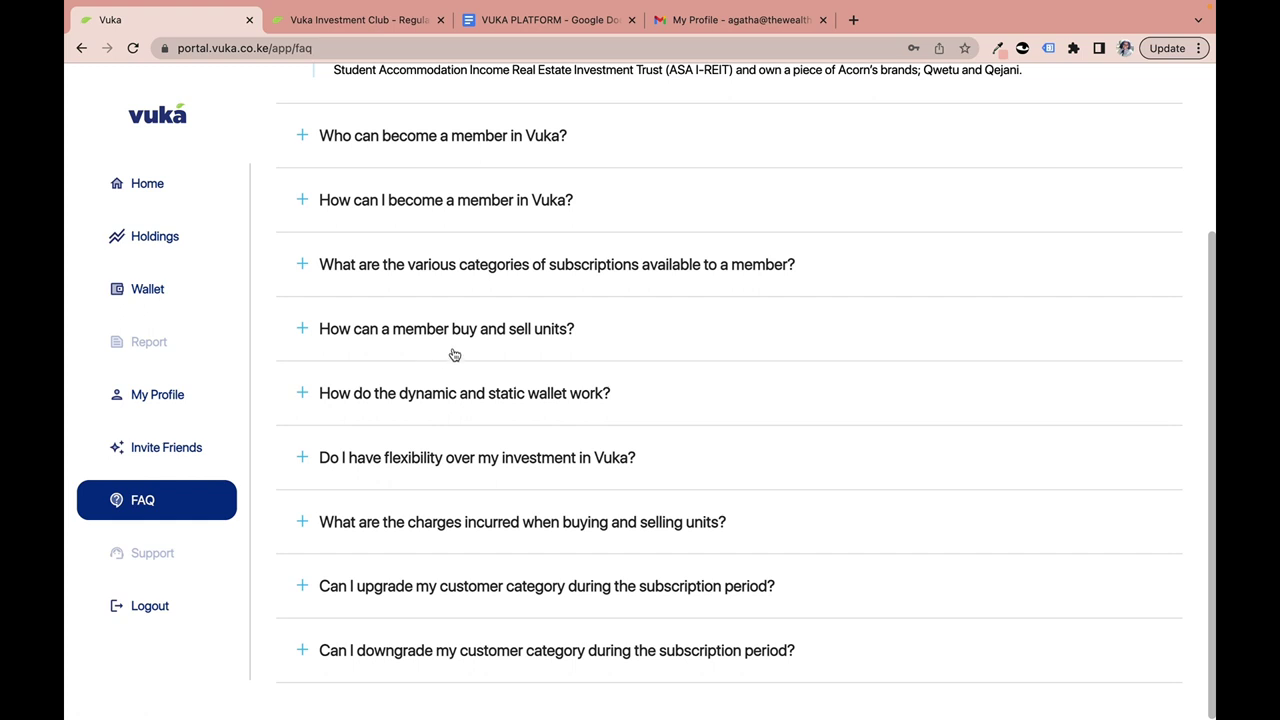
{"action": "scroll", "coordinate": [438, 478], "scroll_direction": "down", "scroll_amount": 1}
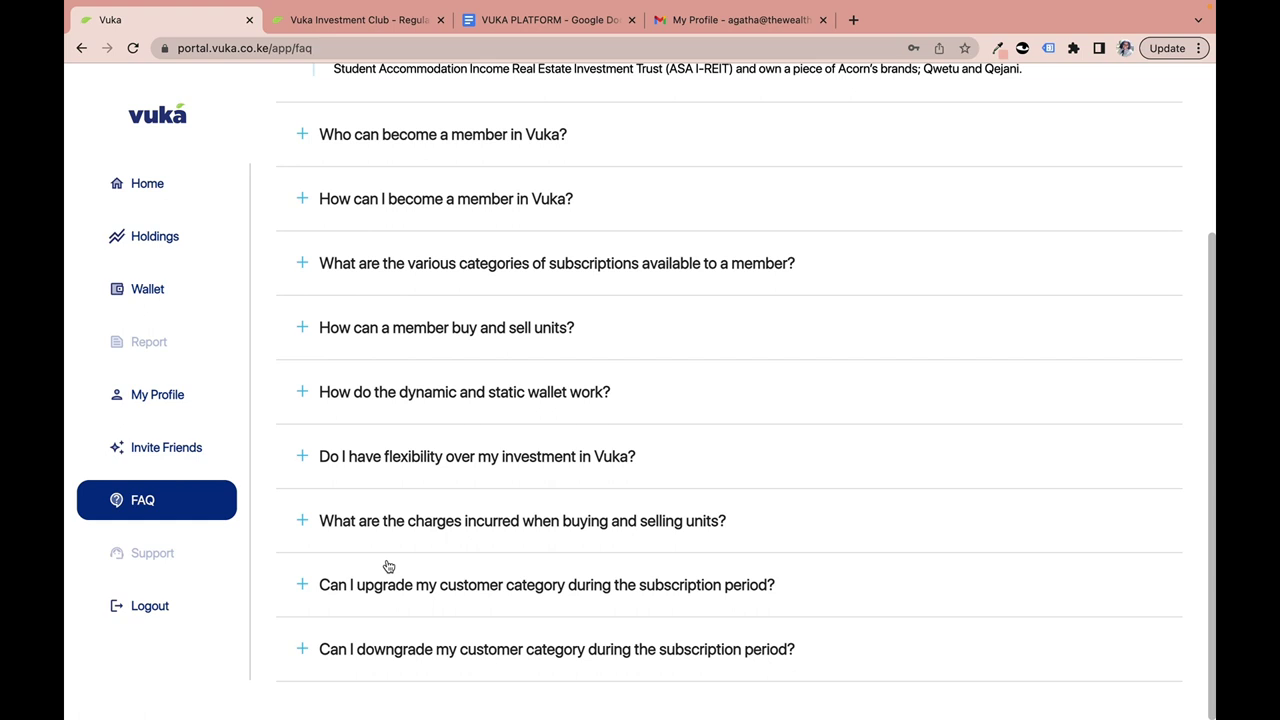
{"action": "scroll", "coordinate": [414, 408], "scroll_direction": "up", "scroll_amount": 3}
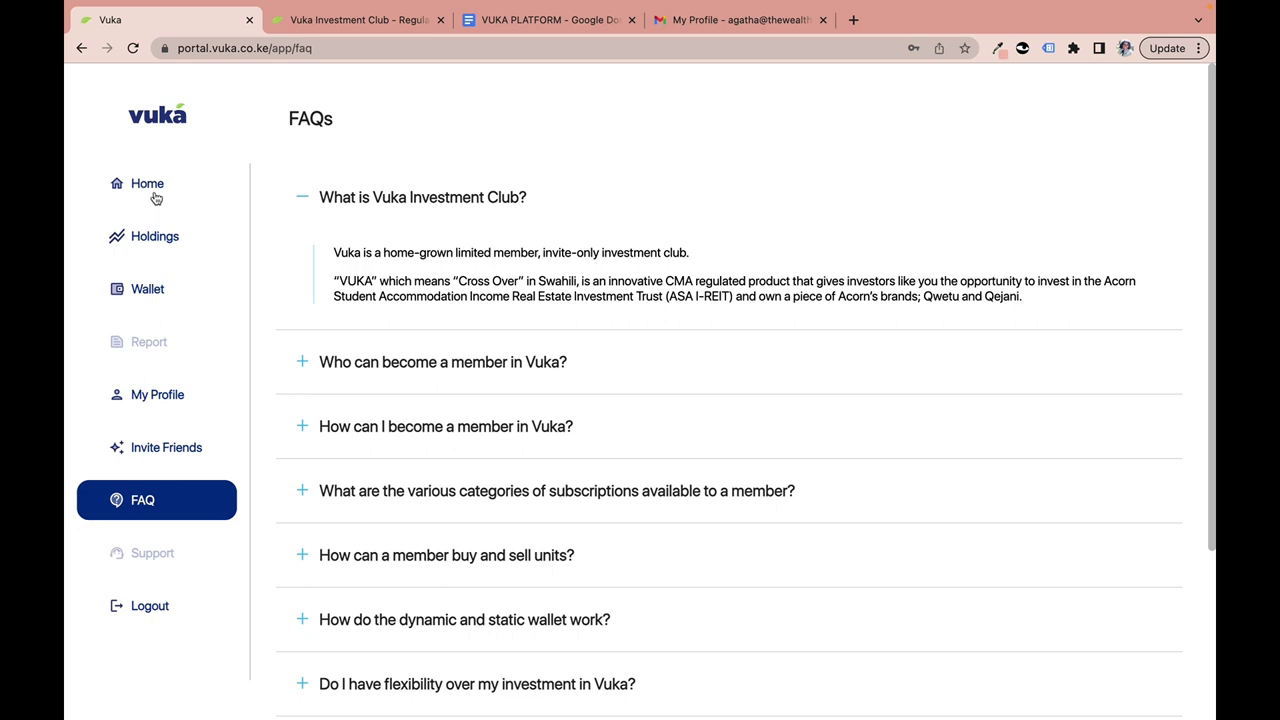
Return to the Home dashboard showing the 10,795.00 KES valuation, then log out.
{"action": "left_click", "coordinate": [155, 197]}
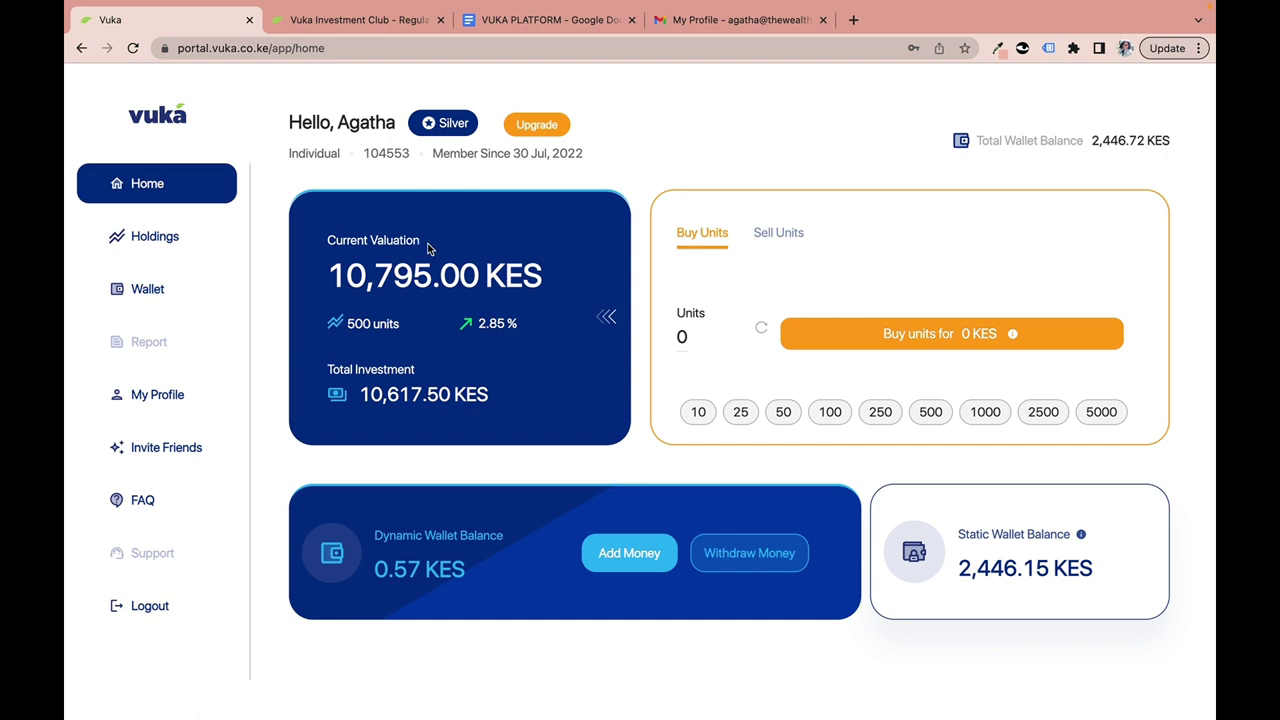
{"action": "left_click", "coordinate": [145, 610]}
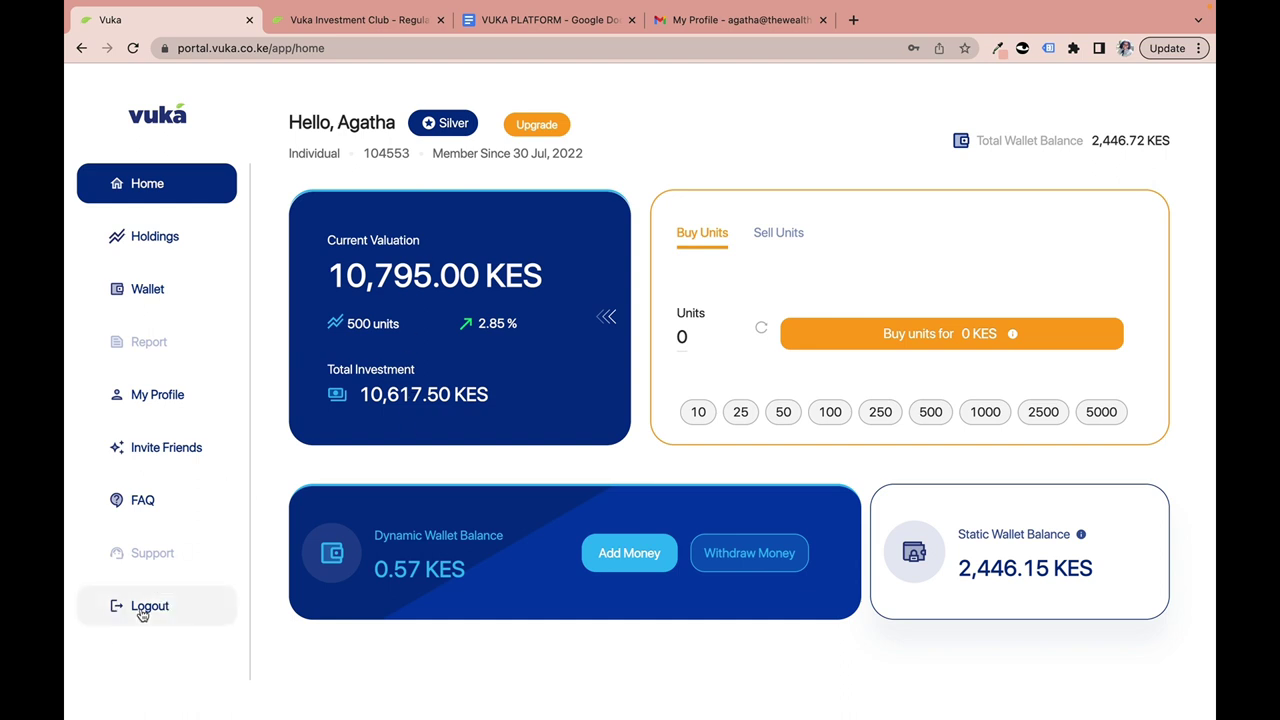